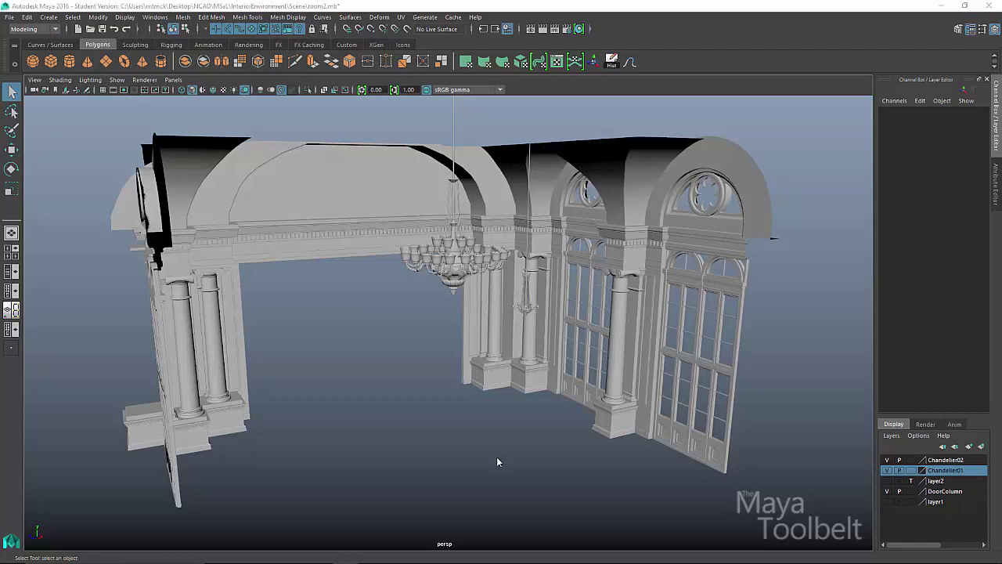
Examine the large multi-arm chandelier and the smaller hanging chandelier beside the columns up close
{"action": "mouse_move", "coordinate": [496, 456]}
{"action": "left_mouse_down", "text": "alt"}
{"action": "mouse_move", "coordinate": [490, 395]}
{"action": "mouse_move", "coordinate": [435, 398]}
{"action": "mouse_move", "coordinate": [515, 431]}
{"action": "mouse_move", "coordinate": [484, 342]}
{"action": "mouse_move", "coordinate": [473, 352]}
{"action": "mouse_move", "coordinate": [546, 423]}
{"action": "mouse_move", "coordinate": [498, 475]}
{"action": "left_mouse_up", "text": "alt"}
{"action": "left_click", "coordinate": [461, 274]}
{"action": "key", "text": "Up"}
{"action": "middle_click_drag", "start_coordinate": [497, 475], "coordinate": [502, 325], "text": "alt"}
{"action": "right_click_drag", "start_coordinate": [502, 325], "coordinate": [623, 475], "text": "alt"}
{"action": "left_click", "coordinate": [613, 462]}
{"action": "left_click_drag", "start_coordinate": [598, 386], "coordinate": [711, 379], "text": "alt"}
{"action": "left_click", "coordinate": [589, 271]}
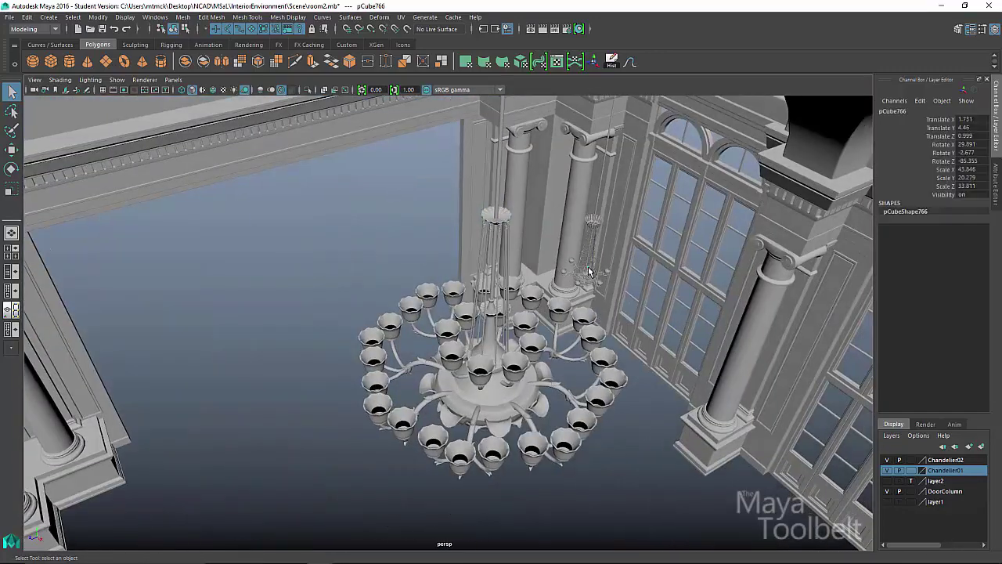
{"action": "key", "text": "Up"}
{"action": "key", "text": "f"}
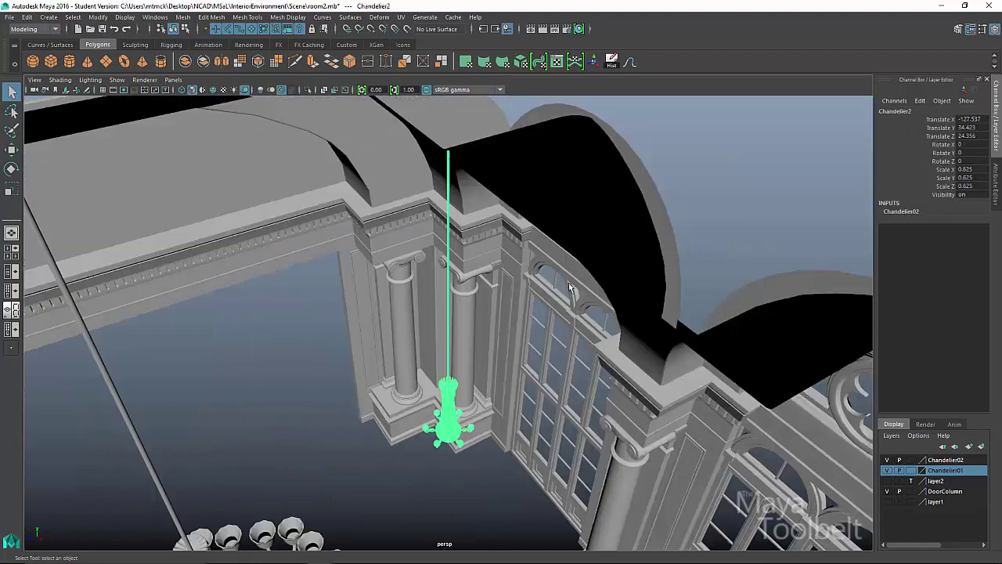
{"action": "left_click_drag", "start_coordinate": [568, 283], "coordinate": [443, 200], "text": "alt"}
{"action": "right_click_drag", "start_coordinate": [443, 197], "coordinate": [866, 335], "text": "alt"}
{"action": "middle_click_drag", "start_coordinate": [479, 319], "coordinate": [554, 444], "text": "alt"}
{"action": "right_click_drag", "start_coordinate": [554, 445], "coordinate": [425, 425], "text": "alt"}
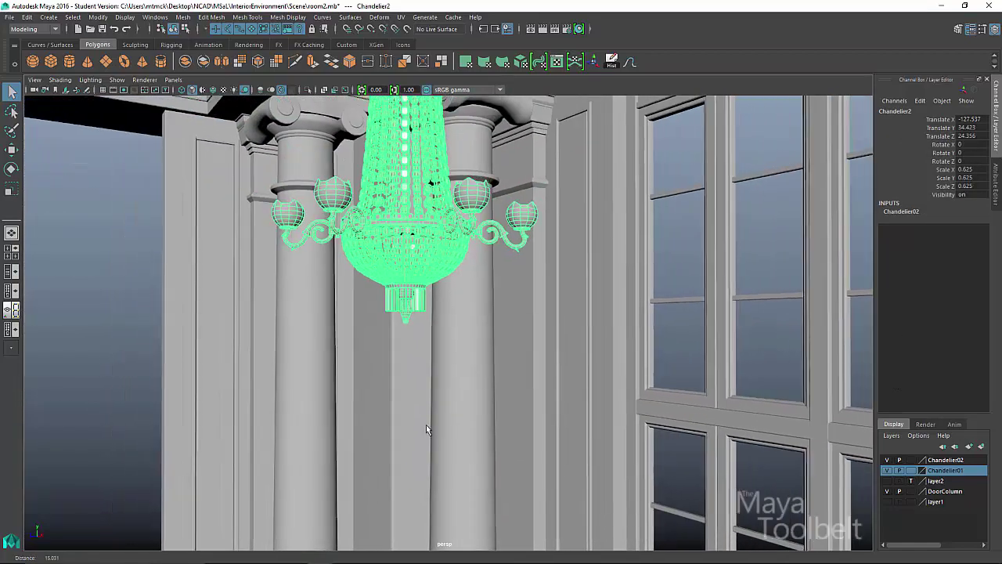
Examine the room's window bay, the grouped column and arch geometry, and the open end wall
{"action": "left_click", "coordinate": [94, 328]}
{"action": "left_click_drag", "start_coordinate": [616, 331], "coordinate": [696, 296], "text": "alt"}
{"action": "mouse_move", "coordinate": [704, 351]}
{"action": "right_mouse_down", "text": "alt"}
{"action": "mouse_move", "coordinate": [612, 360]}
{"action": "mouse_move", "coordinate": [70, 333]}
{"action": "right_mouse_up", "text": "alt"}
{"action": "right_click_drag", "start_coordinate": [540, 333], "coordinate": [195, 315], "text": "alt"}
{"action": "left_click_drag", "start_coordinate": [604, 377], "coordinate": [580, 223], "text": "alt"}
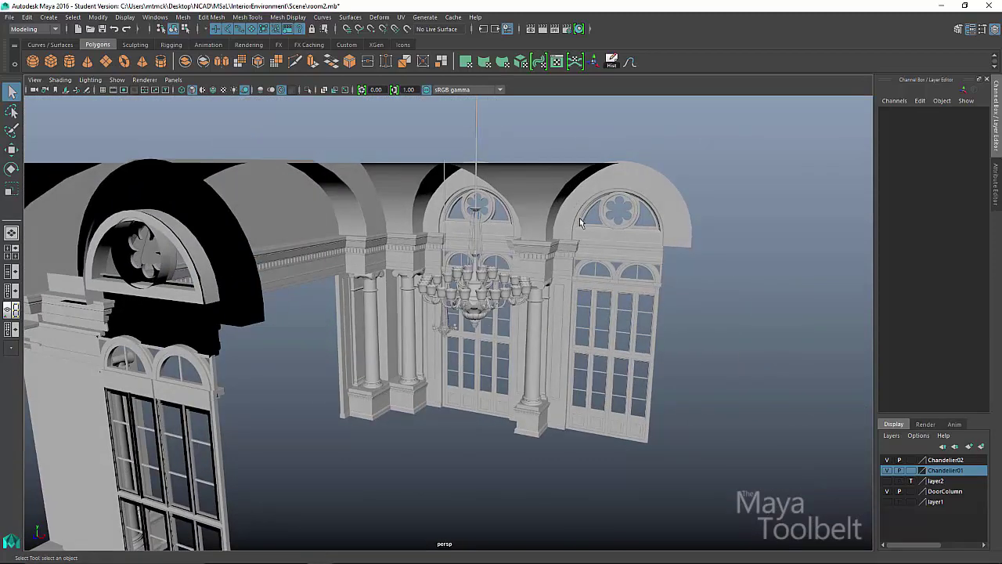
{"action": "left_click", "coordinate": [634, 244]}
{"action": "key", "text": "Up"}
{"action": "left_click_drag", "start_coordinate": [634, 244], "coordinate": [389, 399], "text": "alt"}
{"action": "left_click", "coordinate": [402, 303]}
{"action": "key", "text": "Up"}
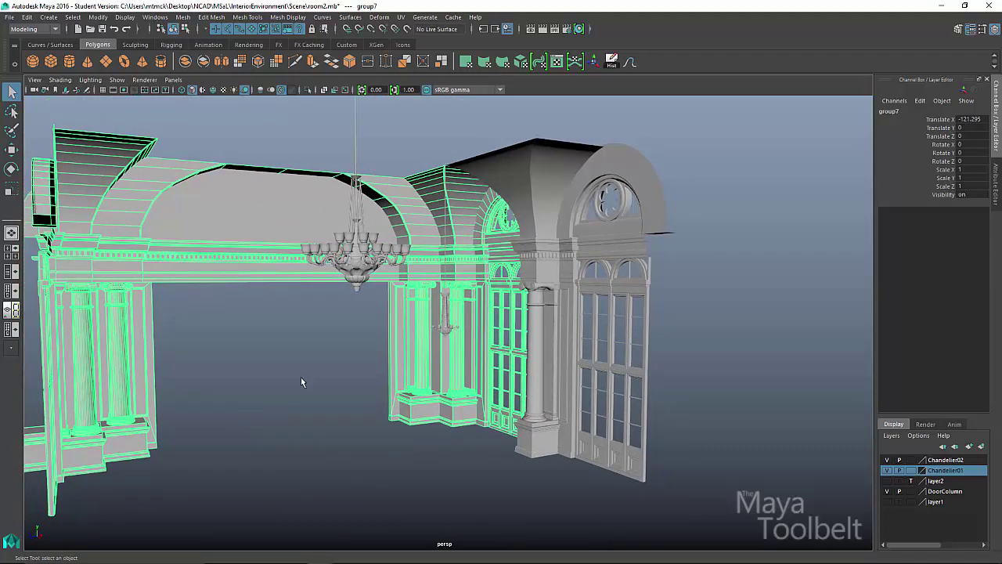
{"action": "left_click", "coordinate": [301, 380]}
{"action": "middle_click_drag", "start_coordinate": [282, 347], "coordinate": [397, 293], "text": "alt"}
{"action": "right_click_drag", "start_coordinate": [398, 292], "coordinate": [572, 339], "text": "alt"}
{"action": "left_click_drag", "start_coordinate": [572, 340], "coordinate": [541, 335], "text": "alt"}
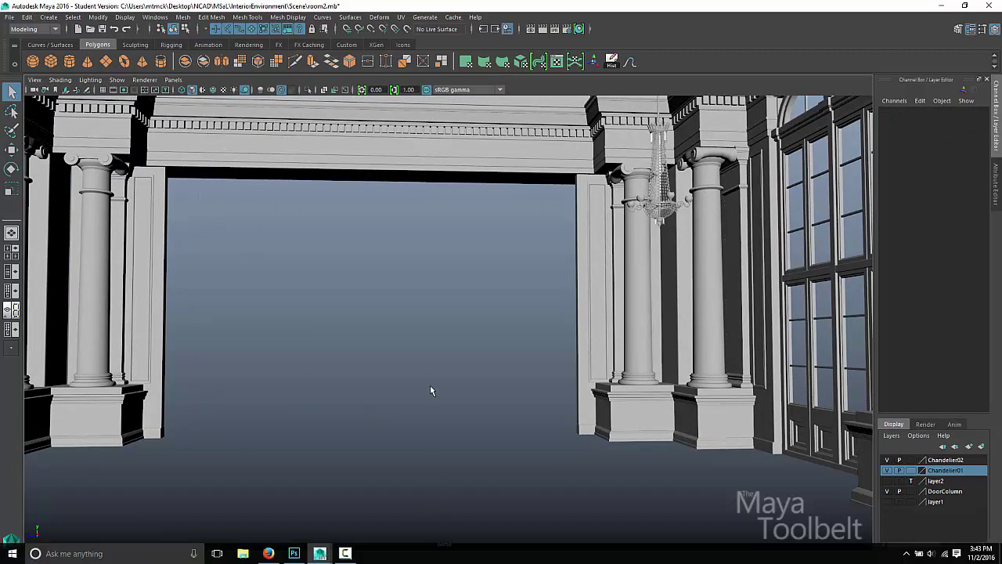
Switch to Photoshop and examine the doors, relief panels, wall sconces and central mirror in the academy_of_music_3.jpg reference photo
{"action": "key", "text": "alt+Tab"}
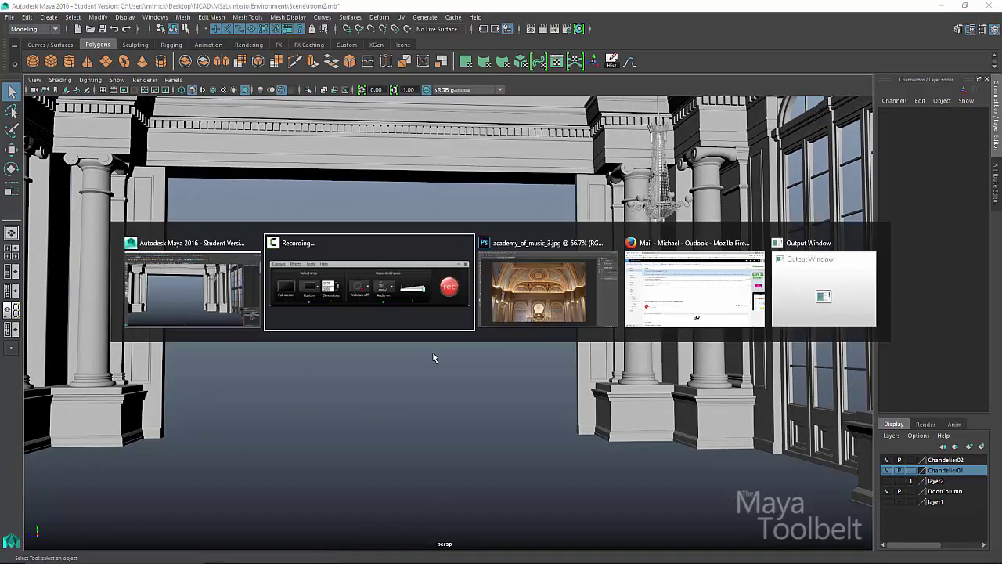
{"action": "key", "text": "alt+Tab"}
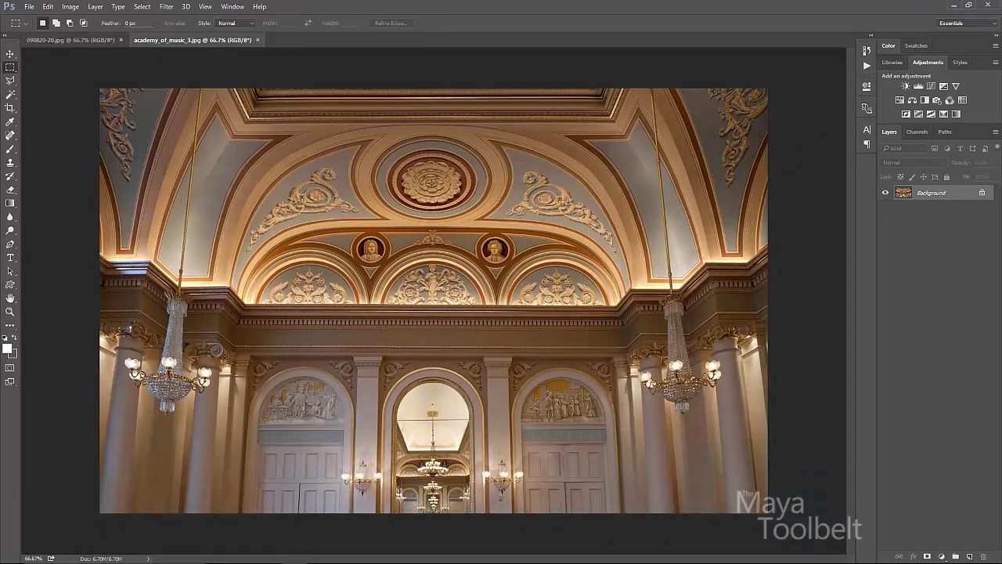
{"action": "scroll", "coordinate": [430, 389], "scroll_direction": "up", "scroll_amount": 2, "text": "alt"}
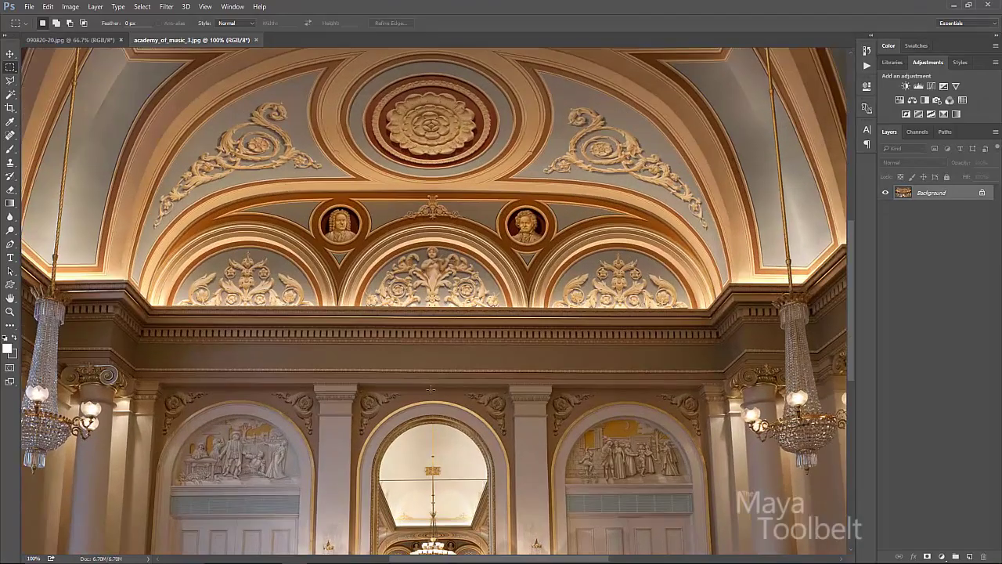
{"action": "left_click_drag", "start_coordinate": [430, 417], "coordinate": [505, 217]}
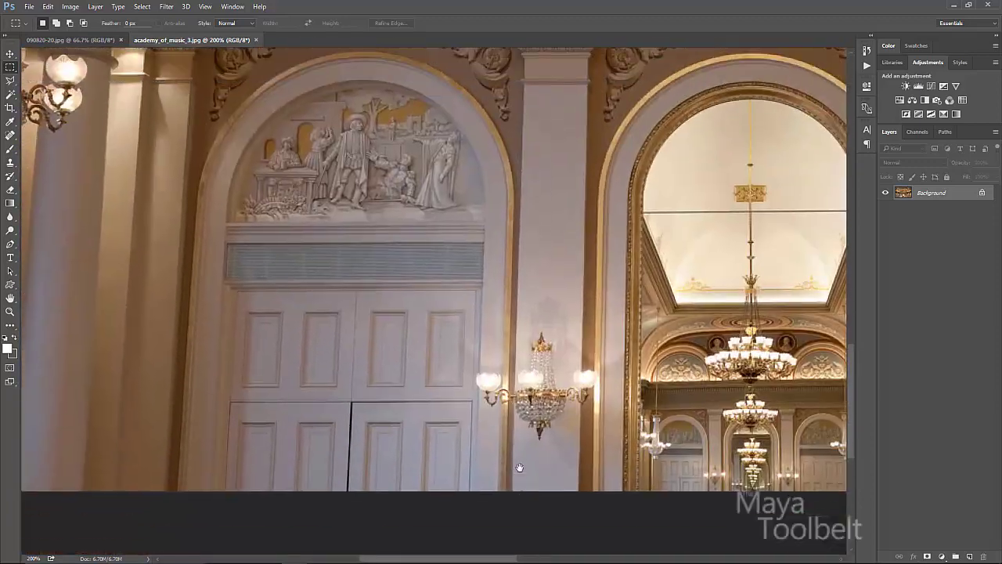
{"action": "left_click_drag", "start_coordinate": [519, 468], "coordinate": [534, 513]}
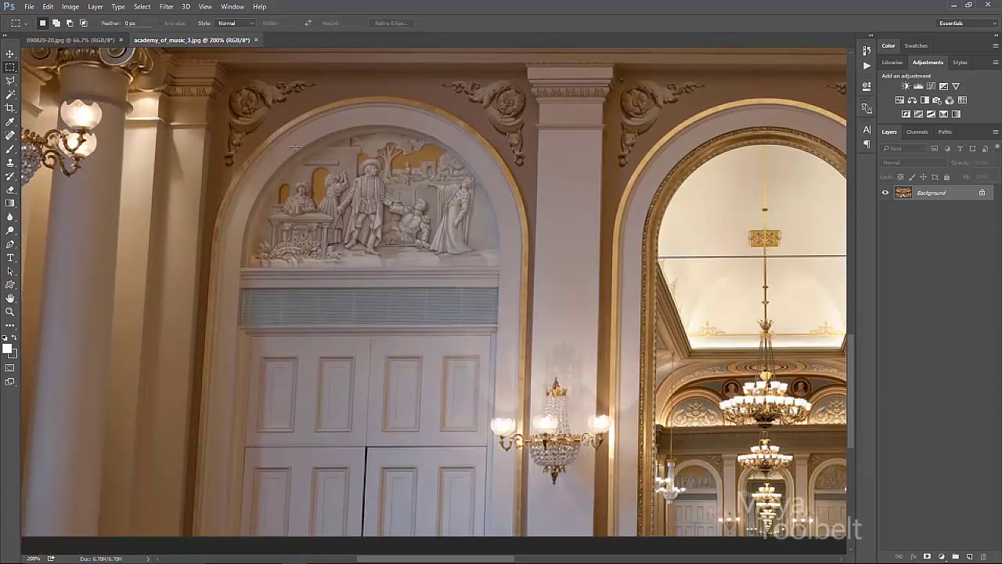
{"action": "left_click_drag", "start_coordinate": [747, 303], "coordinate": [311, 228]}
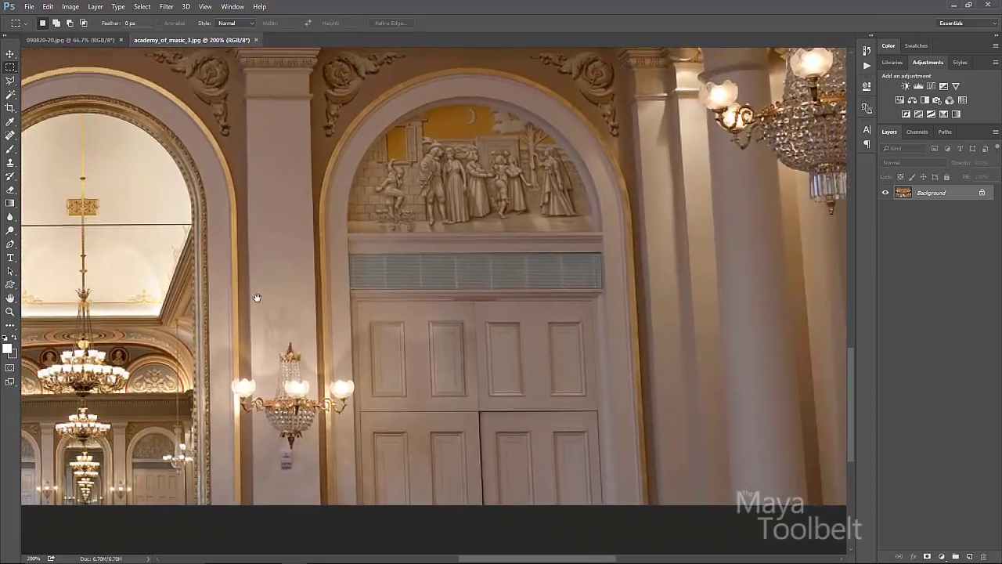
{"action": "left_click_drag", "start_coordinate": [257, 298], "coordinate": [626, 261]}
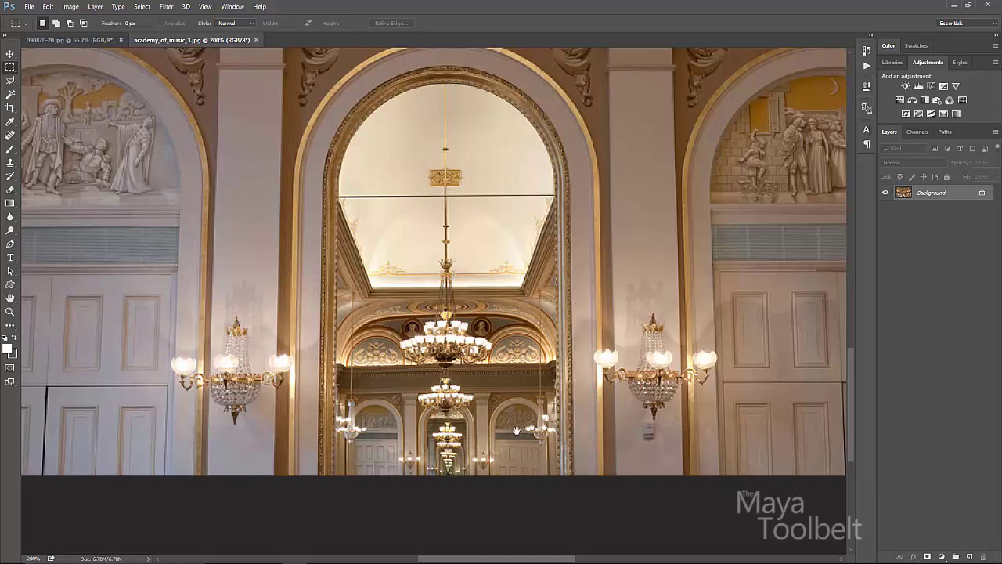
{"action": "left_click_drag", "start_coordinate": [516, 430], "coordinate": [524, 374]}
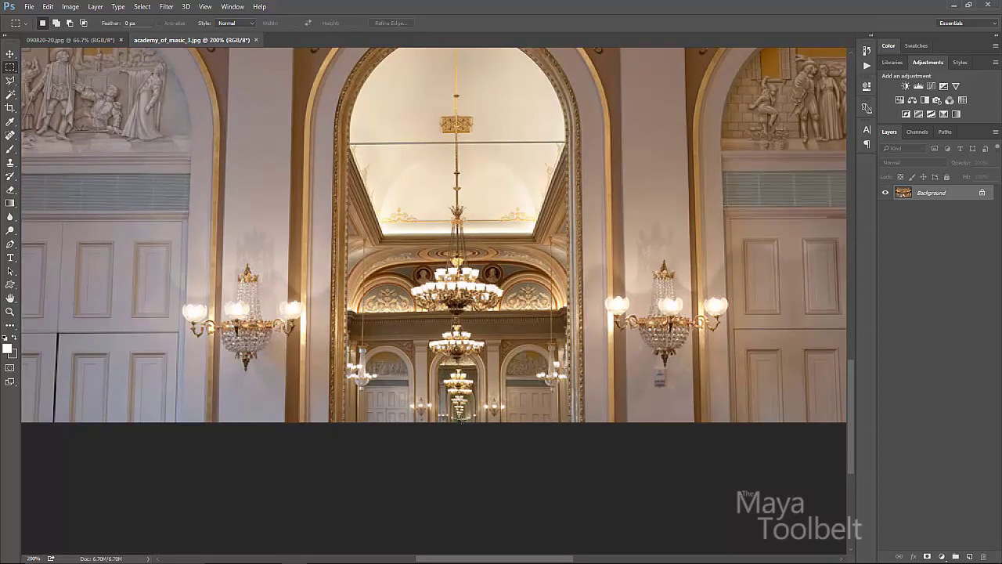
Study the pilasters, cornice and arch mouldings between the doors and the mirror in the reference photo
{"action": "left_click_drag", "start_coordinate": [723, 274], "coordinate": [300, 410]}
{"action": "left_click_drag", "start_coordinate": [656, 207], "coordinate": [676, 494]}
{"action": "left_click_drag", "start_coordinate": [392, 232], "coordinate": [298, 408]}
{"action": "key", "text": "ctrl+minus"}
{"action": "key", "text": "ctrl+plus"}
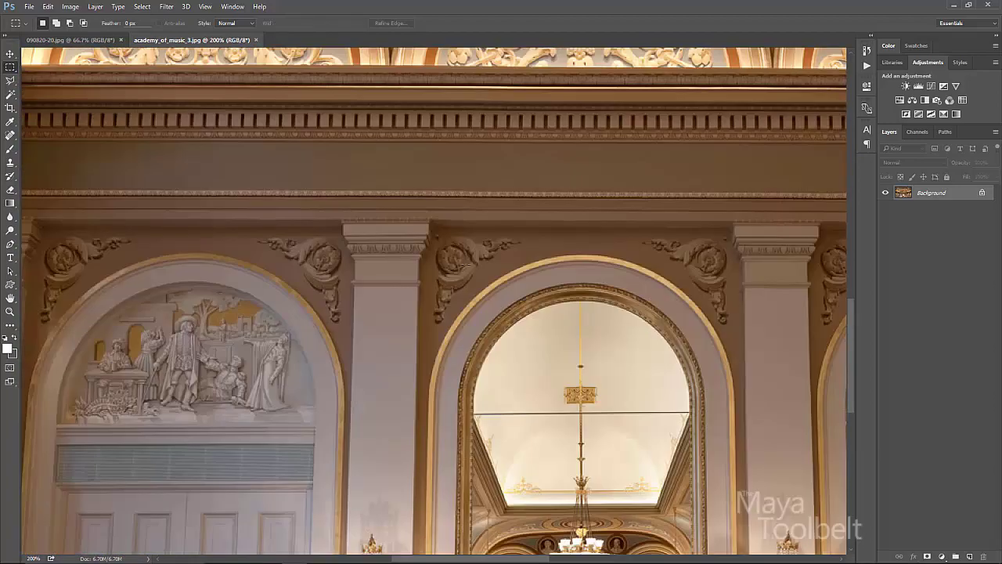
{"action": "left_click_drag", "start_coordinate": [380, 341], "coordinate": [678, 265]}
{"action": "left_click_drag", "start_coordinate": [381, 213], "coordinate": [324, 262]}
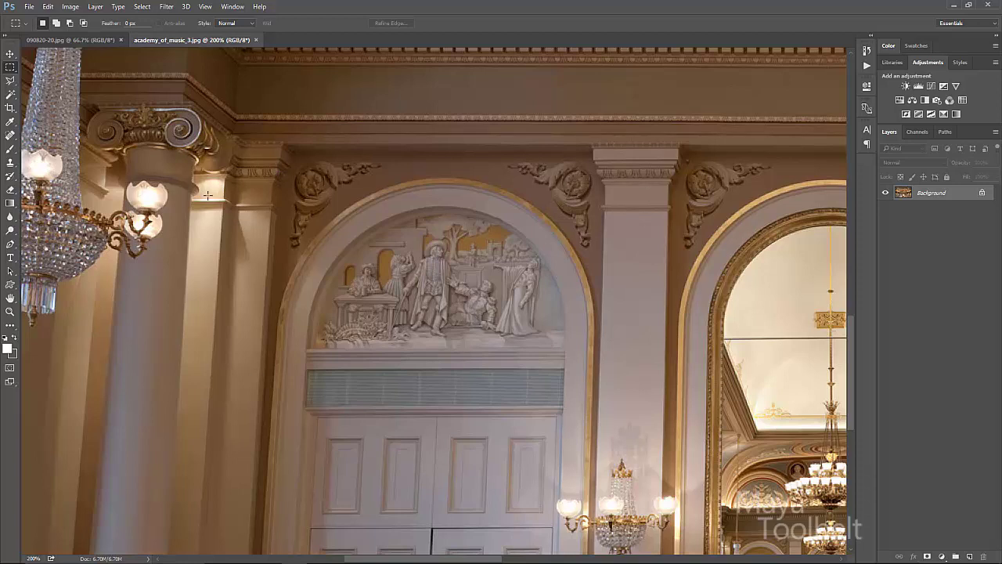
{"action": "left_click_drag", "start_coordinate": [706, 288], "coordinate": [269, 252]}
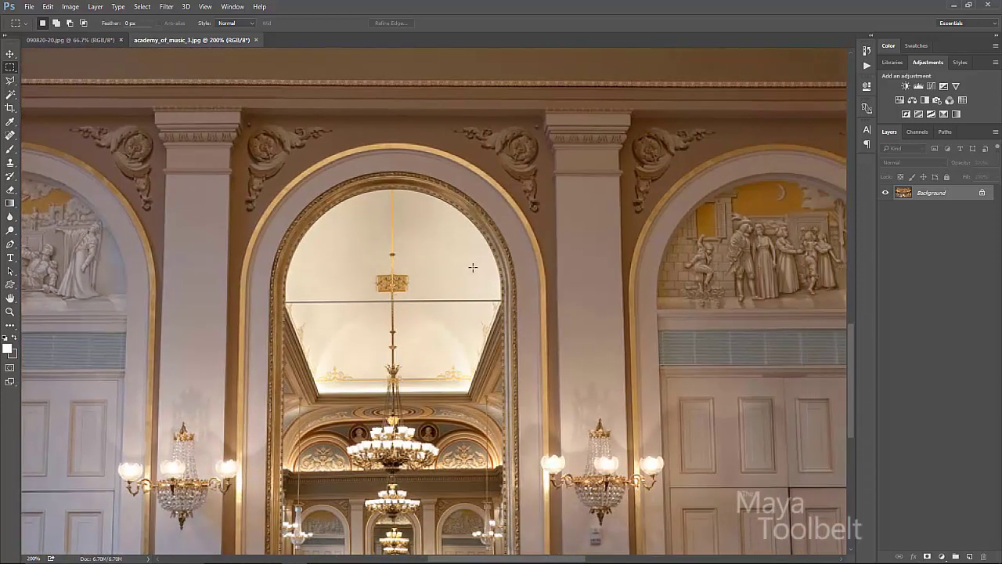
{"action": "left_click_drag", "start_coordinate": [255, 312], "coordinate": [436, 311]}
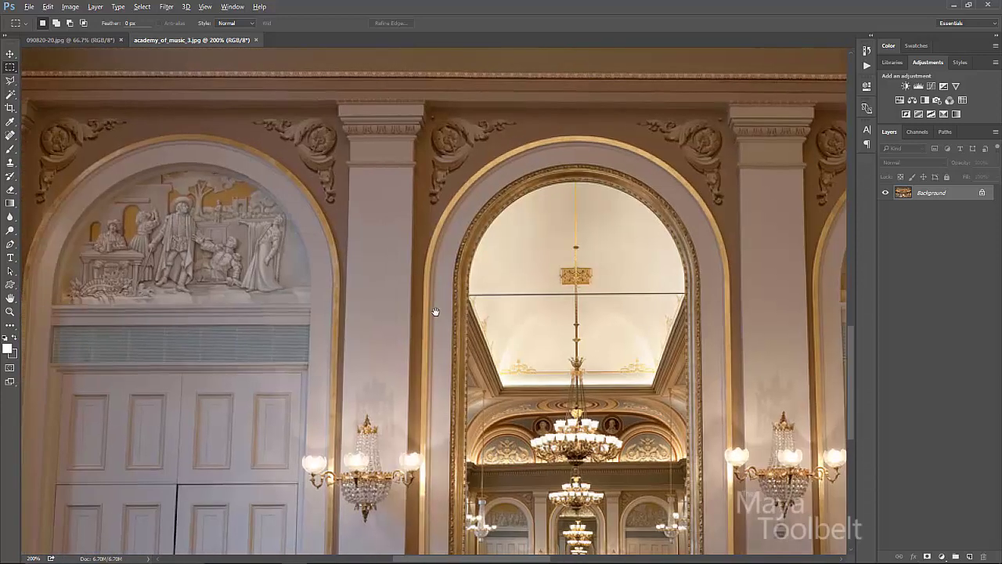
Return to Maya, duplicate the flat pilaster beside the opening together with its capital pieces, and group the copies
{"action": "key", "text": "alt+Tab"}
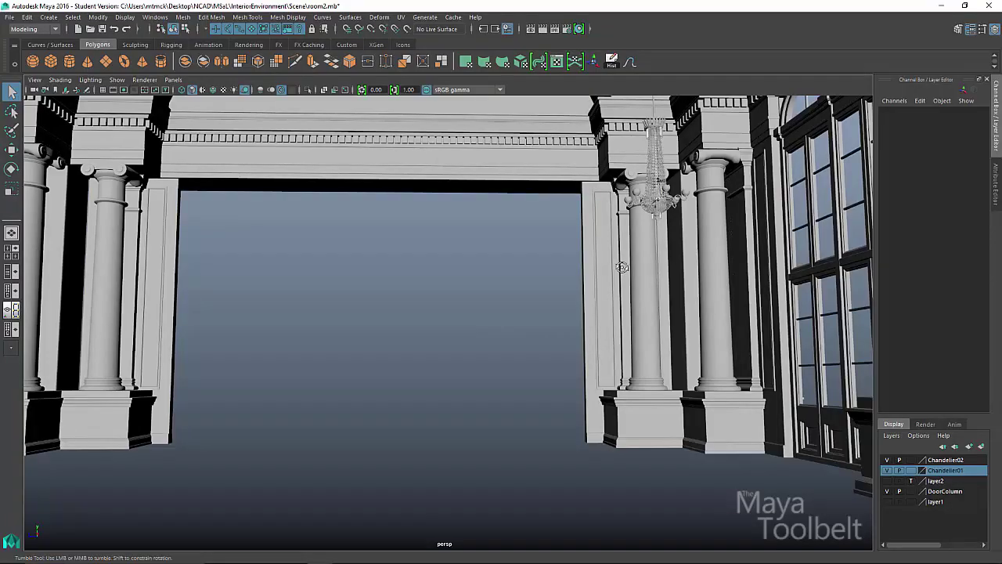
{"action": "left_click_drag", "start_coordinate": [545, 320], "coordinate": [650, 267], "text": "alt"}
{"action": "left_click", "coordinate": [540, 185]}
{"action": "key", "text": "f"}
{"action": "left_click_drag", "start_coordinate": [561, 224], "coordinate": [393, 168], "text": "alt"}
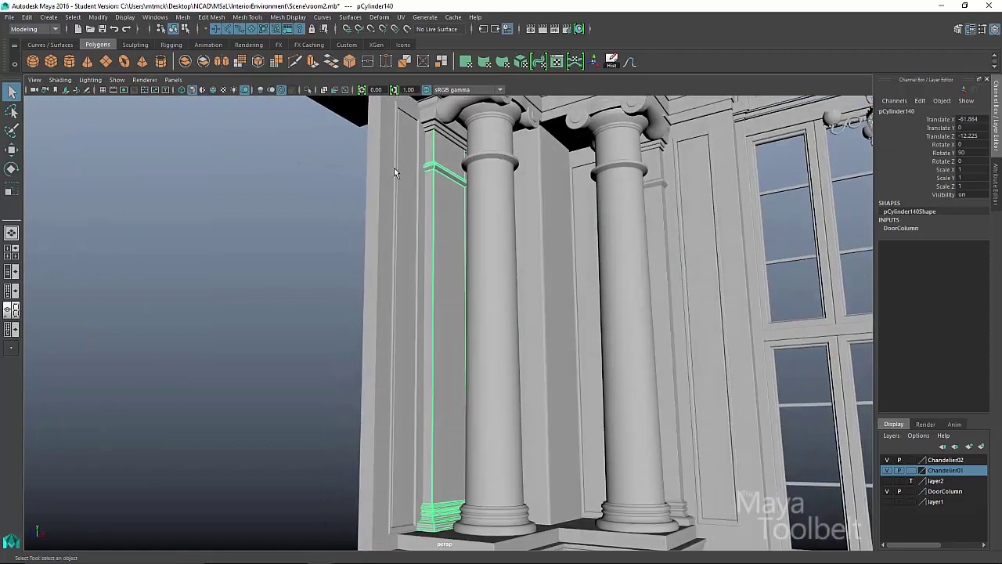
{"action": "middle_click_drag", "start_coordinate": [360, 163], "coordinate": [345, 310], "text": "alt"}
{"action": "right_click_drag", "start_coordinate": [346, 310], "coordinate": [505, 263], "text": "alt"}
{"action": "left_click", "coordinate": [405, 223], "text": "shift"}
{"action": "left_click", "coordinate": [402, 212], "text": "shift"}
{"action": "left_click", "coordinate": [403, 196], "text": "shift"}
{"action": "left_click_drag", "start_coordinate": [467, 287], "coordinate": [462, 337], "text": "alt"}
{"action": "right_click_drag", "start_coordinate": [462, 336], "coordinate": [108, 304], "text": "alt"}
{"action": "left_click_drag", "start_coordinate": [108, 304], "coordinate": [149, 313], "text": "alt"}
{"action": "middle_click_drag", "start_coordinate": [396, 227], "coordinate": [451, 16], "text": "alt"}
{"action": "mouse_move", "coordinate": [497, 303]}
{"action": "left_mouse_down", "text": "alt"}
{"action": "mouse_move", "coordinate": [564, 304]}
{"action": "mouse_move", "coordinate": [478, 300]}
{"action": "left_mouse_up", "text": "alt"}
{"action": "right_click_drag", "start_coordinate": [405, 297], "coordinate": [269, 282], "text": "alt"}
{"action": "middle_click_drag", "start_coordinate": [381, 316], "coordinate": [593, 326], "text": "alt"}
{"action": "right_click_drag", "start_coordinate": [592, 327], "coordinate": [644, 329], "text": "alt"}
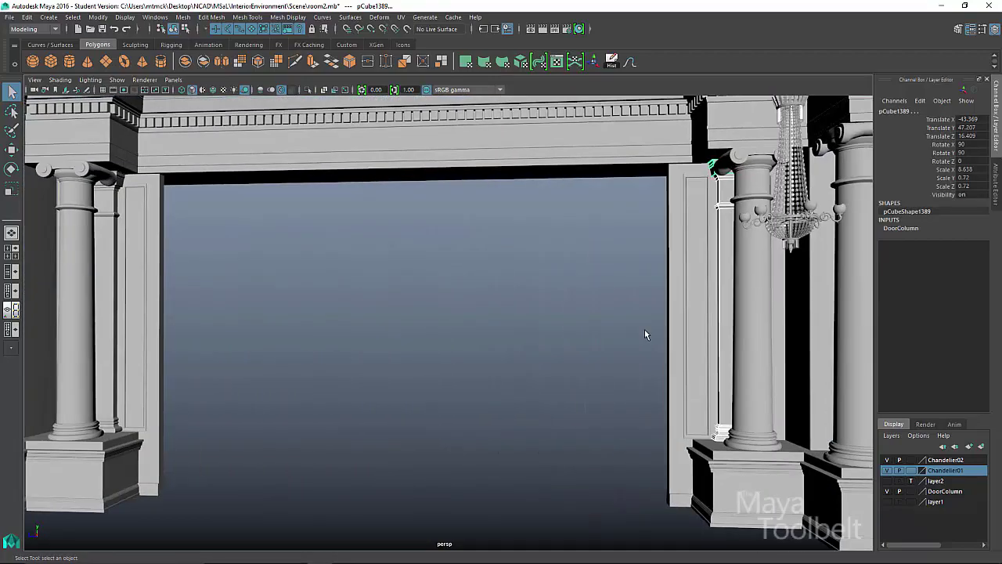
{"action": "key", "text": "w"}
{"action": "mouse_move", "coordinate": [630, 341]}
{"action": "left_mouse_down", "text": "alt"}
{"action": "mouse_move", "coordinate": [633, 352]}
{"action": "mouse_move", "coordinate": [638, 337]}
{"action": "left_mouse_up", "text": "alt"}
{"action": "key", "text": "ctrl+d"}
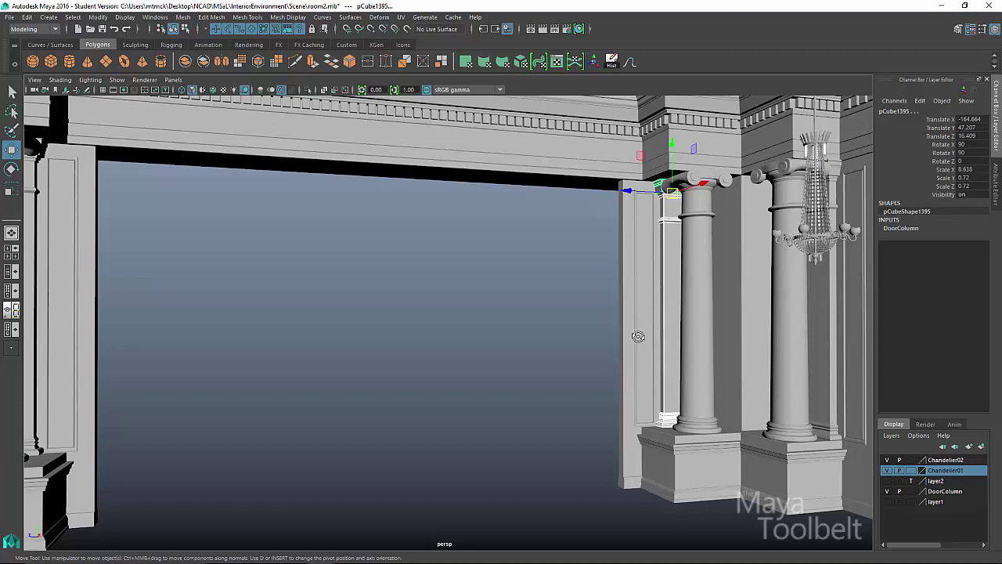
{"action": "key", "text": "ctrl+g"}
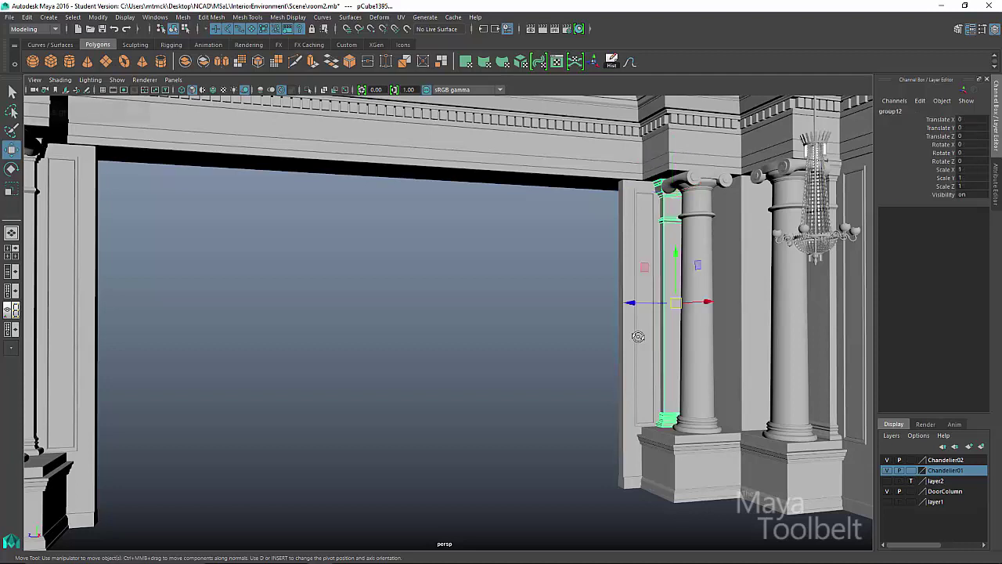
Move the new pilaster group sideways into the wall opening, to a Translate Z of about 32.917
{"action": "middle_click_drag", "start_coordinate": [514, 311], "coordinate": [451, 310]}
{"action": "mouse_move", "coordinate": [450, 310]}
{"action": "left_mouse_down", "text": "alt"}
{"action": "mouse_move", "coordinate": [618, 313]}
{"action": "mouse_move", "coordinate": [624, 331]}
{"action": "mouse_move", "coordinate": [457, 307]}
{"action": "left_mouse_up", "text": "alt"}
{"action": "middle_click_drag", "start_coordinate": [447, 301], "coordinate": [452, 299]}
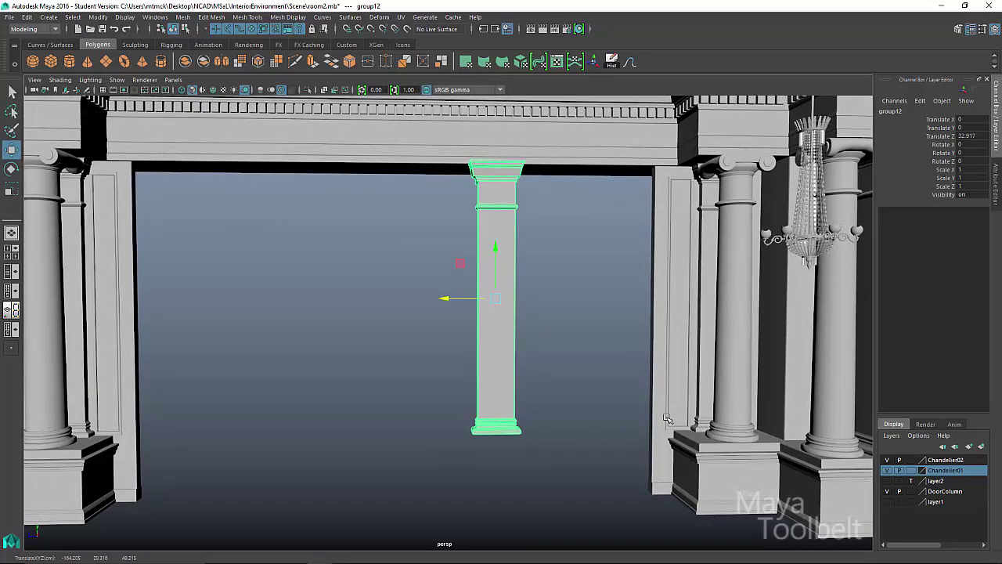
Duplicate the pilaster group and move the copy across the opening to a Translate Z of about 62.179
{"action": "key", "text": "ctrl+d"}
{"action": "left_click_drag", "start_coordinate": [446, 296], "coordinate": [243, 335]}
{"action": "mouse_move", "coordinate": [395, 360]}
{"action": "left_mouse_down", "text": "alt"}
{"action": "mouse_move", "coordinate": [416, 355]}
{"action": "mouse_move", "coordinate": [406, 349]}
{"action": "left_mouse_up", "text": "alt"}
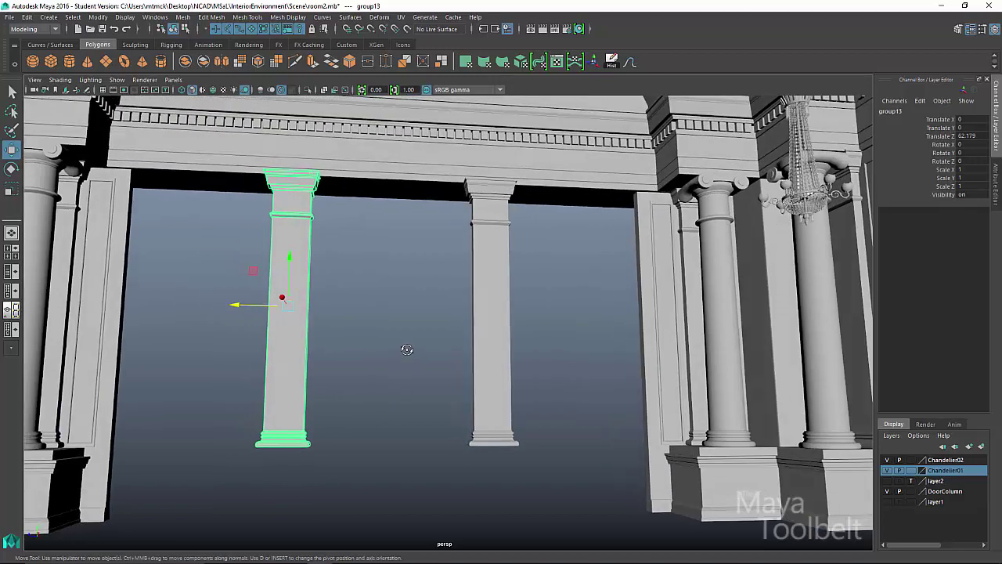
Select both pilaster groups and shift them together to centre them in the opening, the second at a Translate Z of about 60.661
{"action": "left_click", "coordinate": [509, 351]}
{"action": "left_click", "coordinate": [282, 321]}
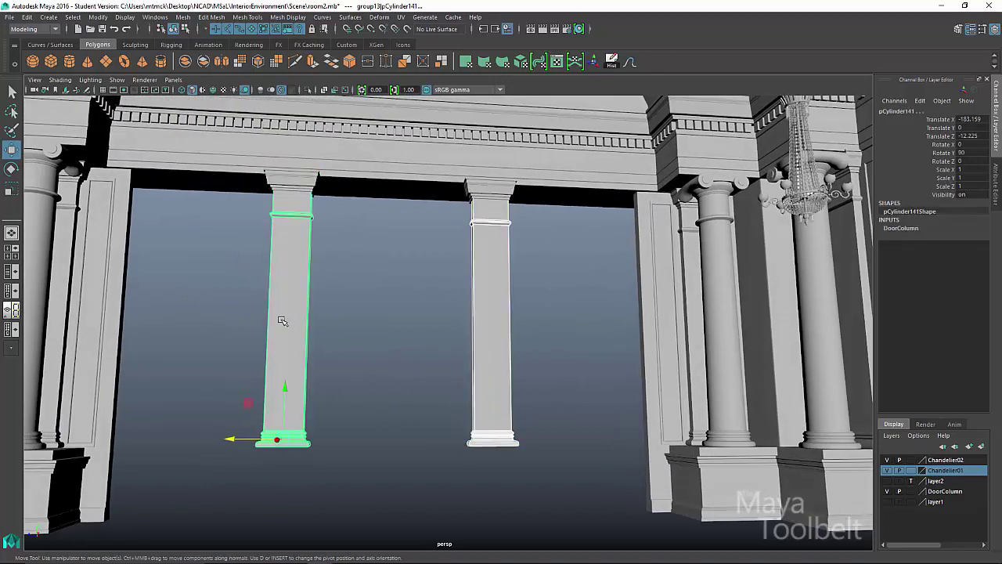
{"action": "key", "text": "Up"}
{"action": "mouse_move", "coordinate": [459, 286]}
{"action": "left_mouse_down", "text": "alt"}
{"action": "mouse_move", "coordinate": [439, 329]}
{"action": "mouse_move", "coordinate": [460, 307]}
{"action": "mouse_move", "coordinate": [457, 279]}
{"action": "mouse_move", "coordinate": [446, 291]}
{"action": "left_mouse_up", "text": "alt"}
{"action": "left_click_drag", "start_coordinate": [247, 317], "coordinate": [245, 316]}
{"action": "left_click_drag", "start_coordinate": [439, 322], "coordinate": [465, 347], "text": "alt"}
{"action": "right_click_drag", "start_coordinate": [465, 349], "coordinate": [449, 382], "text": "alt"}
{"action": "left_click_drag", "start_coordinate": [448, 382], "coordinate": [509, 410], "text": "alt"}
{"action": "mouse_move", "coordinate": [562, 298]}
{"action": "left_mouse_down", "text": "alt"}
{"action": "mouse_move", "coordinate": [577, 292]}
{"action": "mouse_move", "coordinate": [569, 286]}
{"action": "left_mouse_up", "text": "alt"}
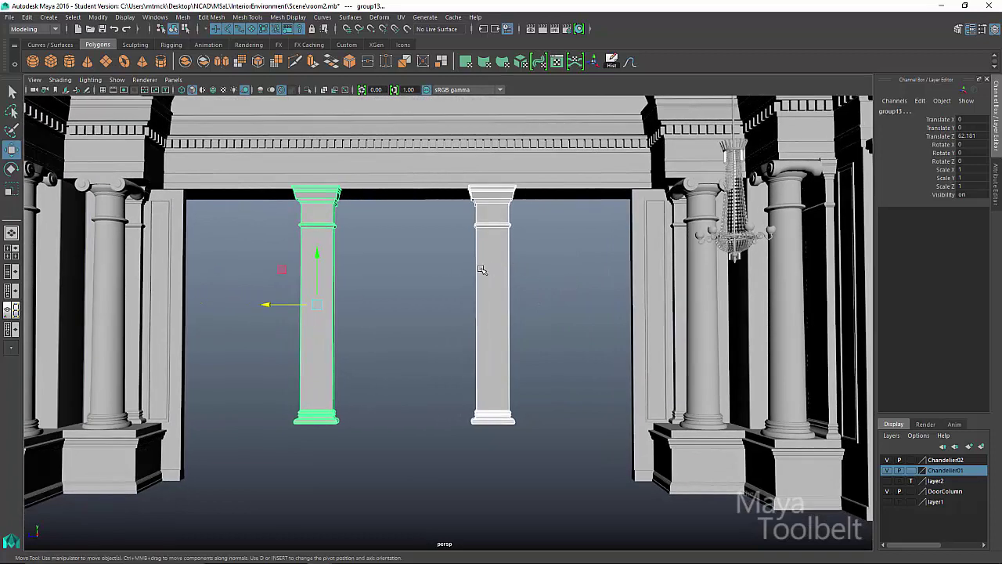
{"action": "middle_click_drag", "start_coordinate": [403, 285], "coordinate": [460, 290], "text": "alt"}
{"action": "right_click_drag", "start_coordinate": [460, 291], "coordinate": [489, 296], "text": "alt"}
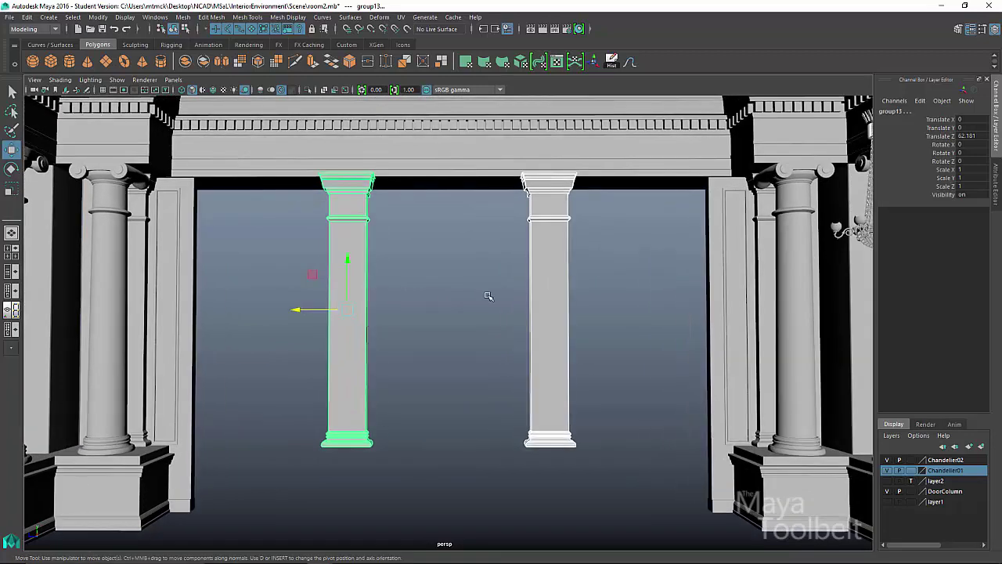
{"action": "left_click_drag", "start_coordinate": [299, 308], "coordinate": [316, 311]}
Inspect the pilasters in the end wall from several angles, along with the wall panel and ceiling arch
{"action": "left_click_drag", "start_coordinate": [457, 328], "coordinate": [184, 270], "text": "alt"}
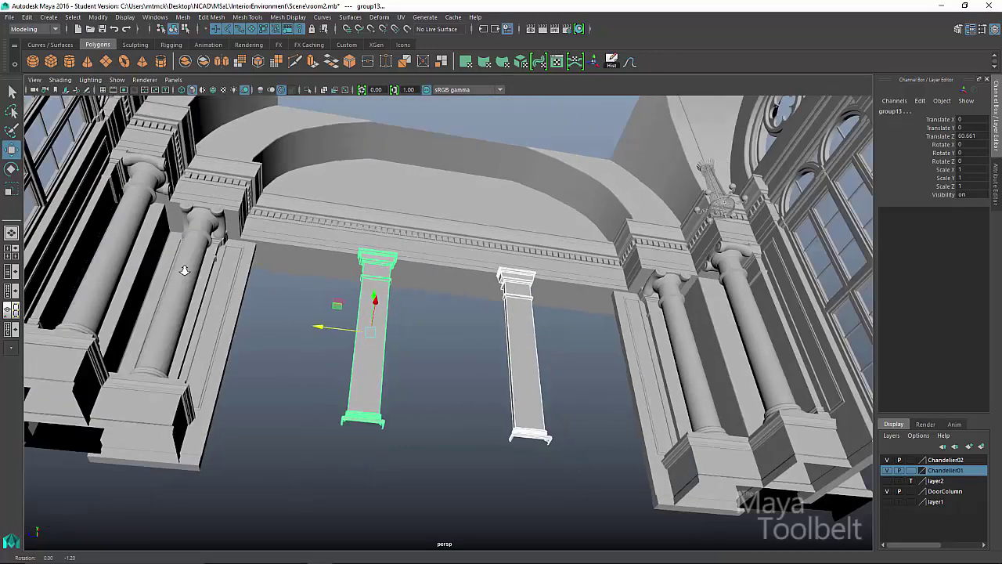
{"action": "right_click_drag", "start_coordinate": [185, 270], "coordinate": [129, 265], "text": "alt"}
{"action": "left_click_drag", "start_coordinate": [399, 255], "coordinate": [534, 216], "text": "alt"}
{"action": "right_click_drag", "start_coordinate": [368, 316], "coordinate": [464, 320], "text": "alt"}
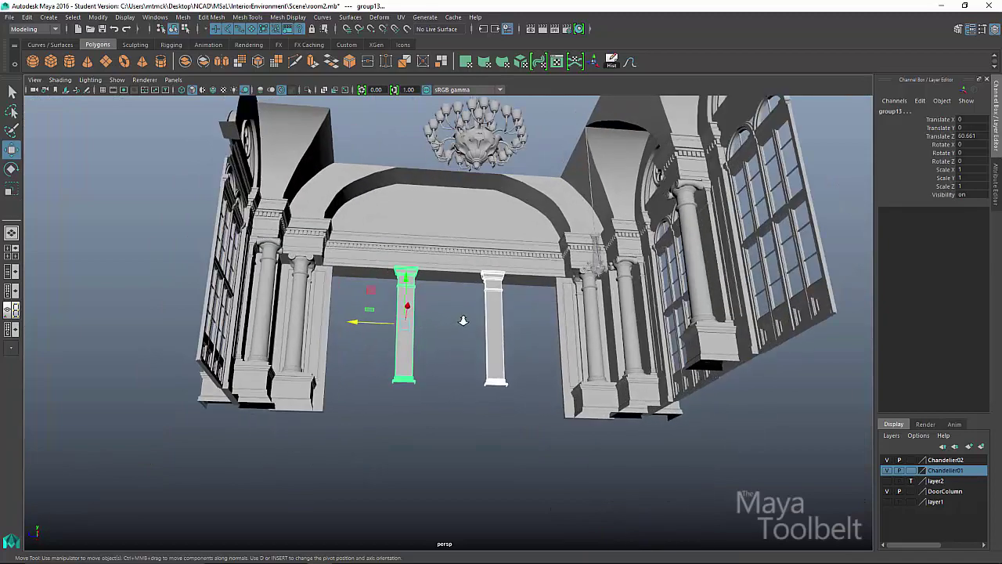
{"action": "scroll", "coordinate": [462, 320], "scroll_direction": "up", "scroll_amount": 2}
{"action": "left_click_drag", "start_coordinate": [463, 326], "coordinate": [453, 286], "text": "alt"}
{"action": "left_click", "coordinate": [310, 296]}
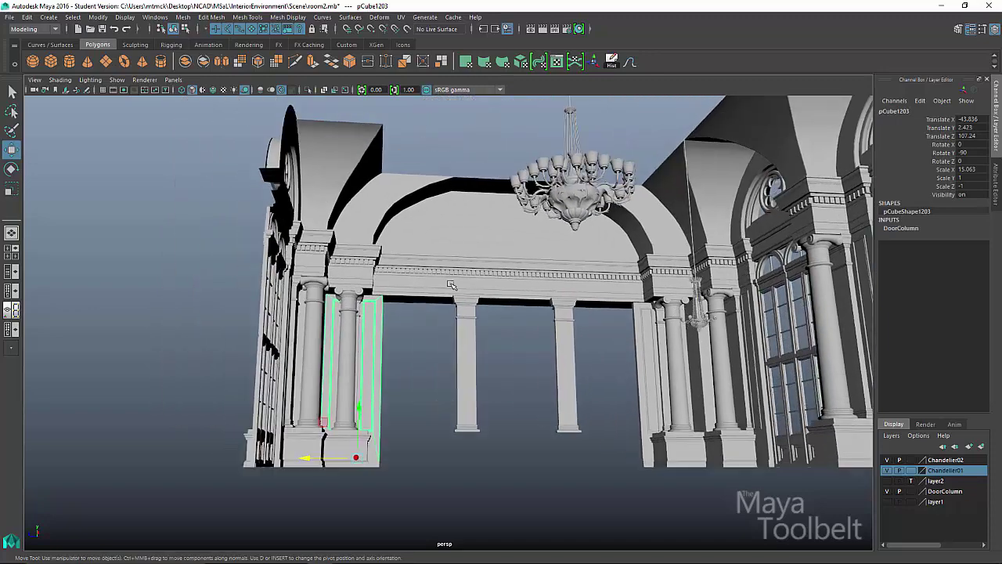
{"action": "left_click_drag", "start_coordinate": [390, 244], "coordinate": [381, 245], "text": "alt"}
{"action": "left_click", "coordinate": [381, 244]}
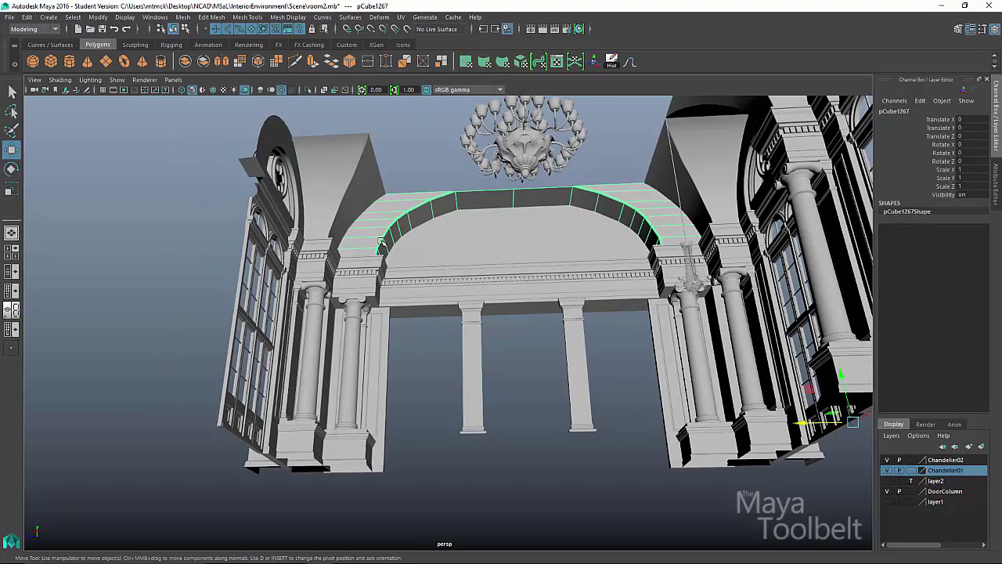
Delete the left pilaster group from the wall opening
{"action": "left_click_drag", "start_coordinate": [185, 111], "coordinate": [469, 557]}
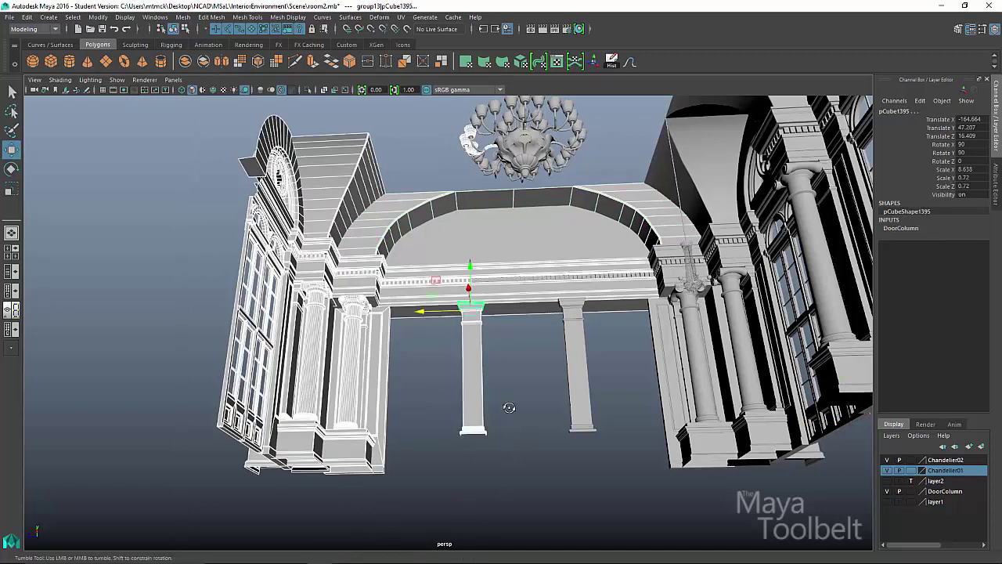
{"action": "left_click_drag", "start_coordinate": [510, 407], "coordinate": [510, 405], "text": "alt"}
{"action": "left_click", "coordinate": [468, 363]}
{"action": "key", "text": "Delete"}
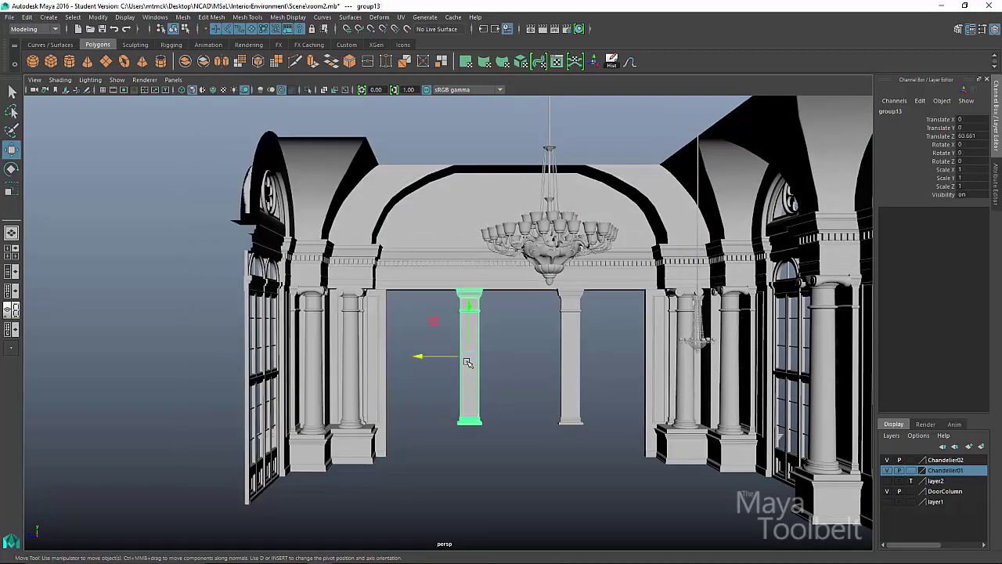
{"action": "left_click_drag", "start_coordinate": [474, 366], "coordinate": [489, 339], "text": "alt"}
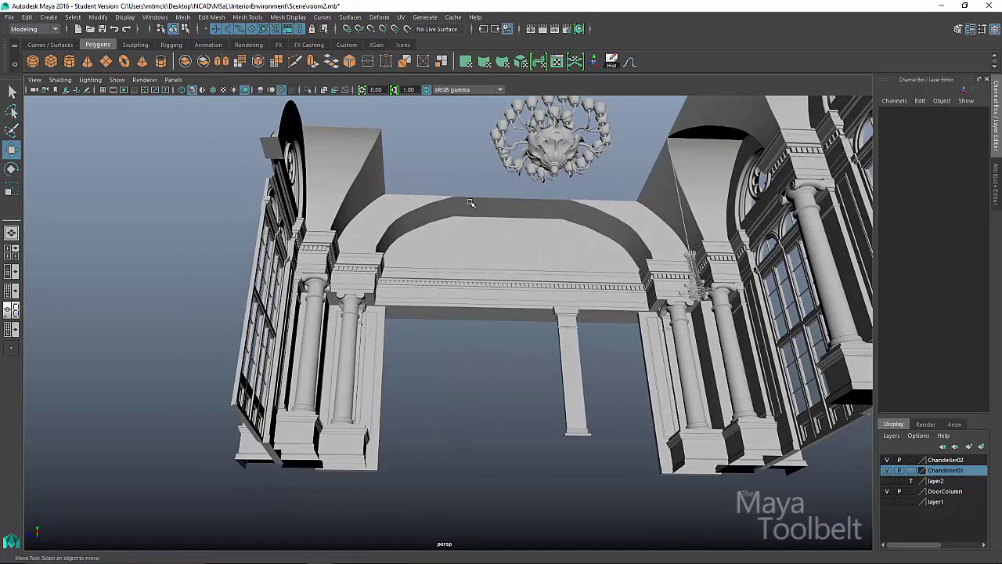
Select the vertices of the side wall, columns and ceiling left of the opening and move them outward to widen the end wall
{"action": "left_click_drag", "start_coordinate": [463, 106], "coordinate": [54, 559]}
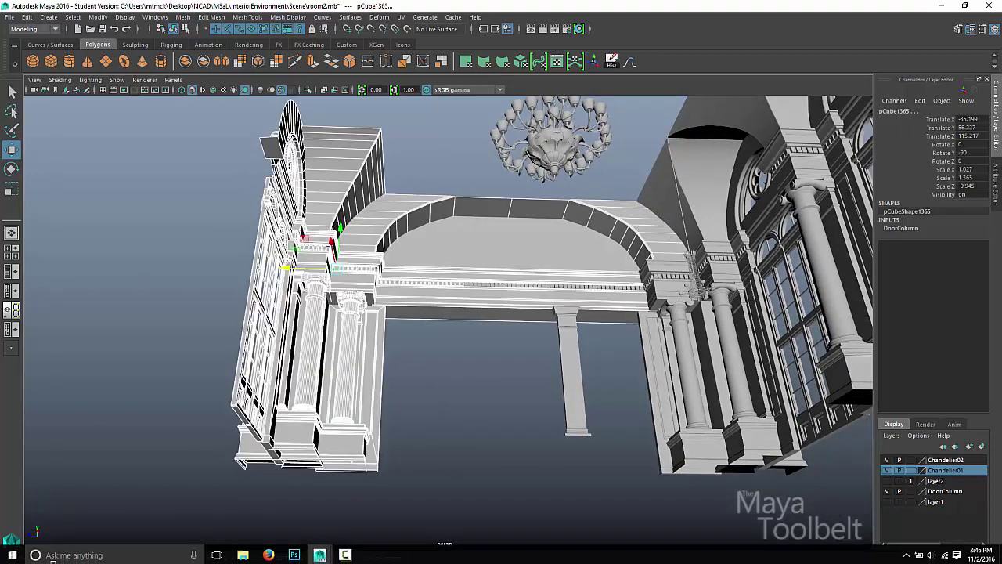
{"action": "left_click_drag", "start_coordinate": [456, 379], "coordinate": [471, 378], "text": "alt"}
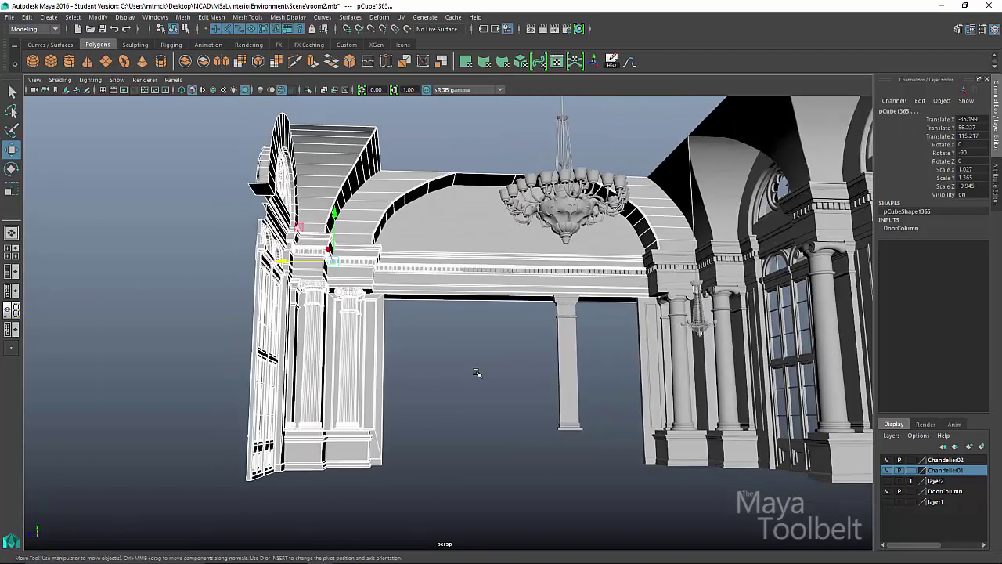
{"action": "left_click", "coordinate": [188, 31]}
{"action": "left_click_drag", "start_coordinate": [444, 272], "coordinate": [434, 251], "text": "alt"}
{"action": "scroll", "coordinate": [434, 251], "scroll_direction": "down", "scroll_amount": 3}
{"action": "left_click_drag", "start_coordinate": [200, 110], "coordinate": [482, 537]}
{"action": "left_click_drag", "start_coordinate": [434, 347], "coordinate": [423, 382], "text": "alt"}
{"action": "right_click_drag", "start_coordinate": [423, 382], "coordinate": [427, 379], "text": "alt"}
{"action": "left_click_drag", "start_coordinate": [426, 380], "coordinate": [474, 343], "text": "alt"}
{"action": "middle_click_drag", "start_coordinate": [307, 308], "coordinate": [248, 309]}
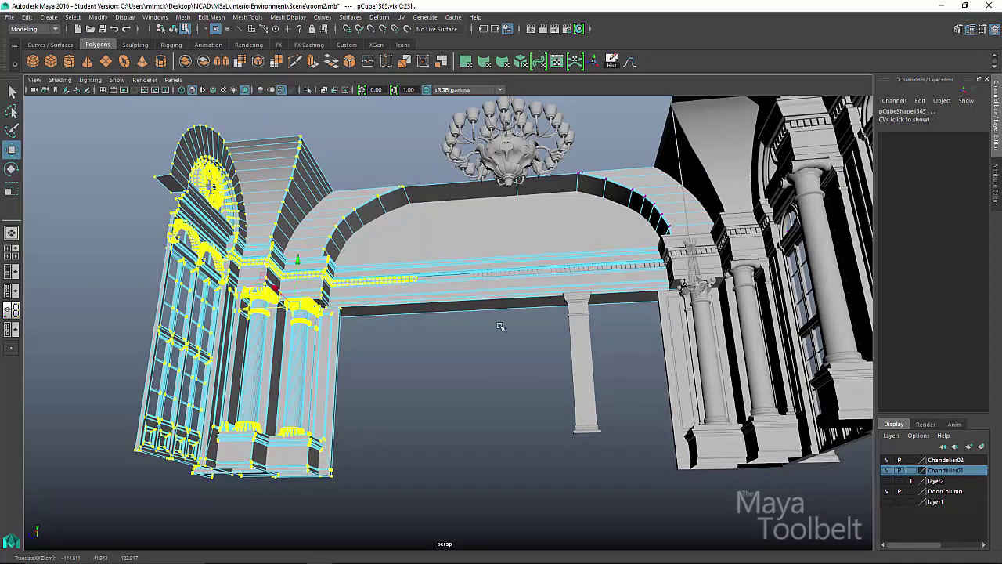
Return to object selection and move the remaining pilaster group toward the middle of the opening, to a Translate Z of about 39.905
{"action": "left_click_drag", "start_coordinate": [503, 329], "coordinate": [551, 335], "text": "alt"}
{"action": "left_click", "coordinate": [580, 350]}
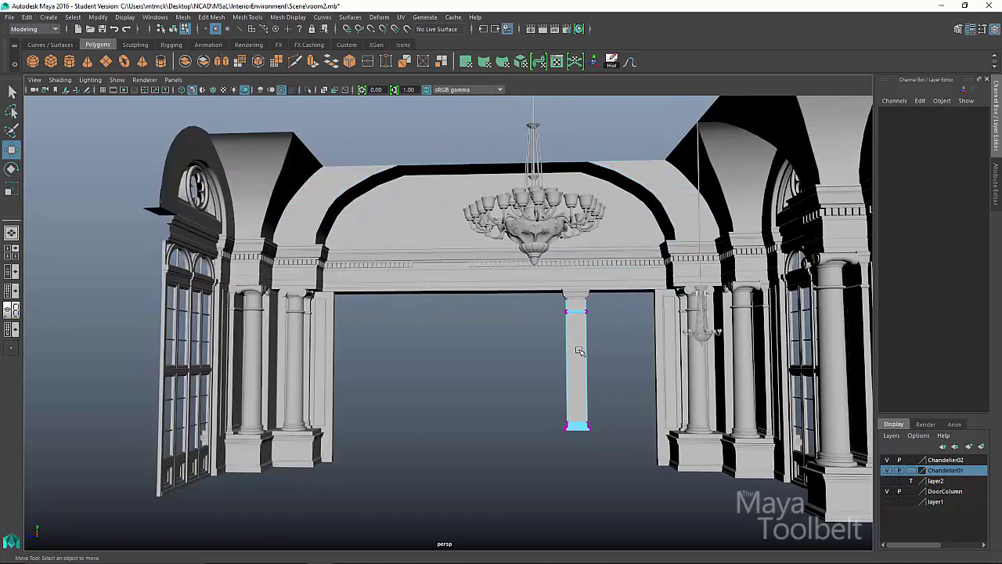
{"action": "left_click", "coordinate": [315, 122]}
{"action": "left_click", "coordinate": [173, 29]}
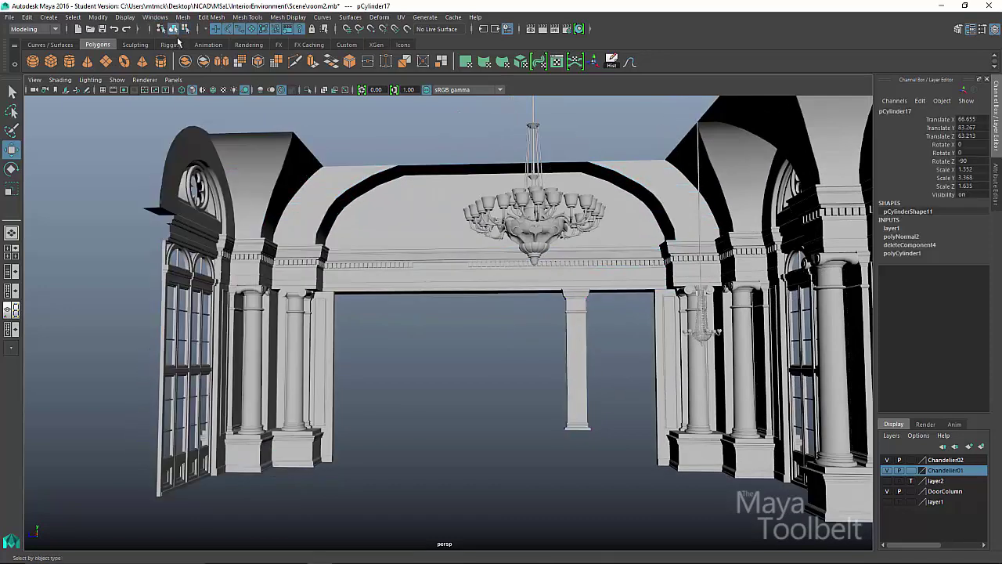
{"action": "left_click", "coordinate": [578, 382]}
{"action": "key", "text": "Up"}
{"action": "left_click_drag", "start_coordinate": [534, 358], "coordinate": [501, 358]}
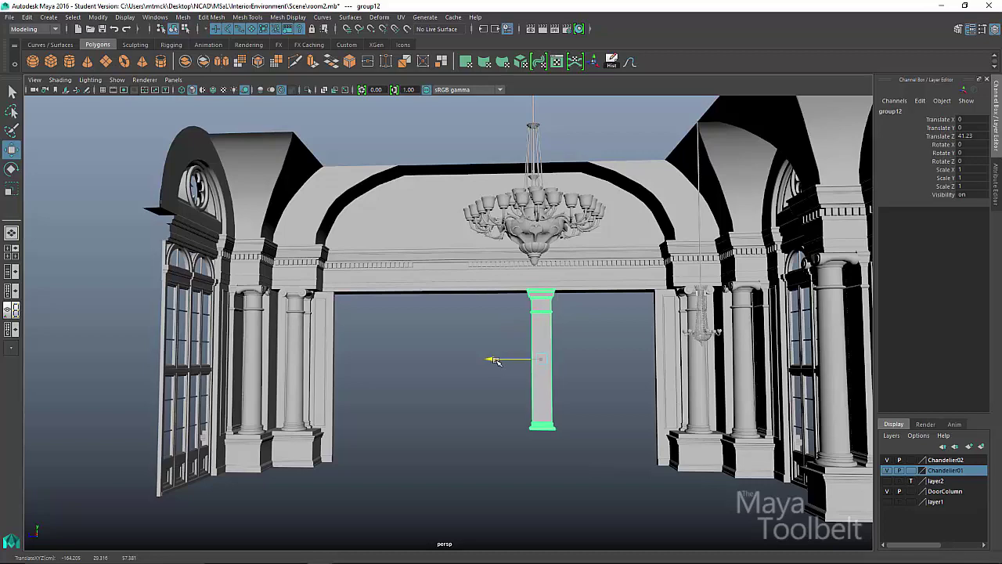
Check the pilaster spacing in Photoshop's academy_of_music_3.jpg reference and adjust the pilaster group in Maya to a Translate Z of about 38.287
{"action": "key", "text": "alt+Tab"}
{"action": "left_click_drag", "start_coordinate": [385, 375], "coordinate": [534, 396]}
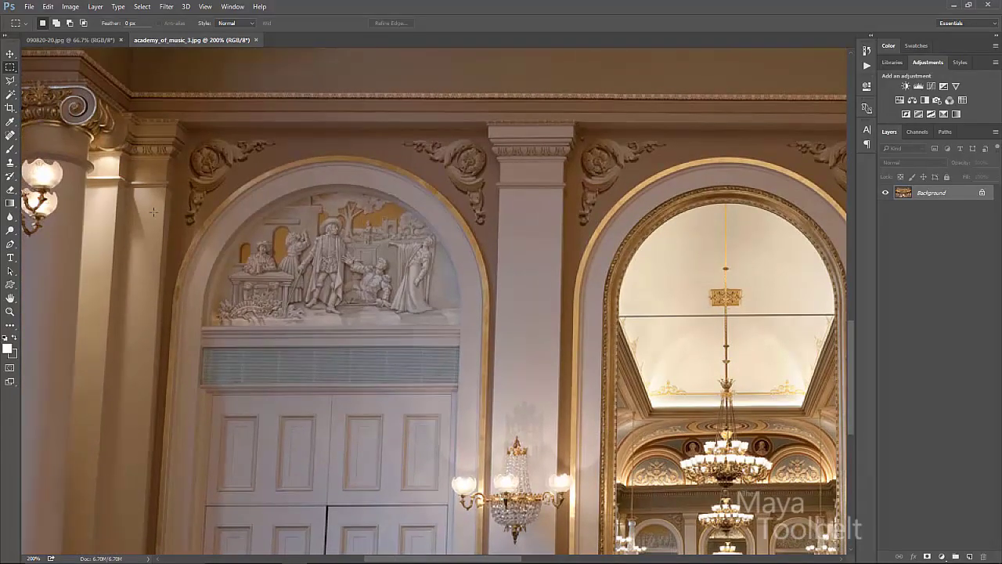
{"action": "left_click_drag", "start_coordinate": [666, 202], "coordinate": [593, 195]}
{"action": "key", "text": "alt+Tab"}
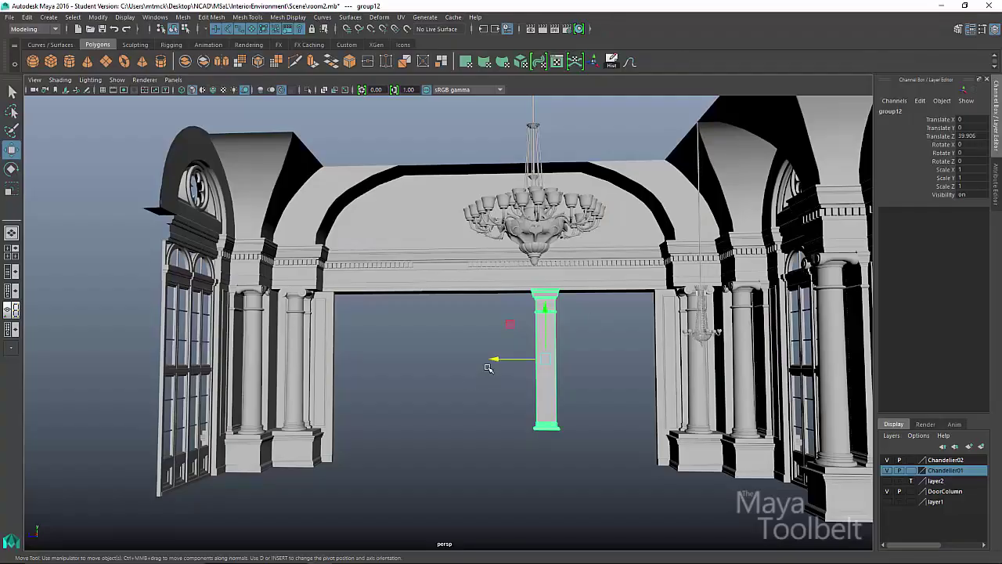
{"action": "mouse_move", "coordinate": [495, 359]}
{"action": "left_mouse_down"}
{"action": "mouse_move", "coordinate": [512, 358]}
{"action": "mouse_move", "coordinate": [503, 359]}
{"action": "left_mouse_up"}
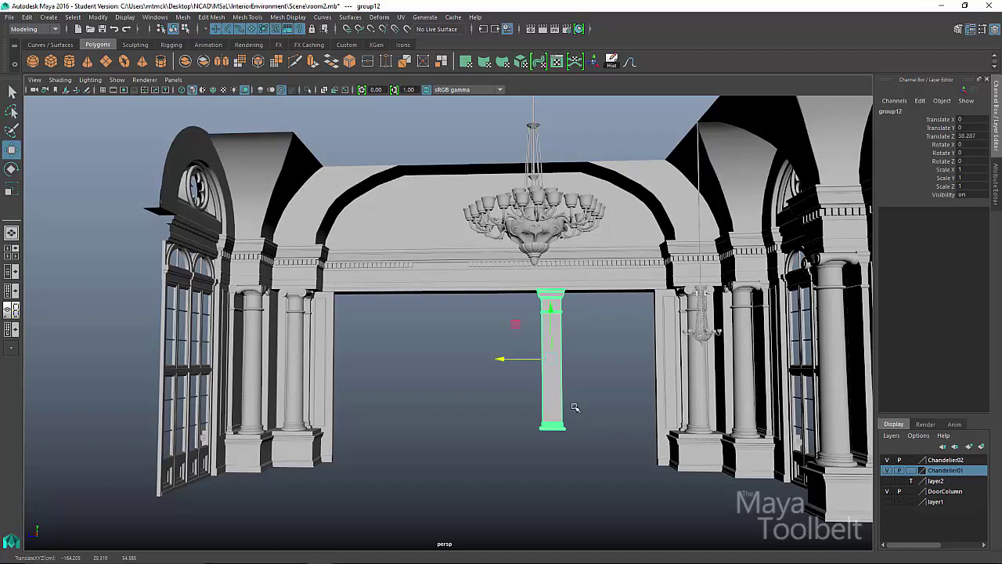
Duplicate the pilaster group and move the copy across the opening to a Translate Z of about 69.545
{"action": "left_click_drag", "start_coordinate": [574, 407], "coordinate": [642, 405], "text": "alt"}
{"action": "left_click_drag", "start_coordinate": [499, 368], "coordinate": [391, 365]}
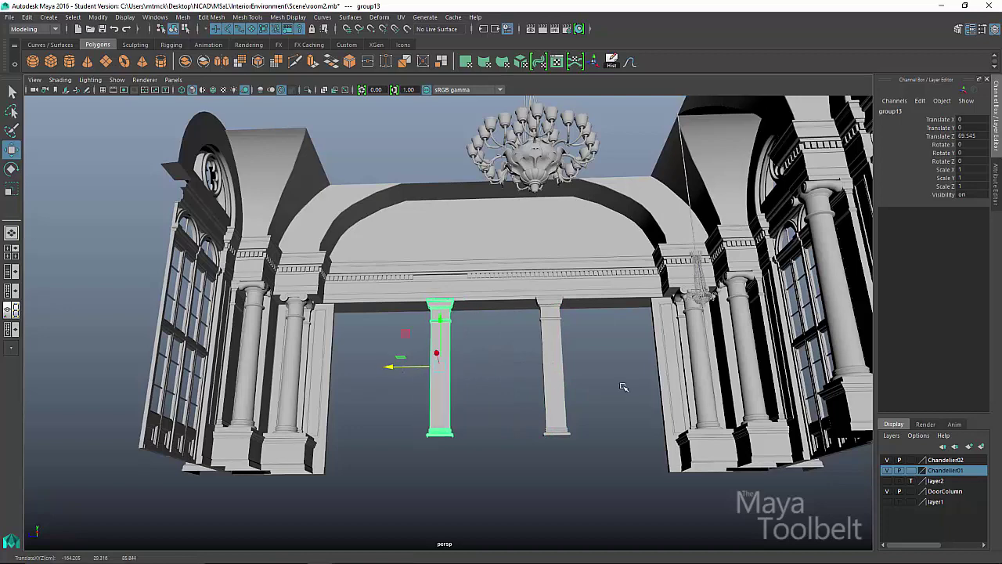
{"action": "left_click_drag", "start_coordinate": [582, 391], "coordinate": [655, 326], "text": "alt"}
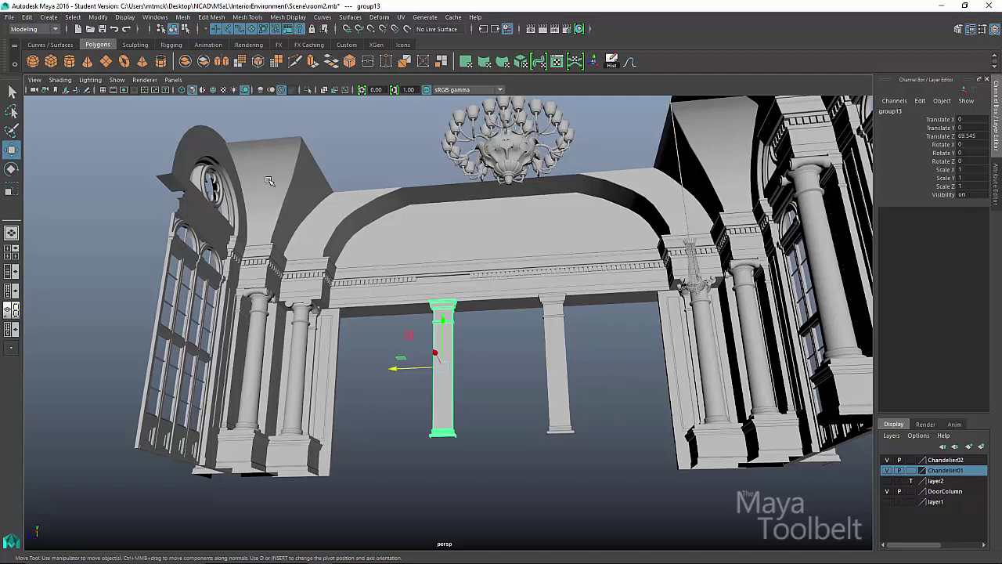
{"action": "left_click", "coordinate": [298, 192]}
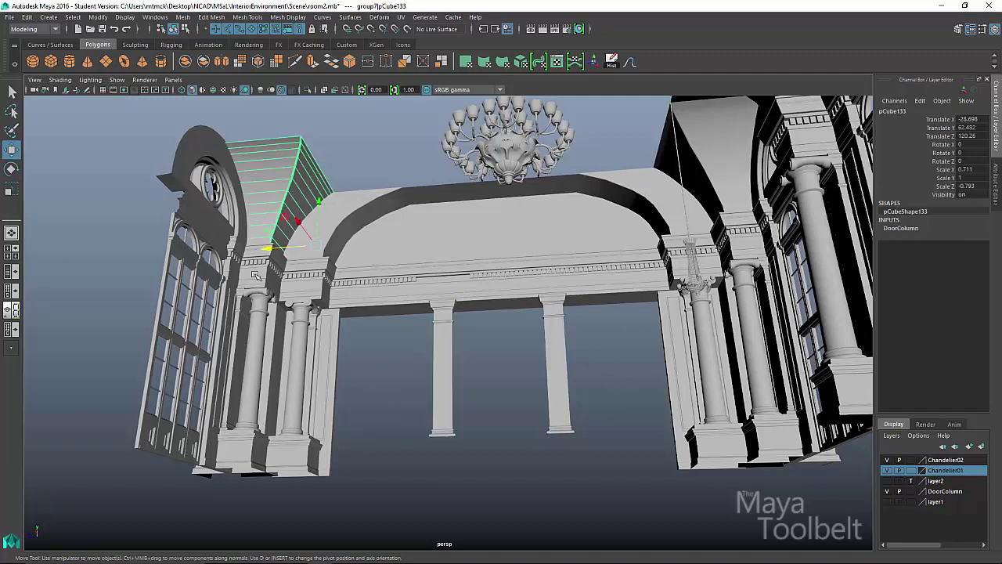
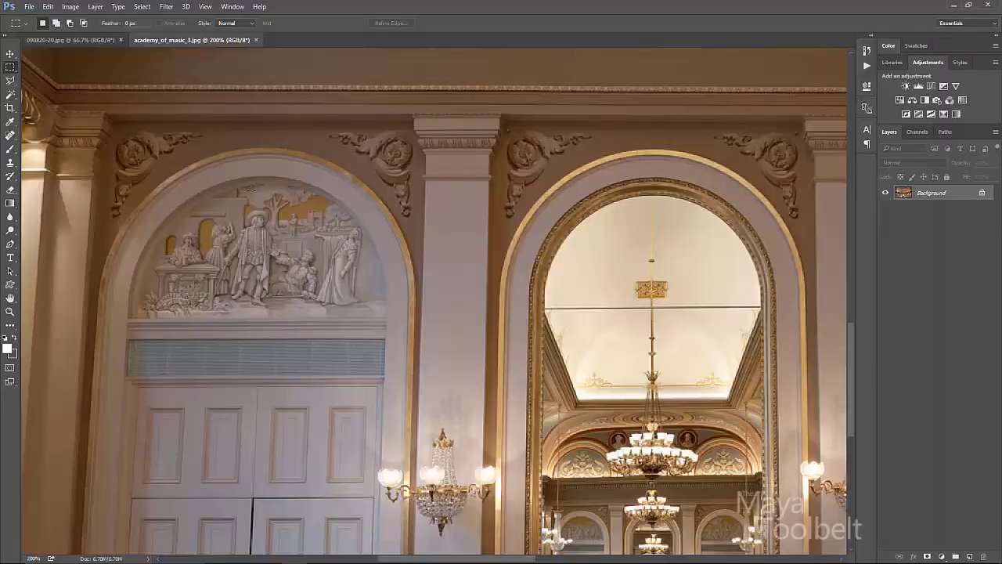
Examine the end wall's pilasters, pedestals, doors and mirror up close in the 090820-20.jpg reference photo at 300%
{"action": "left_click", "coordinate": [85, 40]}
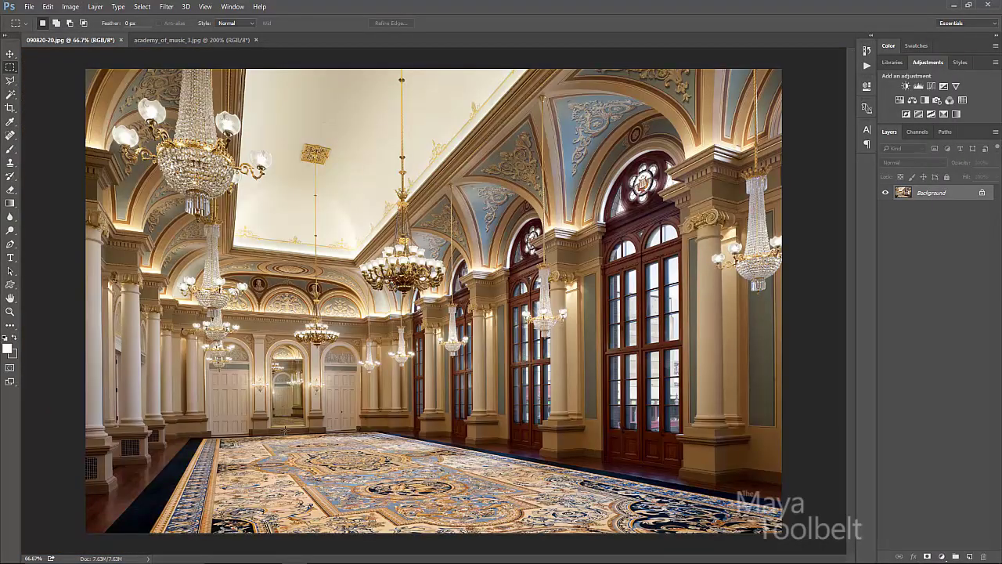
{"action": "key", "text": "ctrl+plus"}
{"action": "key", "text": "ctrl+plus"}
{"action": "key", "text": "ctrl+plus"}
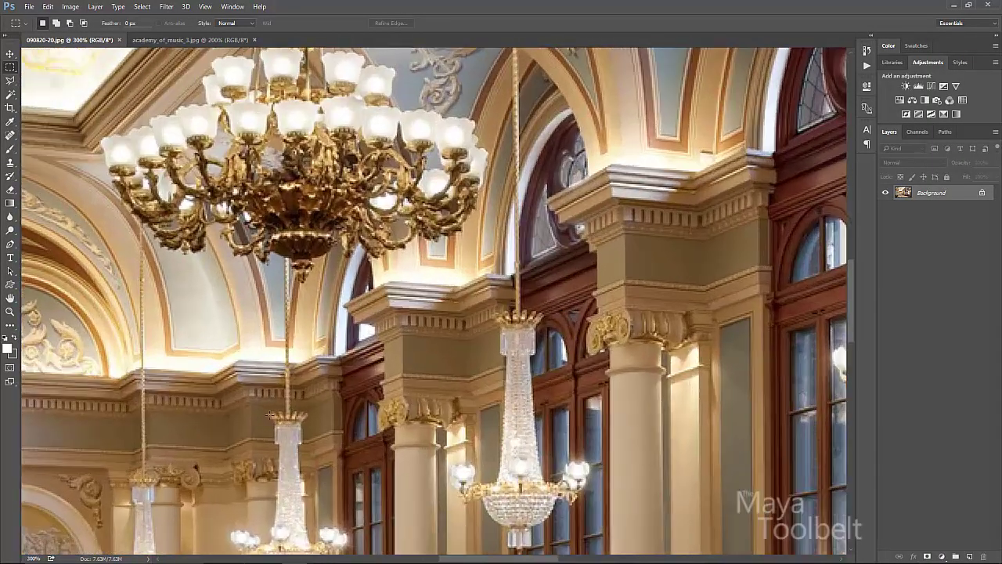
{"action": "left_click_drag", "start_coordinate": [241, 414], "coordinate": [579, 204]}
{"action": "left_click_drag", "start_coordinate": [325, 439], "coordinate": [673, 218]}
{"action": "left_click_drag", "start_coordinate": [597, 370], "coordinate": [573, 358]}
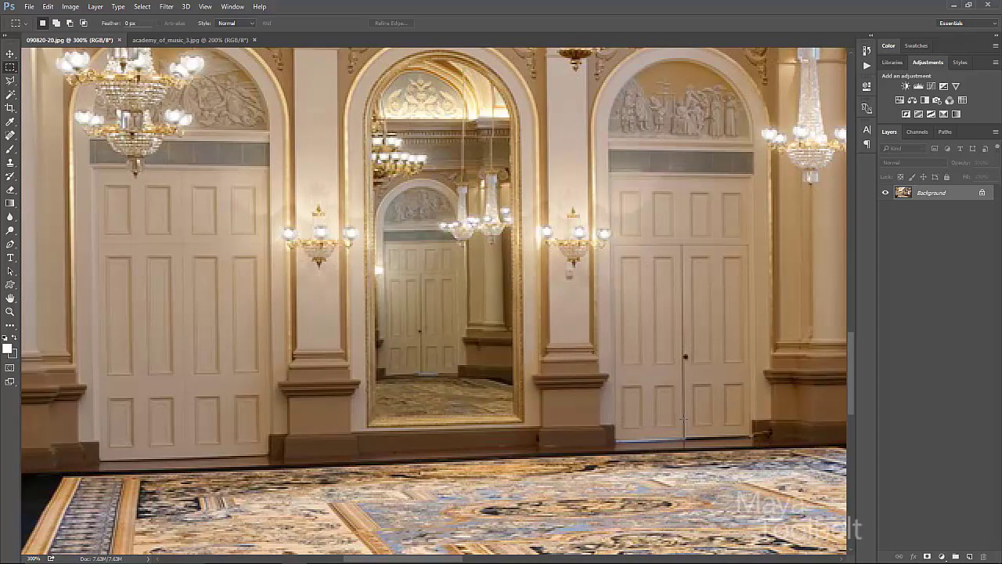
Switch back to Maya and examine the corner column pedestals beside the opening as a source for the pilaster base
{"action": "key", "text": "alt+Tab"}
{"action": "left_click_drag", "start_coordinate": [641, 421], "coordinate": [658, 422], "text": "alt"}
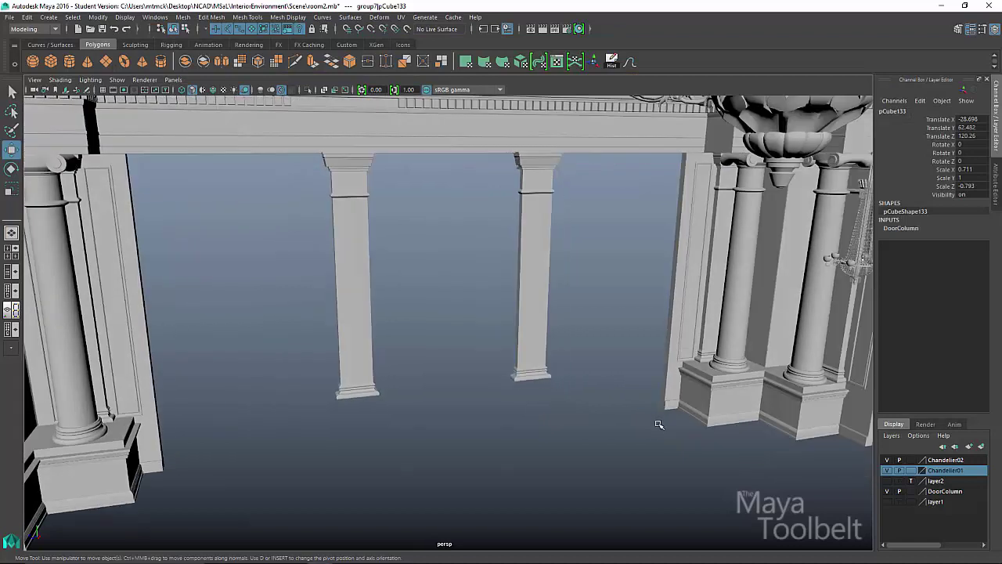
{"action": "middle_click_drag", "start_coordinate": [657, 423], "coordinate": [468, 338], "text": "alt"}
{"action": "right_click_drag", "start_coordinate": [684, 378], "coordinate": [731, 360], "text": "alt"}
{"action": "left_click", "coordinate": [732, 359]}
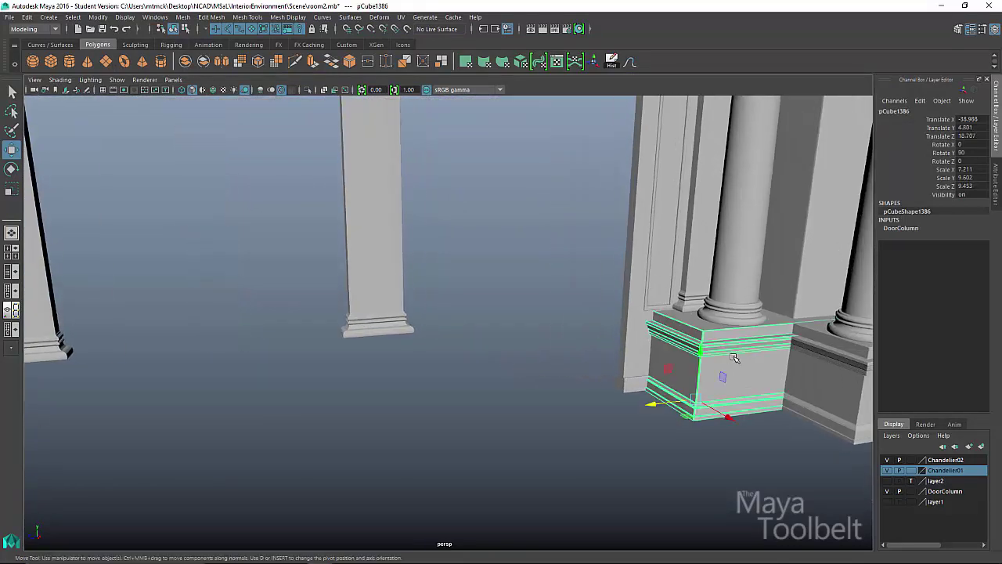
{"action": "left_click_drag", "start_coordinate": [788, 366], "coordinate": [665, 387], "text": "alt"}
{"action": "middle_click_drag", "start_coordinate": [666, 387], "coordinate": [552, 342], "text": "alt"}
Duplicate the free-standing column's pedestal, unparent the copy and move it onto the open floor at about Translate X -110.281, Z 51.138
{"action": "left_click", "coordinate": [717, 365]}
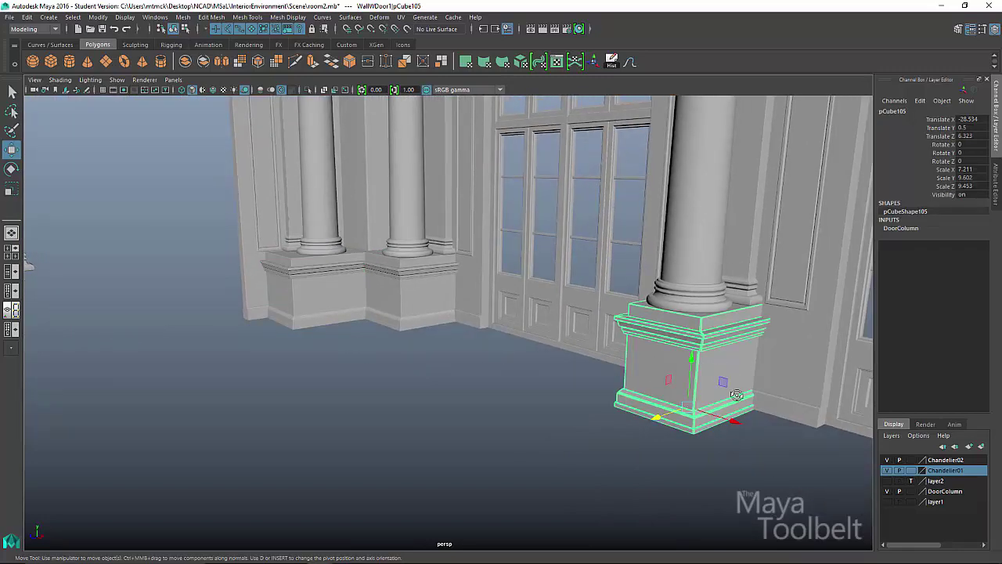
{"action": "right_click_drag", "start_coordinate": [737, 393], "coordinate": [546, 386], "text": "alt"}
{"action": "left_click_drag", "start_coordinate": [545, 387], "coordinate": [626, 417], "text": "alt"}
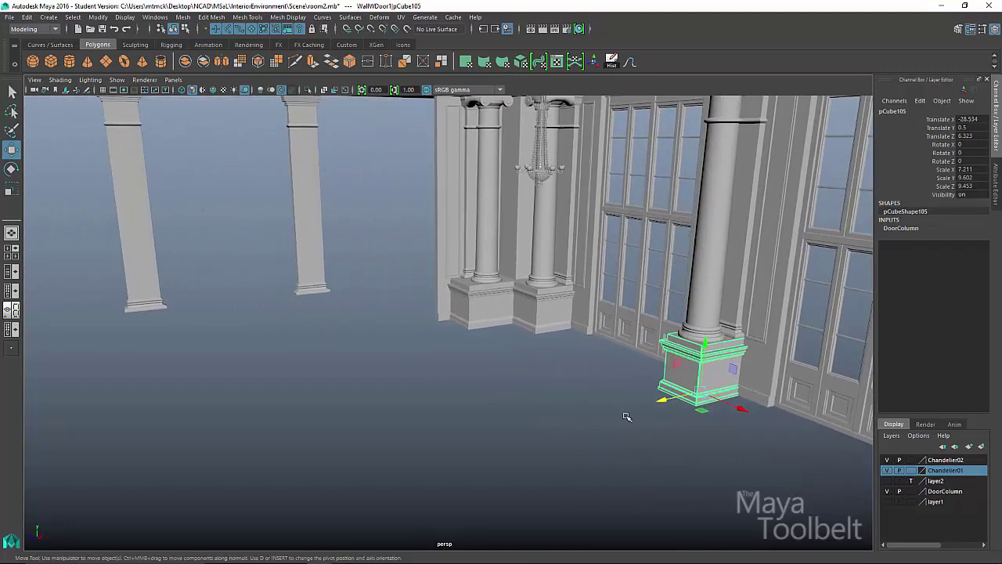
{"action": "key", "text": "ctrl+d"}
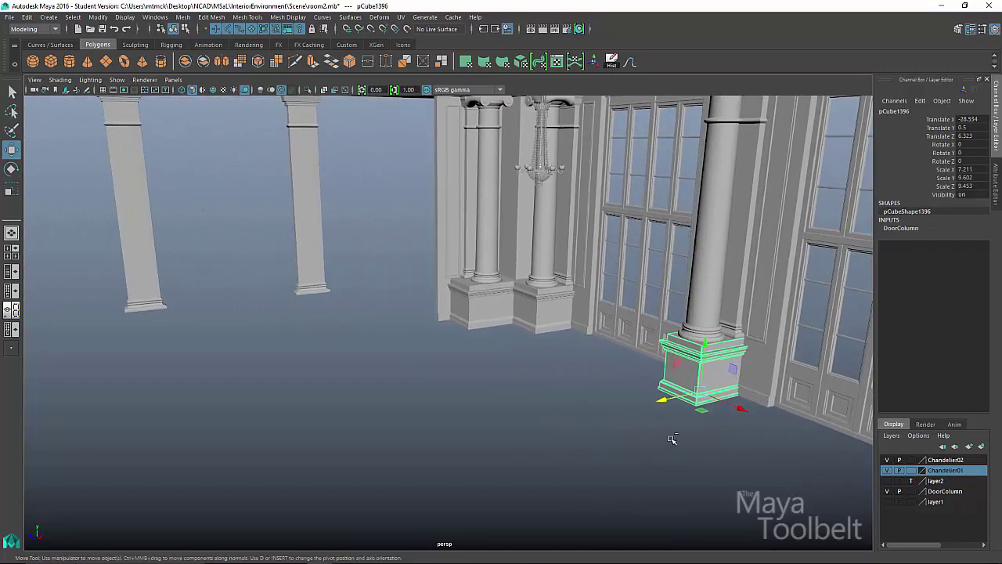
{"action": "key", "text": "shift+p"}
{"action": "left_click_drag", "start_coordinate": [700, 407], "coordinate": [417, 442]}
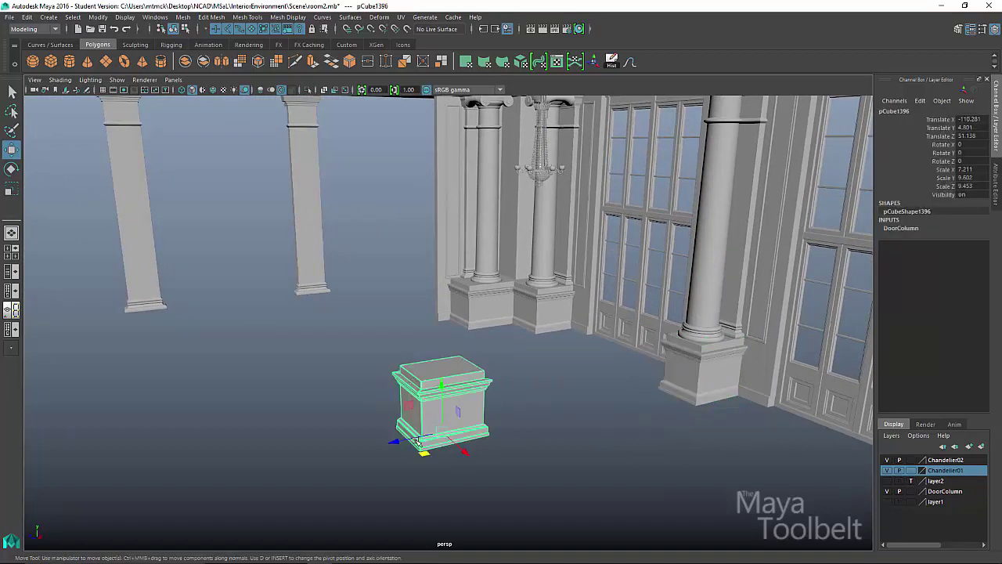
Check which parent group the original column pedestal belongs to
{"action": "left_click", "coordinate": [560, 479]}
{"action": "left_click", "coordinate": [688, 372]}
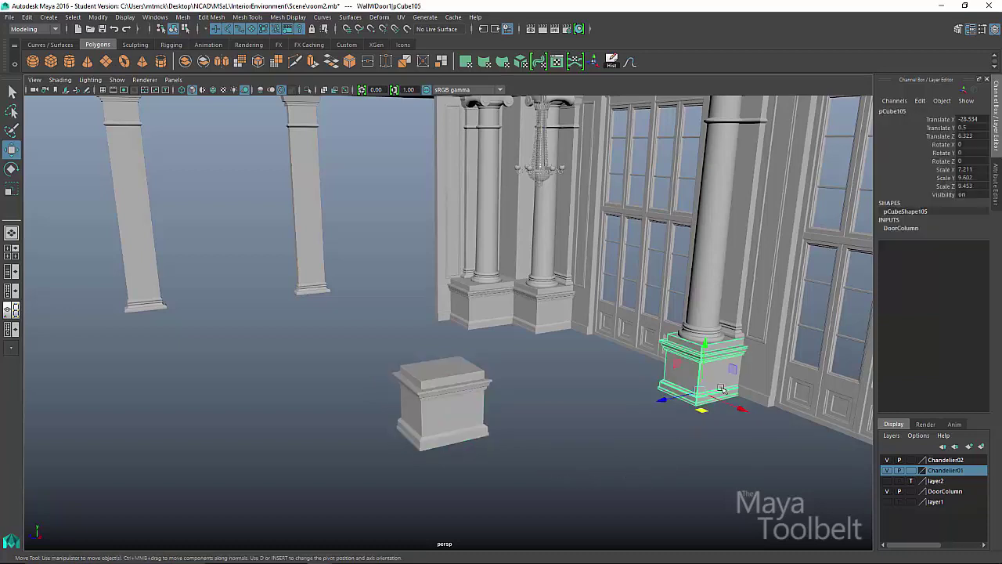
{"action": "key", "text": "Up"}
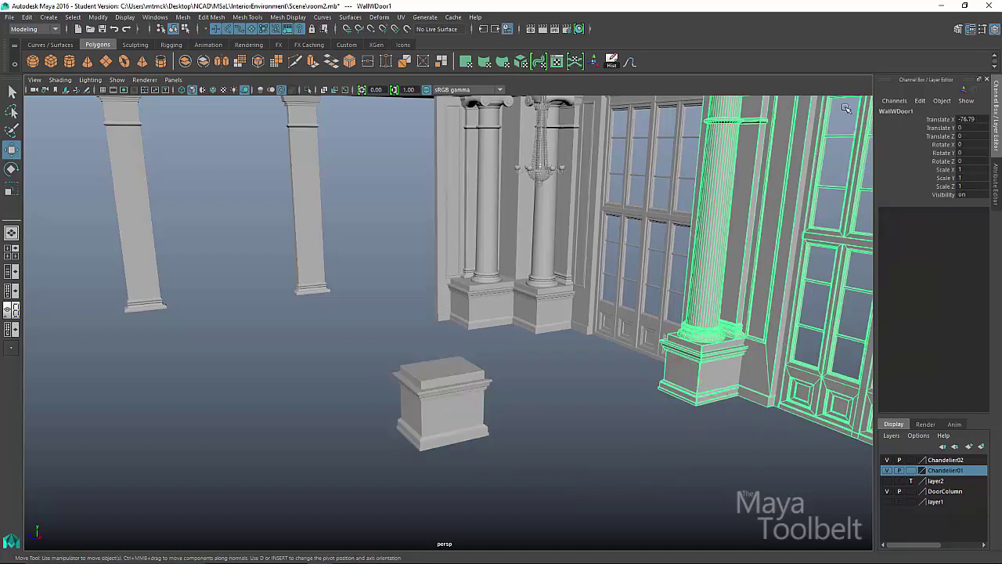
Rotate the pedestal copy 90 degrees around Y
{"action": "left_click", "coordinate": [458, 413]}
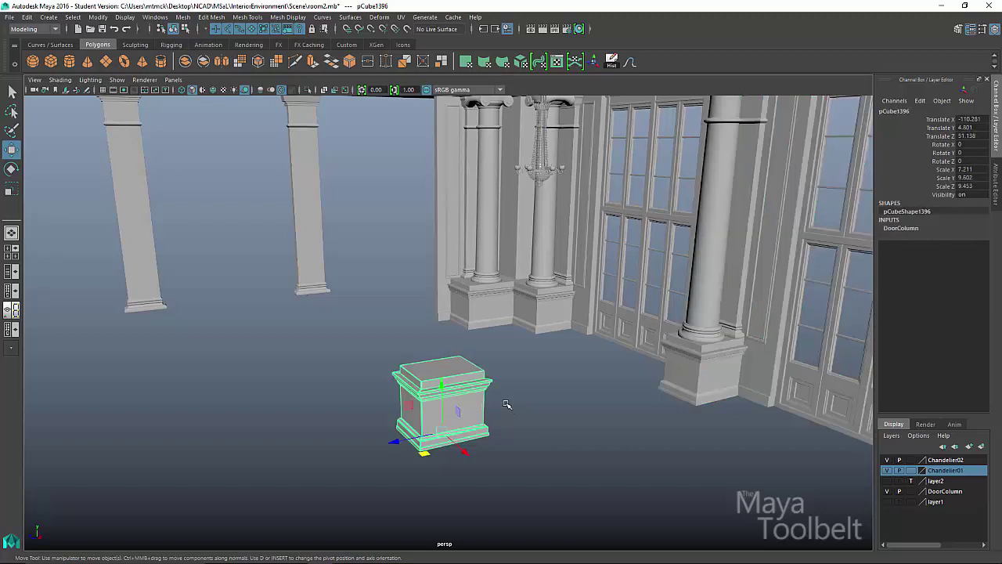
{"action": "key", "text": "e"}
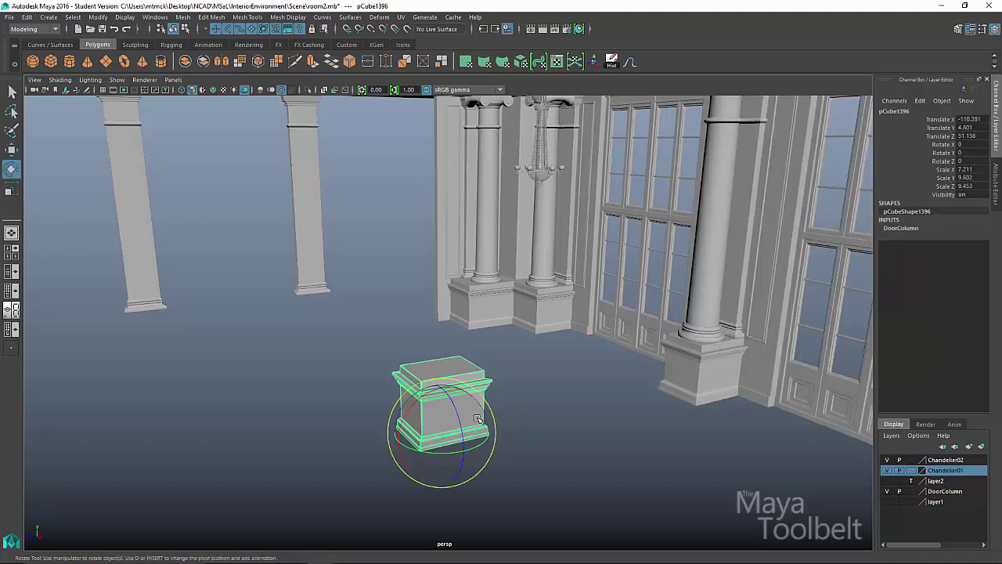
{"action": "left_click_drag", "start_coordinate": [462, 461], "coordinate": [490, 461]}
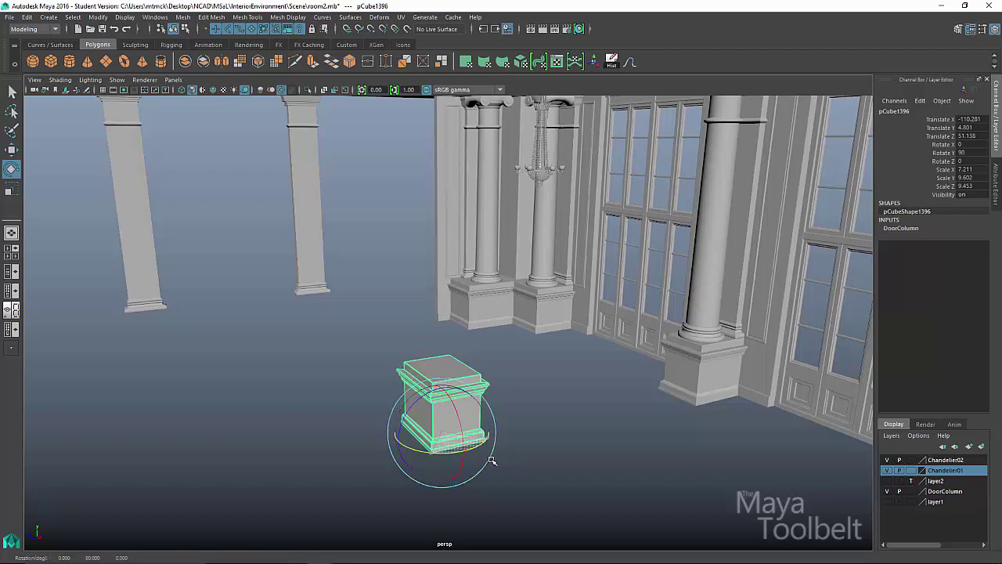
Move the pedestal copy beneath the nearer pilaster, to about Translate X -165.75 and Translate Z 54.448
{"action": "key", "text": "w"}
{"action": "left_click_drag", "start_coordinate": [462, 450], "coordinate": [353, 327]}
{"action": "key", "text": "f"}
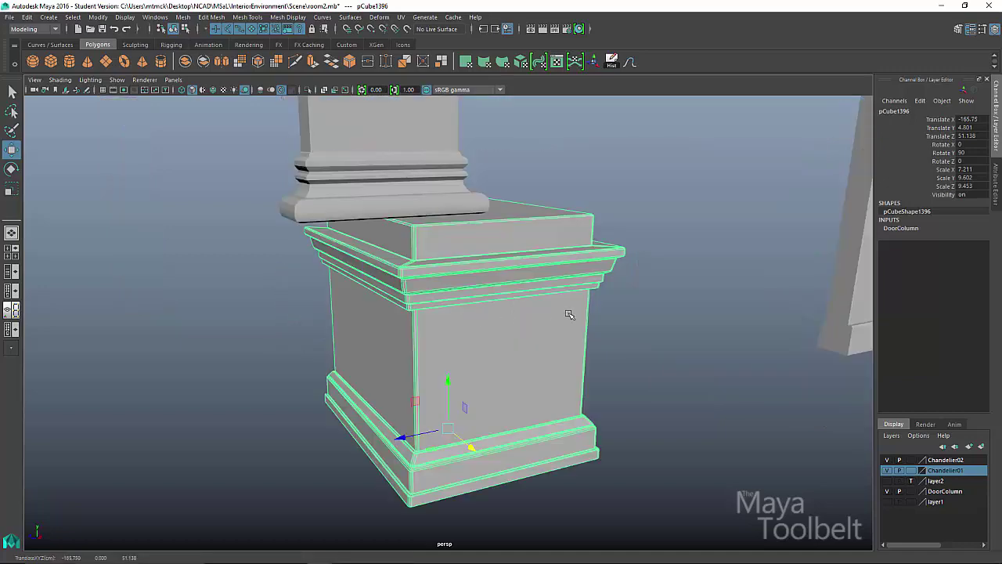
{"action": "left_click_drag", "start_coordinate": [568, 313], "coordinate": [528, 342], "text": "alt"}
{"action": "left_click_drag", "start_coordinate": [400, 381], "coordinate": [521, 416]}
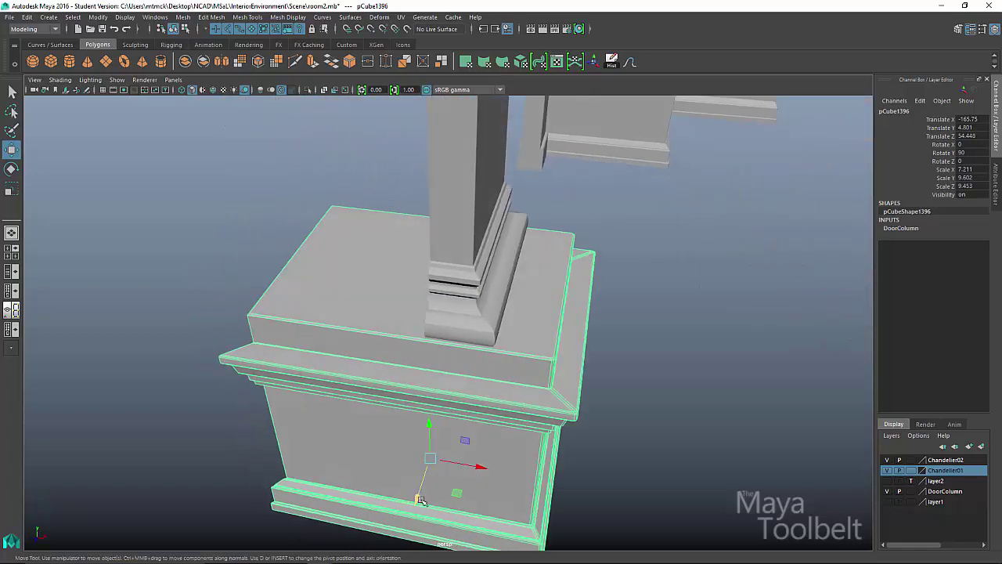
Compare the pedestal beneath the pilaster with the pilaster bases and corner pedestals in Photoshop's 090820-20.jpg reference
{"action": "key", "text": "alt+Tab"}
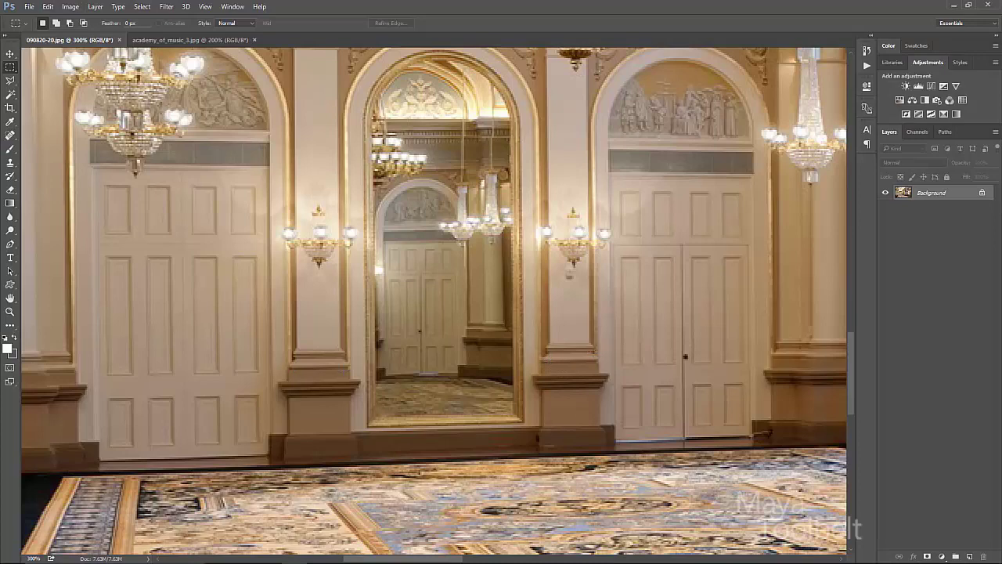
{"action": "left_click_drag", "start_coordinate": [656, 381], "coordinate": [510, 376]}
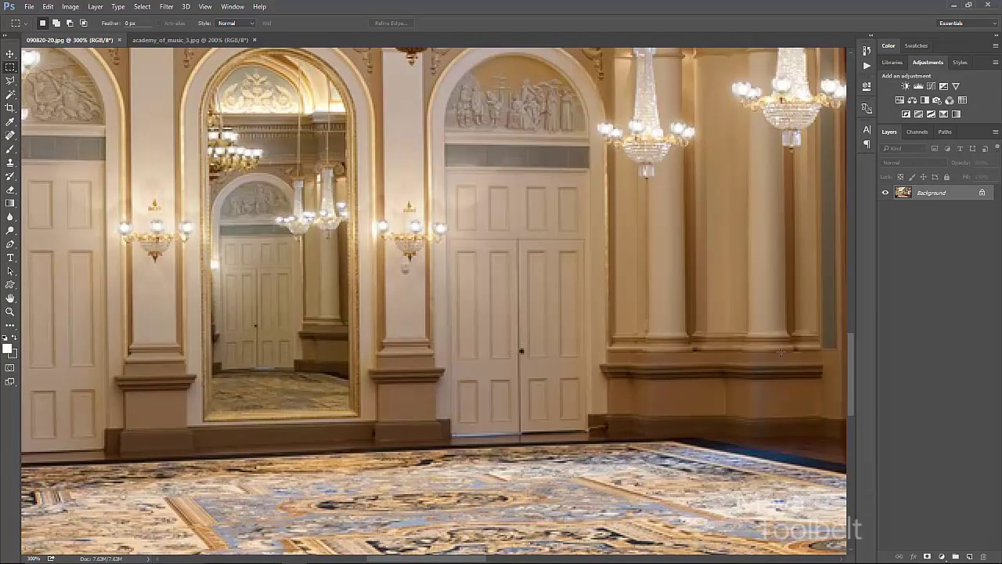
{"action": "key", "text": "alt+Tab"}
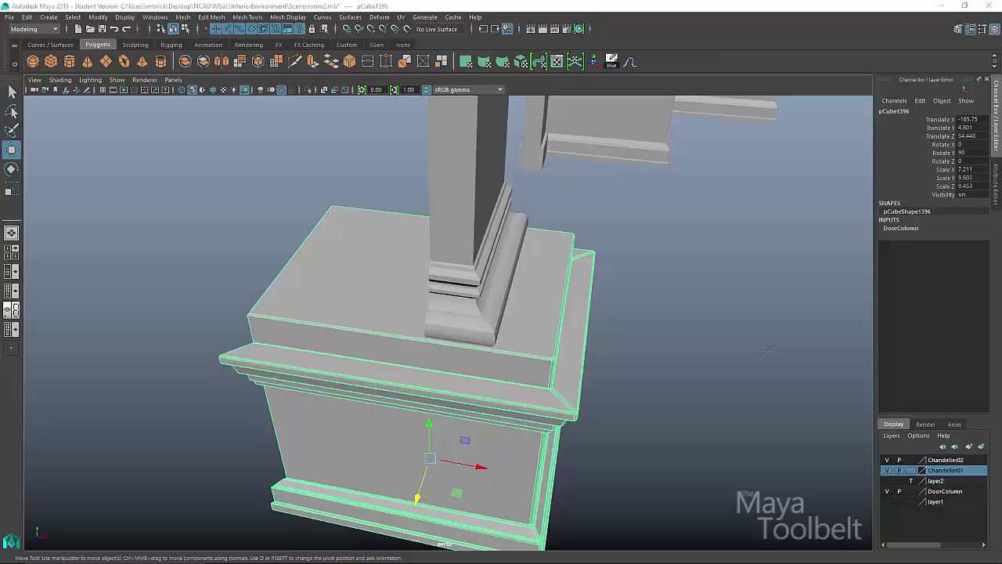
{"action": "left_click_drag", "start_coordinate": [671, 392], "coordinate": [617, 373], "text": "alt"}
{"action": "key", "text": "alt+Tab"}
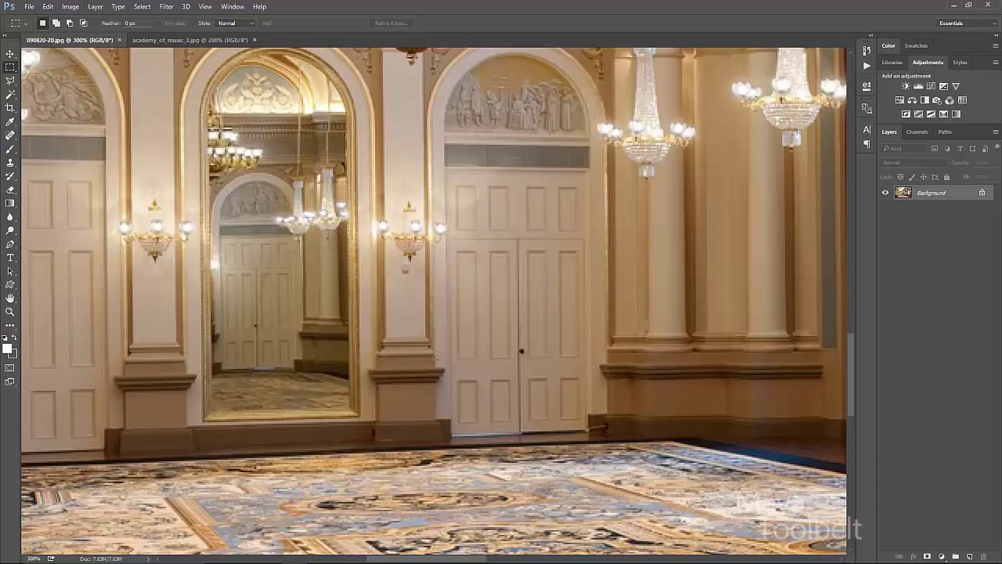
{"action": "key", "text": "alt+Tab"}
{"action": "left_click_drag", "start_coordinate": [492, 295], "coordinate": [487, 457], "text": "alt"}
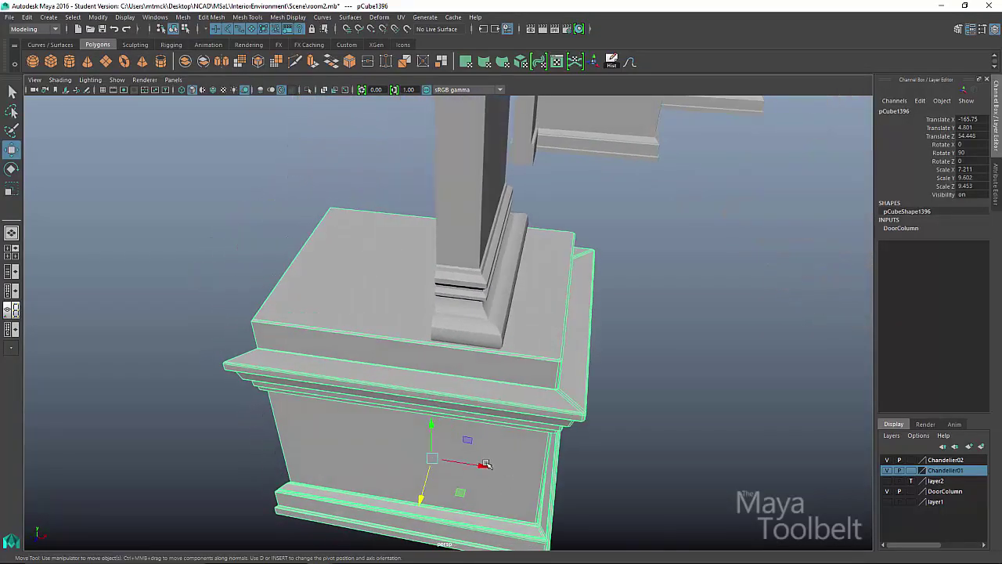
{"action": "key", "text": "alt+Tab"}
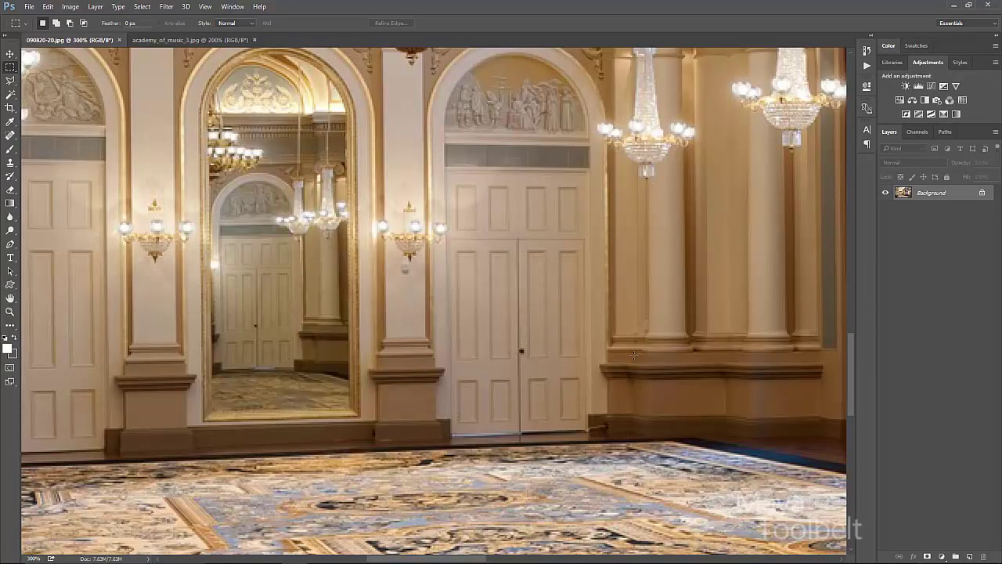
Move the pedestal from beneath the nearer pilaster along Z to the opening's nearer edge beside the corner column, about Translate Z 21.415
{"action": "key", "text": "alt+Tab"}
{"action": "left_click_drag", "start_coordinate": [700, 290], "coordinate": [691, 331], "text": "alt"}
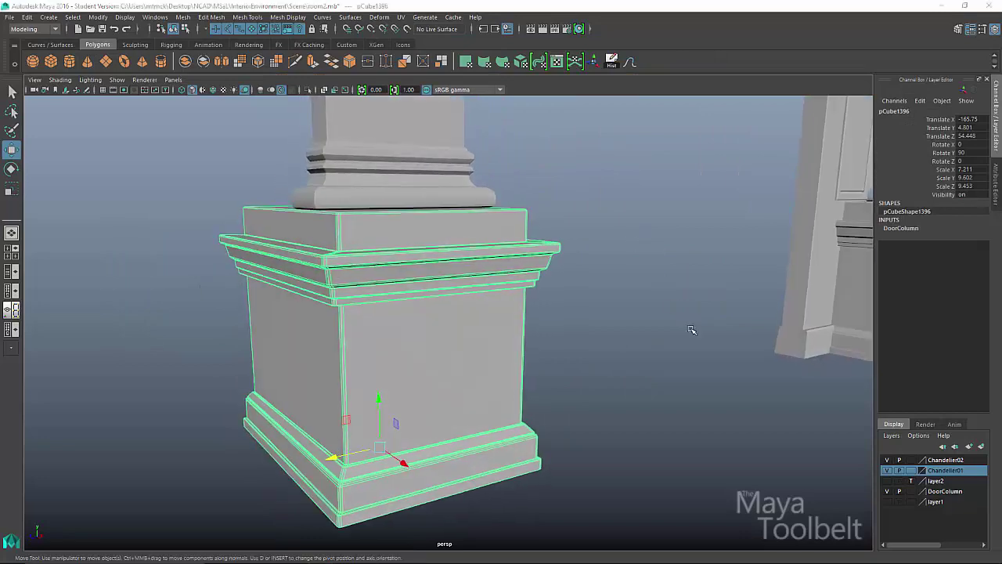
{"action": "key", "text": "super"}
{"action": "left_click", "coordinate": [731, 327]}
{"action": "left_click_drag", "start_coordinate": [778, 377], "coordinate": [728, 344], "text": "alt"}
{"action": "middle_click_drag", "start_coordinate": [728, 345], "coordinate": [290, 336], "text": "alt"}
{"action": "right_click_drag", "start_coordinate": [573, 377], "coordinate": [400, 371], "text": "alt"}
{"action": "left_click_drag", "start_coordinate": [400, 371], "coordinate": [376, 423], "text": "alt"}
{"action": "left_click", "coordinate": [186, 348]}
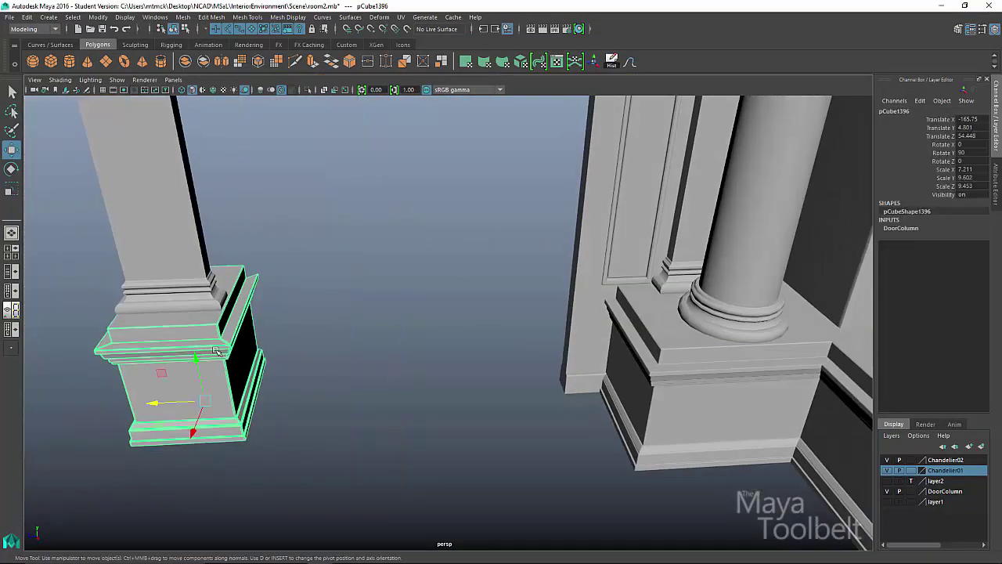
{"action": "left_click_drag", "start_coordinate": [187, 350], "coordinate": [639, 378], "text": "alt"}
{"action": "key", "text": "f"}
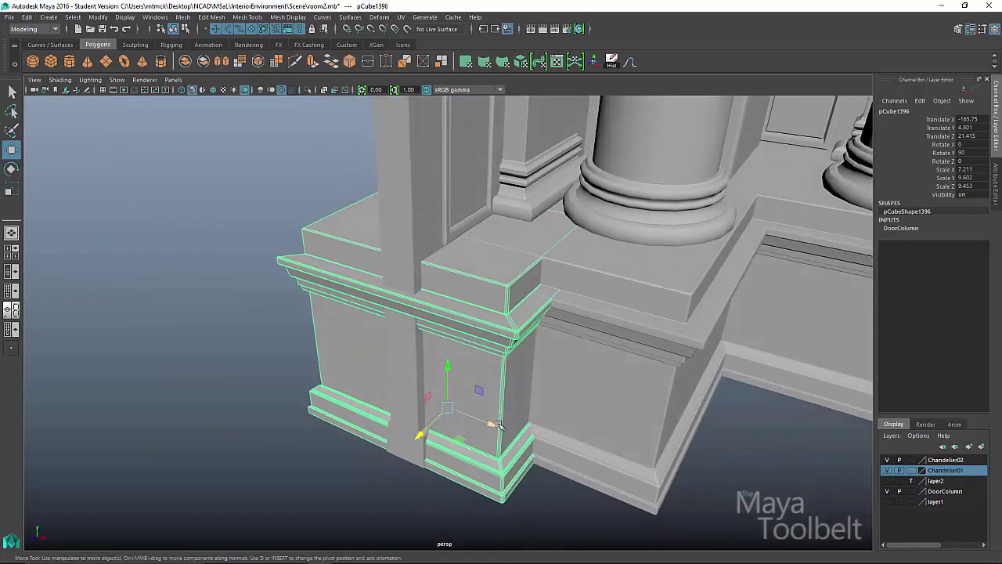
Align the pedestal under the opening's edge at about Translate X -167.409 and Translate Z 22.033, checking the column bases in the Photoshop reference
{"action": "left_click_drag", "start_coordinate": [490, 422], "coordinate": [558, 367]}
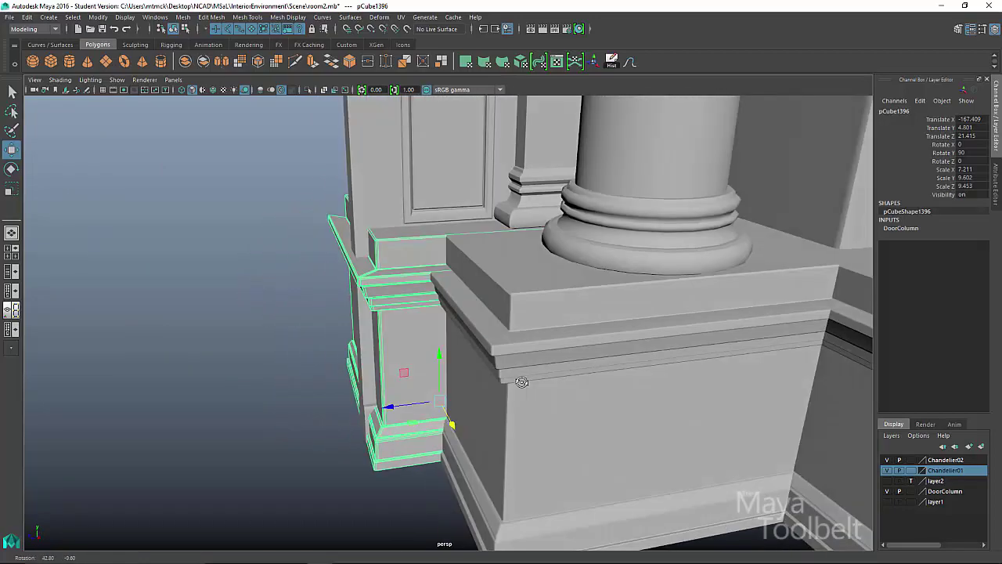
{"action": "key", "text": "alt+Tab"}
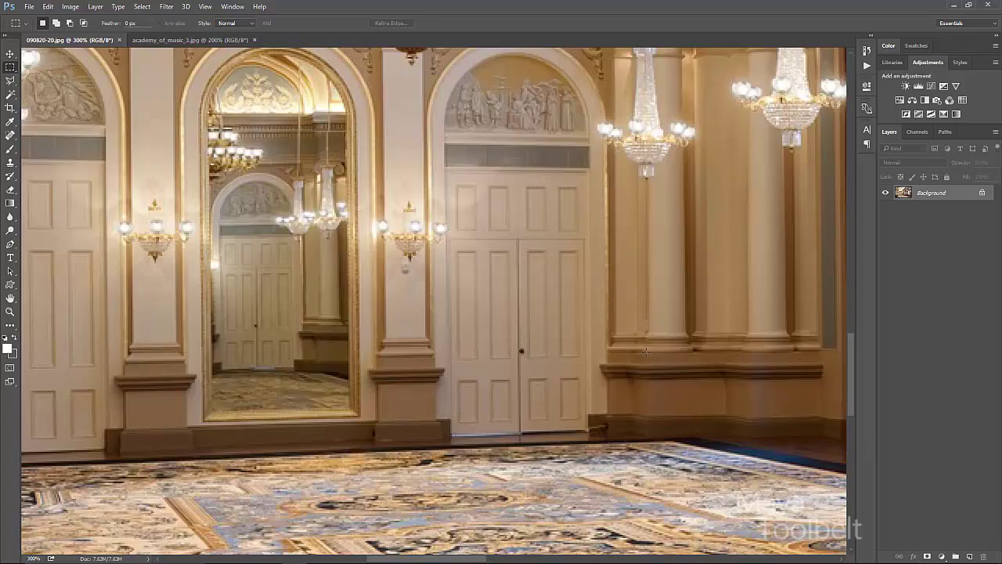
{"action": "key", "text": "alt+Tab"}
{"action": "left_click_drag", "start_coordinate": [470, 315], "coordinate": [447, 282], "text": "alt"}
{"action": "left_click_drag", "start_coordinate": [378, 412], "coordinate": [362, 243]}
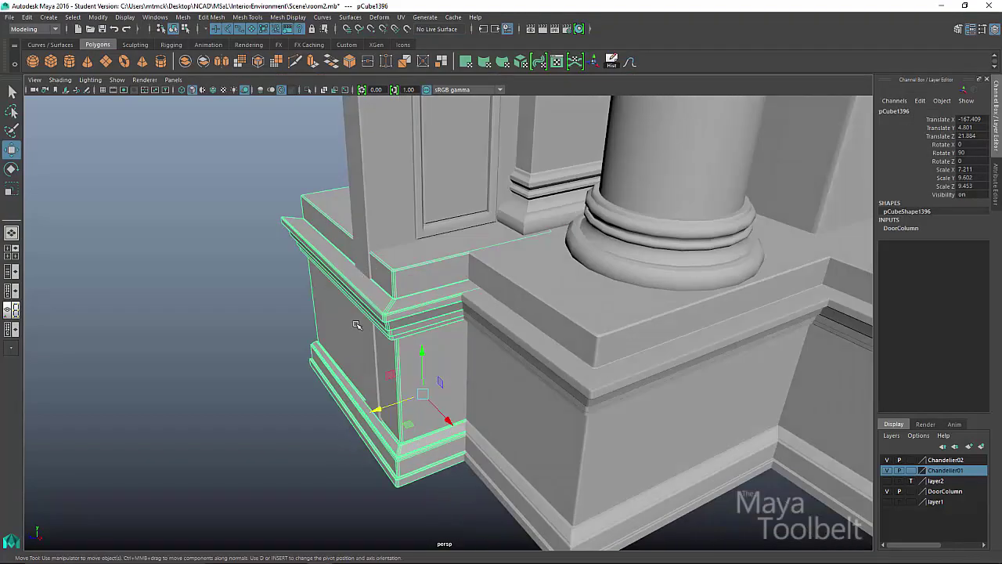
{"action": "left_click_drag", "start_coordinate": [421, 311], "coordinate": [394, 280], "text": "alt"}
{"action": "key", "text": "alt+Tab"}
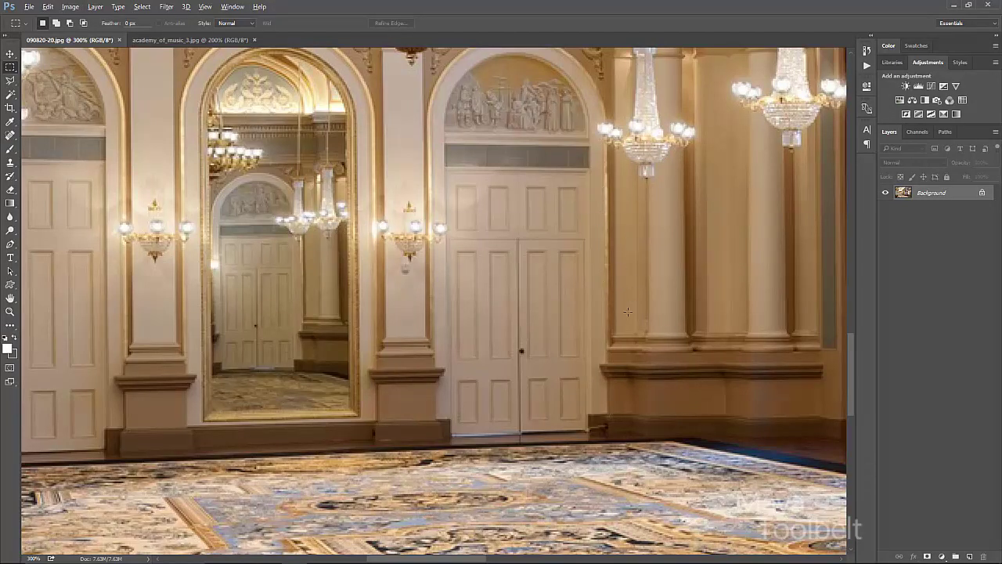
{"action": "key", "text": "alt+Tab"}
{"action": "left_click_drag", "start_coordinate": [382, 413], "coordinate": [379, 412]}
Duplicate the edge pedestal and move the copy beneath the nearer pilaster at about Translate Z 54.387
{"action": "mouse_move", "coordinate": [602, 348]}
{"action": "left_mouse_down", "text": "alt"}
{"action": "mouse_move", "coordinate": [680, 393]}
{"action": "mouse_move", "coordinate": [588, 360]}
{"action": "left_mouse_up", "text": "alt"}
{"action": "right_click_drag", "start_coordinate": [588, 360], "coordinate": [305, 368], "text": "alt"}
{"action": "left_click_drag", "start_coordinate": [305, 368], "coordinate": [490, 383], "text": "alt"}
{"action": "key", "text": "ctrl+d"}
{"action": "left_click_drag", "start_coordinate": [519, 345], "coordinate": [327, 345]}
{"action": "middle_click_drag", "start_coordinate": [526, 407], "coordinate": [639, 416], "text": "alt"}
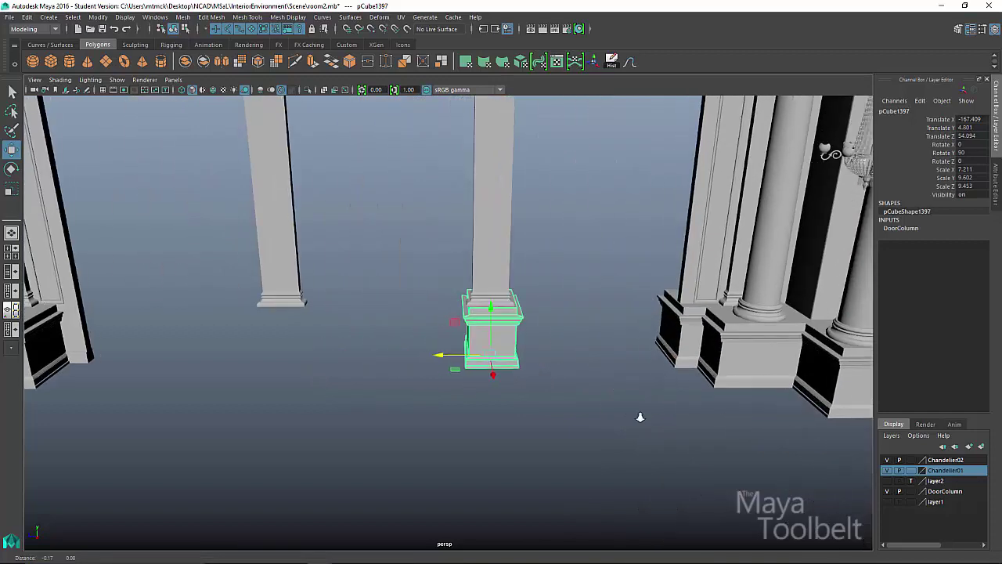
{"action": "right_click_drag", "start_coordinate": [640, 416], "coordinate": [718, 440], "text": "alt"}
{"action": "middle_click_drag", "start_coordinate": [717, 441], "coordinate": [713, 441]}
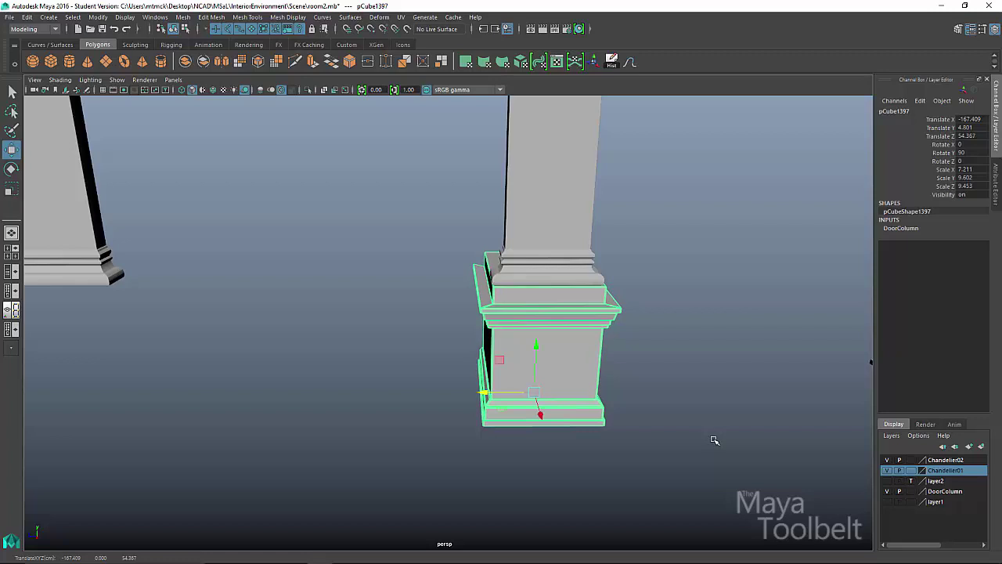
Duplicate the pedestal again with the same offset, placing the copy beneath the farther pilaster at Translate Z 86.702
{"action": "left_click_drag", "start_coordinate": [713, 440], "coordinate": [671, 425], "text": "alt"}
{"action": "right_click_drag", "start_coordinate": [671, 425], "coordinate": [580, 423], "text": "alt"}
{"action": "key", "text": "shift+d"}
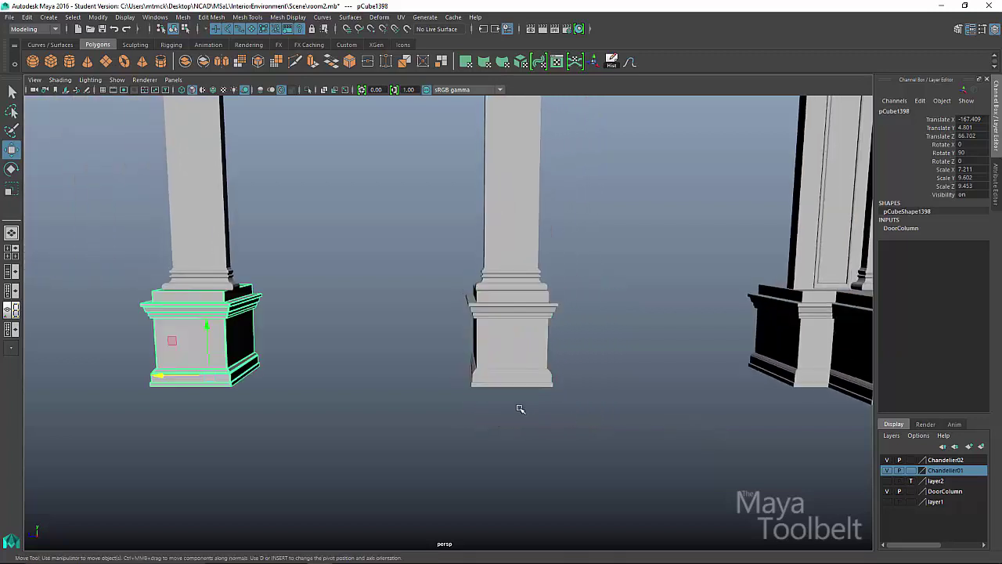
{"action": "left_click_drag", "start_coordinate": [373, 392], "coordinate": [505, 314], "text": "alt"}
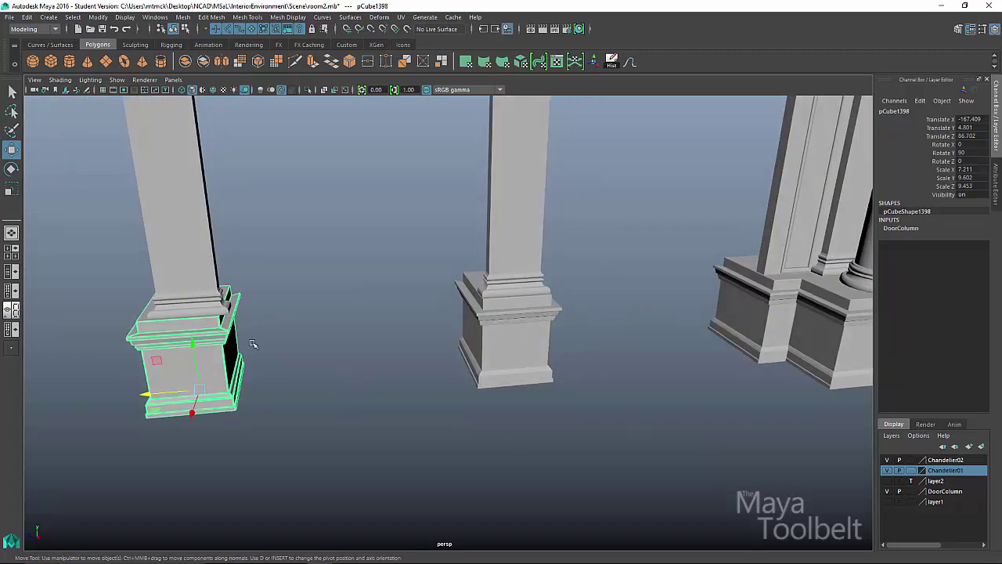
Select the farther pilaster's group and shift it over its pedestal to about Translate Z 70.463
{"action": "middle_click_drag", "start_coordinate": [395, 341], "coordinate": [626, 328], "text": "alt"}
{"action": "right_click_drag", "start_coordinate": [462, 371], "coordinate": [539, 375], "text": "alt"}
{"action": "left_click_drag", "start_coordinate": [539, 374], "coordinate": [517, 313], "text": "alt"}
{"action": "left_click", "coordinate": [454, 169]}
{"action": "key", "text": "Up"}
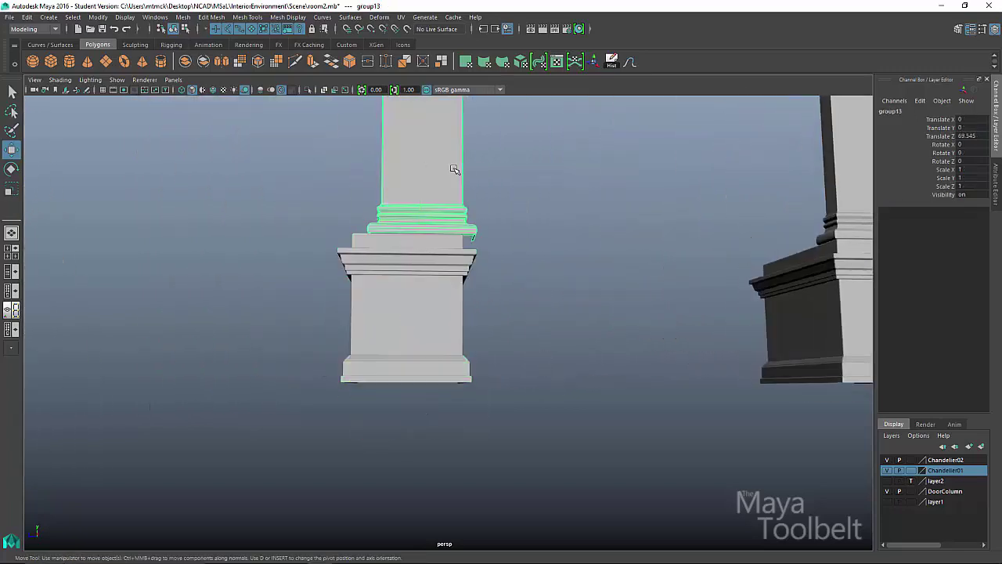
{"action": "left_click_drag", "start_coordinate": [454, 169], "coordinate": [498, 147], "text": "alt"}
{"action": "middle_click_drag", "start_coordinate": [498, 147], "coordinate": [537, 321], "text": "alt"}
{"action": "right_click_drag", "start_coordinate": [536, 321], "coordinate": [402, 287], "text": "alt"}
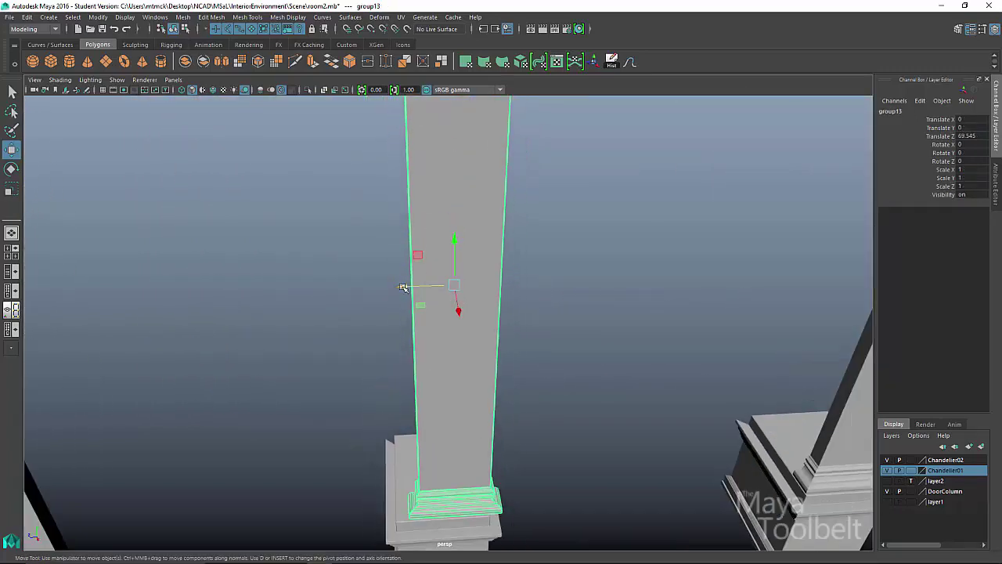
{"action": "left_click_drag", "start_coordinate": [402, 287], "coordinate": [388, 287]}
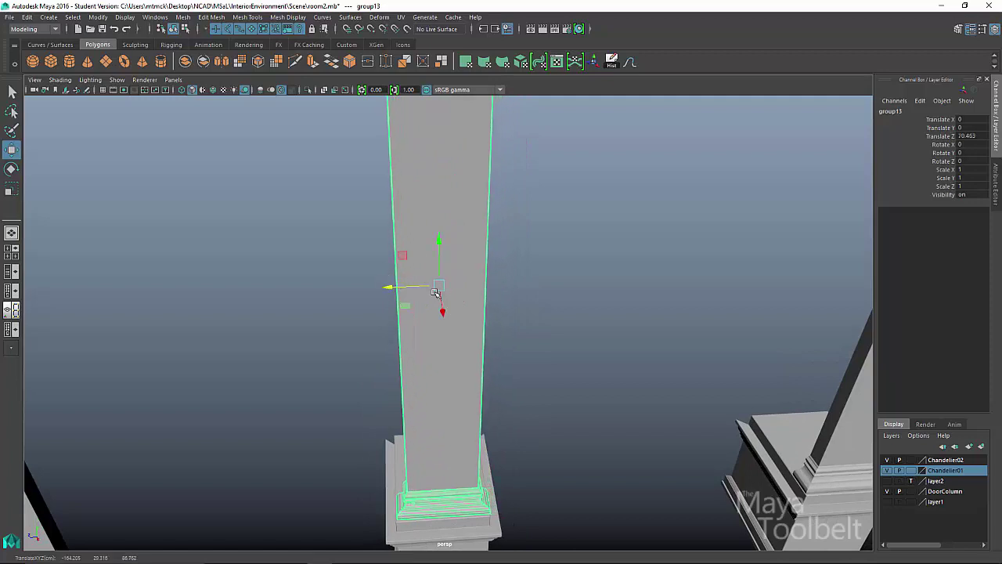
{"action": "left_click_drag", "start_coordinate": [567, 348], "coordinate": [532, 321], "text": "alt"}
{"action": "right_click_drag", "start_coordinate": [532, 322], "coordinate": [419, 318], "text": "alt"}
Try to slide another copy of the farther pilaster's pedestal along Z
{"action": "left_click", "coordinate": [448, 465]}
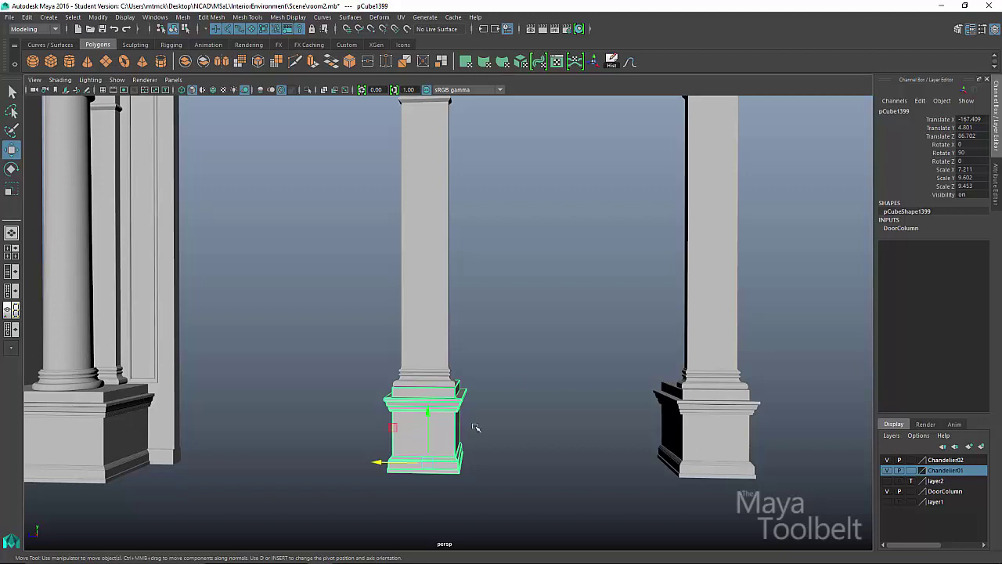
{"action": "key", "text": "ctrl+d"}
{"action": "left_click_drag", "start_coordinate": [474, 425], "coordinate": [527, 384], "text": "alt"}
{"action": "left_click_drag", "start_coordinate": [383, 475], "coordinate": [493, 479]}
Undo the farther pilaster's shift and all the pedestal copies made beneath the pilasters
{"action": "key", "text": "ctrl+z"}
{"action": "key", "text": "ctrl+z"}
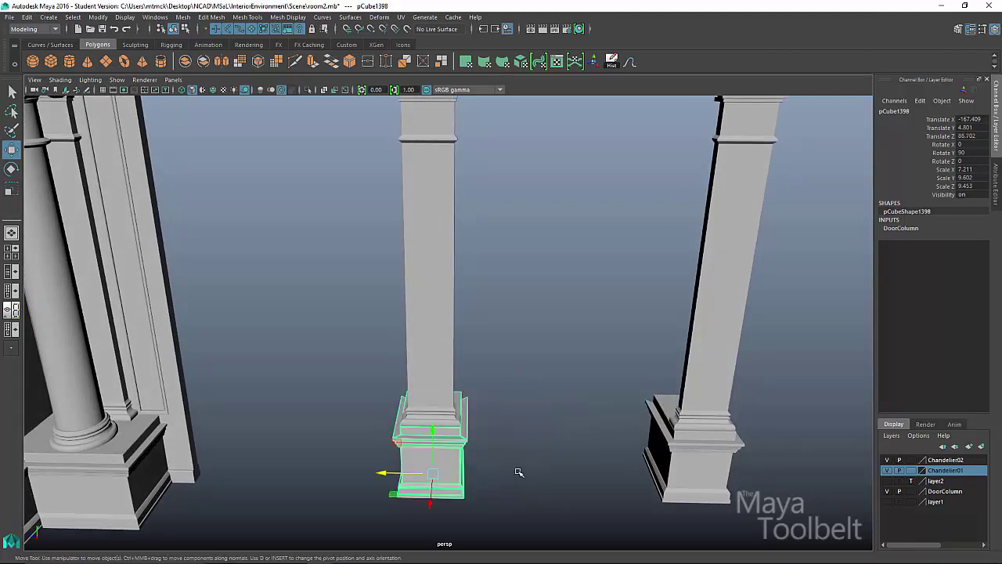
{"action": "key", "text": "ctrl+z"}
{"action": "key", "text": "ctrl+z"}
{"action": "key", "text": "ctrl+z"}
{"action": "key", "text": "ctrl+z"}
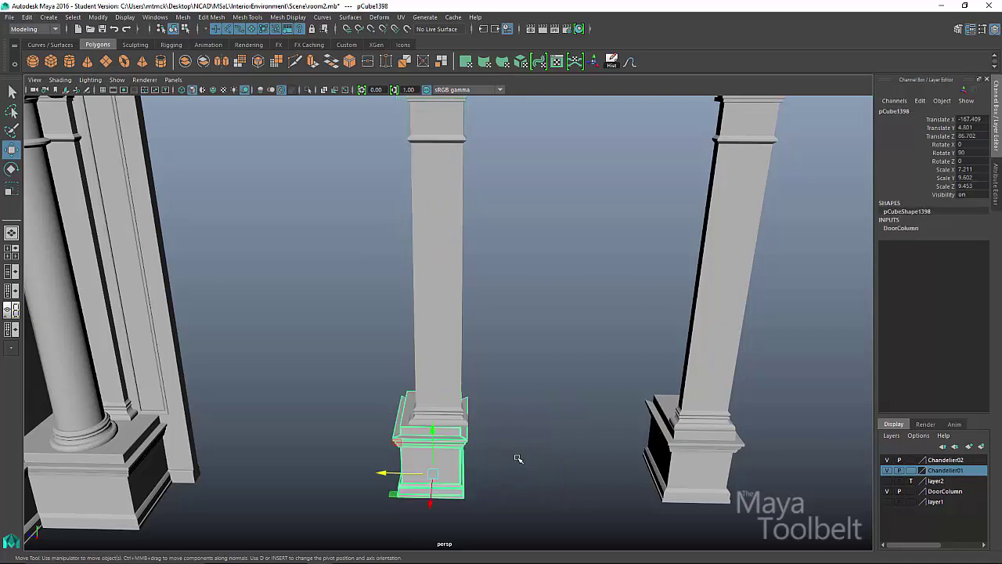
{"action": "key", "text": "ctrl+z"}
{"action": "key", "text": "ctrl+z"}
{"action": "key", "text": "ctrl+z"}
Duplicate the pedestal at the opening's edge and center the copy beneath the nearer pilaster at about Translate Z 54.479
{"action": "left_click_drag", "start_coordinate": [542, 449], "coordinate": [680, 416], "text": "alt"}
{"action": "middle_click_drag", "start_coordinate": [681, 416], "coordinate": [562, 376], "text": "alt"}
{"action": "right_click_drag", "start_coordinate": [562, 376], "coordinate": [764, 463], "text": "alt"}
{"action": "left_click_drag", "start_coordinate": [765, 463], "coordinate": [755, 403], "text": "alt"}
{"action": "right_click_drag", "start_coordinate": [755, 403], "coordinate": [504, 414], "text": "alt"}
{"action": "left_click_drag", "start_coordinate": [503, 413], "coordinate": [488, 418], "text": "alt"}
{"action": "key", "text": "ctrl+d"}
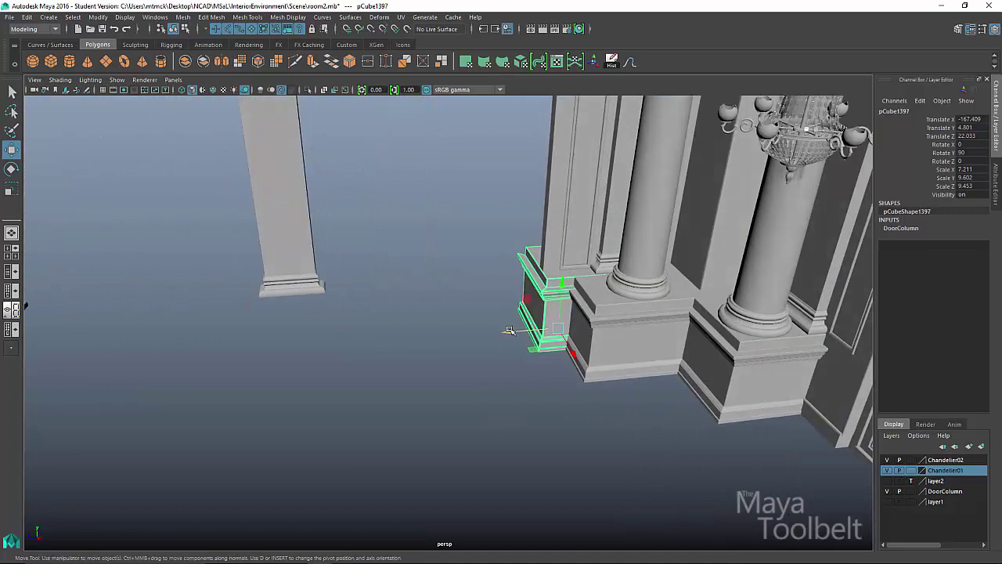
{"action": "left_click_drag", "start_coordinate": [509, 330], "coordinate": [249, 349]}
{"action": "middle_click_drag", "start_coordinate": [290, 356], "coordinate": [439, 345], "text": "alt"}
{"action": "right_click_drag", "start_coordinate": [438, 344], "coordinate": [600, 389], "text": "alt"}
{"action": "left_click_drag", "start_coordinate": [600, 389], "coordinate": [593, 379], "text": "alt"}
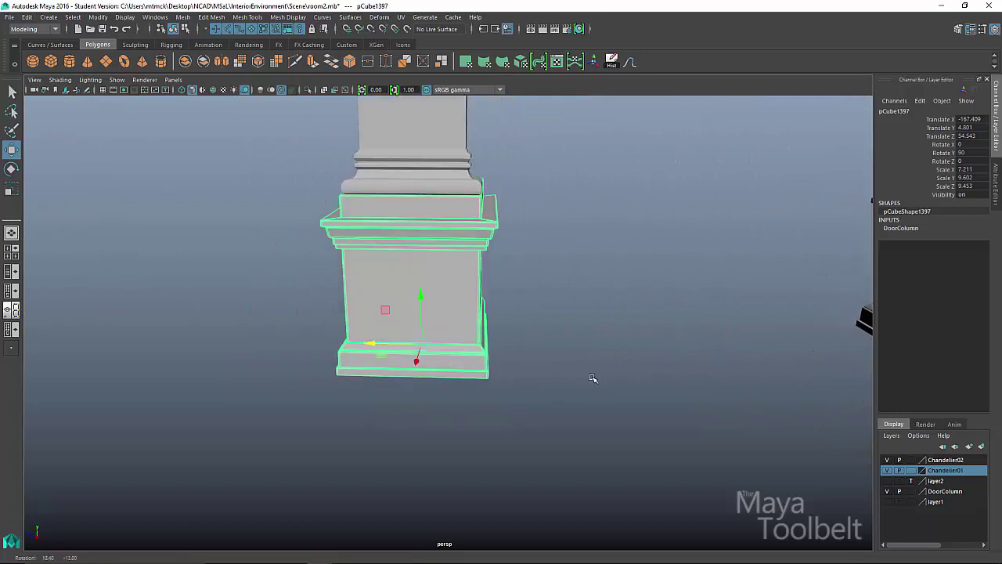
{"action": "middle_click_drag", "start_coordinate": [597, 378], "coordinate": [599, 378]}
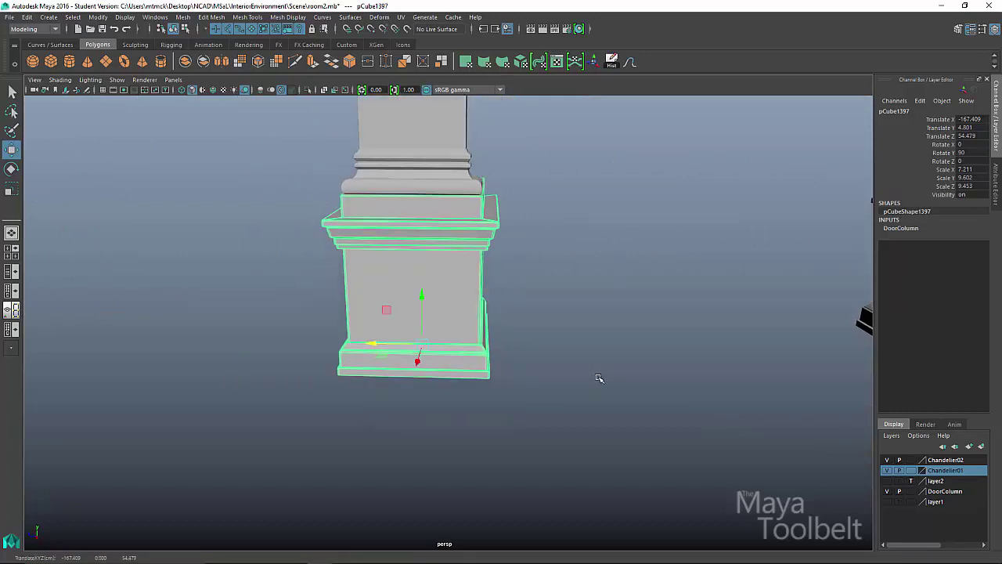
Duplicate the pedestal twice more with the same offset, at Translate Z 86.925 beneath the farther pilaster and 119.371 at the opening's far edge
{"action": "left_click_drag", "start_coordinate": [612, 368], "coordinate": [673, 364], "text": "alt"}
{"action": "right_click_drag", "start_coordinate": [673, 364], "coordinate": [490, 309], "text": "alt"}
{"action": "left_click_drag", "start_coordinate": [490, 309], "coordinate": [759, 251], "text": "alt"}
{"action": "key", "text": "shift+d"}
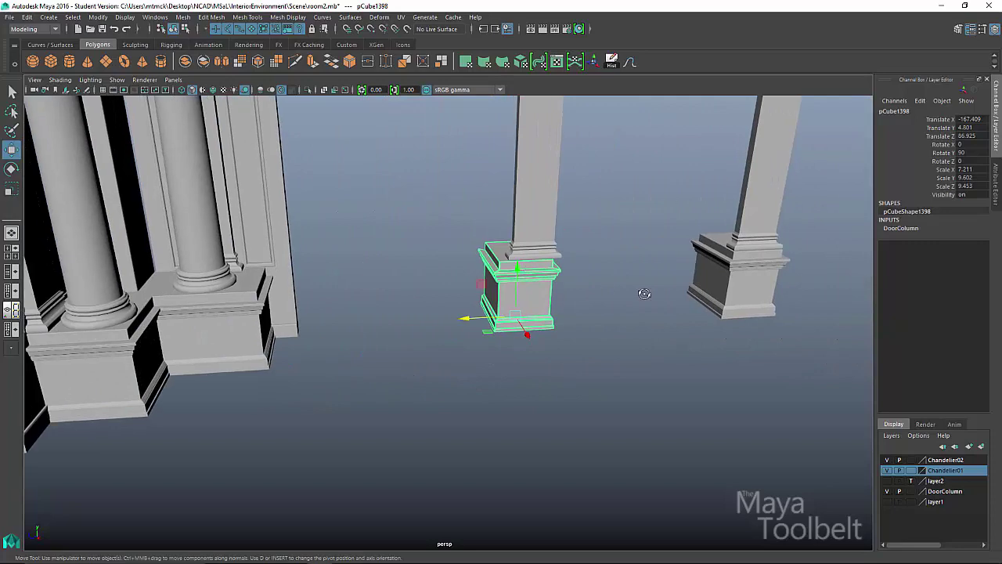
{"action": "left_click_drag", "start_coordinate": [644, 294], "coordinate": [517, 230], "text": "alt"}
{"action": "key", "text": "shift+d"}
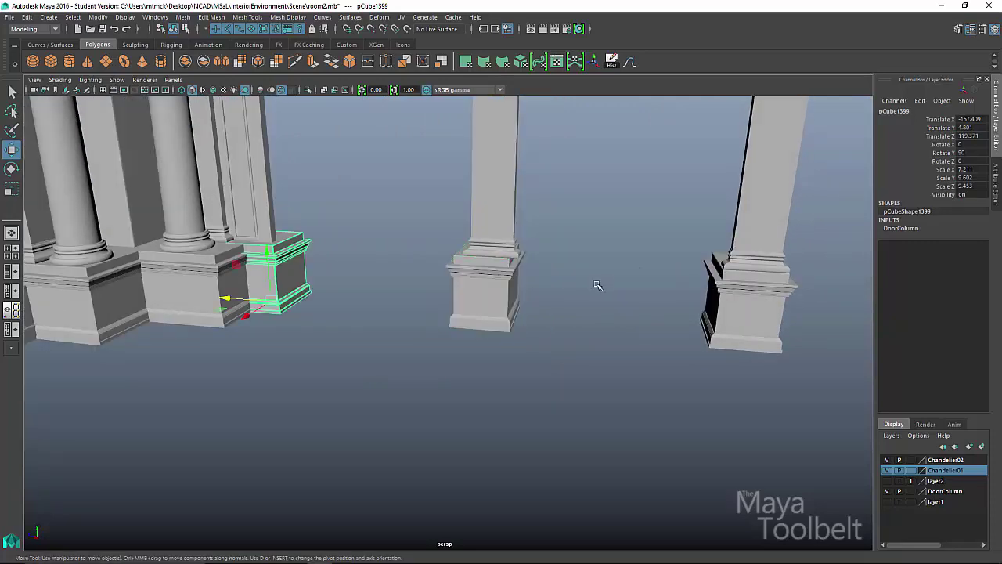
{"action": "left_click_drag", "start_coordinate": [467, 312], "coordinate": [404, 314], "text": "alt"}
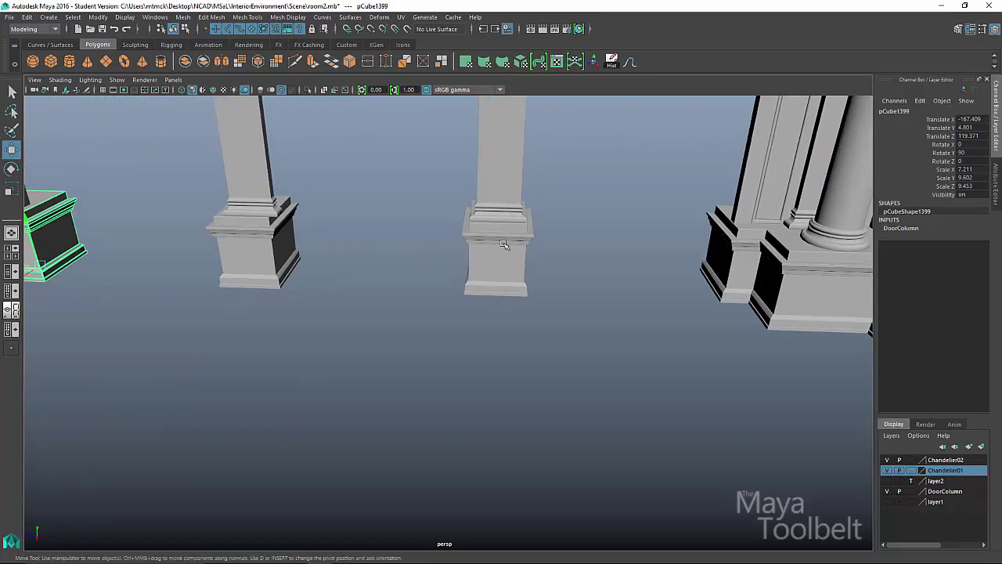
{"action": "left_click_drag", "start_coordinate": [77, 264], "coordinate": [316, 310], "text": "alt"}
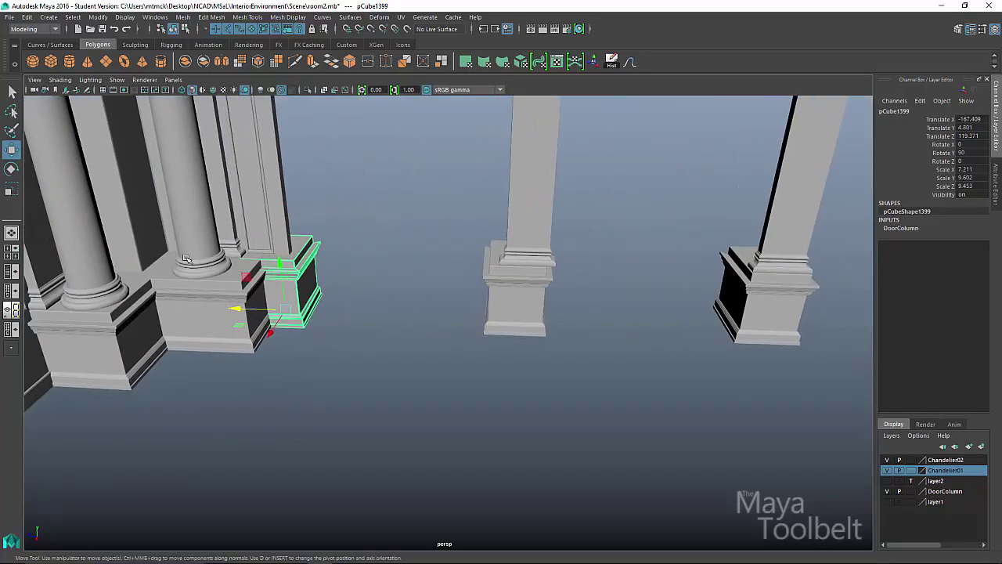
Select the vertices of the far corner section, including its window, columns and vault, leaving out the new edge pedestal
{"action": "left_click", "coordinate": [182, 323]}
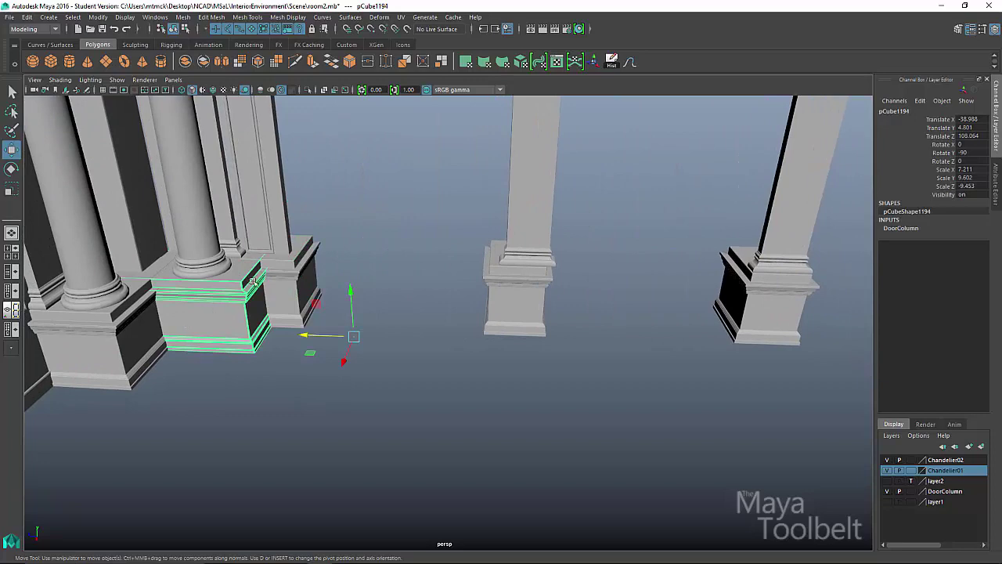
{"action": "left_click_drag", "start_coordinate": [461, 239], "coordinate": [450, 181], "text": "alt"}
{"action": "right_click_drag", "start_coordinate": [450, 182], "coordinate": [117, 179], "text": "alt"}
{"action": "middle_click_drag", "start_coordinate": [483, 221], "coordinate": [497, 314], "text": "alt"}
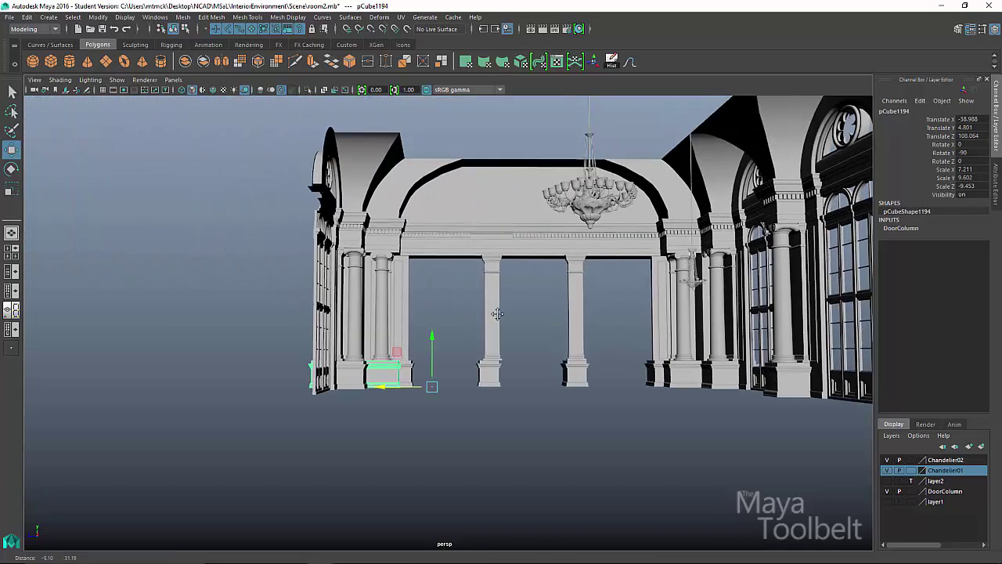
{"action": "left_click_drag", "start_coordinate": [497, 313], "coordinate": [461, 274], "text": "alt"}
{"action": "left_click_drag", "start_coordinate": [248, 105], "coordinate": [462, 469]}
{"action": "right_click_drag", "start_coordinate": [265, 334], "coordinate": [595, 387], "text": "alt"}
{"action": "left_click", "coordinate": [348, 437], "text": "shift"}
{"action": "left_click_drag", "start_coordinate": [510, 373], "coordinate": [528, 341], "text": "alt"}
{"action": "right_click_drag", "start_coordinate": [528, 342], "coordinate": [235, 266], "text": "alt"}
{"action": "left_click", "coordinate": [186, 30]}
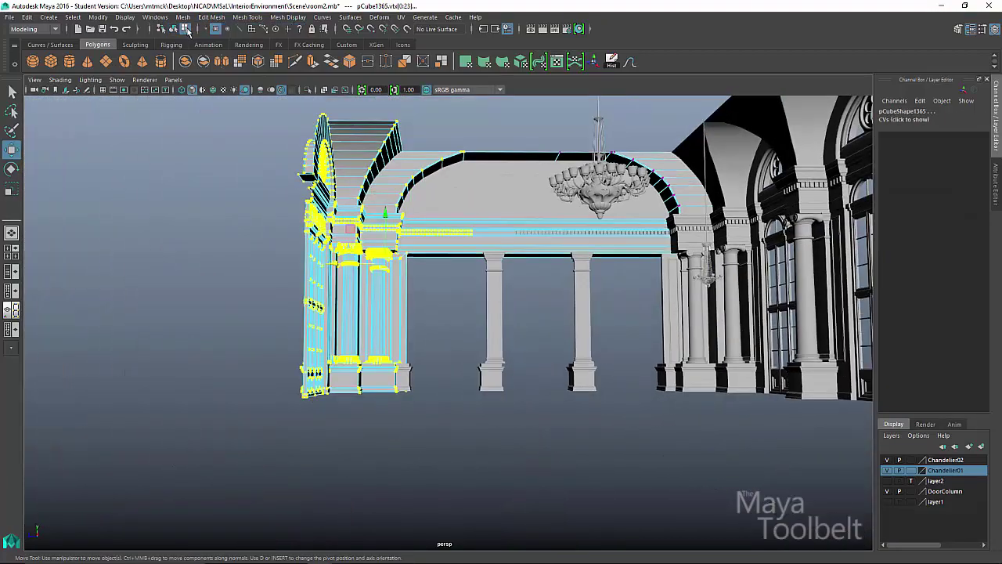
Shift the selected corner section vertices along Z to line its wall and column base up with the new edge pedestal
{"action": "left_click_drag", "start_coordinate": [423, 258], "coordinate": [451, 260], "text": "alt"}
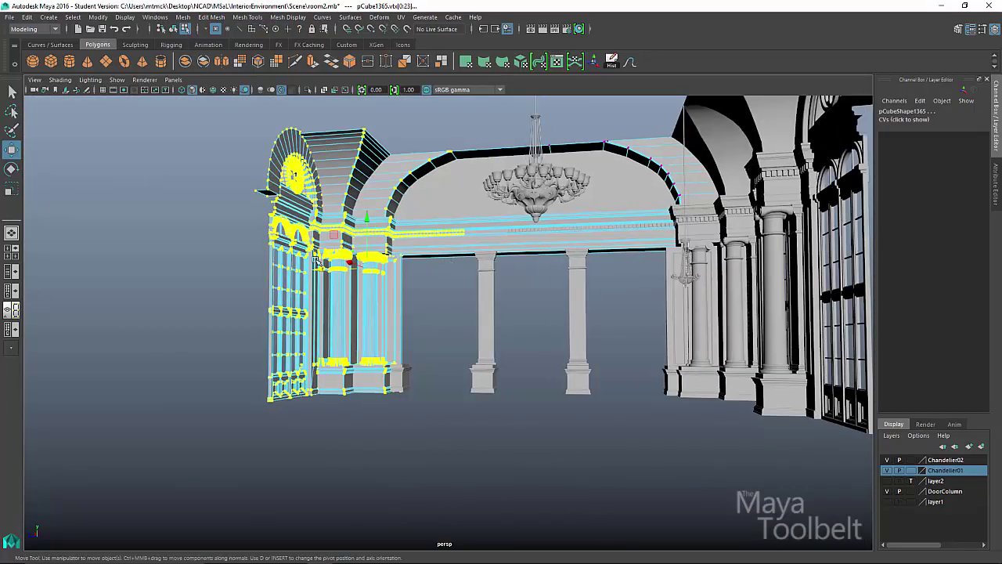
{"action": "left_click_drag", "start_coordinate": [317, 261], "coordinate": [329, 284], "text": "alt"}
{"action": "right_click_drag", "start_coordinate": [329, 284], "coordinate": [626, 369], "text": "alt"}
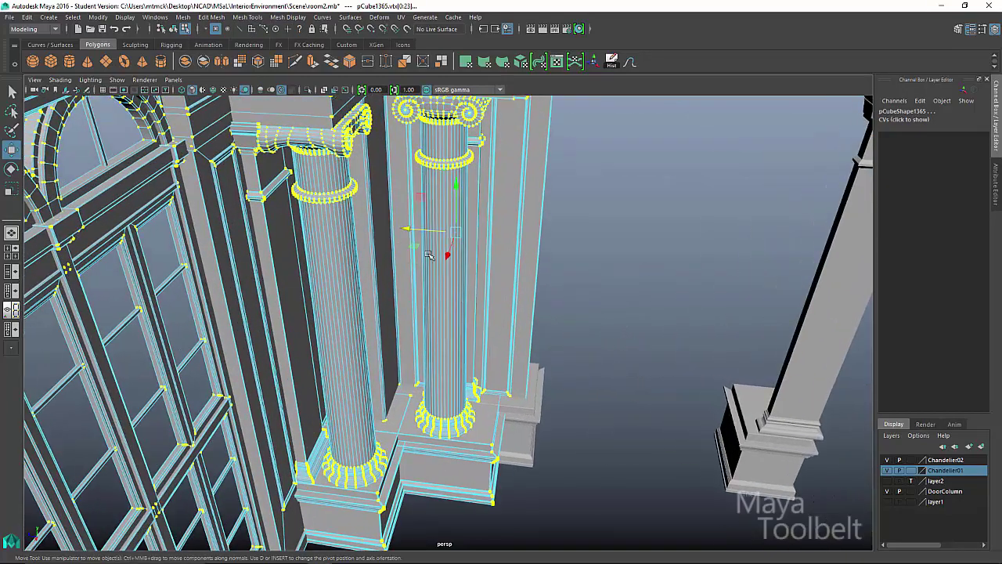
{"action": "left_click_drag", "start_coordinate": [406, 228], "coordinate": [407, 309]}
{"action": "middle_click_drag", "start_coordinate": [466, 431], "coordinate": [434, 363], "text": "alt"}
{"action": "right_click_drag", "start_coordinate": [433, 362], "coordinate": [652, 411], "text": "alt"}
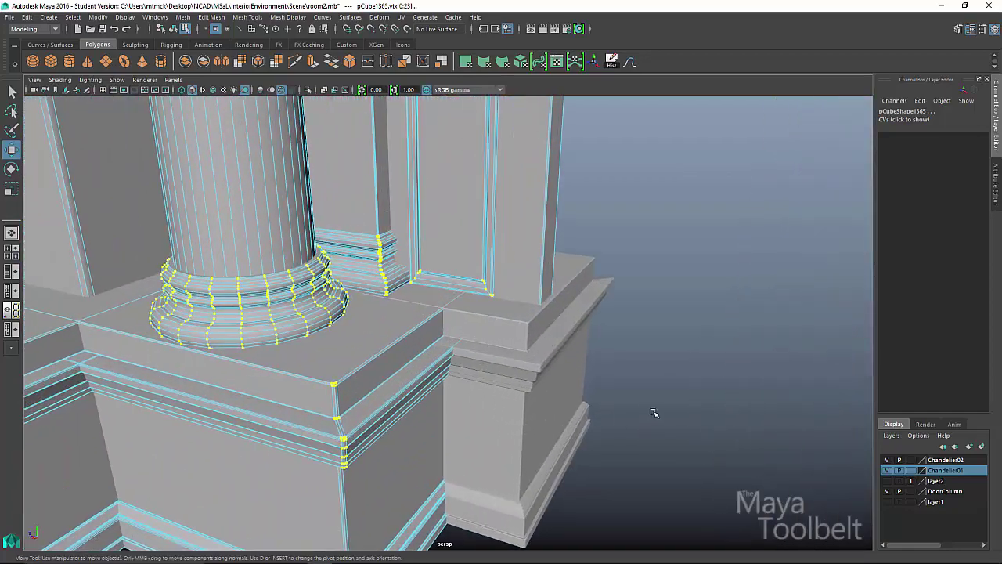
{"action": "middle_click_drag", "start_coordinate": [653, 412], "coordinate": [611, 421], "text": "alt"}
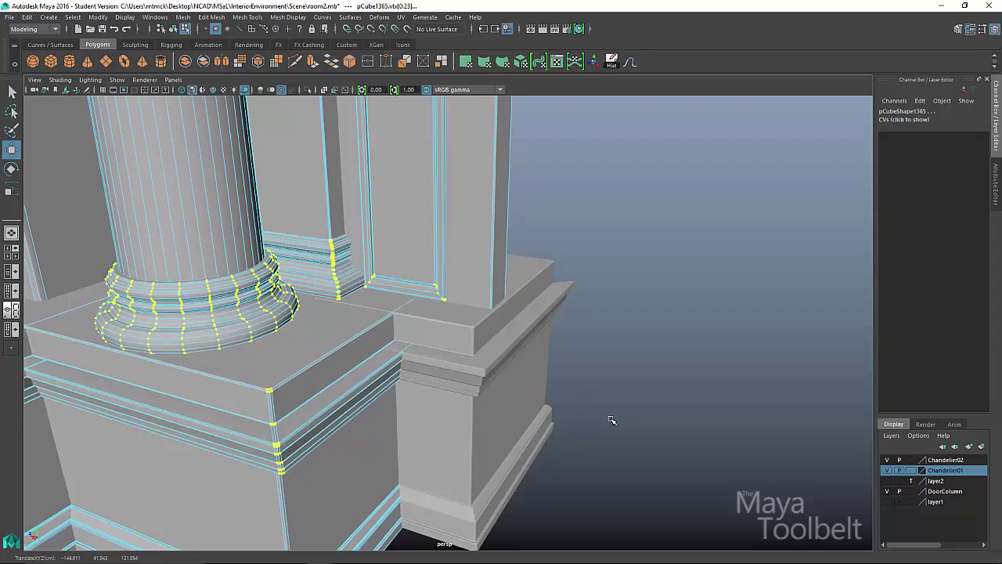
Select the whole farther pilaster group and shift it along Z to Translate Z 70.657, centering it over its pedestal
{"action": "left_click_drag", "start_coordinate": [662, 404], "coordinate": [744, 356], "text": "alt"}
{"action": "right_click_drag", "start_coordinate": [743, 356], "coordinate": [198, 373], "text": "alt"}
{"action": "left_click_drag", "start_coordinate": [503, 380], "coordinate": [593, 240], "text": "alt"}
{"action": "left_click_drag", "start_coordinate": [285, 368], "coordinate": [448, 142], "text": "alt"}
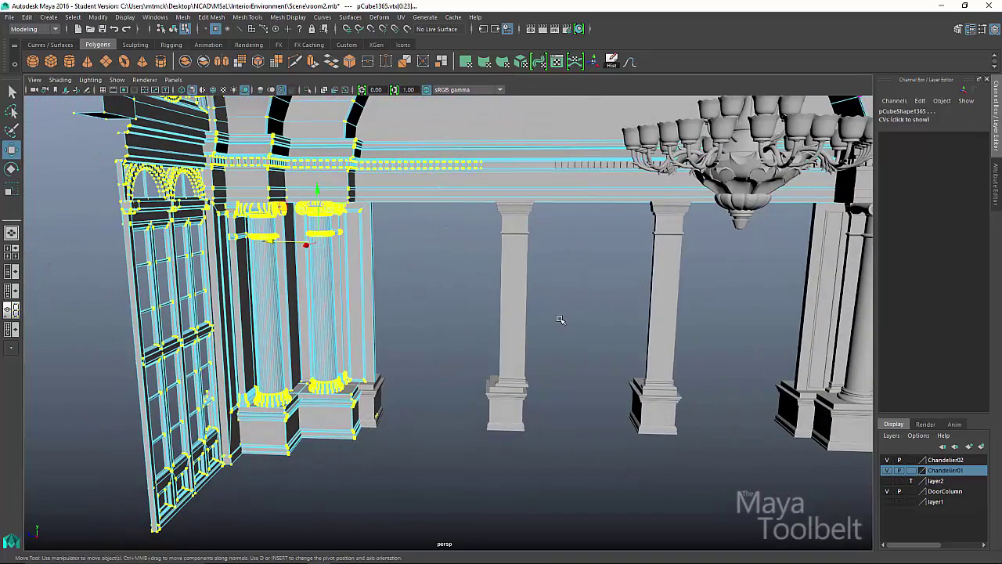
{"action": "left_click_drag", "start_coordinate": [559, 319], "coordinate": [558, 304], "text": "alt"}
{"action": "left_click", "coordinate": [505, 394]}
{"action": "left_click", "coordinate": [513, 316]}
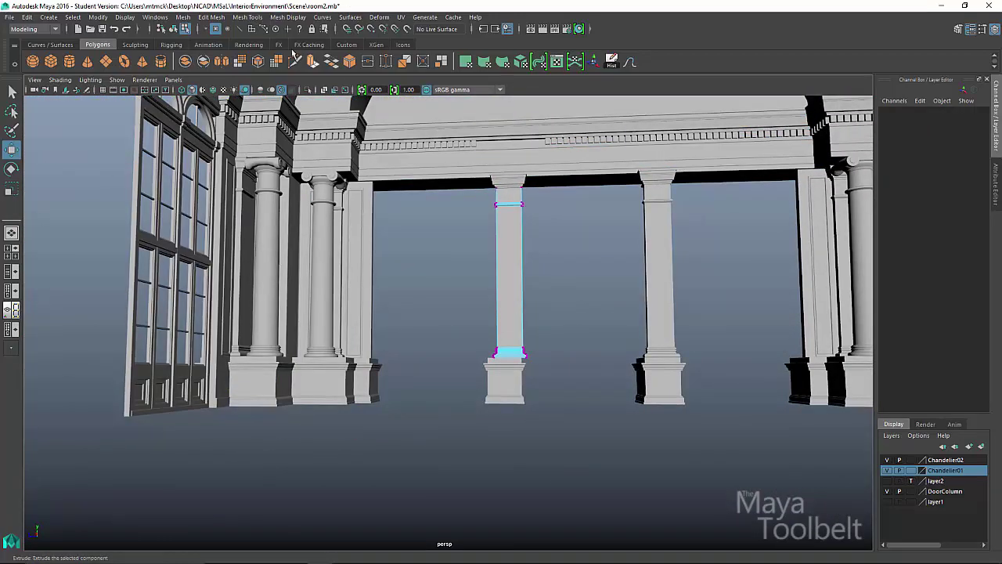
{"action": "left_click", "coordinate": [173, 28]}
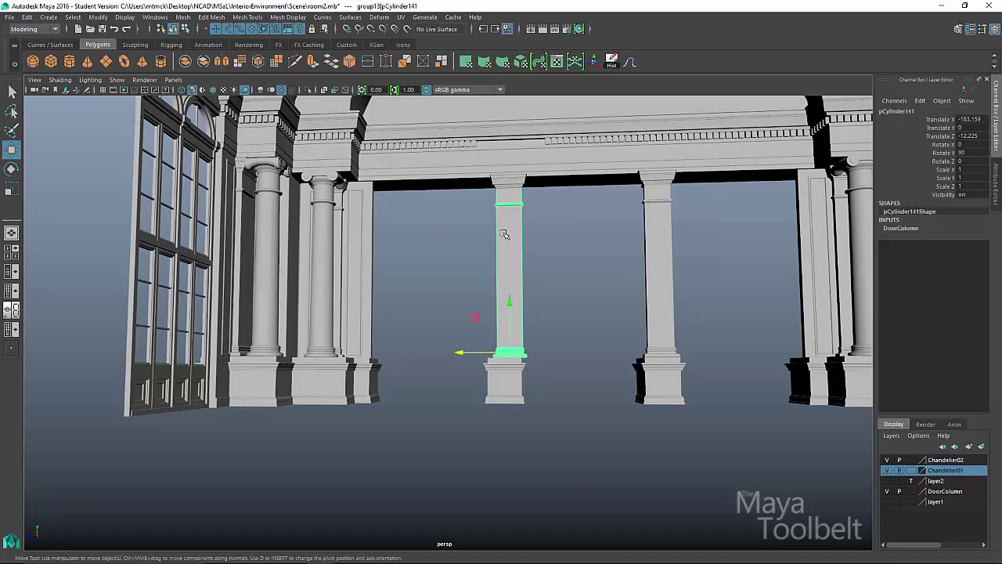
{"action": "key", "text": "Up"}
{"action": "left_click_drag", "start_coordinate": [506, 234], "coordinate": [486, 361], "text": "alt"}
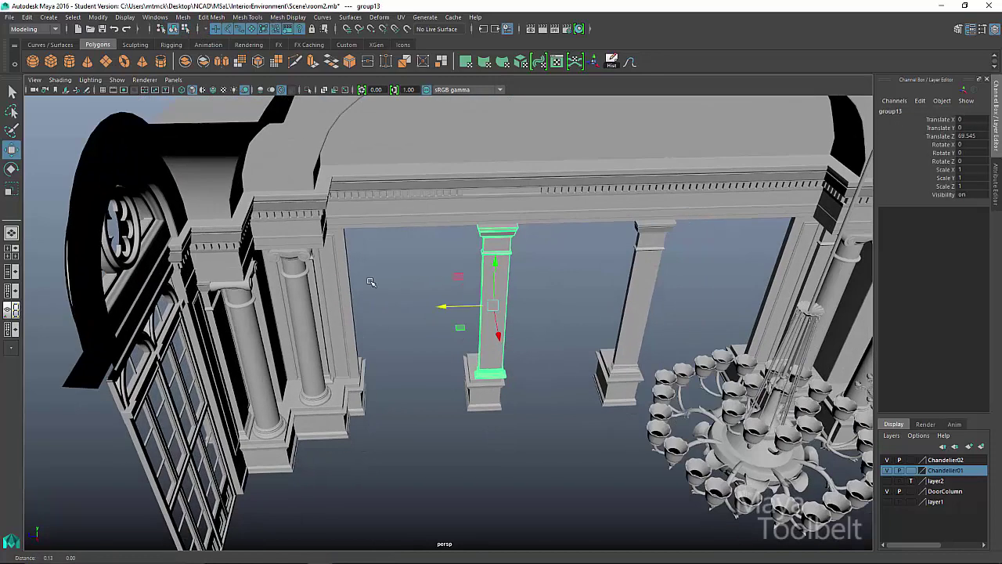
{"action": "right_click_drag", "start_coordinate": [371, 284], "coordinate": [631, 381], "text": "alt"}
{"action": "left_click_drag", "start_coordinate": [630, 381], "coordinate": [608, 336], "text": "alt"}
{"action": "middle_click_drag", "start_coordinate": [677, 338], "coordinate": [660, 333]}
{"action": "mouse_move", "coordinate": [684, 328]}
{"action": "left_mouse_down", "text": "alt"}
{"action": "mouse_move", "coordinate": [694, 318]}
{"action": "mouse_move", "coordinate": [683, 322]}
{"action": "left_mouse_up", "text": "alt"}
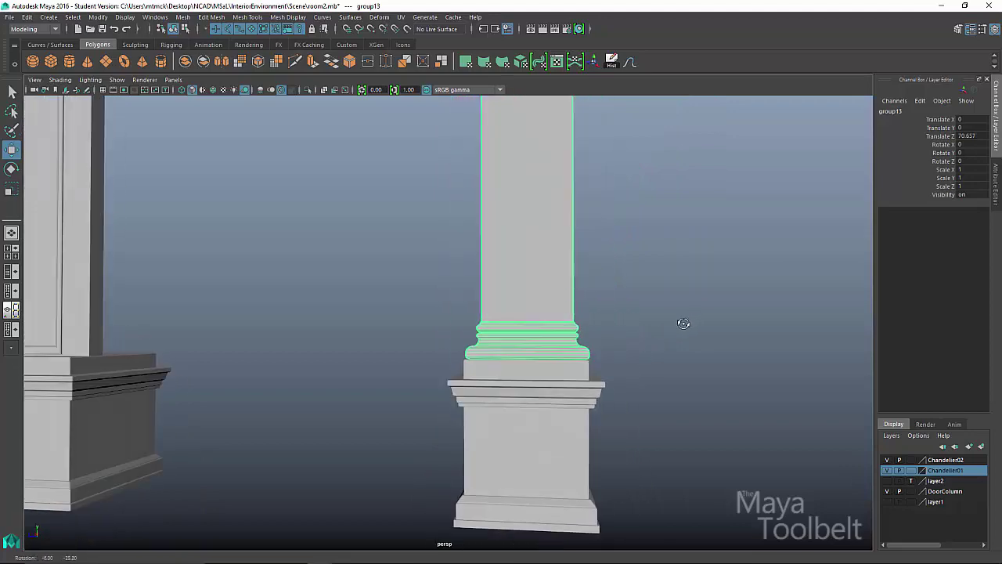
{"action": "middle_click_drag", "start_coordinate": [643, 282], "coordinate": [629, 380], "text": "alt"}
{"action": "right_click_drag", "start_coordinate": [628, 381], "coordinate": [571, 264], "text": "alt"}
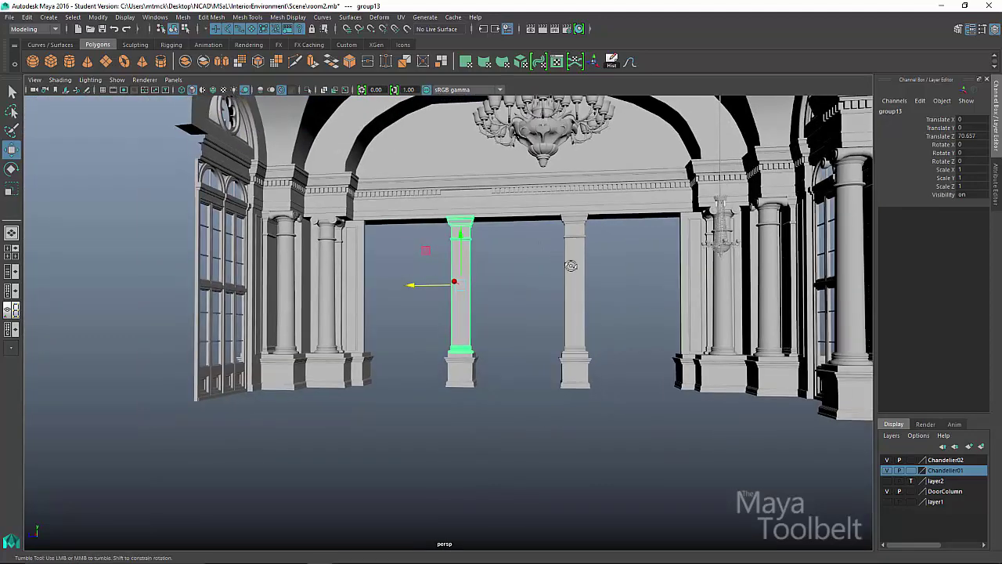
Duplicate the dentil at the near edge of the gap in the cornice and offset the copy one spacing to Translate Z 78.599
{"action": "left_click_drag", "start_coordinate": [548, 216], "coordinate": [626, 290], "text": "alt"}
{"action": "right_click_drag", "start_coordinate": [626, 290], "coordinate": [722, 338], "text": "alt"}
{"action": "left_click", "coordinate": [439, 226]}
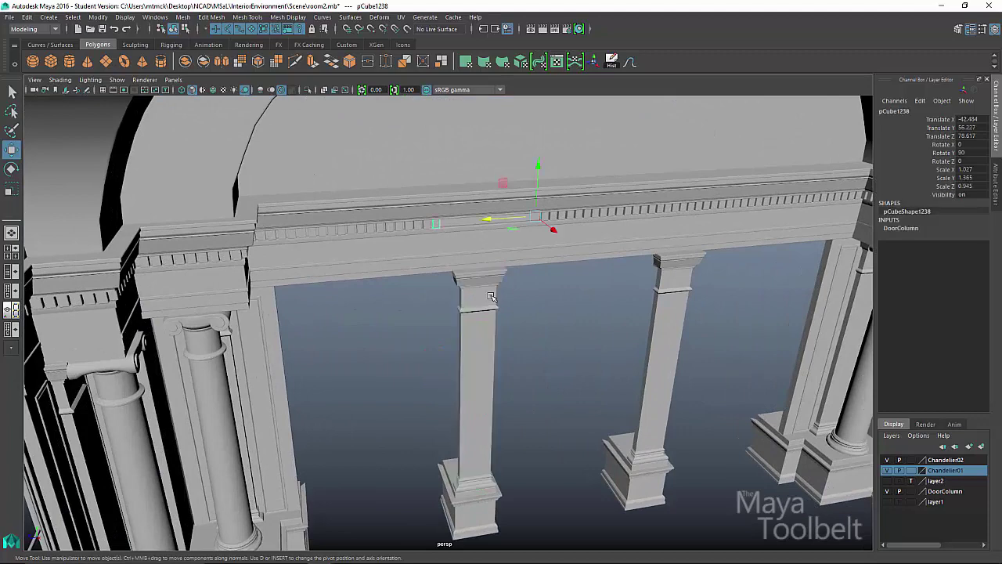
{"action": "key", "text": "f"}
{"action": "left_click_drag", "start_coordinate": [573, 311], "coordinate": [438, 274], "text": "alt"}
{"action": "right_click_drag", "start_coordinate": [422, 274], "coordinate": [630, 352], "text": "alt"}
{"action": "left_click_drag", "start_coordinate": [630, 351], "coordinate": [448, 292], "text": "alt"}
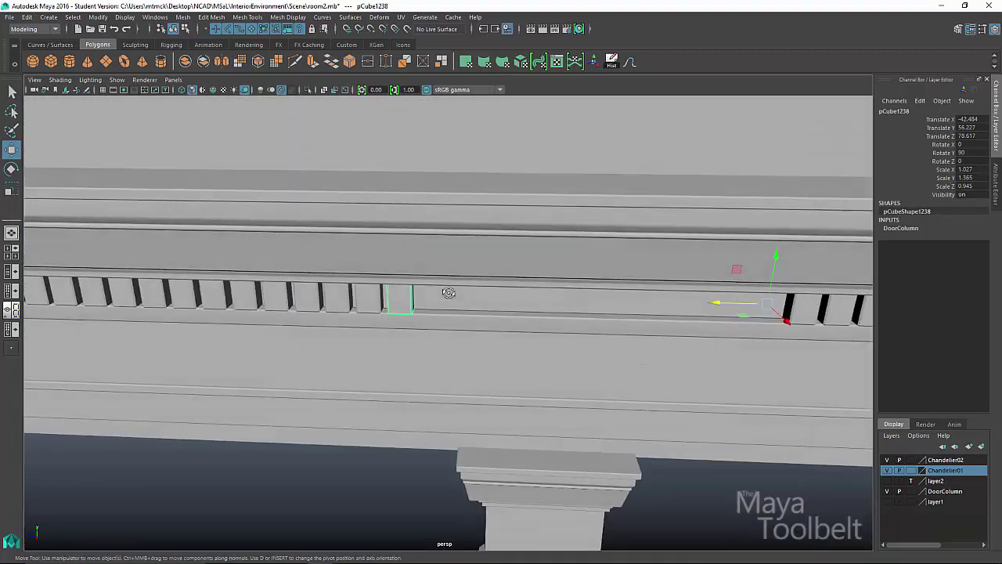
{"action": "left_click", "coordinate": [806, 311]}
{"action": "key", "text": "ctrl+d"}
{"action": "left_click_drag", "start_coordinate": [751, 303], "coordinate": [721, 304]}
{"action": "mouse_move", "coordinate": [713, 350]}
{"action": "left_mouse_down", "text": "alt"}
{"action": "mouse_move", "coordinate": [568, 347]}
{"action": "mouse_move", "coordinate": [586, 367]}
{"action": "mouse_move", "coordinate": [696, 351]}
{"action": "left_mouse_up", "text": "alt"}
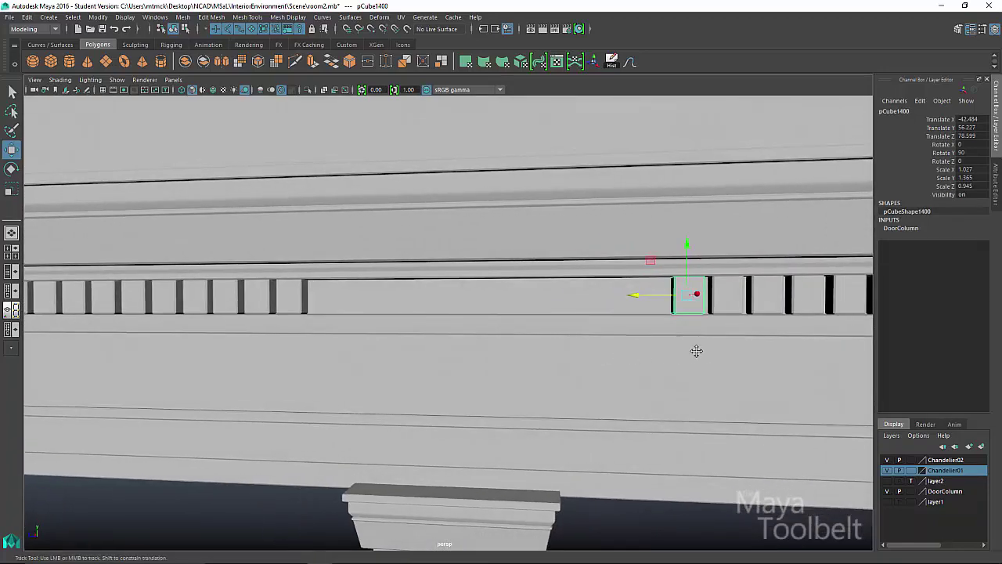
Repeat the offset duplicate to fill the cornice gap with evenly spaced dentils up to Translate Z 92.677
{"action": "key", "text": "shift+d"}
{"action": "key", "text": "shift+d"}
{"action": "key", "text": "shift+d"}
{"action": "key", "text": "shift+d"}
{"action": "key", "text": "shift+d"}
{"action": "key", "text": "shift+d"}
{"action": "key", "text": "shift+d"}
{"action": "key", "text": "shift+d"}
{"action": "key", "text": "shift+d"}
{"action": "key", "text": "shift+d"}
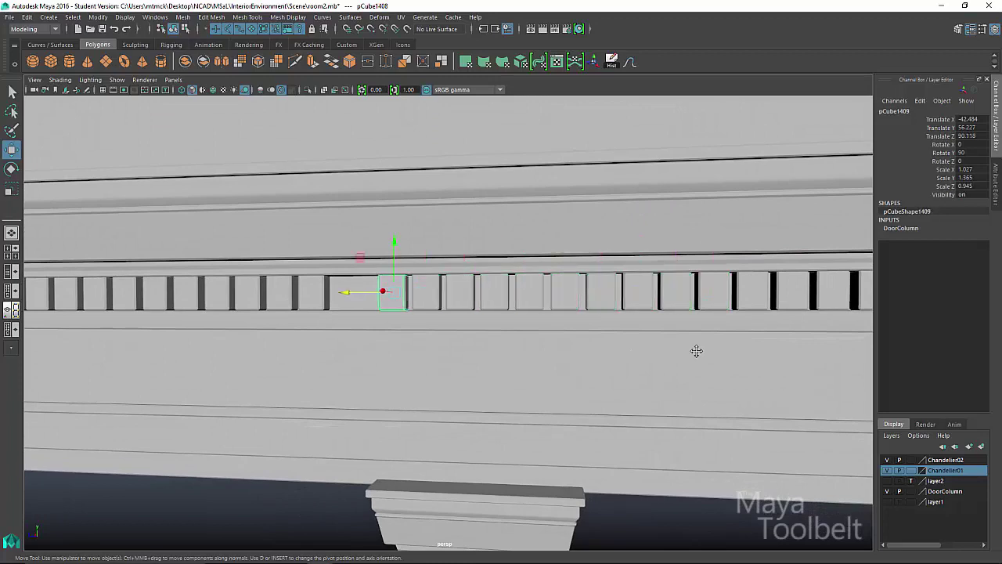
{"action": "left_click_drag", "start_coordinate": [239, 379], "coordinate": [461, 349], "text": "alt"}
{"action": "key", "text": "shift+d"}
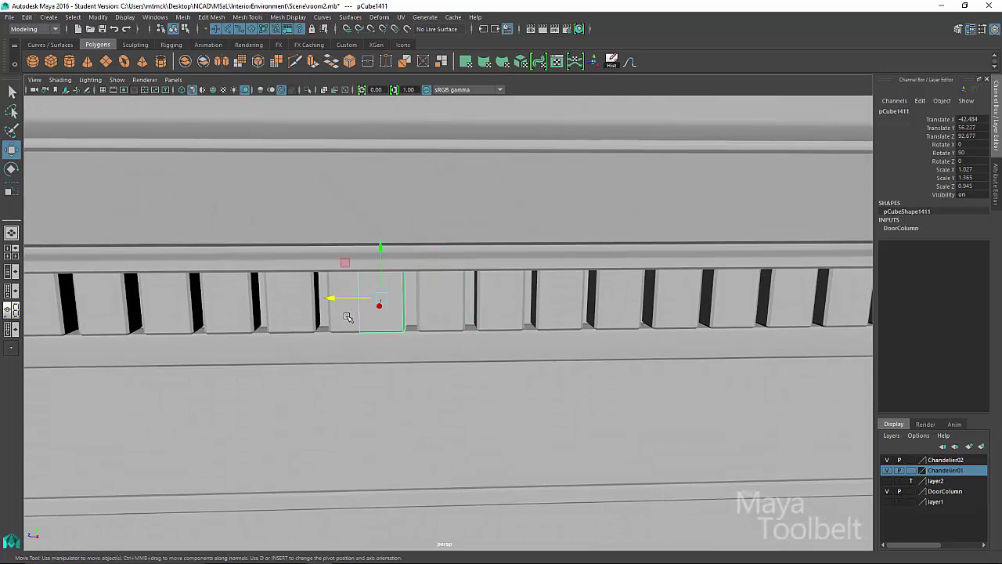
Delete the run of old dentils between the newly duplicated ones and the far corner
{"action": "left_click", "coordinate": [347, 317]}
{"action": "left_click_drag", "start_coordinate": [590, 380], "coordinate": [491, 344], "text": "alt"}
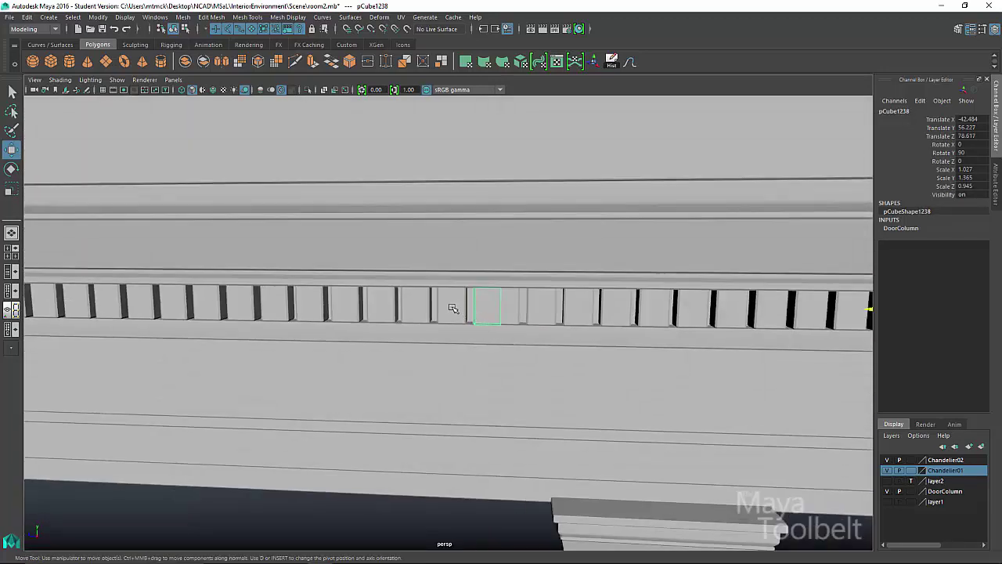
{"action": "left_click_drag", "start_coordinate": [537, 320], "coordinate": [501, 315], "text": "alt"}
{"action": "right_click_drag", "start_coordinate": [501, 315], "coordinate": [476, 310], "text": "alt"}
{"action": "left_click_drag", "start_coordinate": [532, 312], "coordinate": [478, 305], "text": "alt"}
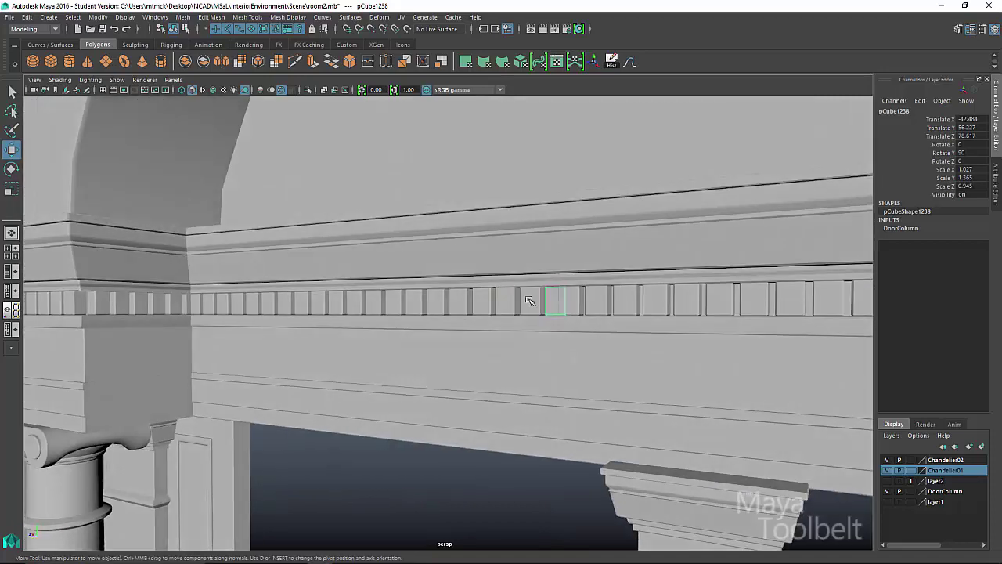
{"action": "left_click", "coordinate": [499, 301], "text": "shift"}
{"action": "left_click", "coordinate": [475, 302], "text": "shift"}
{"action": "left_click", "coordinate": [452, 302], "text": "shift"}
{"action": "left_click", "coordinate": [431, 303], "text": "shift"}
{"action": "left_click", "coordinate": [408, 301], "text": "shift"}
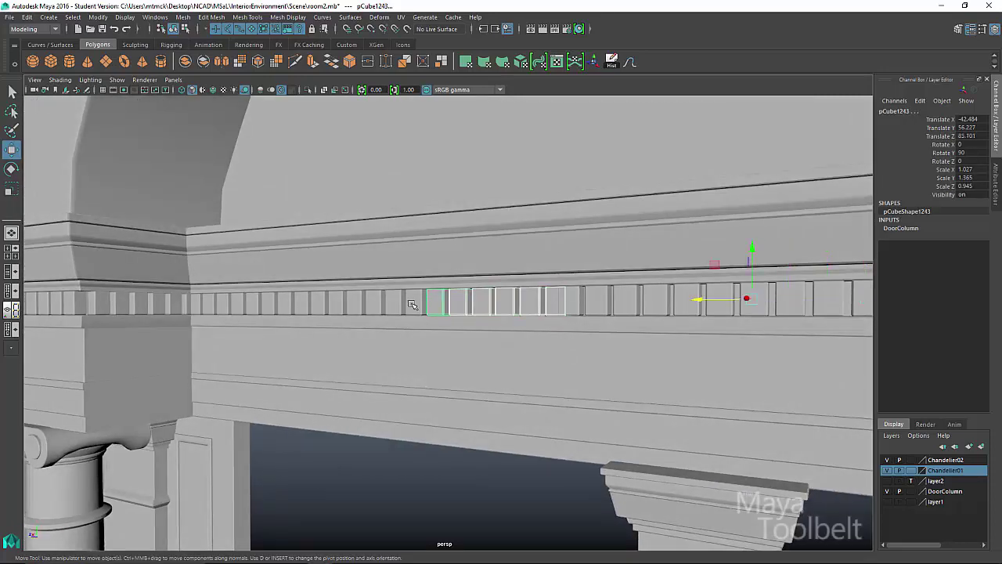
{"action": "left_click", "coordinate": [412, 304], "text": "shift"}
{"action": "left_click", "coordinate": [392, 304], "text": "shift"}
{"action": "left_click", "coordinate": [371, 303], "text": "shift"}
{"action": "left_click", "coordinate": [352, 304], "text": "shift"}
{"action": "left_click", "coordinate": [335, 304], "text": "shift"}
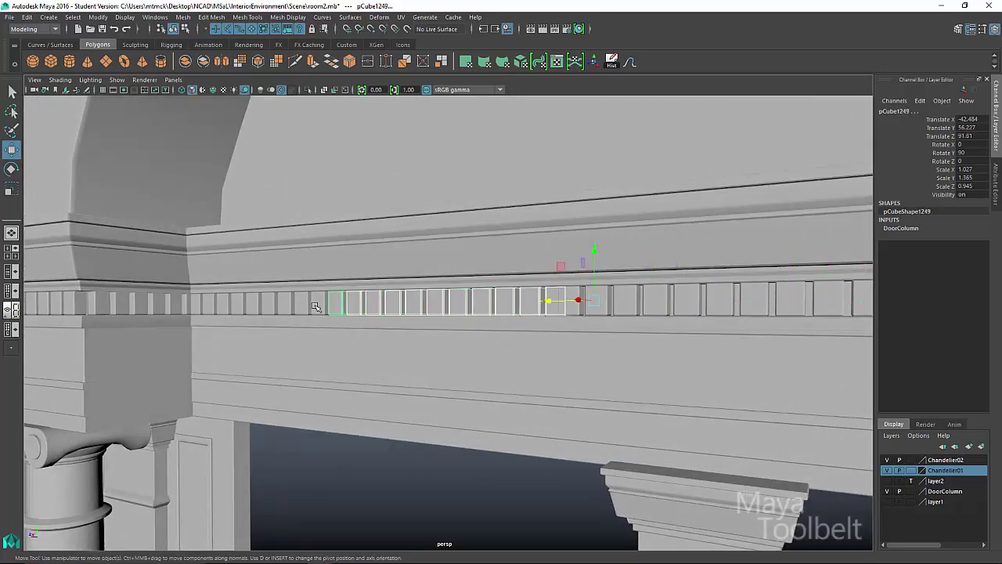
{"action": "left_click", "coordinate": [315, 306], "text": "shift"}
{"action": "left_click", "coordinate": [297, 304], "text": "shift"}
{"action": "left_click", "coordinate": [280, 305], "text": "shift"}
{"action": "left_click", "coordinate": [265, 305], "text": "shift"}
{"action": "left_click", "coordinate": [234, 306], "text": "shift"}
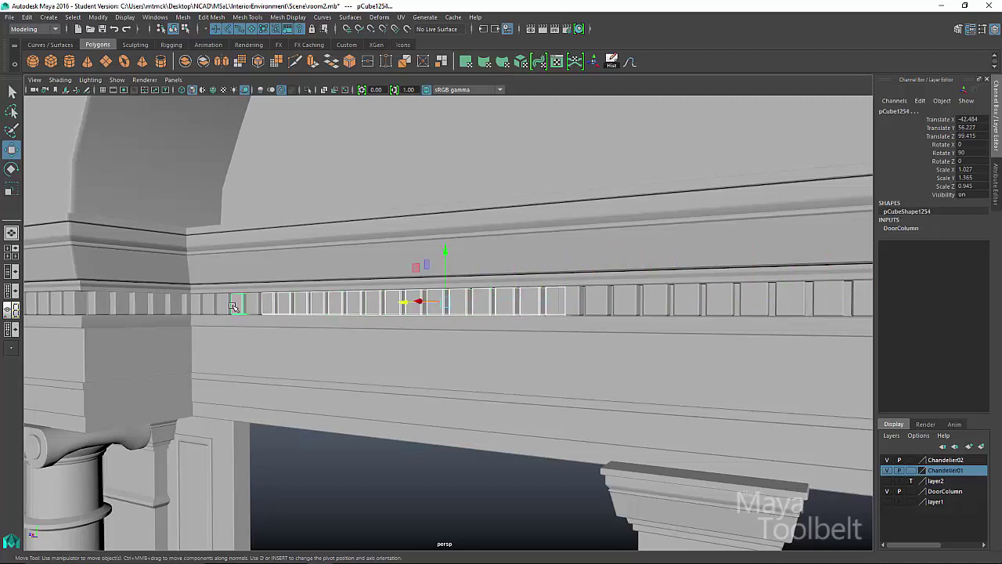
{"action": "left_click", "coordinate": [233, 306], "text": "shift"}
{"action": "left_click", "coordinate": [250, 307], "text": "shift"}
{"action": "left_click", "coordinate": [233, 304], "text": "shift"}
{"action": "left_click", "coordinate": [220, 300], "text": "shift"}
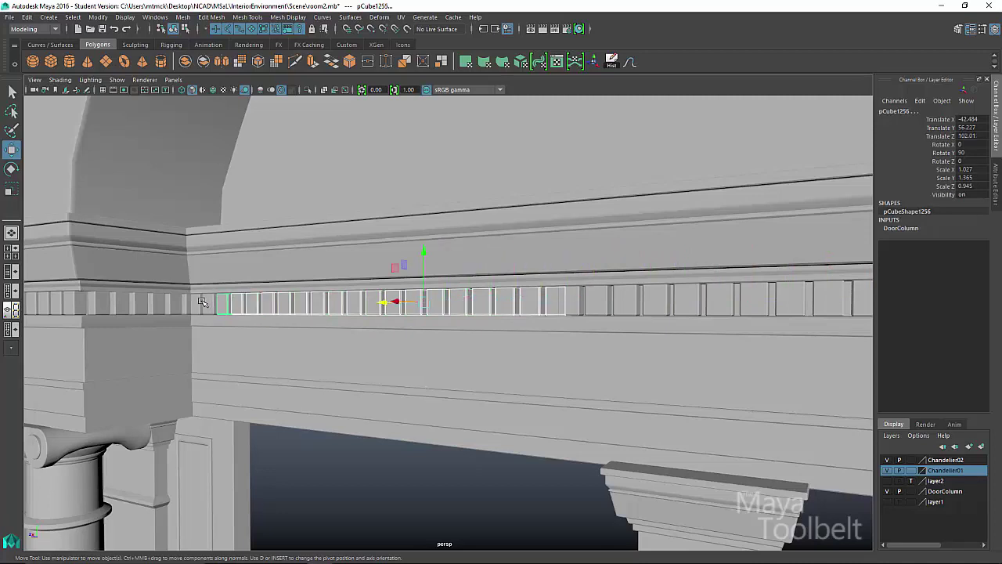
{"action": "left_click", "coordinate": [210, 304], "text": "shift"}
{"action": "left_click", "coordinate": [197, 304], "text": "shift"}
{"action": "key", "text": "Delete"}
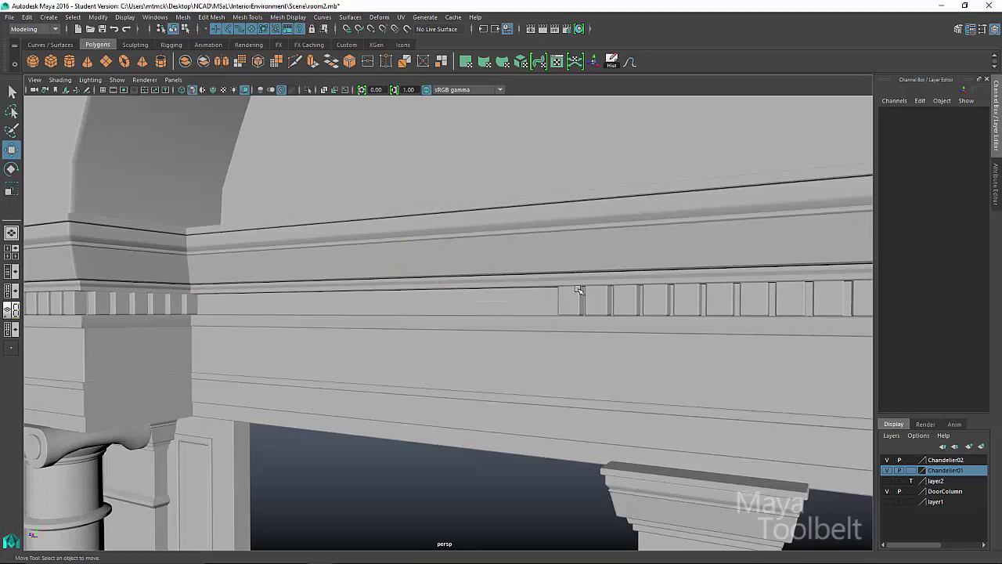
Duplicate the last new dentil and offset the copy toward the far corner to Translate Z 93.937
{"action": "left_click", "coordinate": [578, 290]}
{"action": "key", "text": "ctrl+d"}
{"action": "left_click_drag", "start_coordinate": [528, 344], "coordinate": [572, 346], "text": "alt"}
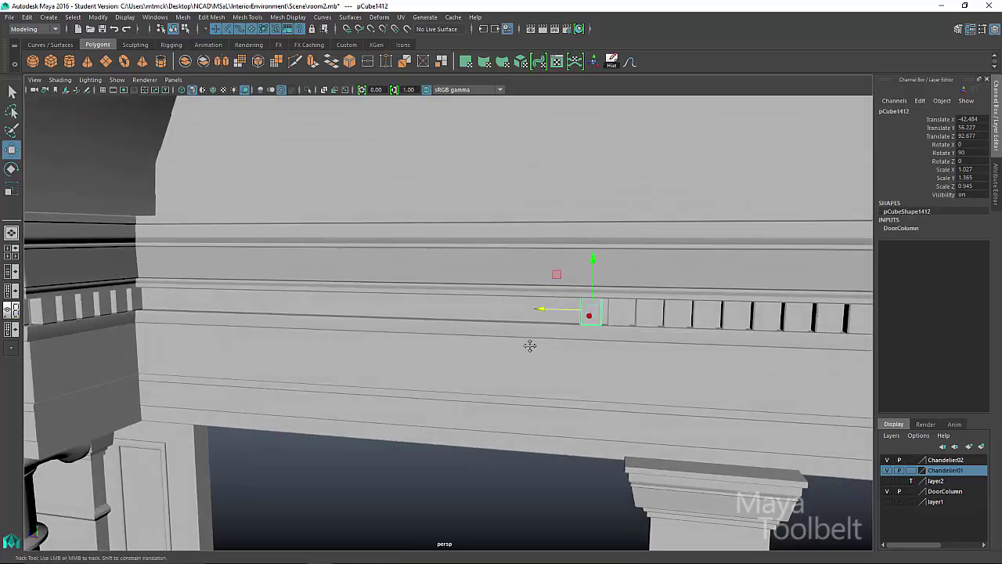
{"action": "middle_click_drag", "start_coordinate": [530, 344], "coordinate": [470, 332], "text": "alt"}
{"action": "right_click_drag", "start_coordinate": [485, 335], "coordinate": [728, 383], "text": "alt"}
{"action": "left_click_drag", "start_coordinate": [567, 268], "coordinate": [510, 267]}
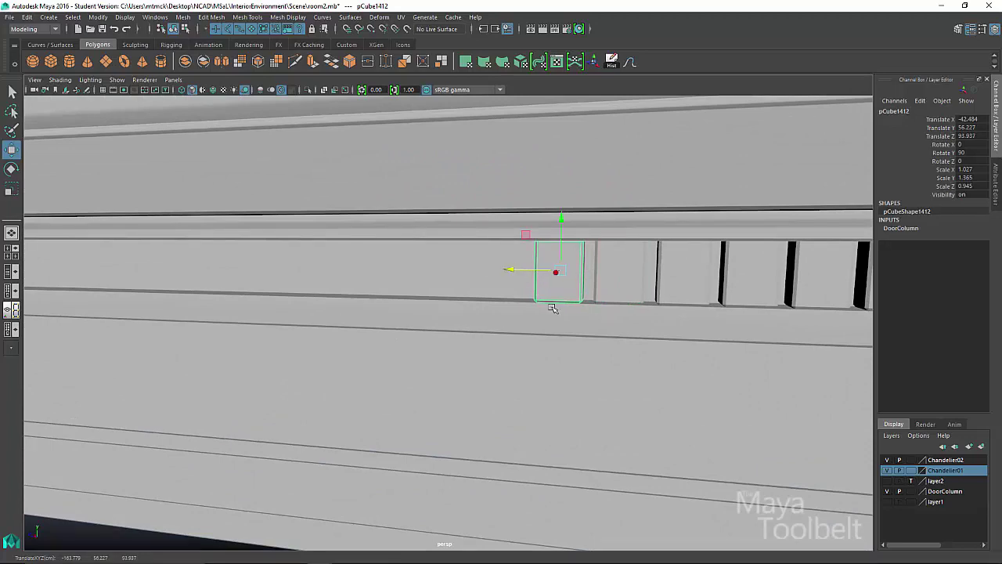
{"action": "left_click_drag", "start_coordinate": [554, 306], "coordinate": [547, 335], "text": "alt"}
{"action": "right_click_drag", "start_coordinate": [548, 335], "coordinate": [517, 336], "text": "alt"}
Repeat the offset duplicate to continue the dentil row to the far corner, ending at Translate Z 117.873
{"action": "key", "text": "shift+d"}
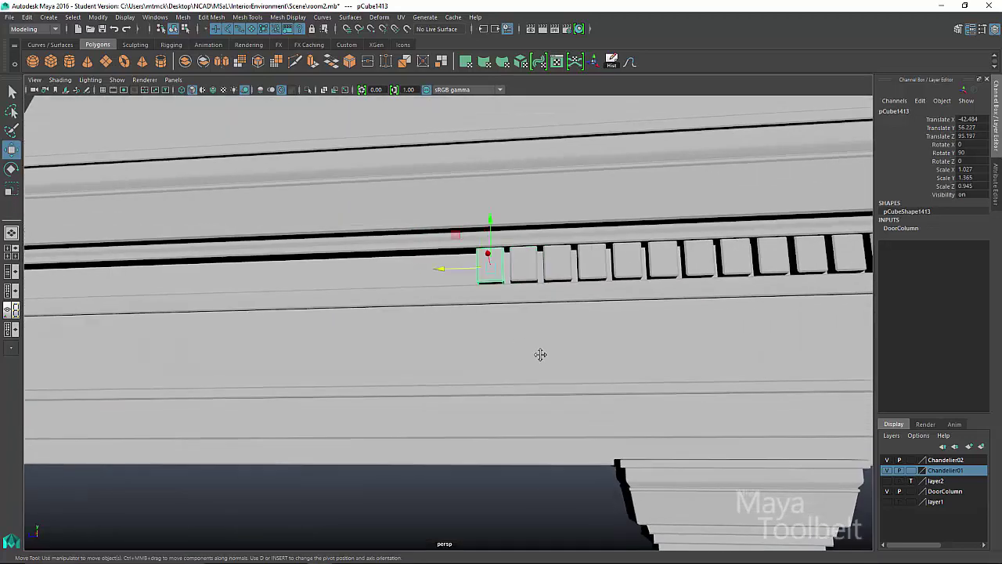
{"action": "middle_click_drag", "start_coordinate": [539, 353], "coordinate": [632, 384], "text": "alt"}
{"action": "right_click_drag", "start_coordinate": [632, 384], "coordinate": [522, 385], "text": "alt"}
{"action": "left_click_drag", "start_coordinate": [522, 385], "coordinate": [498, 396], "text": "alt"}
{"action": "key", "text": "shift+d"}
{"action": "key", "text": "shift+d"}
{"action": "key", "text": "shift+d"}
{"action": "key", "text": "shift+d"}
{"action": "key", "text": "shift+d"}
{"action": "key", "text": "shift+d"}
{"action": "key", "text": "shift+d"}
{"action": "key", "text": "shift+d"}
{"action": "key", "text": "shift+d"}
{"action": "key", "text": "shift+d"}
{"action": "key", "text": "shift+d"}
{"action": "key", "text": "shift+d"}
{"action": "key", "text": "shift+d"}
{"action": "key", "text": "shift+d"}
{"action": "key", "text": "shift+d"}
{"action": "key", "text": "shift+d"}
{"action": "key", "text": "shift+d"}
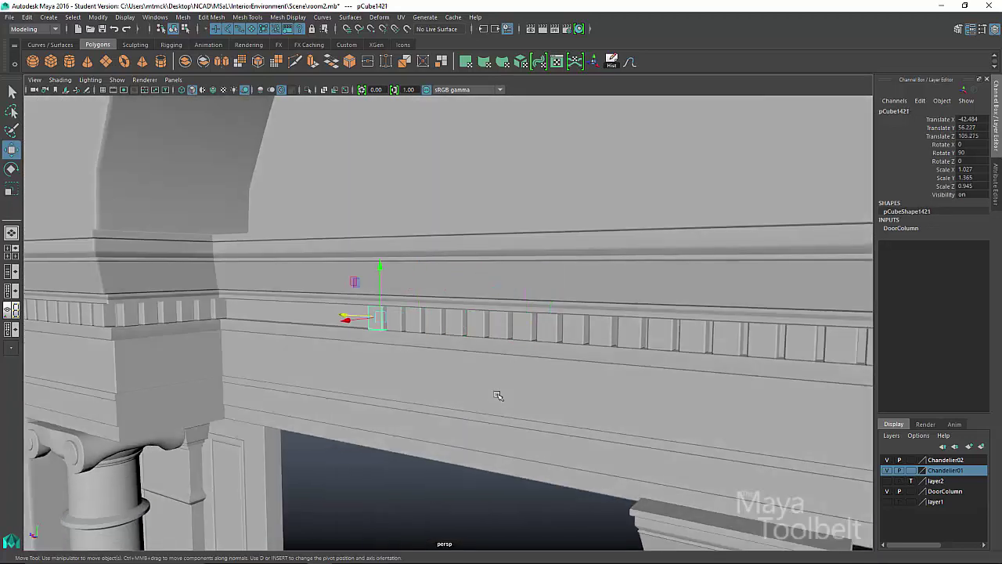
{"action": "key", "text": "shift+d"}
{"action": "left_click_drag", "start_coordinate": [497, 396], "coordinate": [608, 369], "text": "alt"}
{"action": "middle_click_drag", "start_coordinate": [608, 368], "coordinate": [477, 399], "text": "alt"}
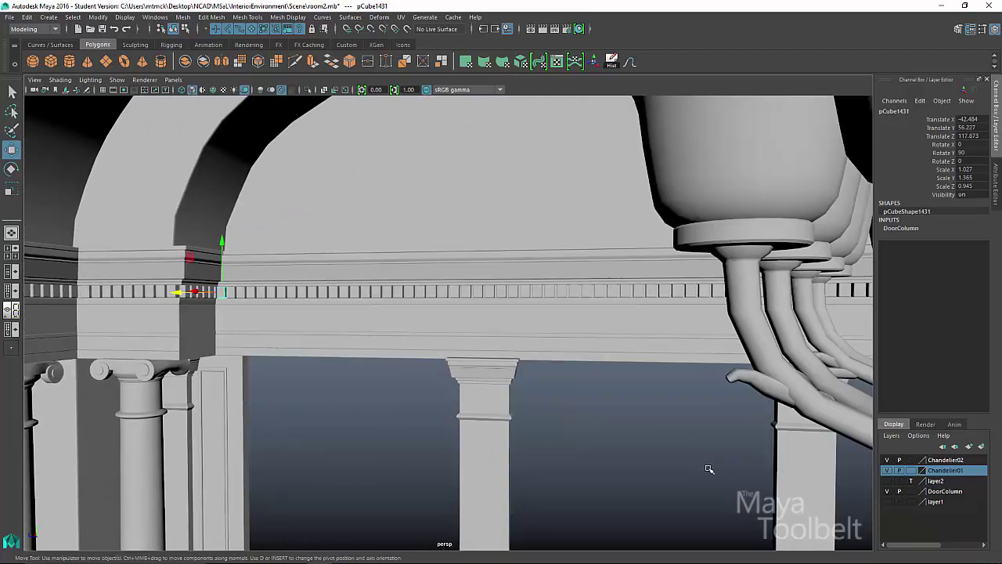
Clear the selection and inspect the end wall's pilasters, pedestals and dentil row from the inside and from behind
{"action": "left_click", "coordinate": [709, 470]}
{"action": "left_click_drag", "start_coordinate": [682, 436], "coordinate": [602, 415], "text": "alt"}
{"action": "right_click_drag", "start_coordinate": [603, 415], "coordinate": [438, 389], "text": "alt"}
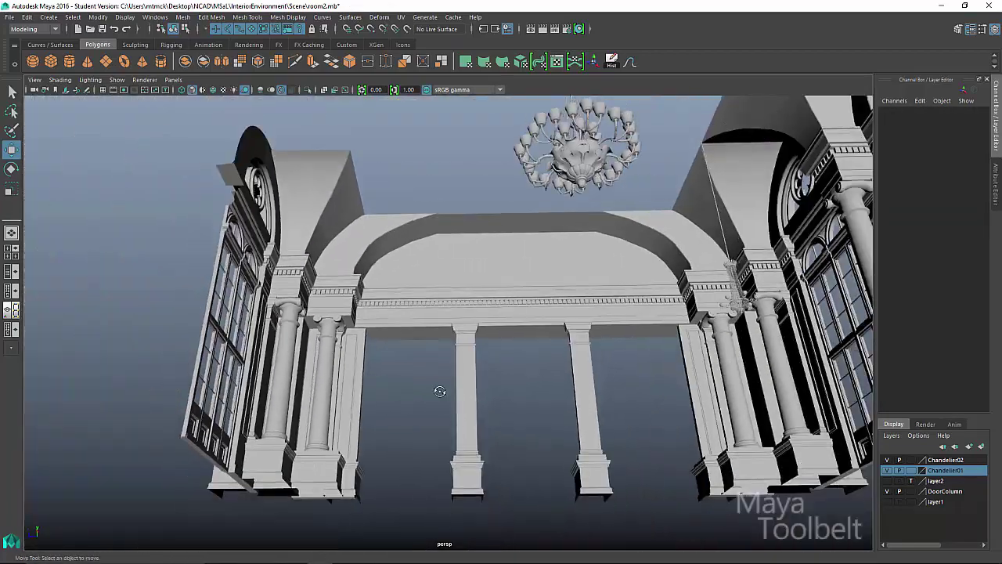
{"action": "left_click_drag", "start_coordinate": [439, 389], "coordinate": [488, 441], "text": "alt"}
{"action": "middle_click_drag", "start_coordinate": [488, 440], "coordinate": [443, 356], "text": "alt"}
{"action": "right_click_drag", "start_coordinate": [443, 356], "coordinate": [693, 301], "text": "alt"}
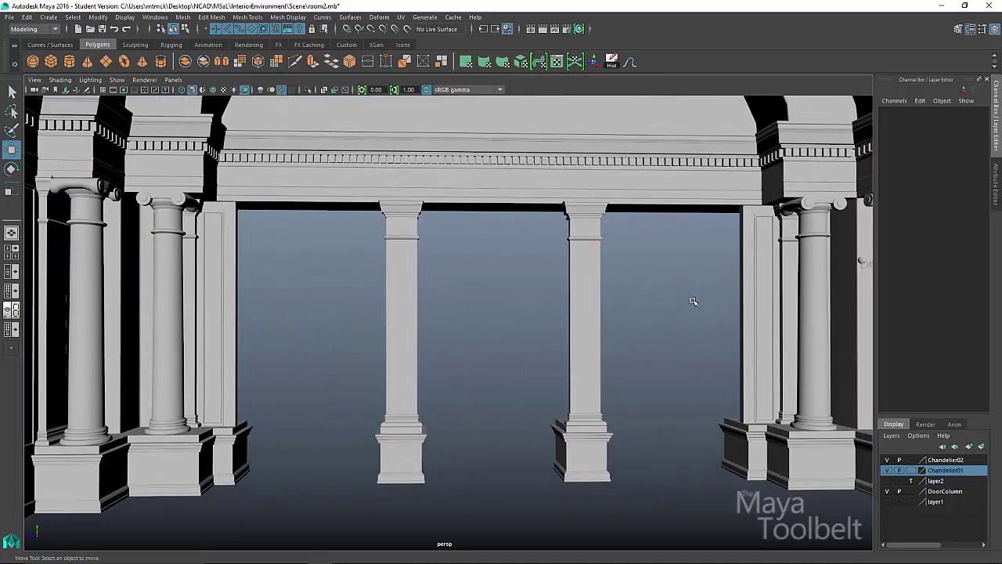
{"action": "left_click_drag", "start_coordinate": [302, 310], "coordinate": [558, 428], "text": "alt"}
{"action": "left_click_drag", "start_coordinate": [239, 276], "coordinate": [537, 358], "text": "alt"}
{"action": "right_click_drag", "start_coordinate": [537, 358], "coordinate": [620, 382], "text": "alt"}
{"action": "mouse_move", "coordinate": [621, 382]}
{"action": "left_mouse_down", "text": "alt"}
{"action": "mouse_move", "coordinate": [650, 405]}
{"action": "mouse_move", "coordinate": [586, 384]}
{"action": "mouse_move", "coordinate": [624, 373]}
{"action": "left_mouse_up", "text": "alt"}
{"action": "right_click_drag", "start_coordinate": [624, 373], "coordinate": [441, 328], "text": "alt"}
{"action": "left_click_drag", "start_coordinate": [441, 329], "coordinate": [512, 339], "text": "alt"}
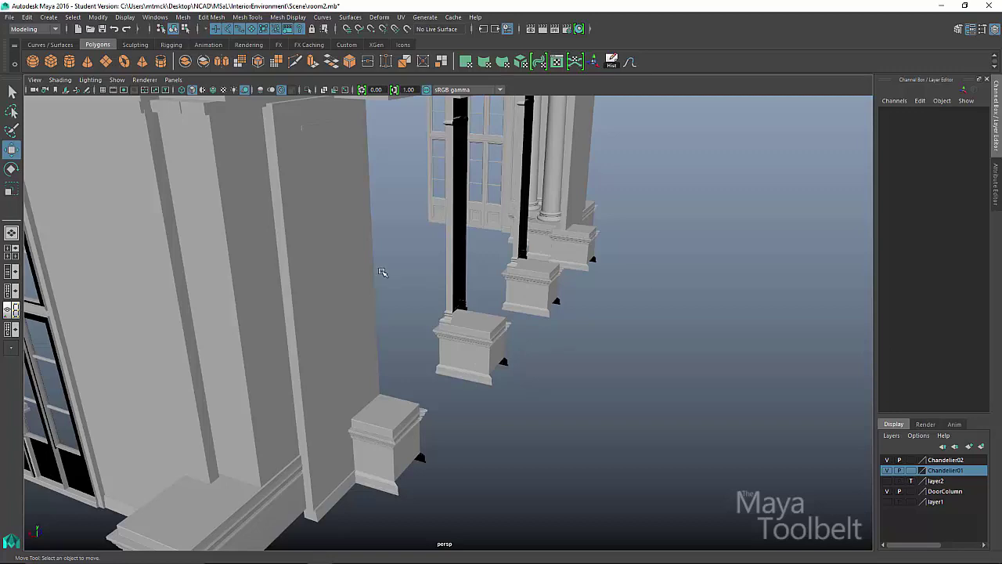
{"action": "left_click_drag", "start_coordinate": [382, 272], "coordinate": [513, 384], "text": "alt"}
{"action": "left_click_drag", "start_coordinate": [428, 359], "coordinate": [510, 308], "text": "alt"}
{"action": "middle_click_drag", "start_coordinate": [510, 309], "coordinate": [534, 415], "text": "alt"}
{"action": "left_click_drag", "start_coordinate": [535, 414], "coordinate": [613, 385], "text": "alt"}
Switch to the Photoshop reference photo and examine the end wall's doors, mirror, arches, pilasters and baseboard
{"action": "key", "text": "alt+Tab"}
{"action": "key", "text": "alt+Tab"}
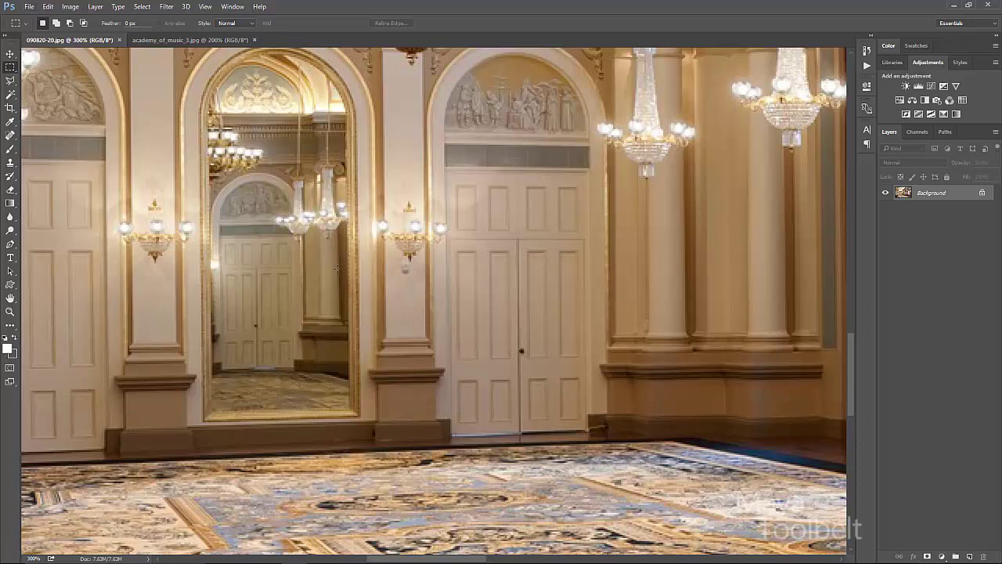
{"action": "left_click_drag", "start_coordinate": [327, 228], "coordinate": [447, 303]}
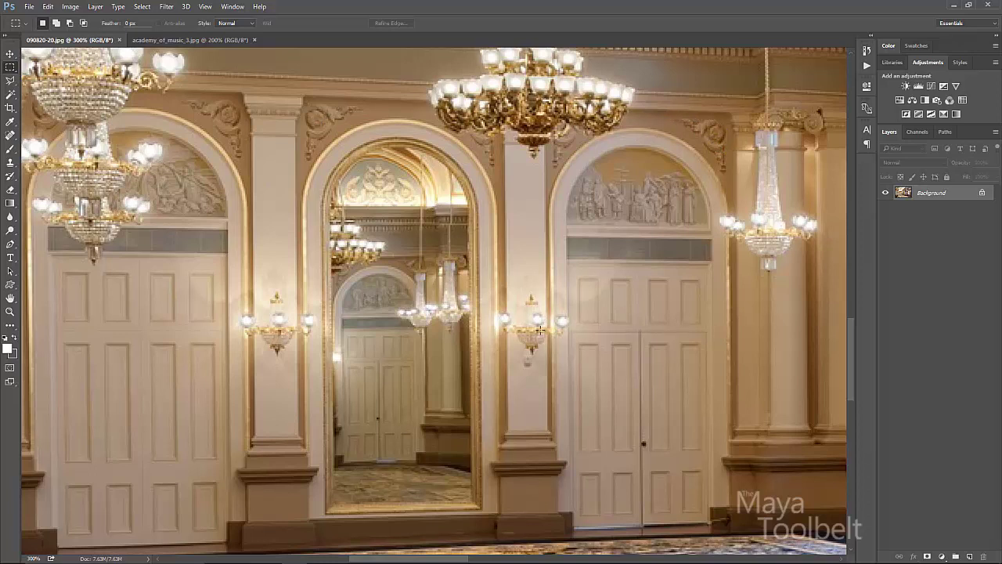
{"action": "left_click_drag", "start_coordinate": [595, 360], "coordinate": [356, 329]}
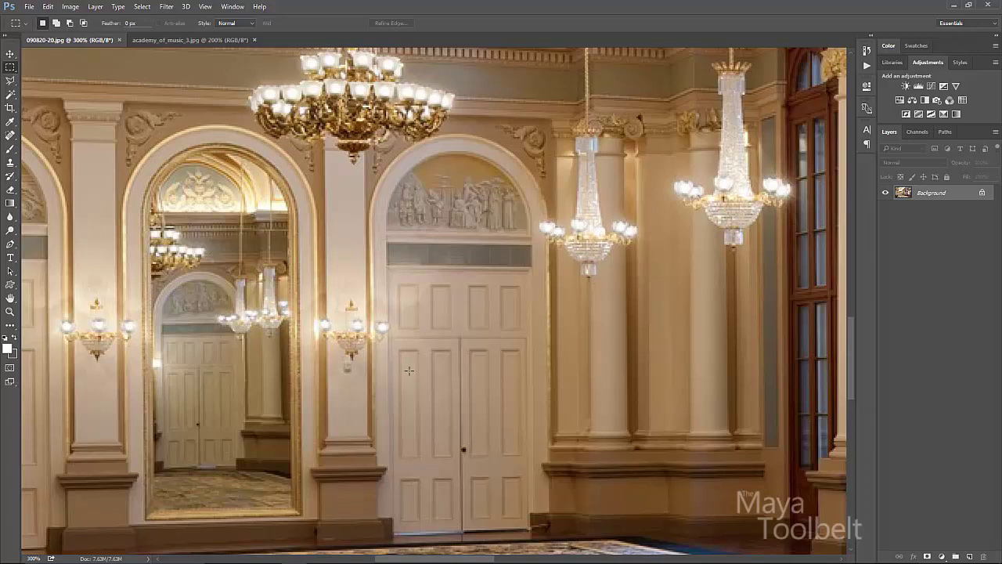
{"action": "left_click_drag", "start_coordinate": [281, 405], "coordinate": [508, 494]}
{"action": "left_click_drag", "start_coordinate": [429, 225], "coordinate": [344, 85]}
{"action": "left_click_drag", "start_coordinate": [362, 269], "coordinate": [431, 356]}
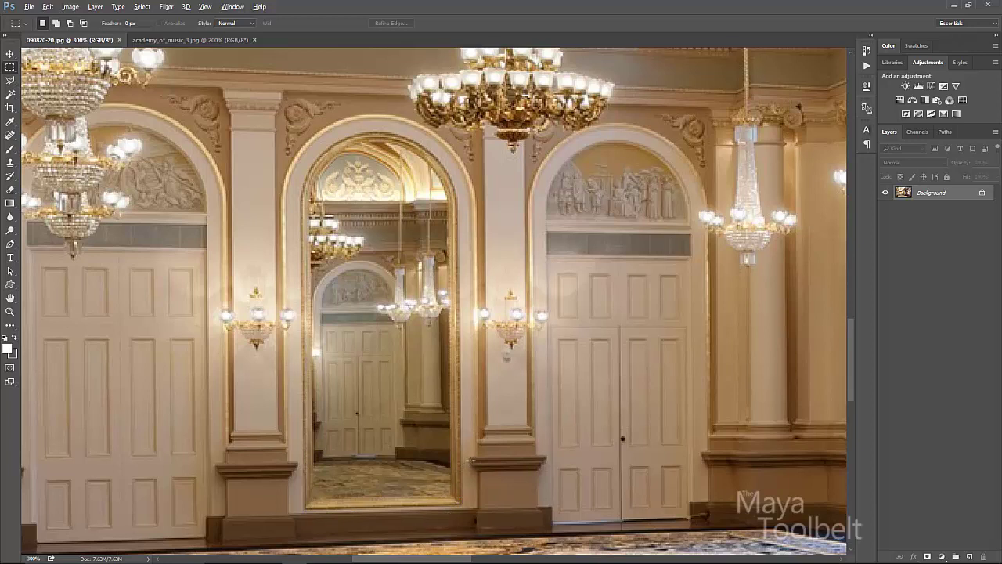
Return to Maya and place a copied baseboard strip, rotated 90° in Y, beside the near edge pedestal at Translate X -37.762, Z 28.217
{"action": "key", "text": "alt+Tab"}
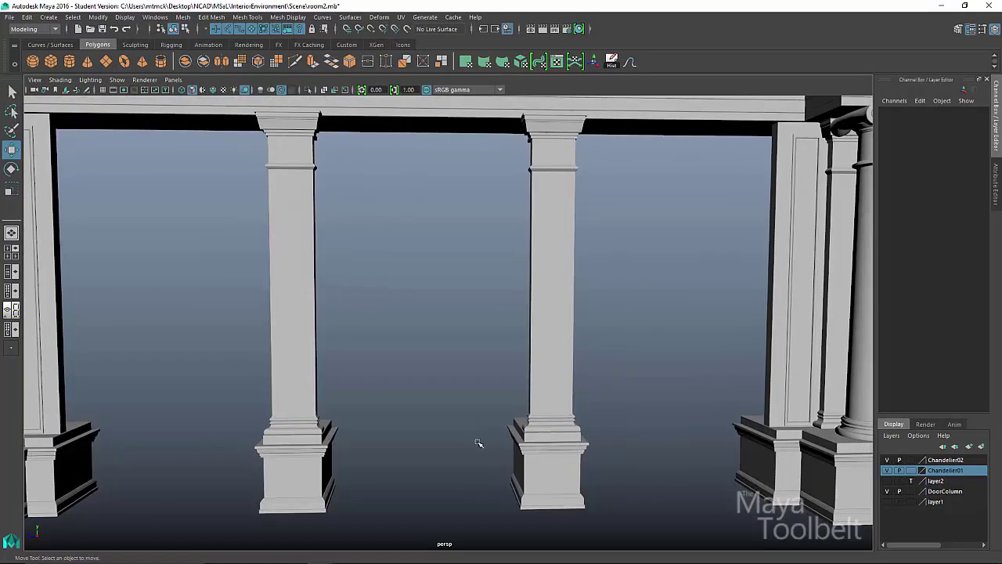
{"action": "left_click_drag", "start_coordinate": [479, 443], "coordinate": [671, 443], "text": "alt"}
{"action": "left_click", "coordinate": [627, 425]}
{"action": "left_click_drag", "start_coordinate": [603, 456], "coordinate": [479, 352]}
{"action": "key", "text": "e"}
{"action": "key", "text": "w"}
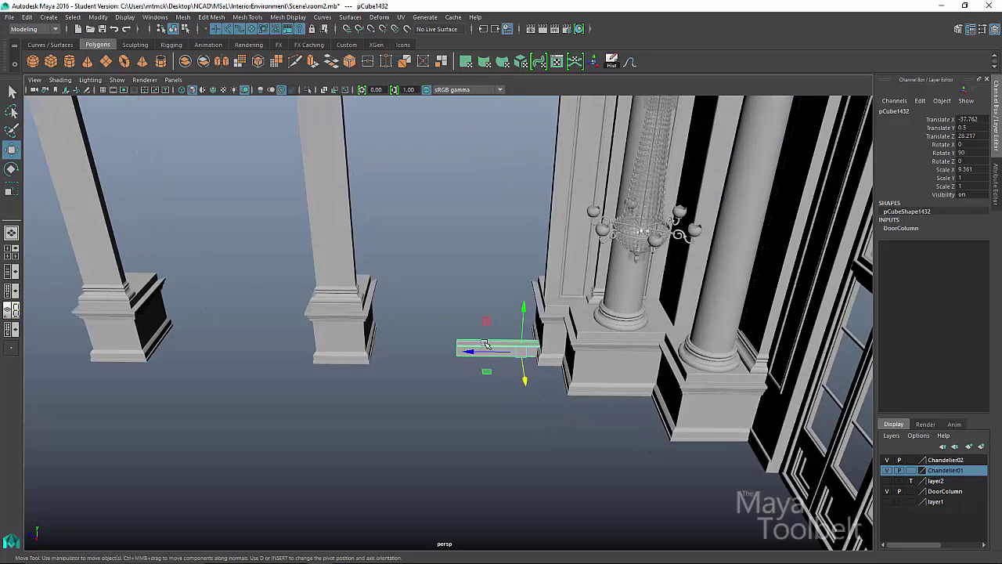
Stretch the baseboard strip's end vertices along Z across the whole opening to the far edge pedestal and return to object mode
{"action": "right_click", "coordinate": [485, 343]}
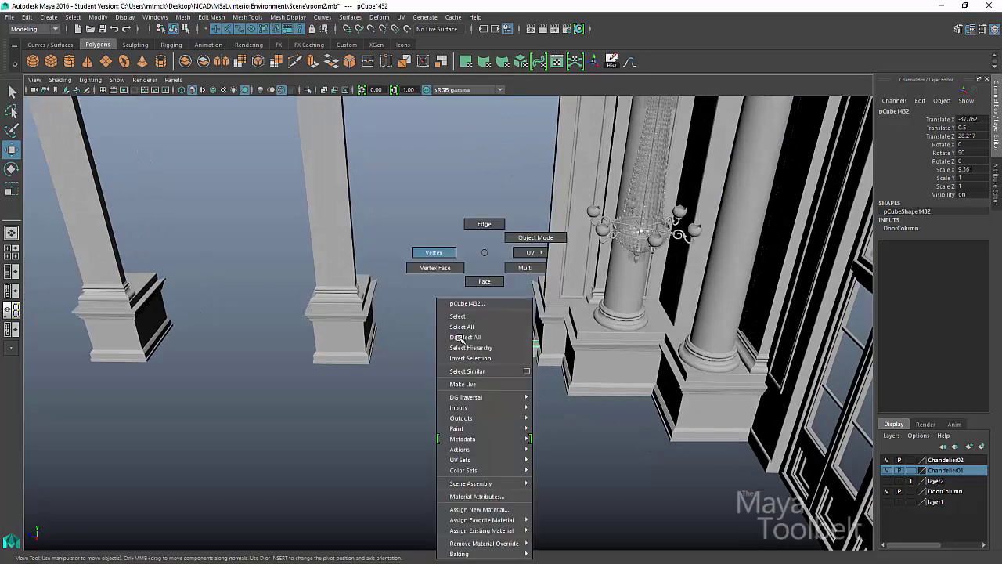
{"action": "right_click_drag", "start_coordinate": [461, 339], "coordinate": [435, 253]}
{"action": "left_click_drag", "start_coordinate": [434, 289], "coordinate": [93, 359]}
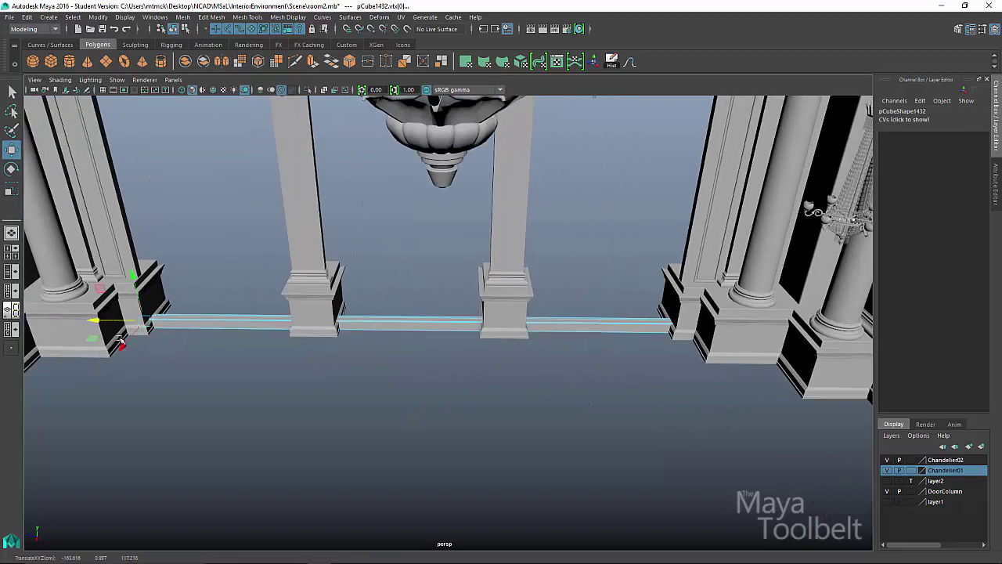
{"action": "left_click", "coordinate": [185, 29]}
{"action": "left_click", "coordinate": [174, 30]}
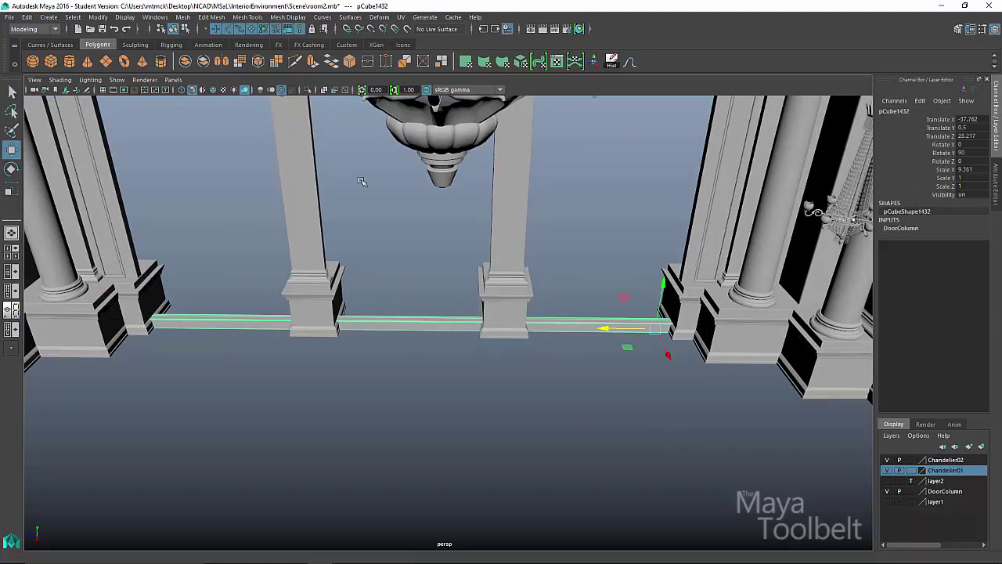
Shift the end wall's baseboard strip to Translate X -36.837 and compare the wall with the reference photo
{"action": "left_click_drag", "start_coordinate": [575, 303], "coordinate": [368, 281], "text": "alt"}
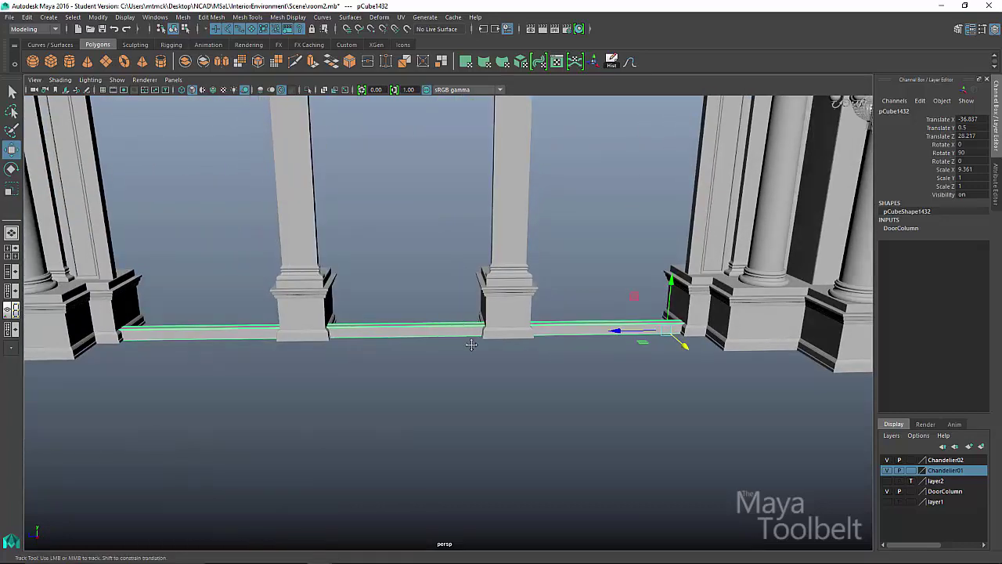
{"action": "middle_click_drag", "start_coordinate": [472, 342], "coordinate": [491, 421], "text": "alt"}
{"action": "key", "text": "alt+Tab"}
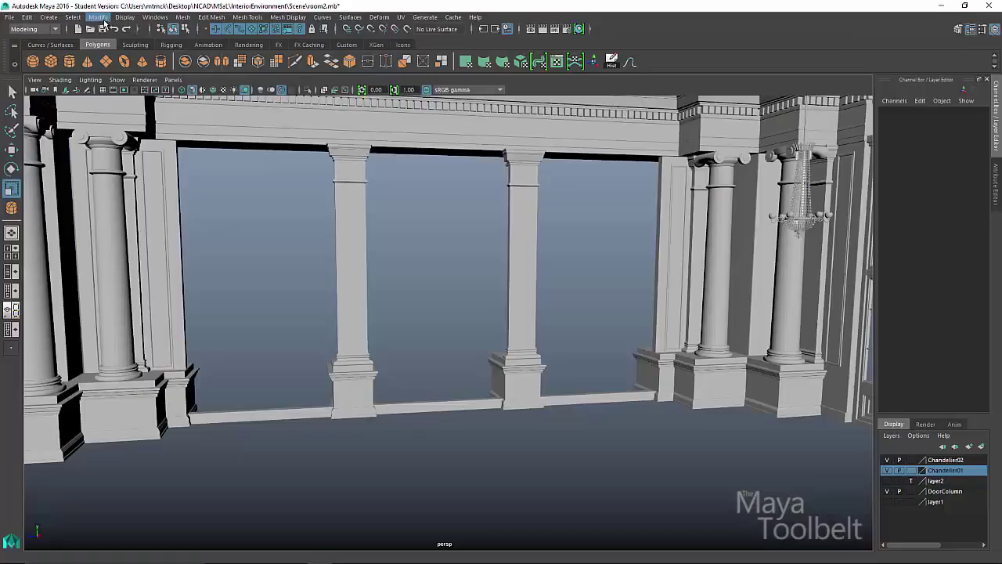
Create a polygon pipe with the default settings near the middle bay of the end wall
{"action": "left_click", "coordinate": [55, 18]}
{"action": "mouse_move", "coordinate": [141, 57]}
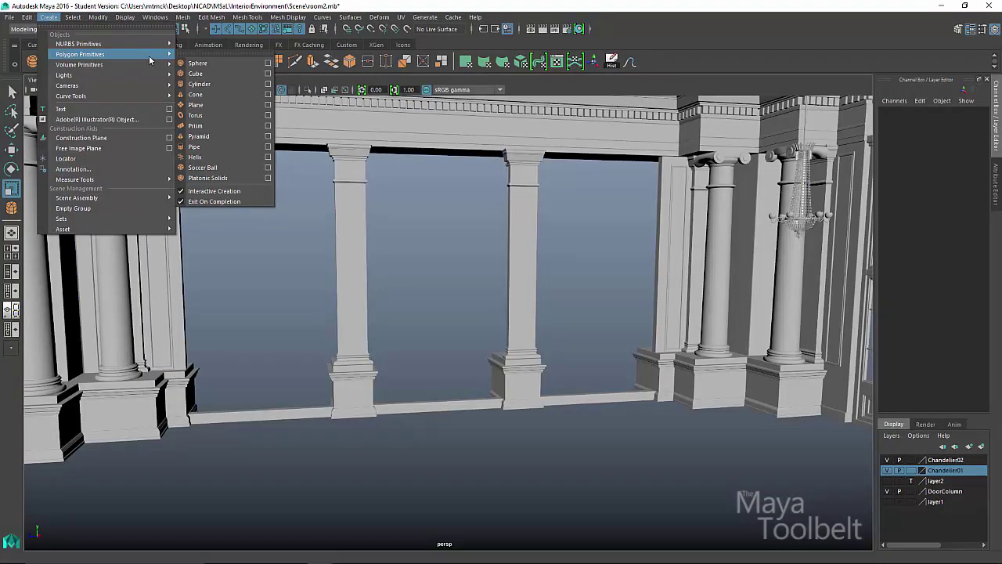
{"action": "left_click", "coordinate": [268, 146]}
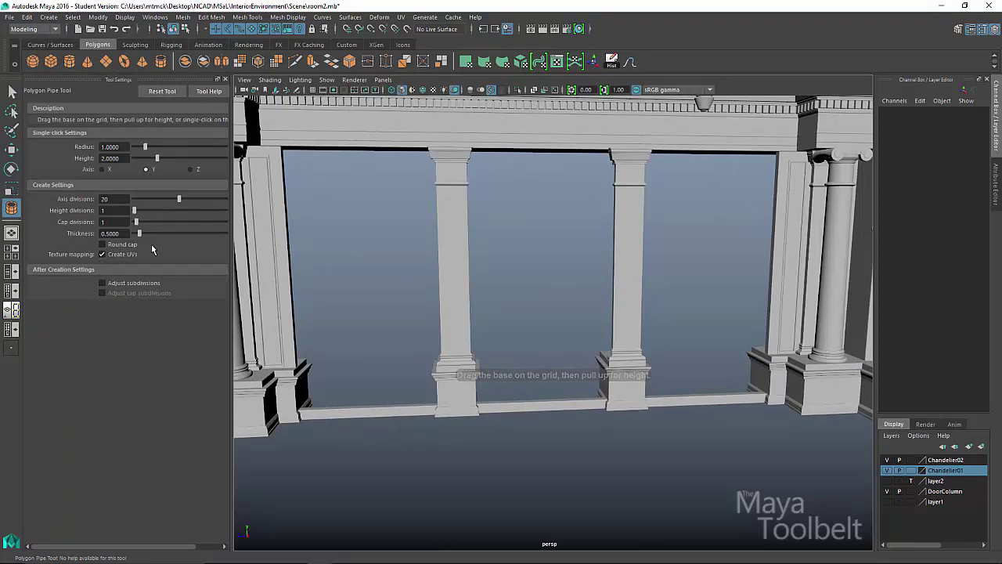
{"action": "left_click", "coordinate": [226, 79]}
{"action": "left_click_drag", "start_coordinate": [563, 380], "coordinate": [444, 396], "text": "alt"}
{"action": "left_click", "coordinate": [438, 420]}
Rotate the pipe to -90° in Z so its round opening faces into the room
{"action": "left_click_drag", "start_coordinate": [504, 423], "coordinate": [436, 240], "text": "alt"}
{"action": "right_click_drag", "start_coordinate": [463, 298], "coordinate": [487, 311], "text": "alt"}
{"action": "scroll", "coordinate": [487, 311], "scroll_direction": "up", "scroll_amount": 2}
{"action": "key", "text": "e"}
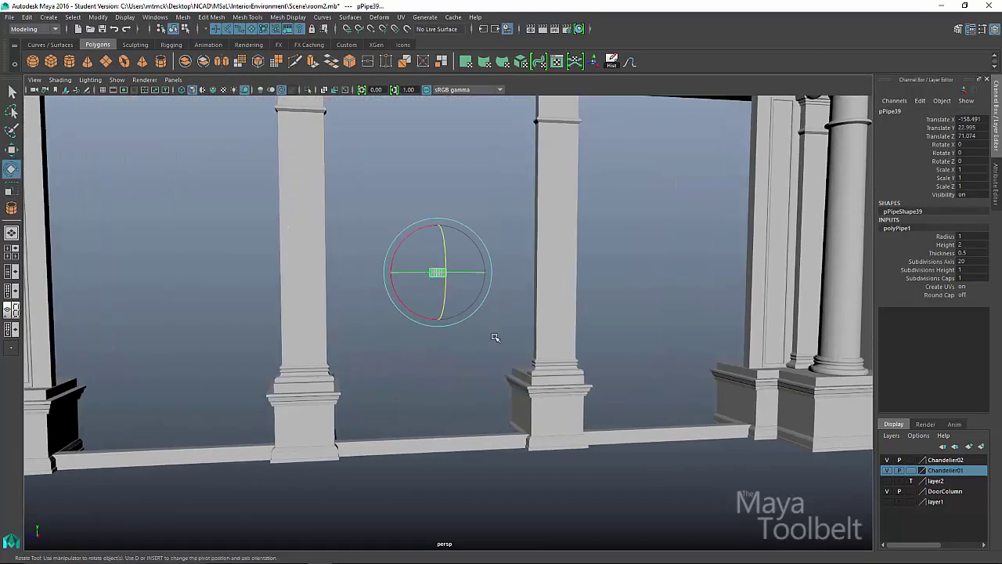
{"action": "left_click_drag", "start_coordinate": [494, 340], "coordinate": [505, 338], "text": "alt"}
{"action": "left_click_drag", "start_coordinate": [467, 260], "coordinate": [485, 329]}
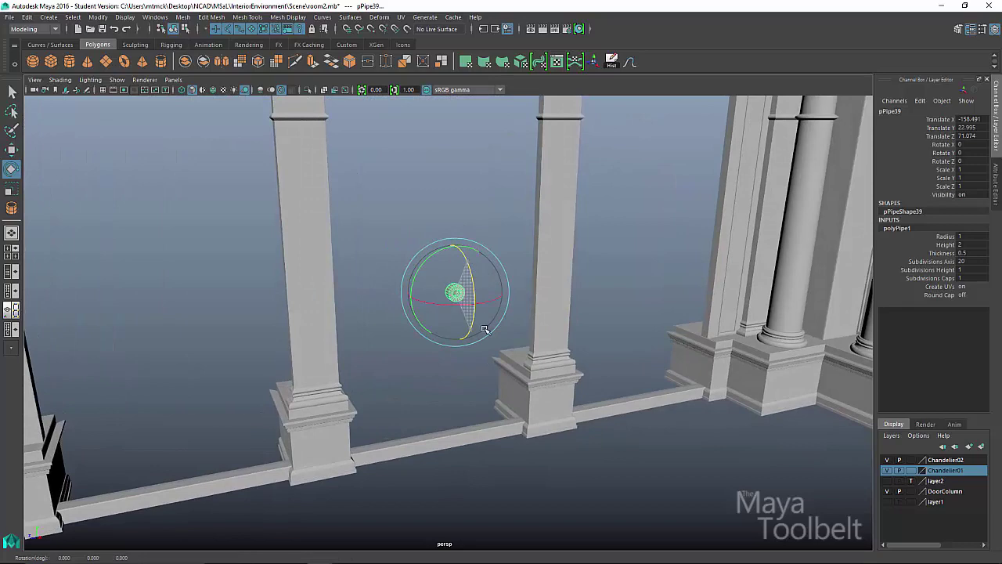
Scale the pipe uniformly to 8.929 so it forms a large ring in the middle bay
{"action": "key", "text": "r"}
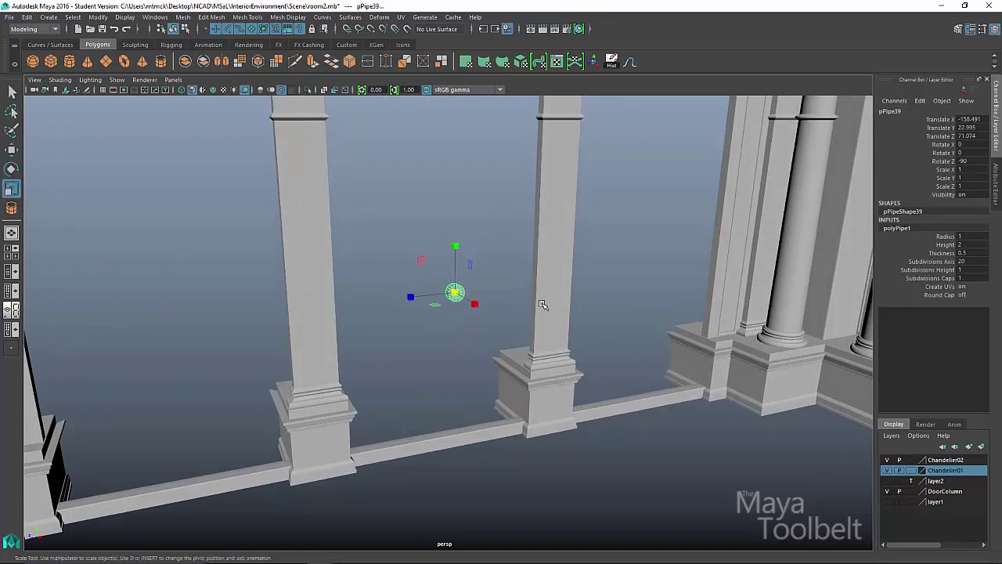
{"action": "left_click_drag", "start_coordinate": [530, 360], "coordinate": [487, 361], "text": "alt"}
{"action": "key", "text": "w"}
{"action": "key", "text": "r"}
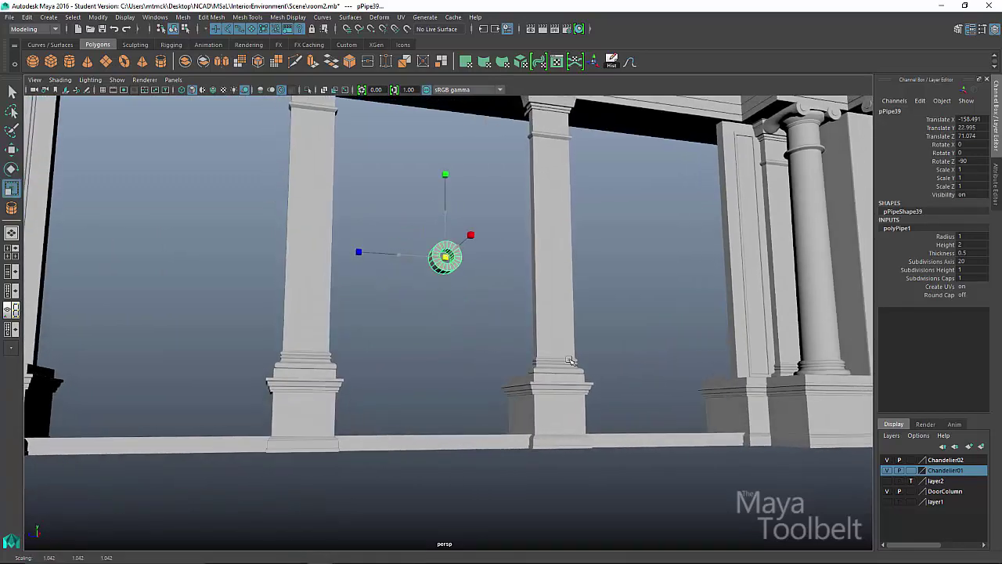
{"action": "middle_click_drag", "start_coordinate": [487, 360], "coordinate": [579, 367]}
{"action": "left_click_drag", "start_coordinate": [522, 346], "coordinate": [497, 360], "text": "alt"}
{"action": "right_click_drag", "start_coordinate": [496, 360], "coordinate": [593, 381], "text": "alt"}
{"action": "key", "text": "w"}
{"action": "mouse_move", "coordinate": [505, 356]}
{"action": "left_mouse_down", "text": "alt"}
{"action": "mouse_move", "coordinate": [543, 381]}
{"action": "mouse_move", "coordinate": [495, 365]}
{"action": "left_mouse_up", "text": "alt"}
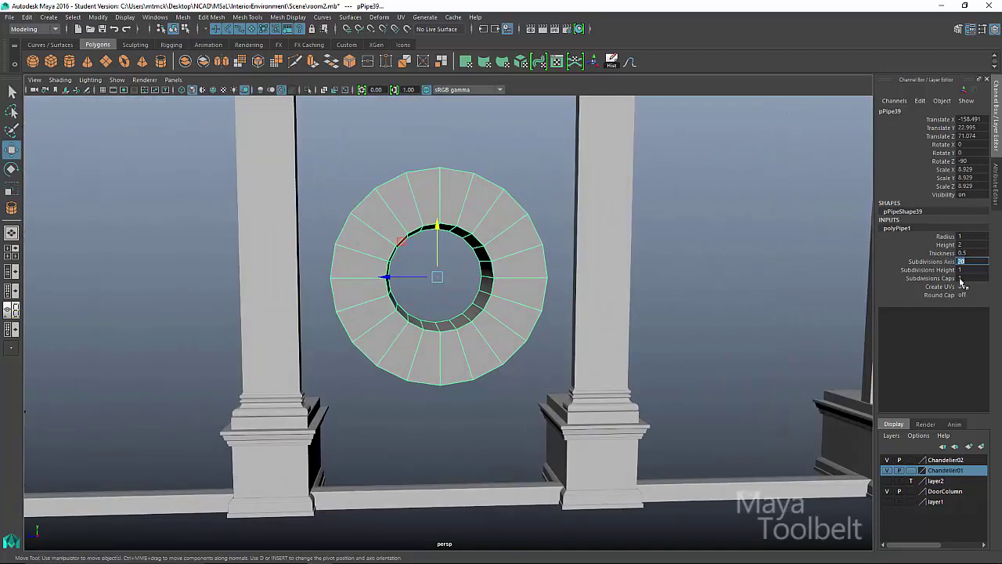
Set the pipe's axis subdivisions to 60, its radius to 1.01 and its thickness to 0.26
{"action": "type", "text": "60"}
{"action": "key", "text": "Return"}
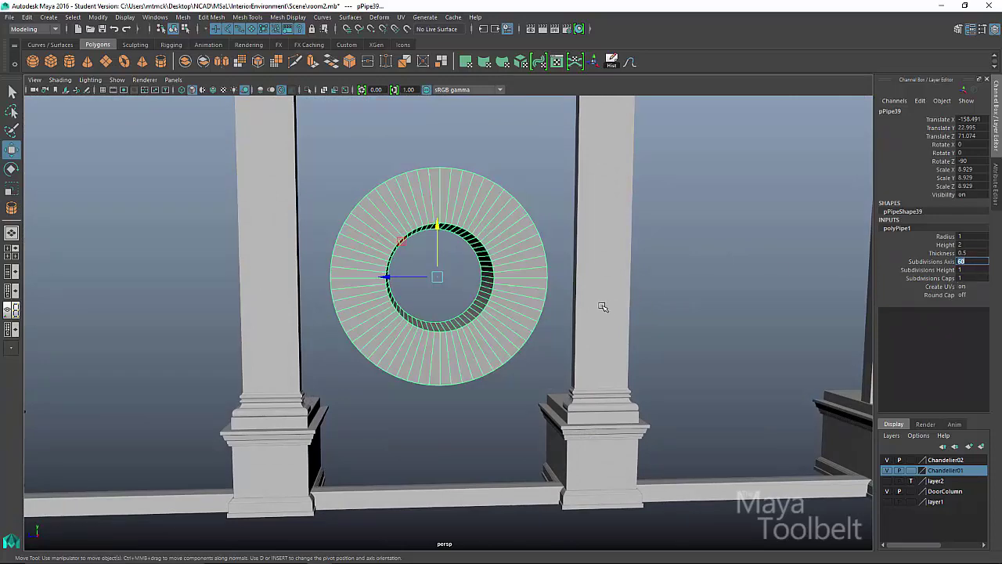
{"action": "left_click_drag", "start_coordinate": [602, 306], "coordinate": [767, 278], "text": "alt"}
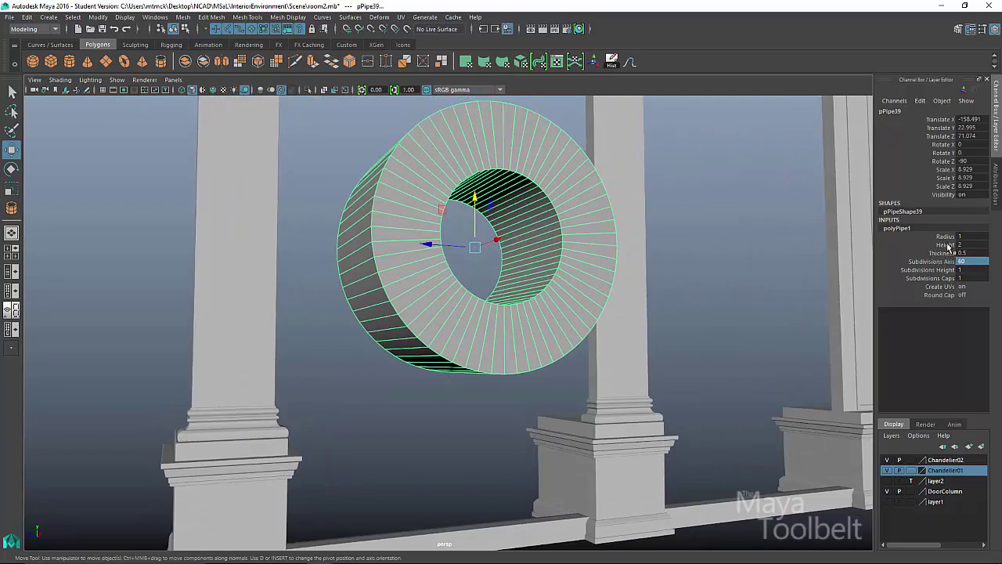
{"action": "left_click", "coordinate": [945, 236]}
{"action": "middle_click_drag", "start_coordinate": [776, 279], "coordinate": [699, 290]}
{"action": "left_click", "coordinate": [945, 253]}
{"action": "left_click_drag", "start_coordinate": [699, 290], "coordinate": [662, 307], "text": "alt"}
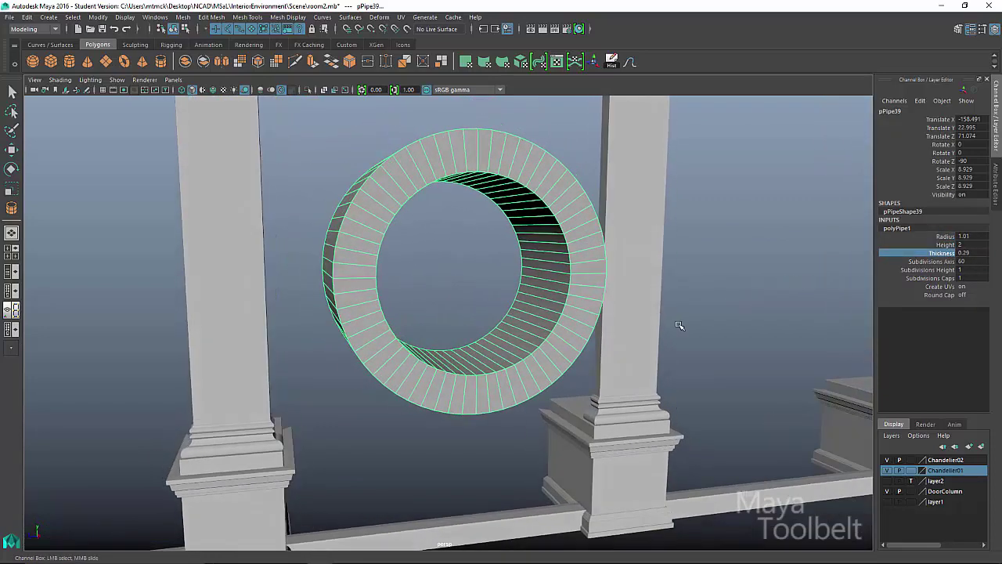
{"action": "middle_click_drag", "start_coordinate": [677, 322], "coordinate": [676, 321]}
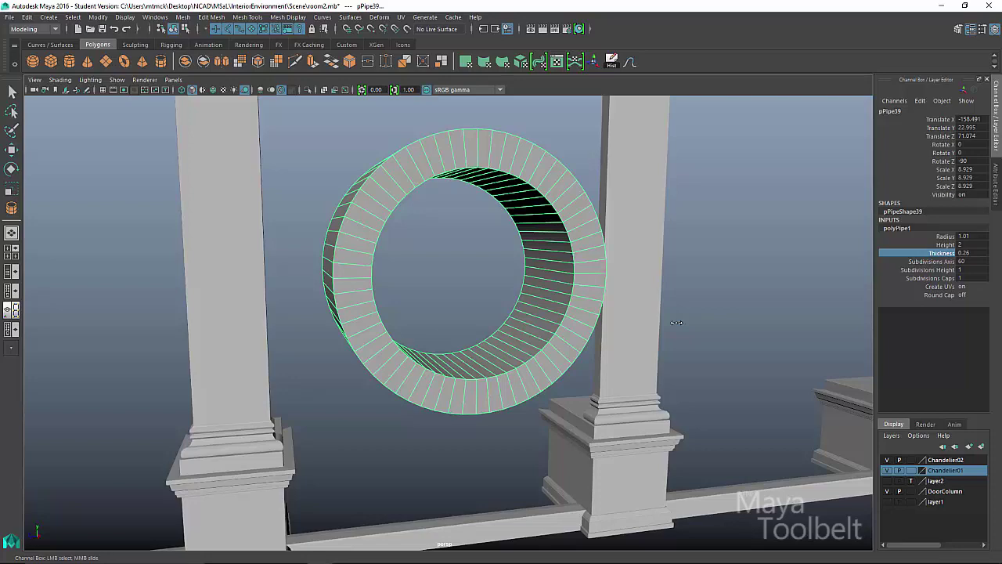
{"action": "left_click_drag", "start_coordinate": [676, 322], "coordinate": [663, 338], "text": "alt"}
Move the ring between the two pilasters to Translate X -167.283 and enlarge its radius to 1.48
{"action": "left_click_drag", "start_coordinate": [548, 270], "coordinate": [584, 321], "text": "alt"}
{"action": "key", "text": "w"}
{"action": "left_click_drag", "start_coordinate": [527, 352], "coordinate": [454, 296]}
{"action": "left_click_drag", "start_coordinate": [615, 323], "coordinate": [653, 330], "text": "alt"}
{"action": "middle_click_drag", "start_coordinate": [653, 330], "coordinate": [659, 332]}
{"action": "left_click_drag", "start_coordinate": [659, 332], "coordinate": [554, 258], "text": "alt"}
{"action": "left_click", "coordinate": [944, 236]}
{"action": "left_click_drag", "start_coordinate": [855, 311], "coordinate": [706, 358], "text": "alt"}
{"action": "middle_click_drag", "start_coordinate": [707, 358], "coordinate": [736, 364]}
Frame the end wall in the side view and centre the ring between the middle pilasters at Translate Z 70.728
{"action": "key", "text": "space"}
{"action": "left_click_drag", "start_coordinate": [736, 364], "coordinate": [731, 392]}
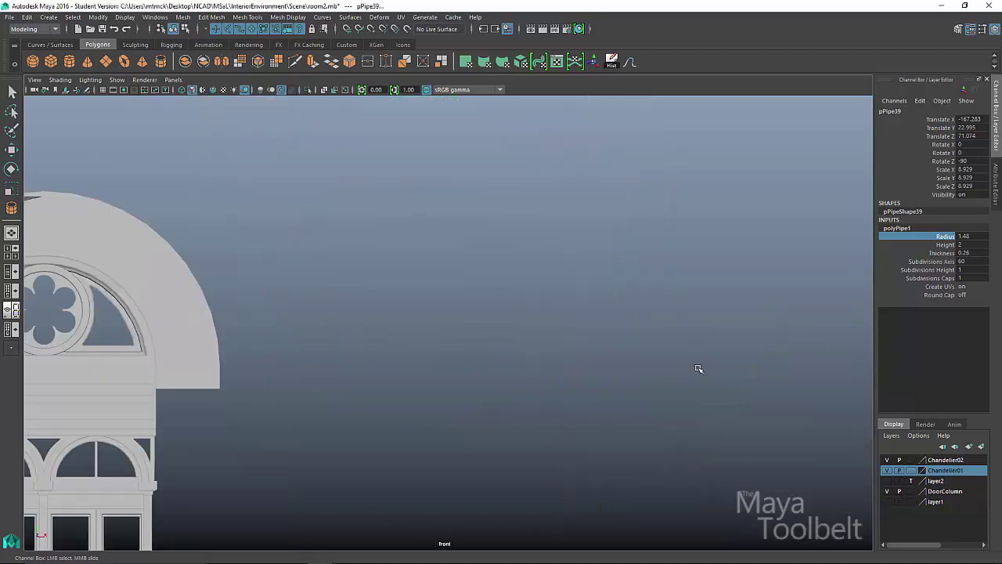
{"action": "key", "text": "f"}
{"action": "key", "text": "space"}
{"action": "left_click_drag", "start_coordinate": [705, 358], "coordinate": [724, 357]}
{"action": "middle_click_drag", "start_coordinate": [497, 404], "coordinate": [563, 144], "text": "alt"}
{"action": "key", "text": "w"}
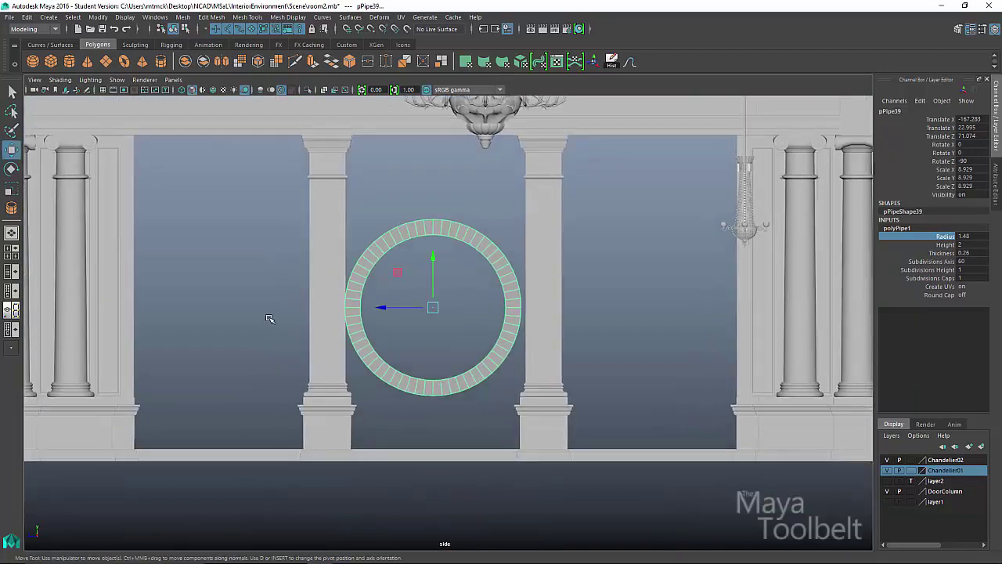
{"action": "scroll", "coordinate": [431, 335], "scroll_direction": "up", "scroll_amount": 4}
{"action": "left_click_drag", "start_coordinate": [378, 303], "coordinate": [381, 304]}
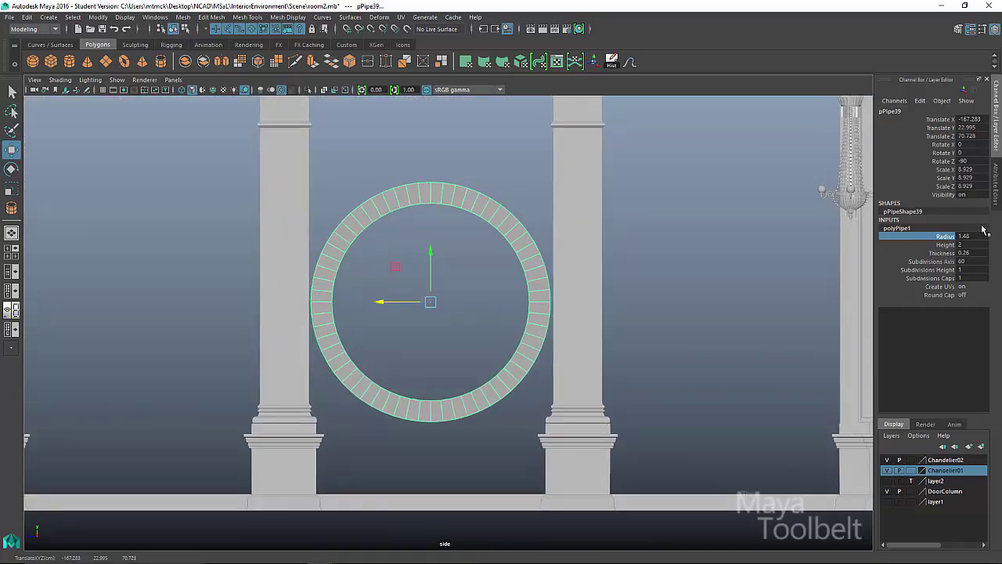
Set the ring's radius to 1.5 and compare the mirror arch's width in the Photoshop reference photo
{"action": "middle_click_drag", "start_coordinate": [703, 332], "coordinate": [702, 333]}
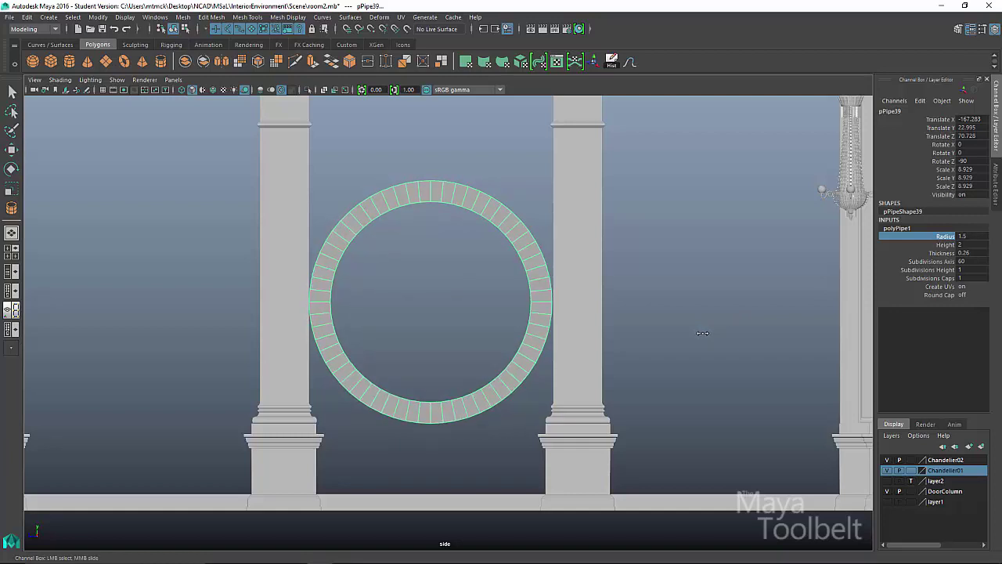
{"action": "key", "text": "w"}
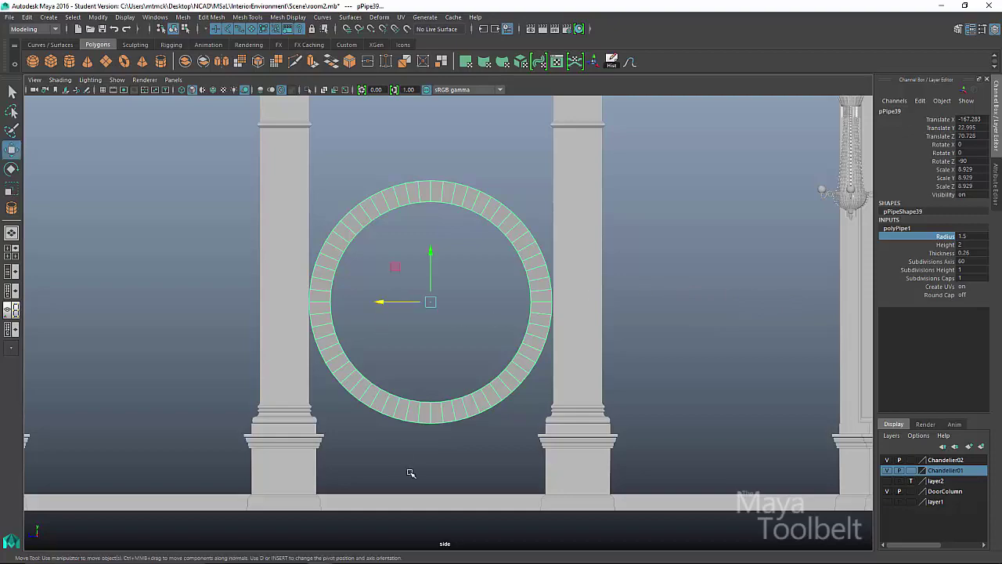
{"action": "key", "text": "alt+Tab"}
{"action": "key", "text": "alt+Tab"}
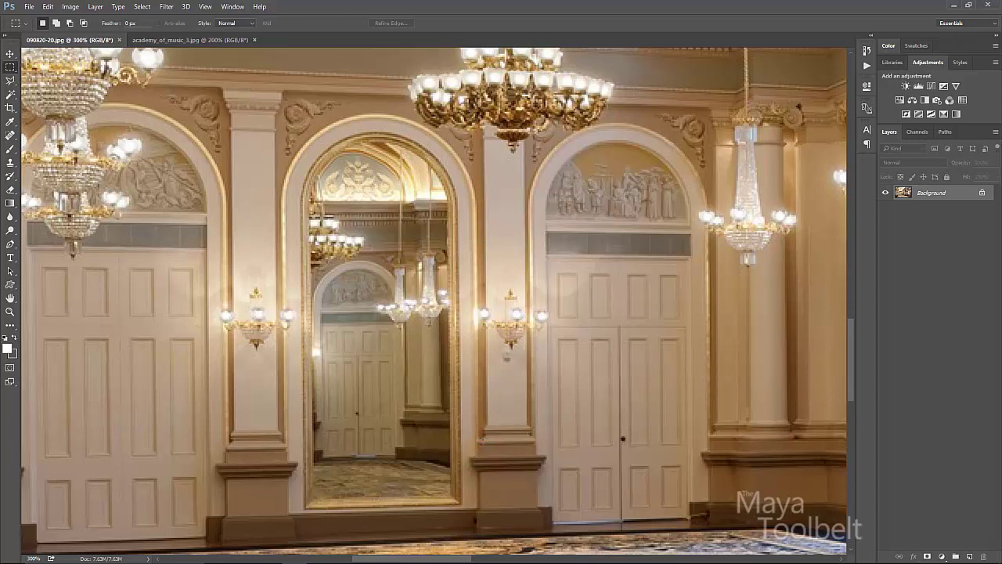
Return to Maya, lower the ring between the pedestals to Translate Y 8.884 and reduce its radius to 1.42
{"action": "key", "text": "alt+Tab"}
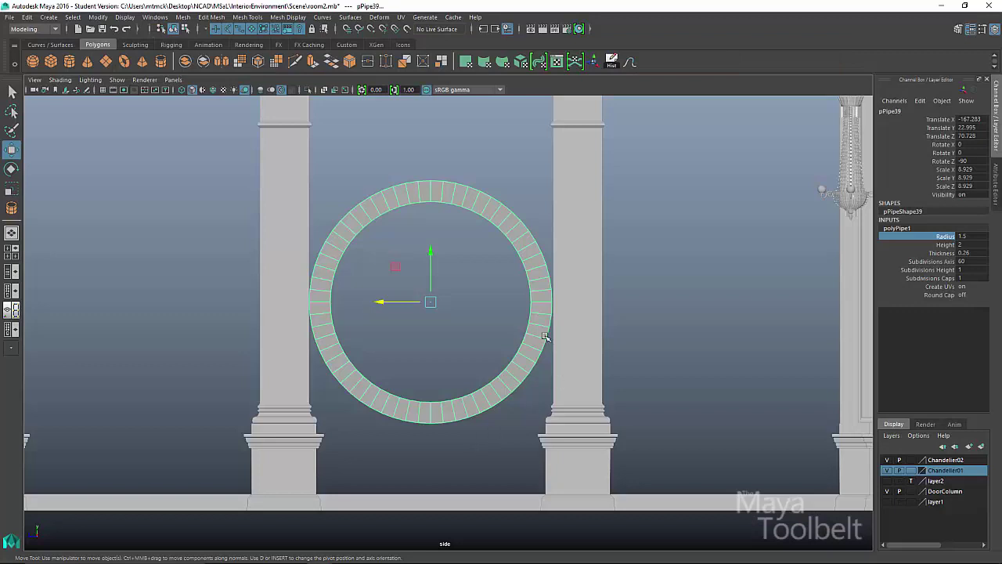
{"action": "left_click_drag", "start_coordinate": [430, 252], "coordinate": [447, 378]}
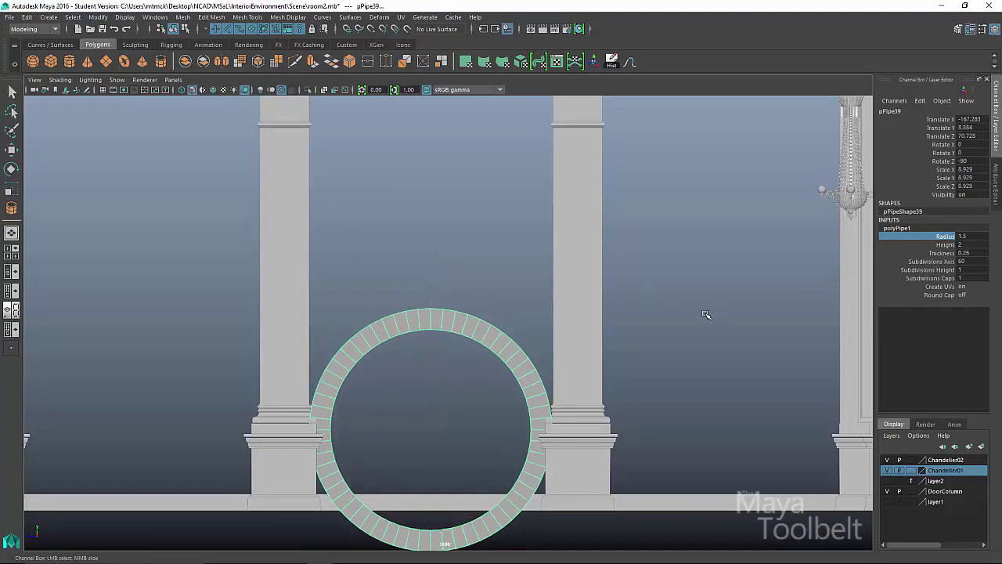
{"action": "middle_click_drag", "start_coordinate": [705, 313], "coordinate": [700, 314]}
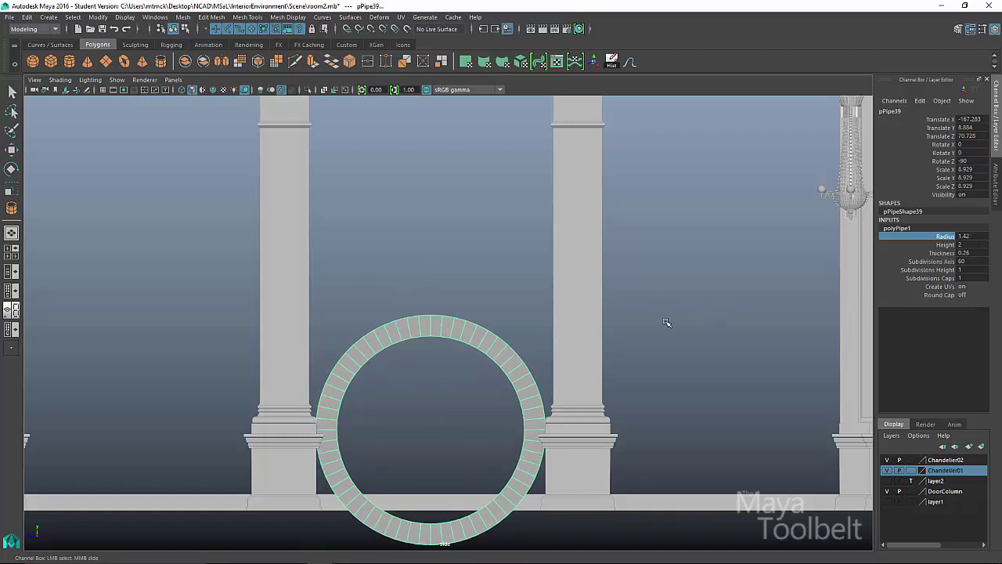
Raise the ring below the entablature to Translate Y 33.738, using the reference photo for its height
{"action": "key", "text": "w"}
{"action": "left_click_drag", "start_coordinate": [431, 380], "coordinate": [426, 168]}
{"action": "middle_click_drag", "start_coordinate": [649, 224], "coordinate": [670, 292], "text": "alt"}
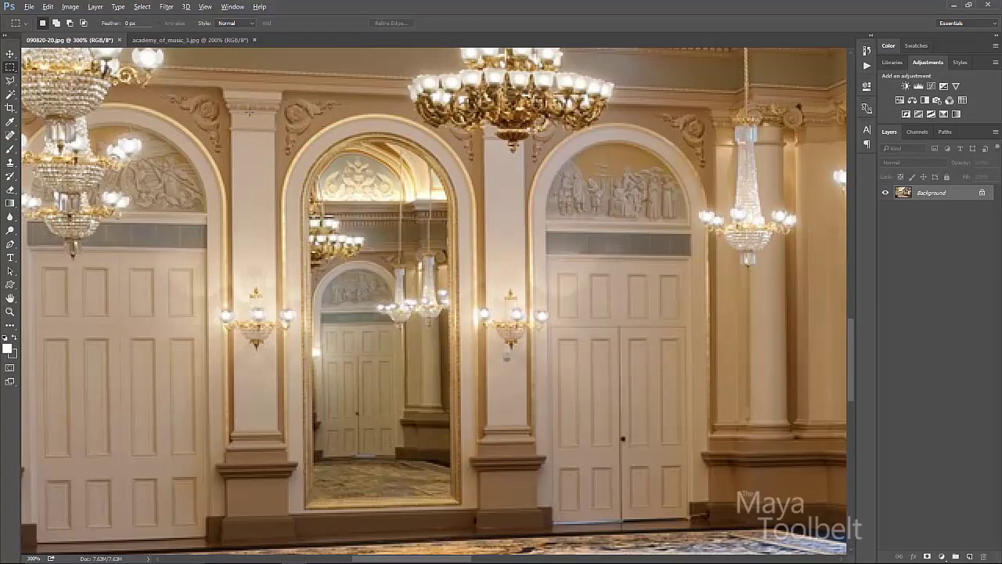
{"action": "key", "text": "alt+Tab"}
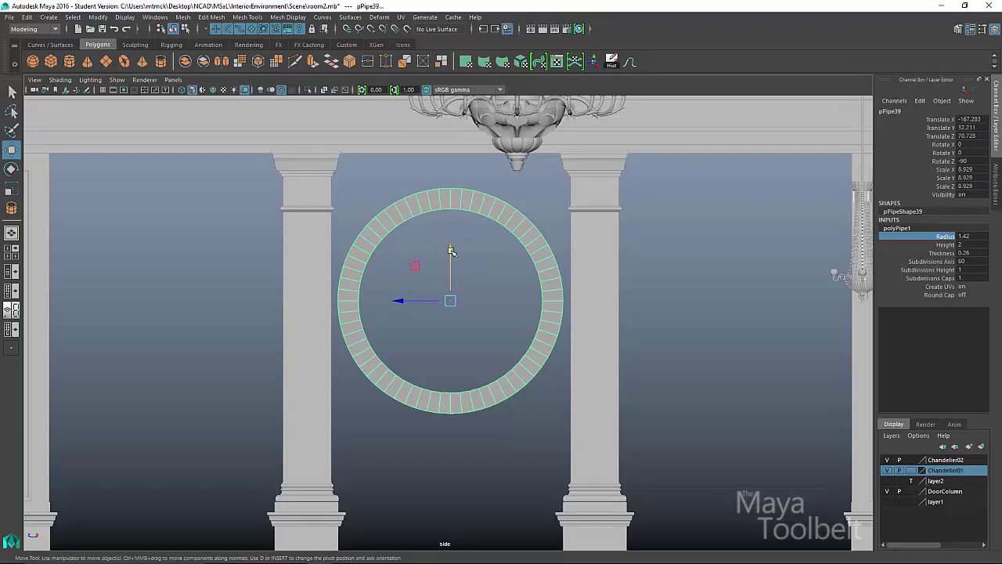
{"action": "left_click_drag", "start_coordinate": [451, 251], "coordinate": [447, 238]}
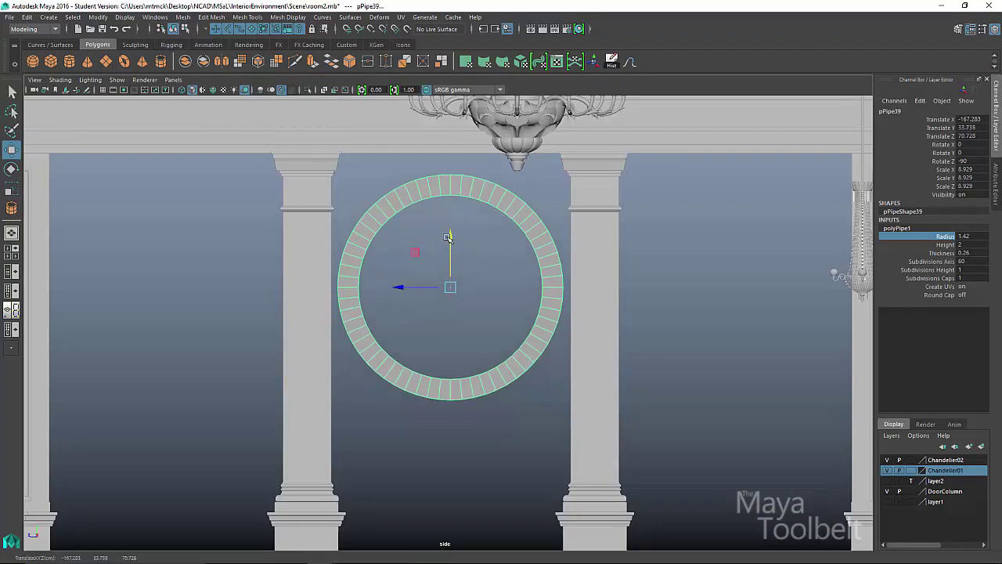
Delete the faces in the lower half of the ring to leave a semicircular arch
{"action": "right_click_drag", "start_coordinate": [392, 205], "coordinate": [359, 303]}
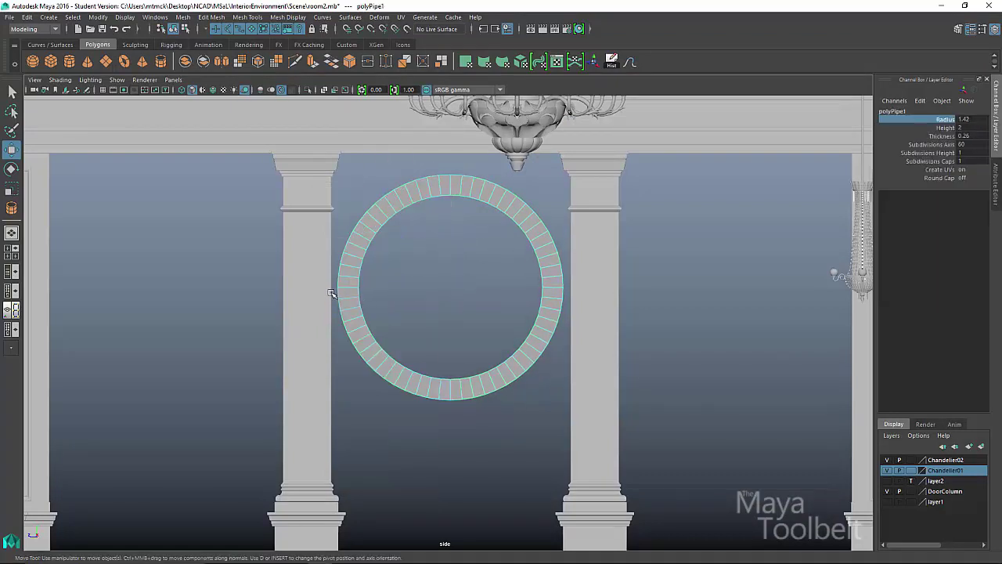
{"action": "left_click_drag", "start_coordinate": [330, 293], "coordinate": [695, 446]}
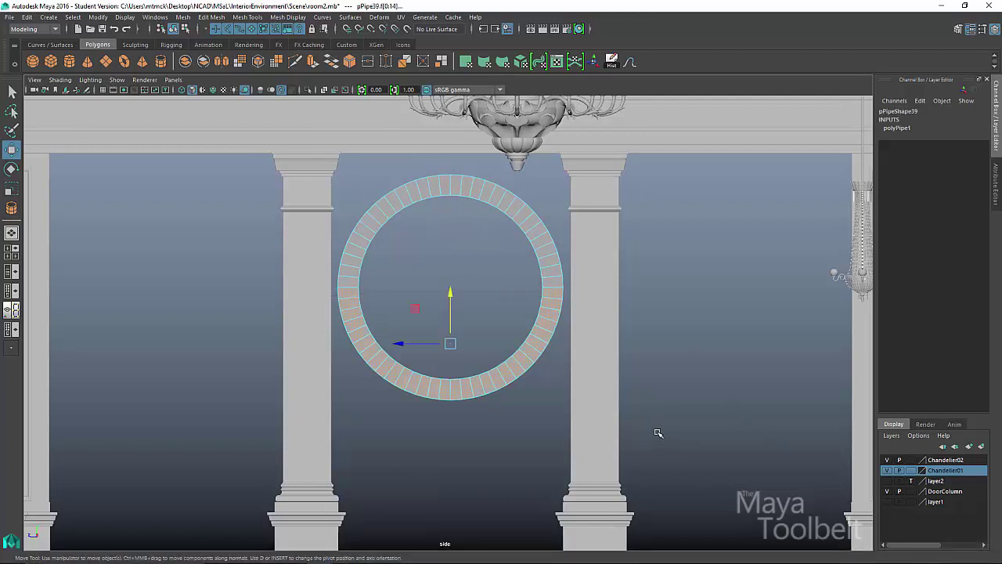
{"action": "key", "text": "Delete"}
Extrude the open border edges at both ends of the arch straight down to the baseboard to form its legs
{"action": "right_click", "coordinate": [401, 191]}
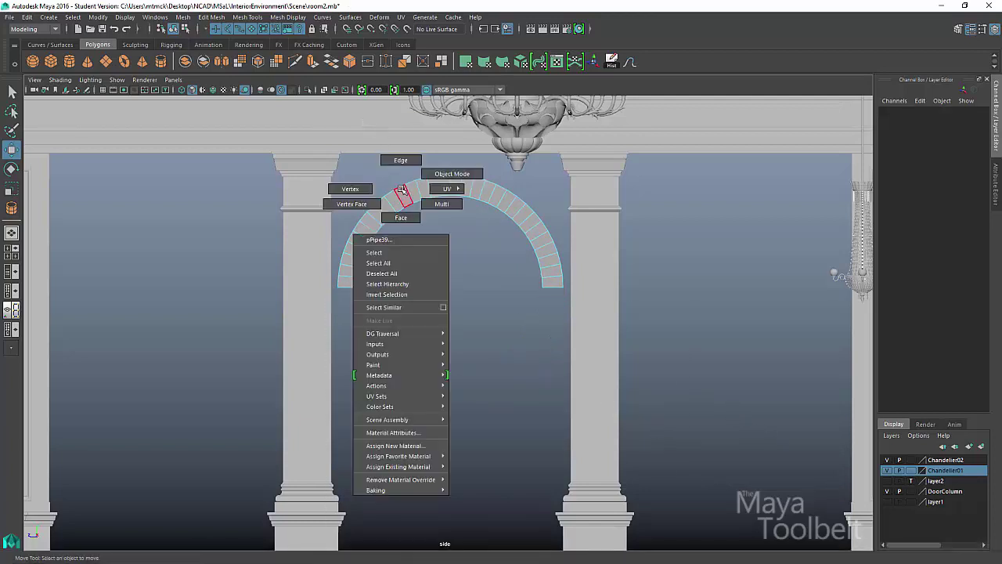
{"action": "left_click", "coordinate": [407, 161]}
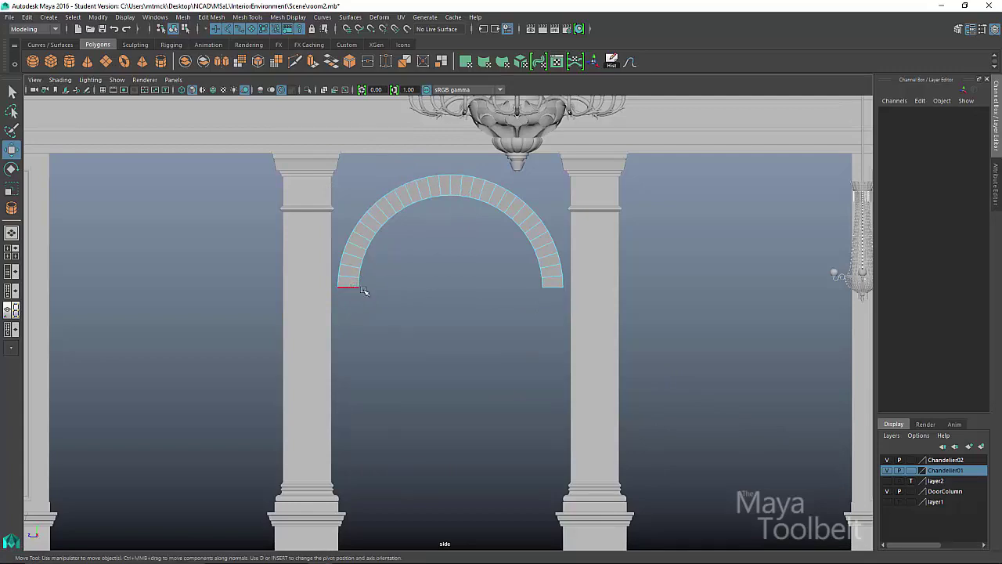
{"action": "left_click", "coordinate": [350, 288]}
{"action": "double_click", "coordinate": [555, 286], "text": "shift"}
{"action": "key", "text": "space"}
{"action": "left_click_drag", "start_coordinate": [556, 286], "coordinate": [572, 252]}
{"action": "middle_click_drag", "start_coordinate": [569, 234], "coordinate": [573, 298], "text": "alt"}
{"action": "scroll", "coordinate": [573, 297], "scroll_direction": "down", "scroll_amount": 1}
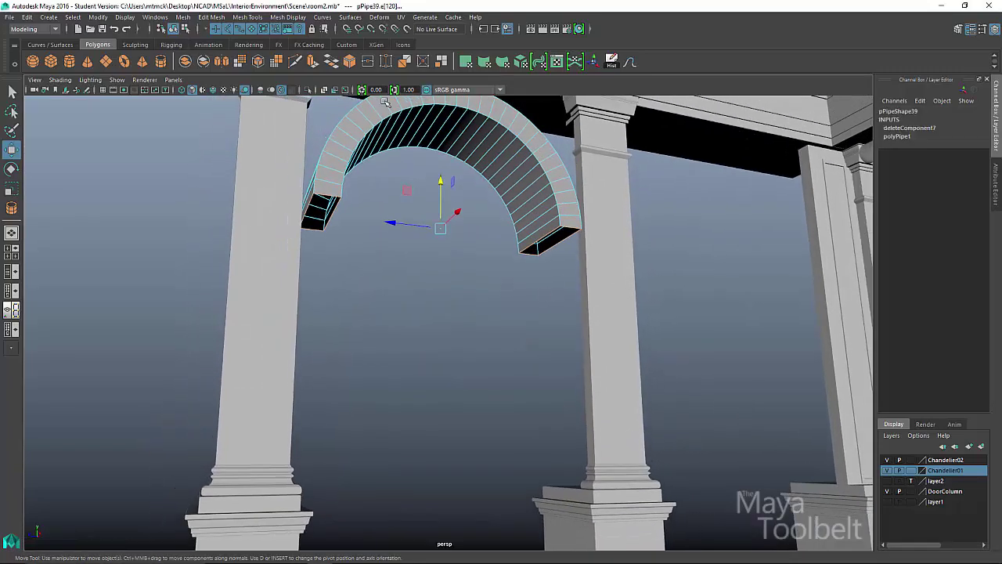
{"action": "left_click", "coordinate": [218, 18]}
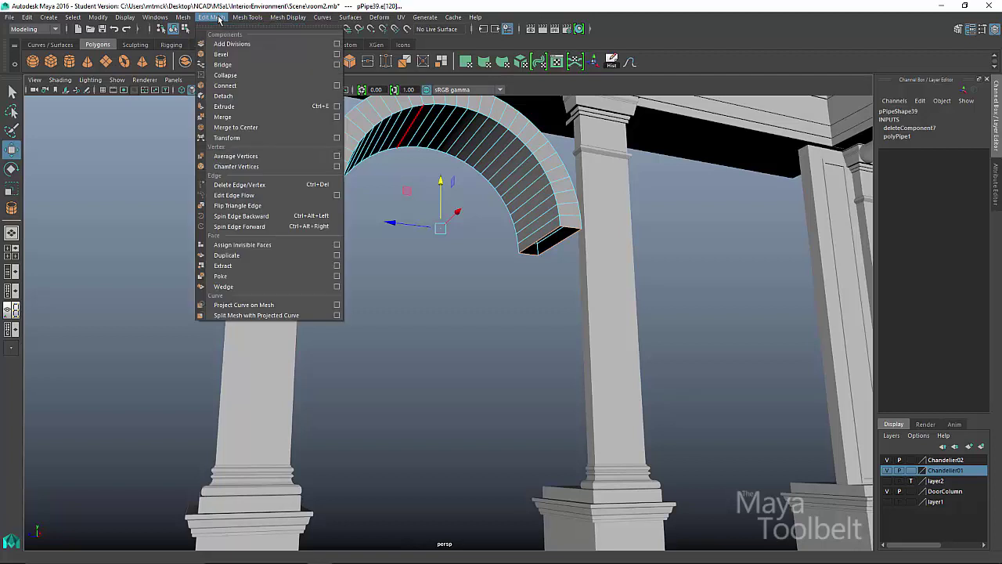
{"action": "left_click", "coordinate": [227, 106]}
{"action": "key", "text": "q"}
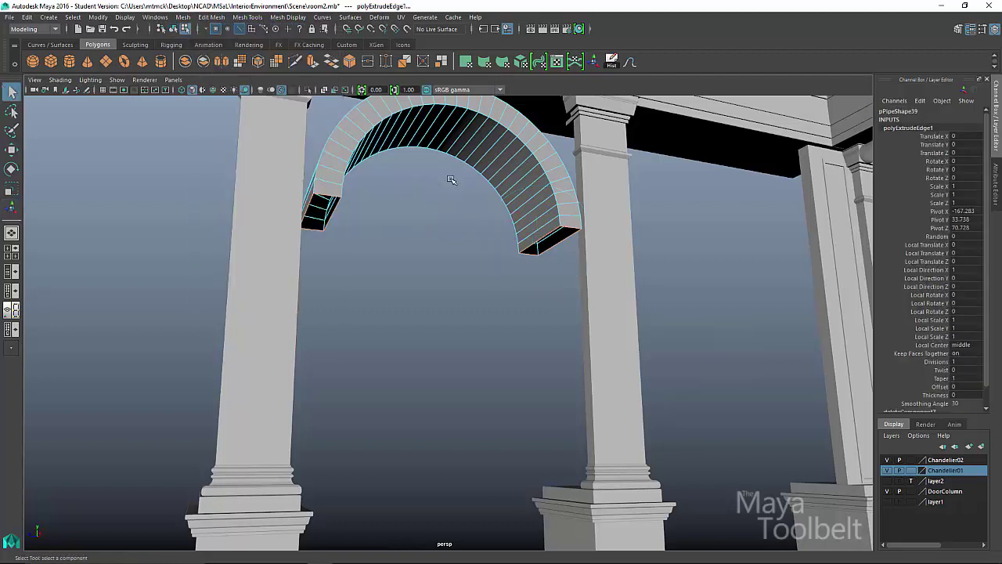
{"action": "key", "text": "w"}
{"action": "left_click_drag", "start_coordinate": [441, 180], "coordinate": [501, 489]}
Inspect the arch legs near the floor and select their bottom edges at the baseboard
{"action": "middle_click_drag", "start_coordinate": [699, 328], "coordinate": [684, 212], "text": "alt"}
{"action": "left_click_drag", "start_coordinate": [684, 212], "coordinate": [683, 226], "text": "alt"}
{"action": "middle_click_drag", "start_coordinate": [683, 225], "coordinate": [683, 253]}
{"action": "left_click_drag", "start_coordinate": [688, 228], "coordinate": [637, 260], "text": "alt"}
{"action": "left_click_drag", "start_coordinate": [571, 413], "coordinate": [598, 450], "text": "alt"}
{"action": "middle_click_drag", "start_coordinate": [593, 419], "coordinate": [572, 304], "text": "alt"}
{"action": "scroll", "coordinate": [578, 317], "scroll_direction": "up", "scroll_amount": 3}
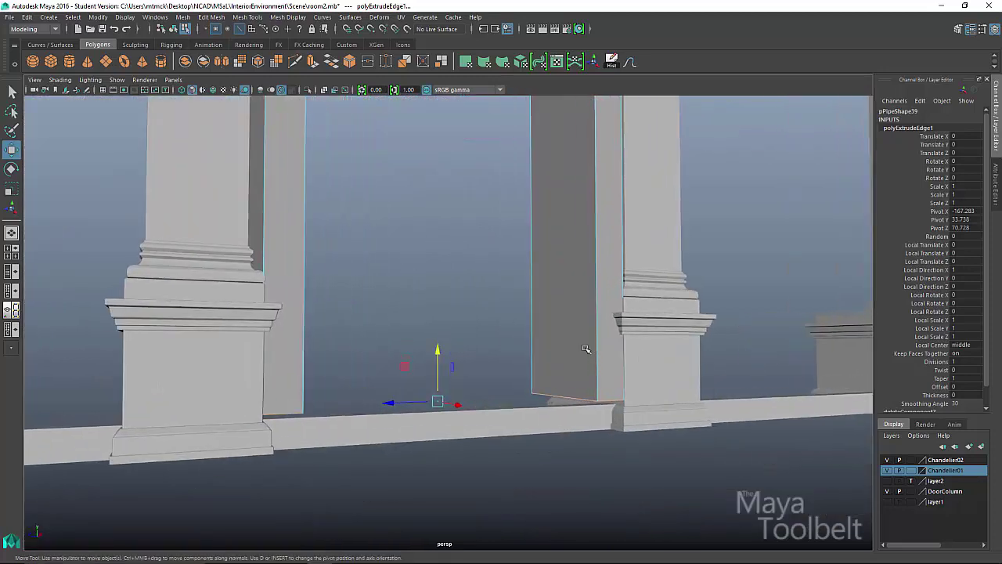
{"action": "right_click_drag", "start_coordinate": [580, 366], "coordinate": [580, 229]}
{"action": "left_click", "coordinate": [550, 396]}
{"action": "left_click_drag", "start_coordinate": [550, 396], "coordinate": [440, 356], "text": "alt"}
{"action": "left_click", "coordinate": [327, 383], "text": "shift"}
Switch to Photoshop to check how the mirror arch meets the baseboard in the reference photo, and return to Maya
{"action": "key", "text": "alt+Tab"}
{"action": "key", "text": "alt+Tab"}
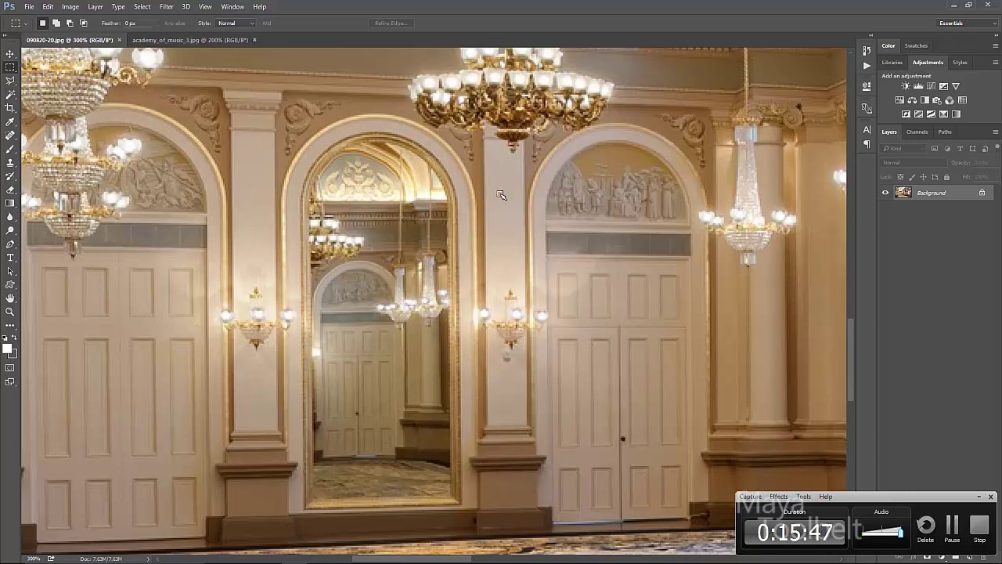
{"action": "key", "text": "alt+Tab"}
{"action": "key", "text": "alt+Tab"}
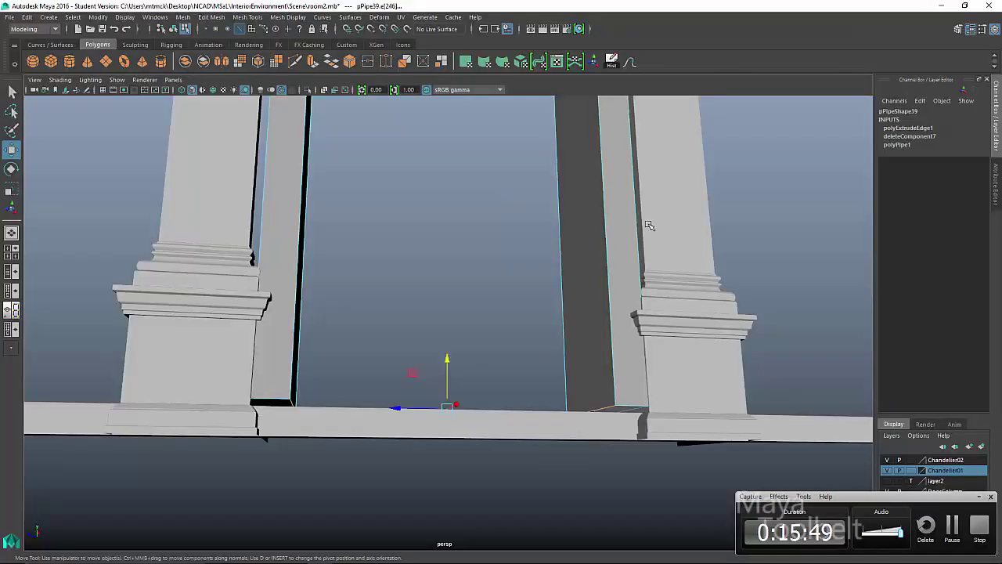
Raise the bottom edges of both arch legs slightly above the baseboard
{"action": "left_click_drag", "start_coordinate": [447, 359], "coordinate": [448, 354]}
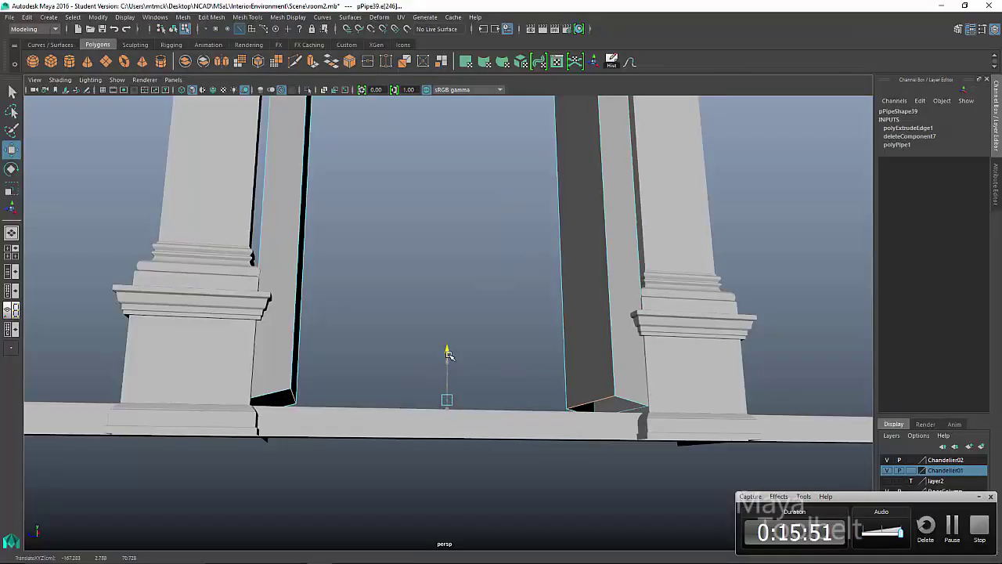
{"action": "left_click_drag", "start_coordinate": [567, 361], "coordinate": [540, 391], "text": "alt"}
{"action": "key", "text": "super"}
{"action": "key", "text": "super"}
Append a horizontal polygon between the inner bottom edges of the two arch legs to form a sill
{"action": "left_click", "coordinate": [484, 161]}
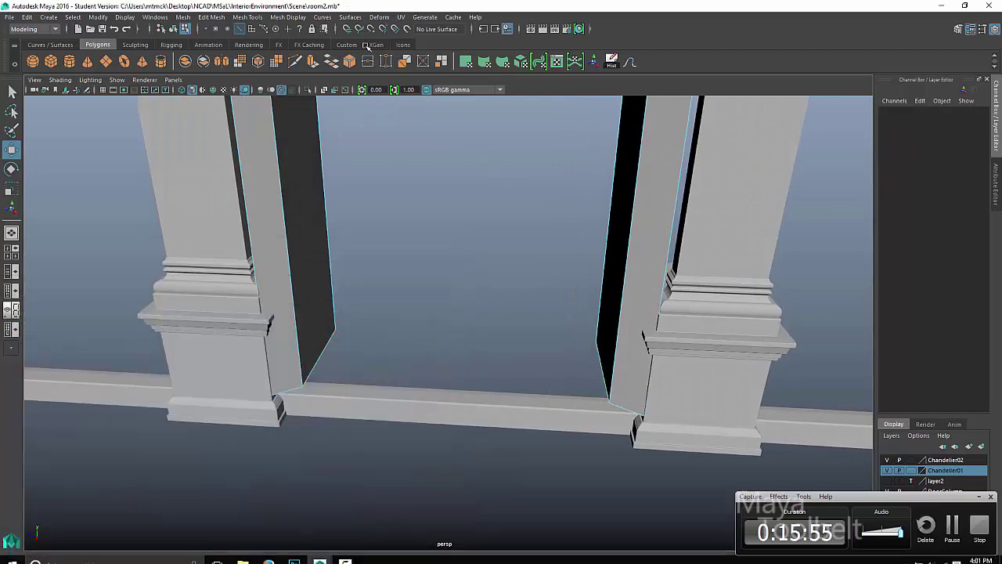
{"action": "left_click", "coordinate": [255, 17]}
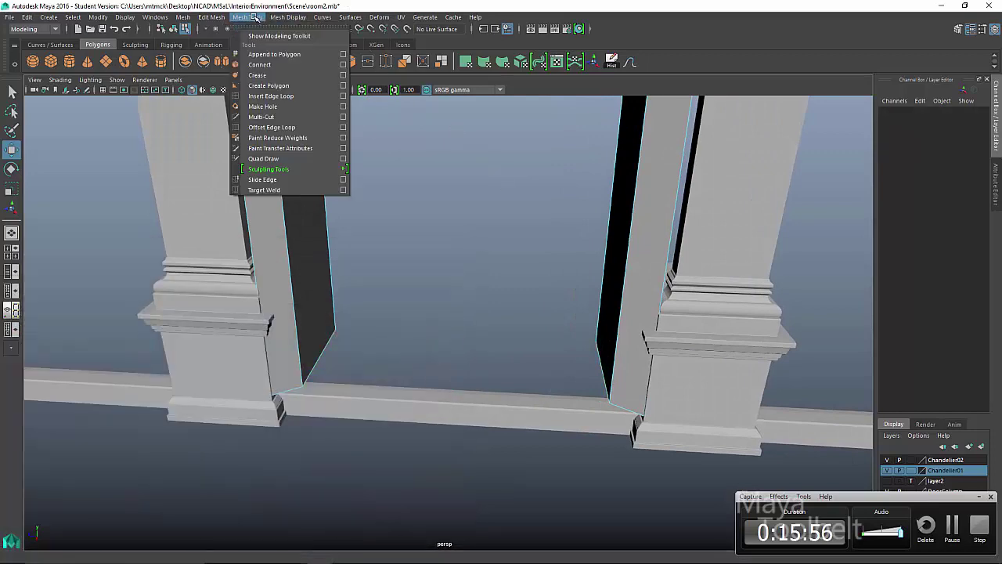
{"action": "left_click", "coordinate": [270, 55]}
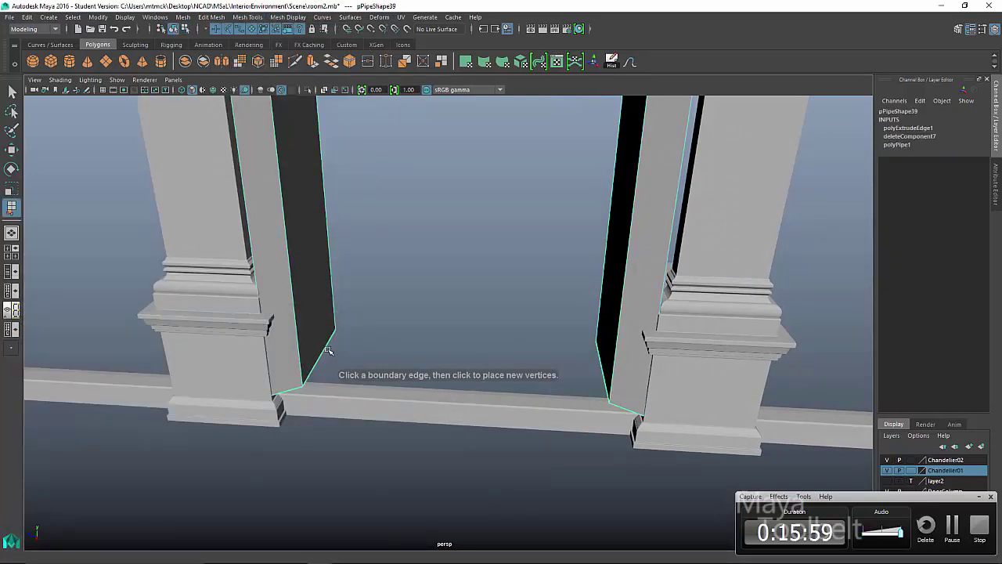
{"action": "left_click", "coordinate": [327, 349]}
{"action": "left_click_drag", "start_coordinate": [331, 350], "coordinate": [519, 346], "text": "alt"}
{"action": "left_click", "coordinate": [551, 324]}
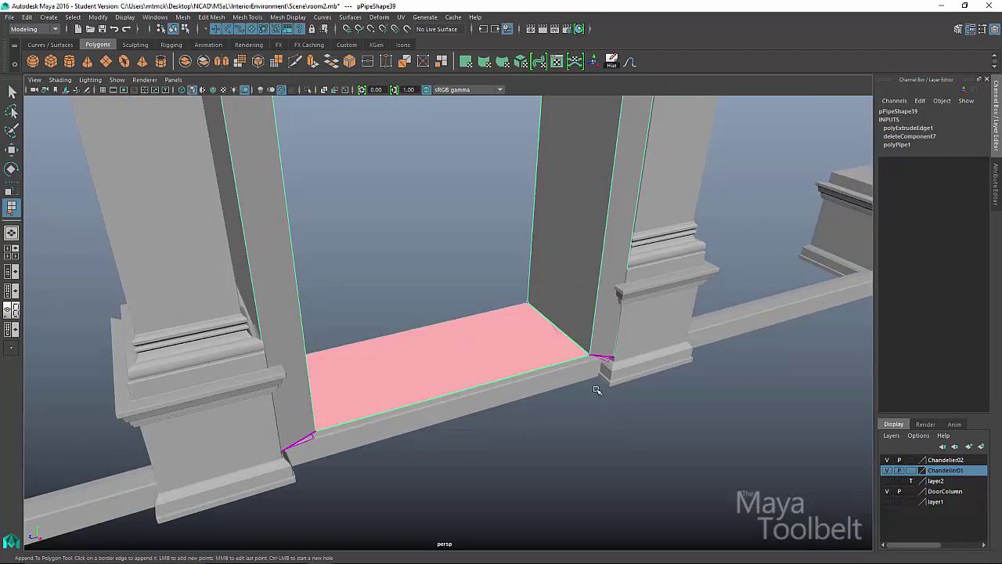
{"action": "left_click_drag", "start_coordinate": [596, 389], "coordinate": [604, 428], "text": "alt"}
{"action": "key", "text": "Return"}
{"action": "key", "text": "w"}
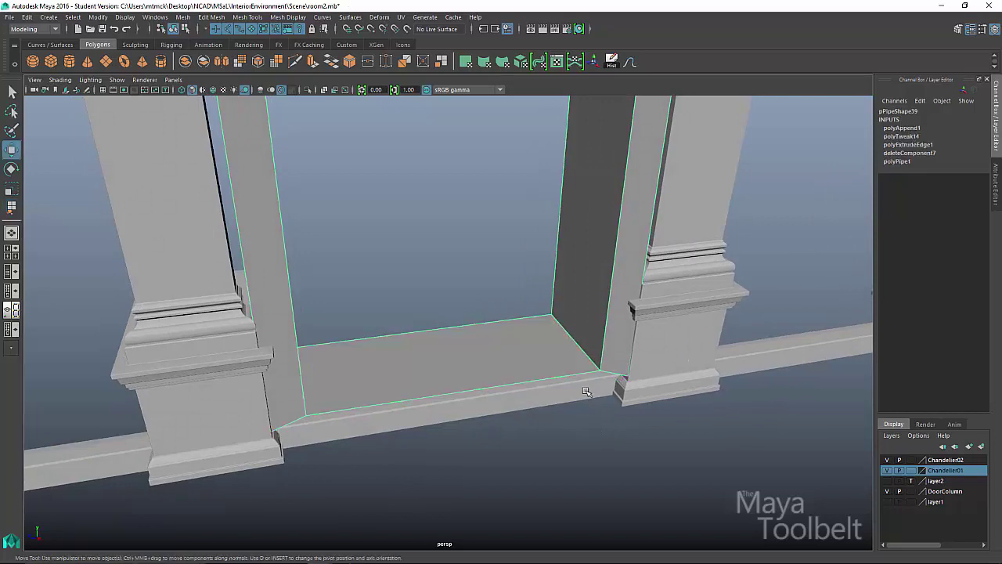
Append a polygon across the front between the bottom edges of the legs to form the frame's lower rail
{"action": "key", "text": "g"}
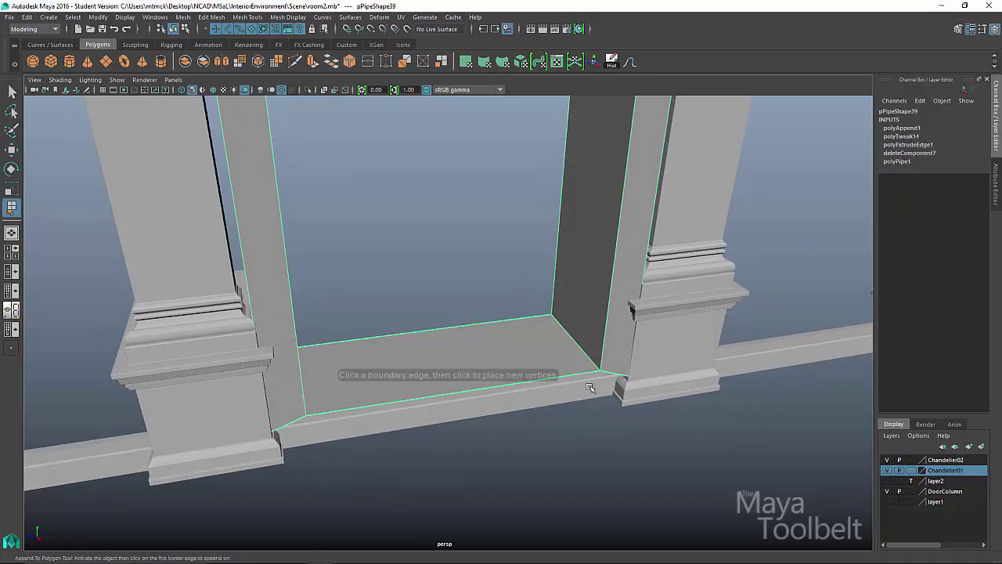
{"action": "left_click_drag", "start_coordinate": [530, 411], "coordinate": [303, 383], "text": "alt"}
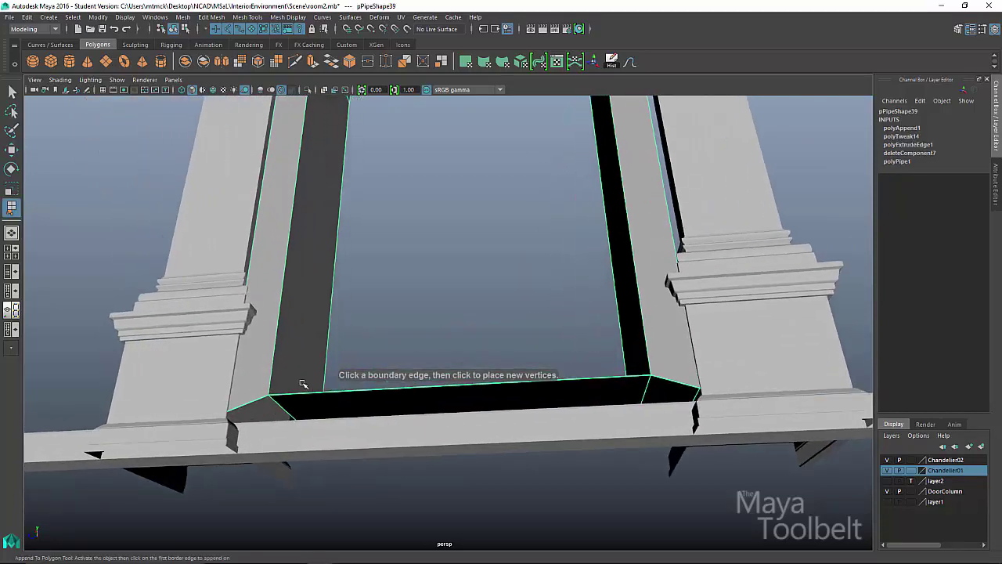
{"action": "left_click", "coordinate": [680, 397]}
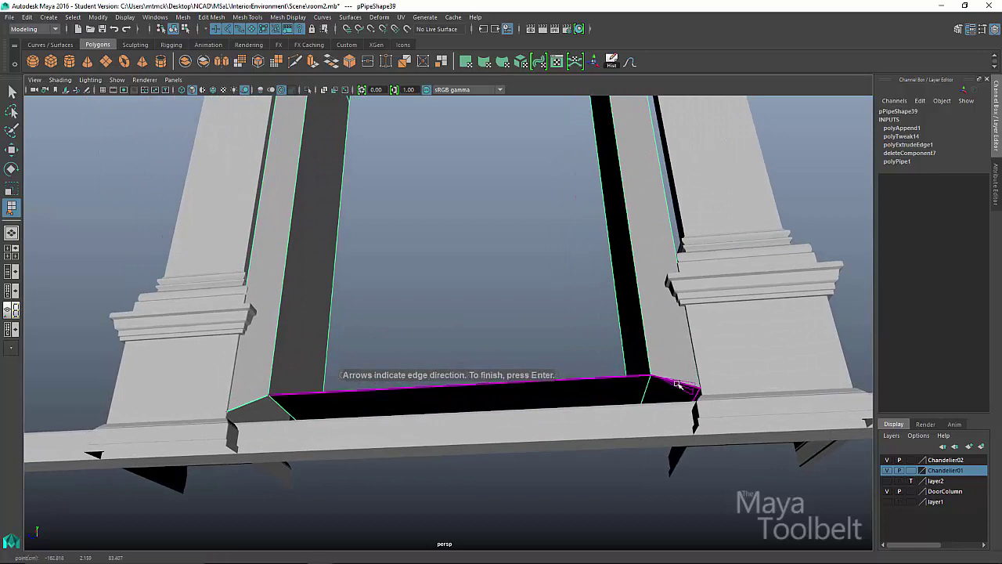
{"action": "left_click", "coordinate": [678, 384]}
{"action": "key", "text": "Return"}
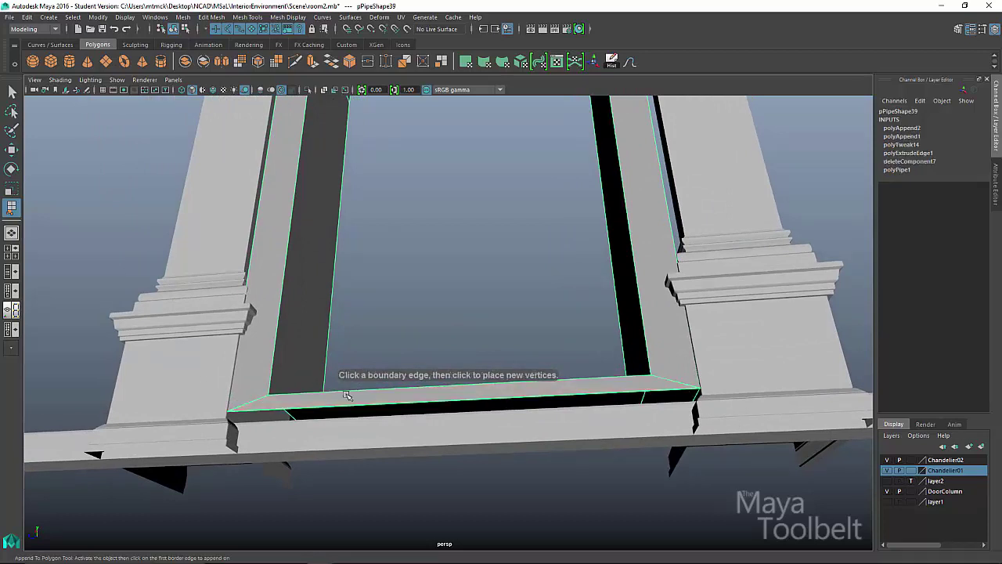
{"action": "key", "text": "w"}
Move the lower rail's bottom front edge straight down to the baseboard
{"action": "right_click_drag", "start_coordinate": [308, 405], "coordinate": [302, 227]}
{"action": "left_click", "coordinate": [312, 393]}
{"action": "left_click_drag", "start_coordinate": [312, 392], "coordinate": [356, 412], "text": "alt"}
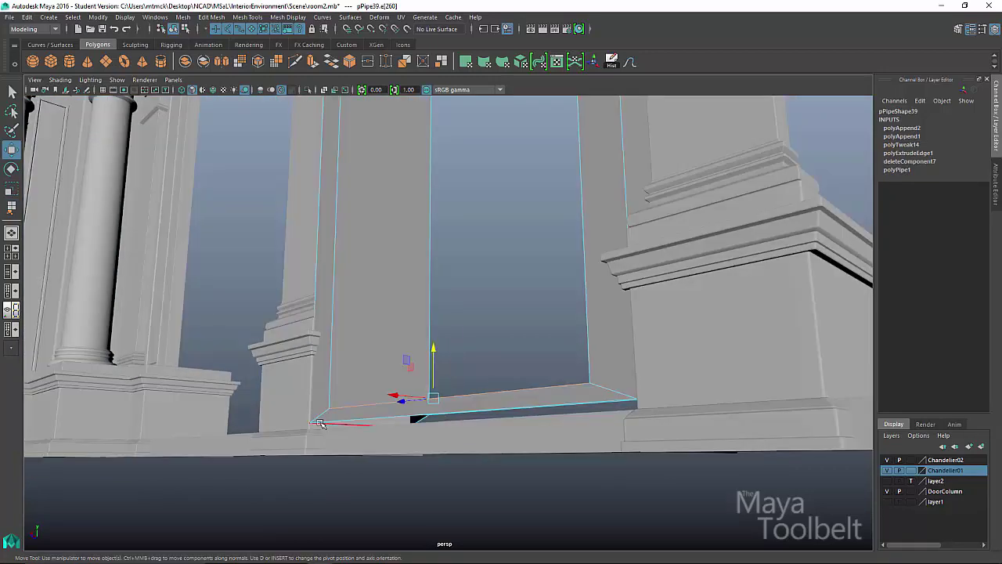
{"action": "left_click_drag", "start_coordinate": [434, 363], "coordinate": [436, 382]}
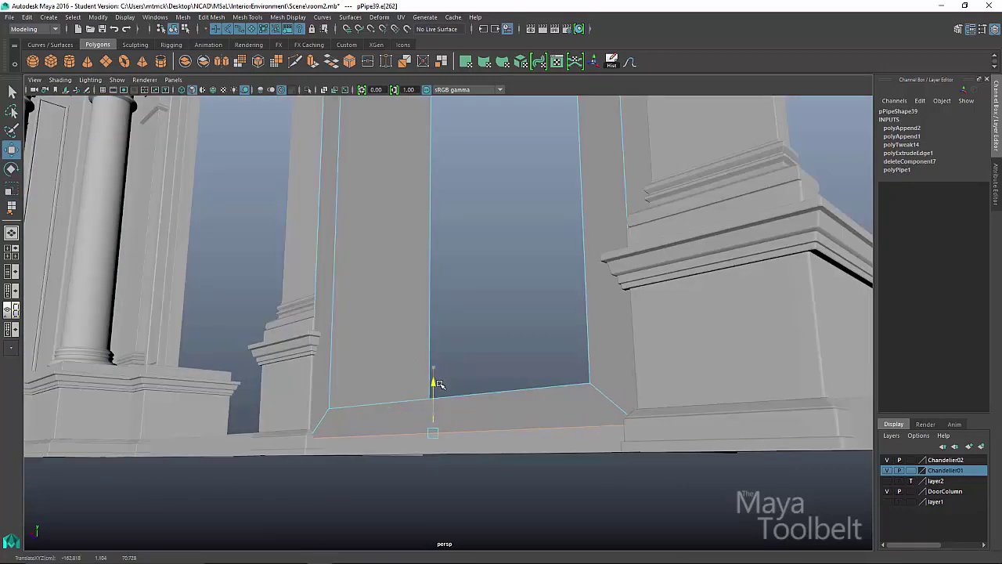
Move the whole arch frame along X between the pilasters to a Translate X of -168.799
{"action": "left_click", "coordinate": [184, 29]}
{"action": "left_click", "coordinate": [173, 29]}
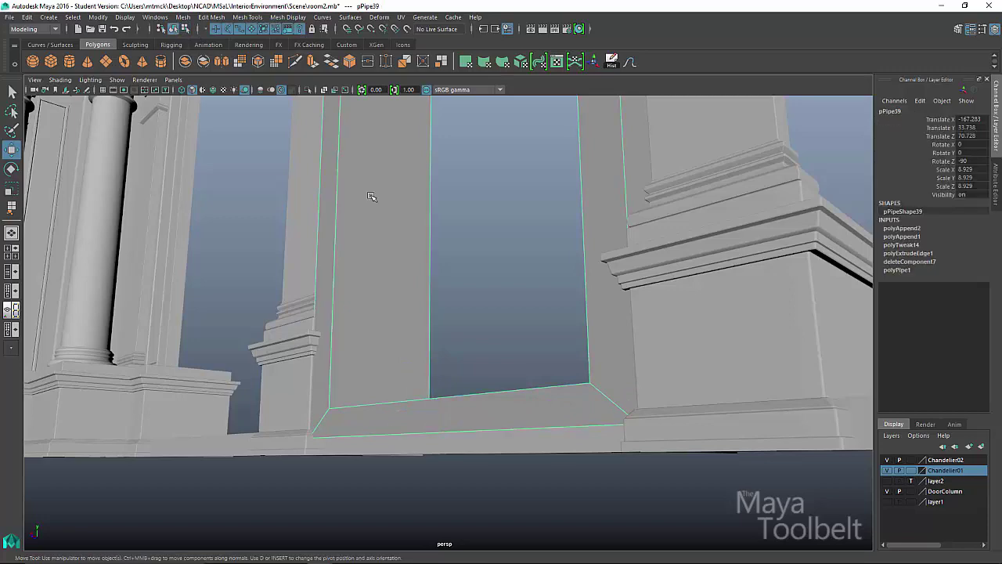
{"action": "left_click_drag", "start_coordinate": [457, 254], "coordinate": [466, 227], "text": "alt"}
{"action": "left_click_drag", "start_coordinate": [484, 313], "coordinate": [539, 318], "text": "alt"}
{"action": "middle_click_drag", "start_coordinate": [601, 358], "coordinate": [598, 356]}
{"action": "left_click_drag", "start_coordinate": [653, 356], "coordinate": [590, 284], "text": "alt"}
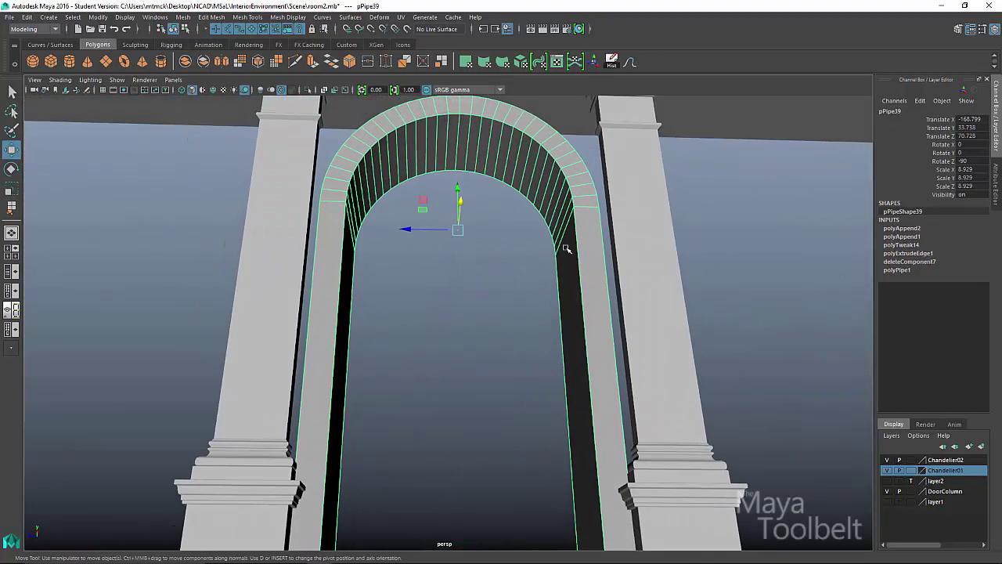
Bevel the inner front edge loop of the arch frame with a fraction of 0.05 and 2 segments
{"action": "right_click_drag", "start_coordinate": [567, 252], "coordinate": [571, 192]}
{"action": "double_click", "coordinate": [567, 183]}
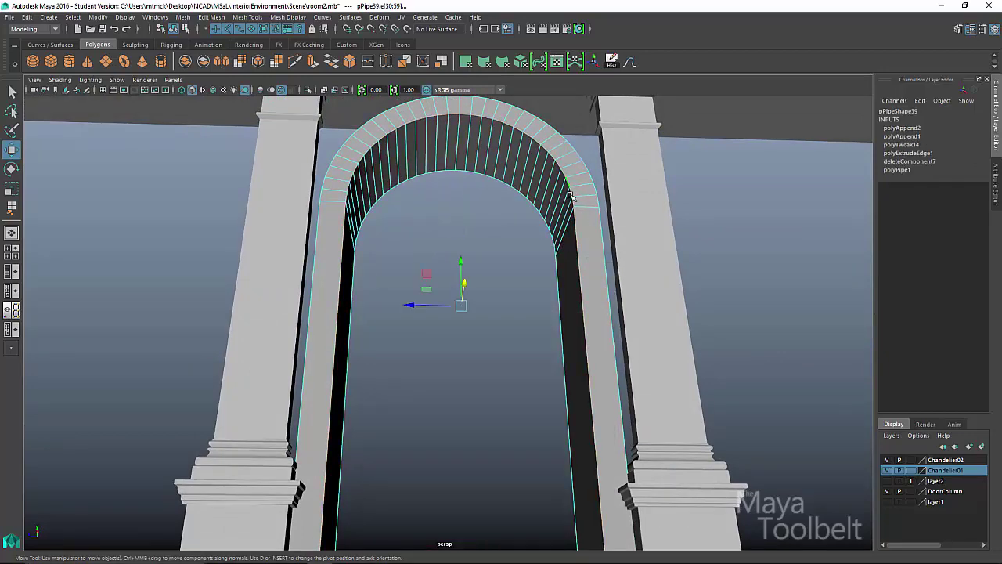
{"action": "left_click_drag", "start_coordinate": [570, 191], "coordinate": [503, 252], "text": "alt"}
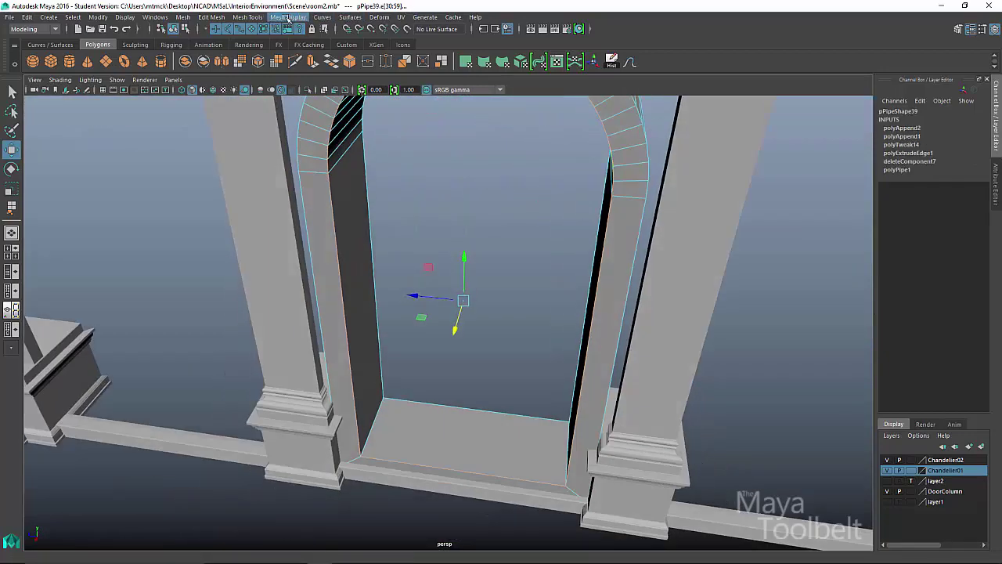
{"action": "left_click", "coordinate": [214, 17]}
{"action": "left_click", "coordinate": [235, 47]}
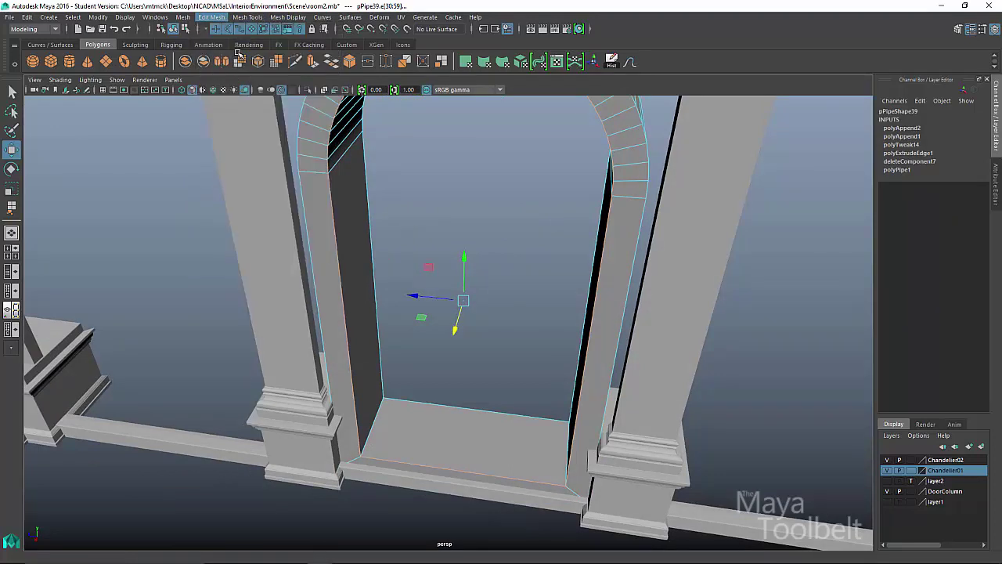
{"action": "mouse_move", "coordinate": [683, 336]}
{"action": "left_mouse_down"}
{"action": "mouse_move", "coordinate": [666, 341]}
{"action": "mouse_move", "coordinate": [684, 348]}
{"action": "mouse_move", "coordinate": [664, 337]}
{"action": "mouse_move", "coordinate": [673, 341]}
{"action": "left_mouse_up"}
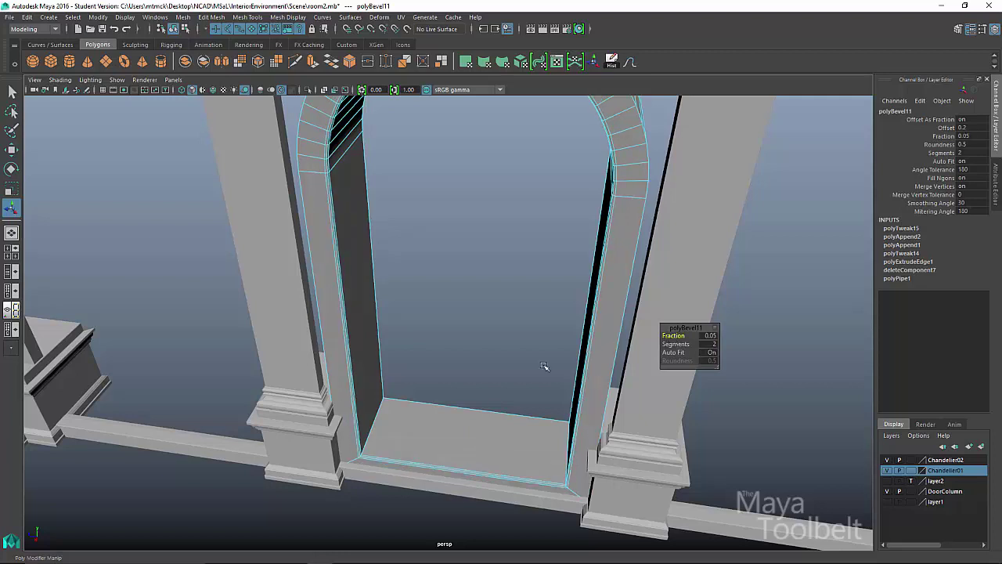
{"action": "key", "text": "w"}
Bevel the outer front edge loop of the arch frame with a fraction of 0.07 and 2 segments
{"action": "left_click", "coordinate": [378, 415]}
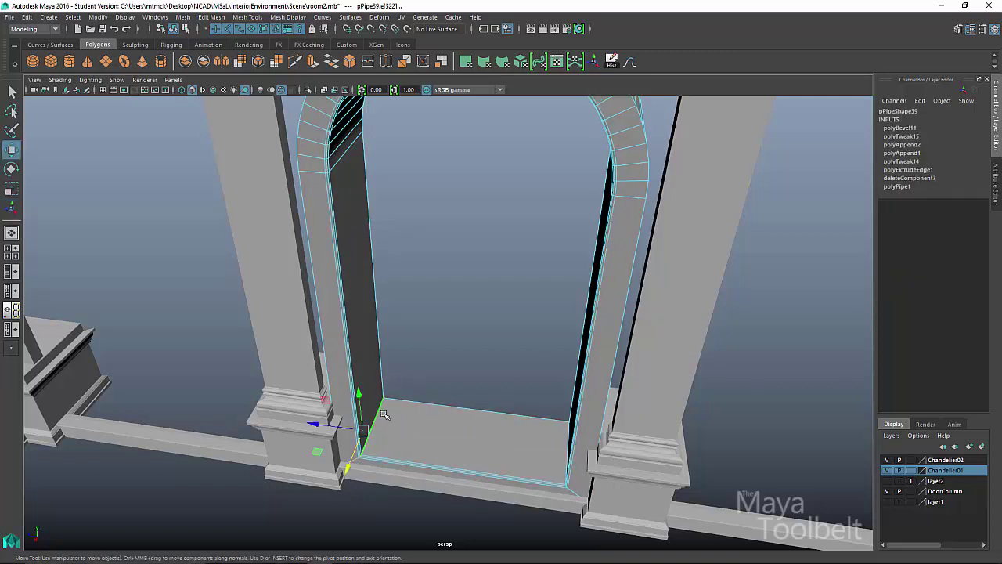
{"action": "left_click_drag", "start_coordinate": [488, 443], "coordinate": [535, 446], "text": "alt"}
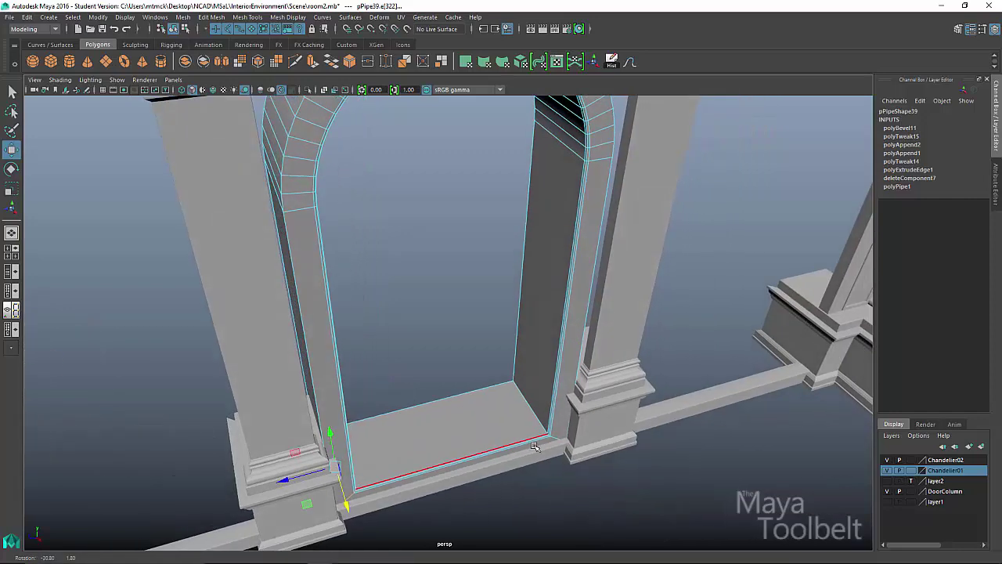
{"action": "double_click", "coordinate": [535, 446]}
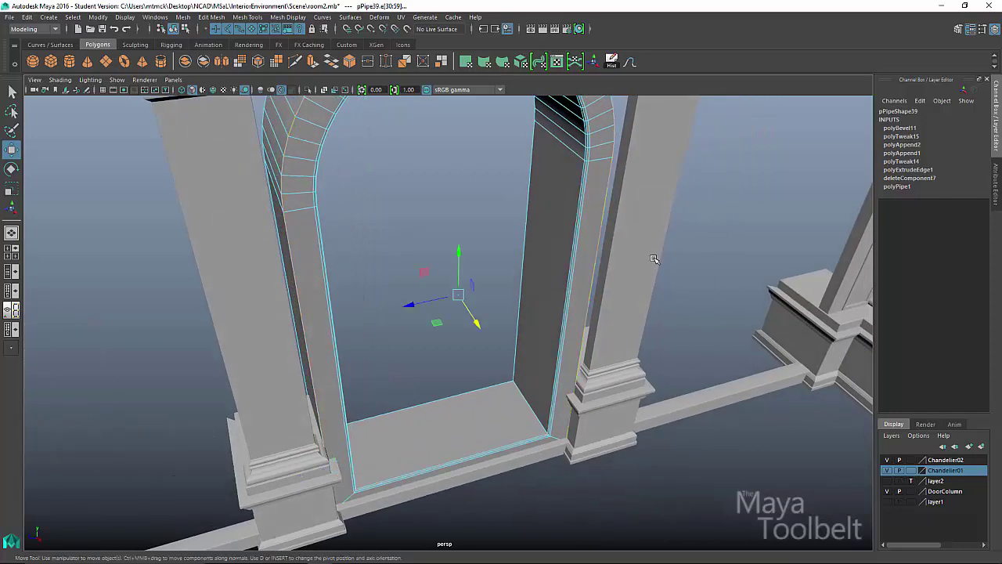
{"action": "left_click_drag", "start_coordinate": [653, 259], "coordinate": [657, 270], "text": "alt"}
{"action": "key", "text": "ctrl+b"}
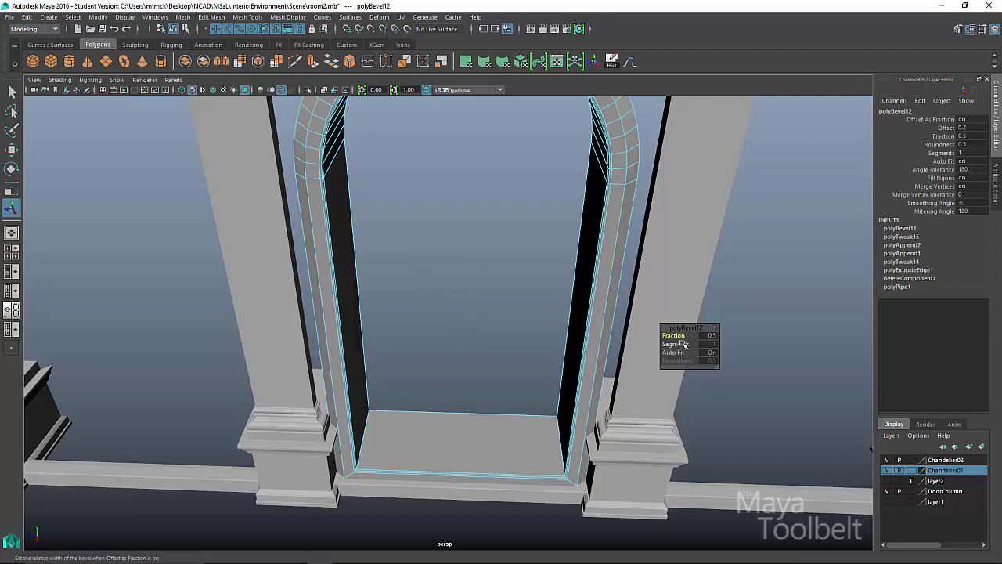
{"action": "left_click_drag", "start_coordinate": [684, 346], "coordinate": [661, 338]}
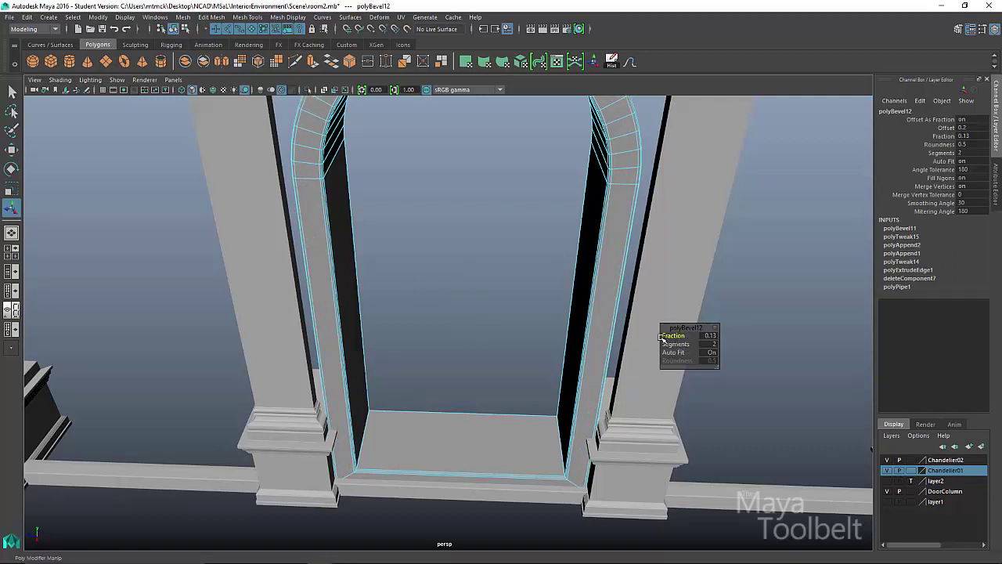
{"action": "left_click_drag", "start_coordinate": [604, 321], "coordinate": [530, 290], "text": "alt"}
{"action": "middle_click_drag", "start_coordinate": [548, 306], "coordinate": [549, 311]}
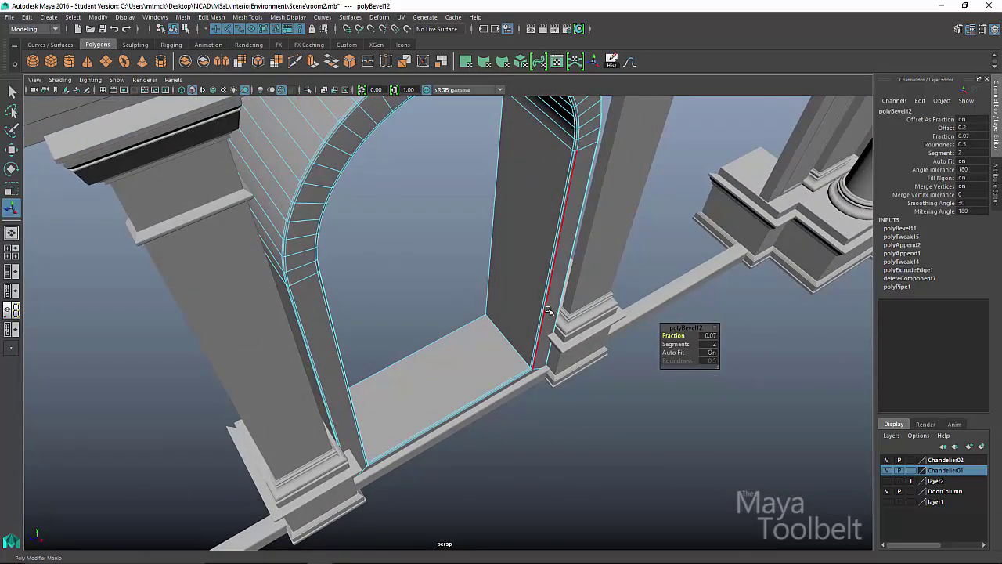
{"action": "left_click_drag", "start_coordinate": [549, 311], "coordinate": [499, 274], "text": "alt"}
{"action": "key", "text": "w"}
{"action": "left_click_drag", "start_coordinate": [519, 320], "coordinate": [508, 307], "text": "alt"}
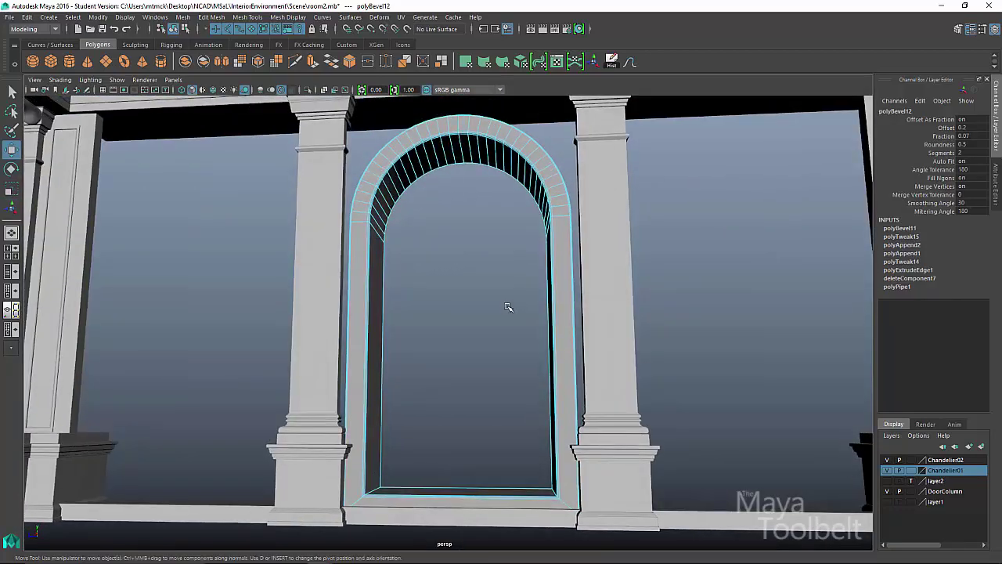
Inspect the bevelled arch frame, compare it with the mirror arch in the Photoshop reference photo, and return to Maya
{"action": "left_click_drag", "start_coordinate": [463, 279], "coordinate": [447, 322], "text": "alt"}
{"action": "left_click", "coordinate": [173, 29]}
{"action": "left_click_drag", "start_coordinate": [450, 205], "coordinate": [457, 238], "text": "alt"}
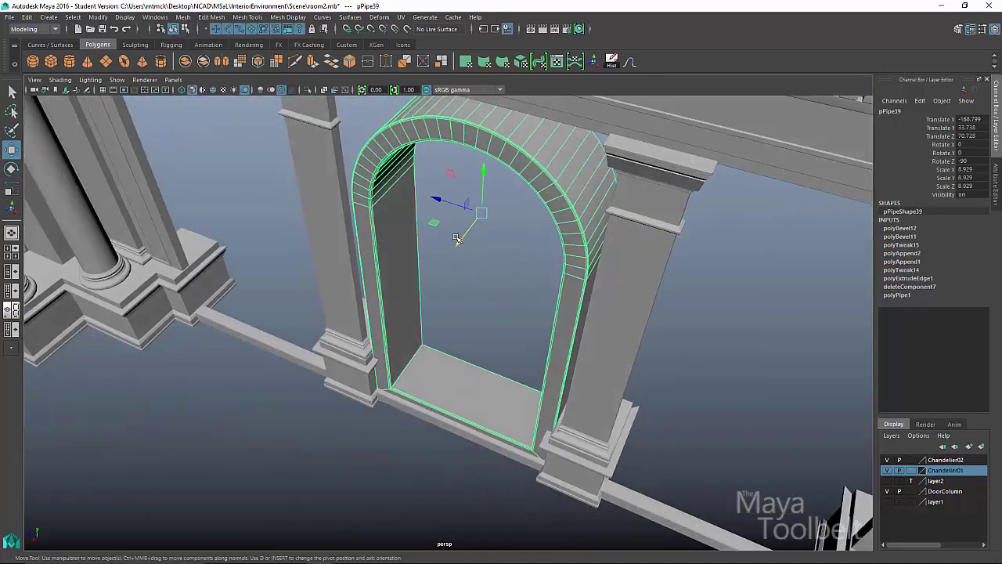
{"action": "left_click_drag", "start_coordinate": [474, 273], "coordinate": [554, 286], "text": "alt"}
{"action": "left_click", "coordinate": [502, 284]}
{"action": "key", "text": "alt+Tab"}
{"action": "key", "text": "alt+Tab"}
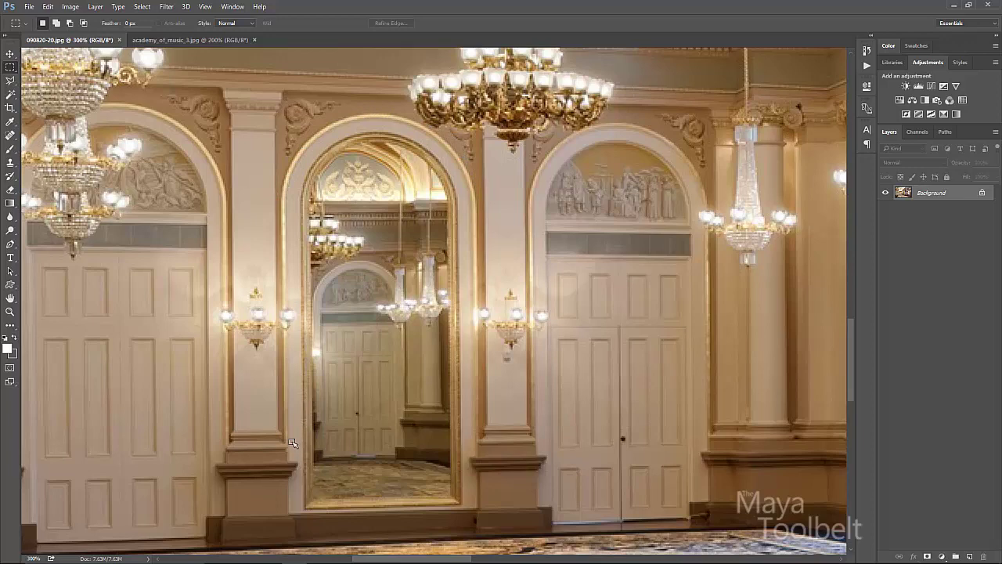
{"action": "key", "text": "alt+Tab"}
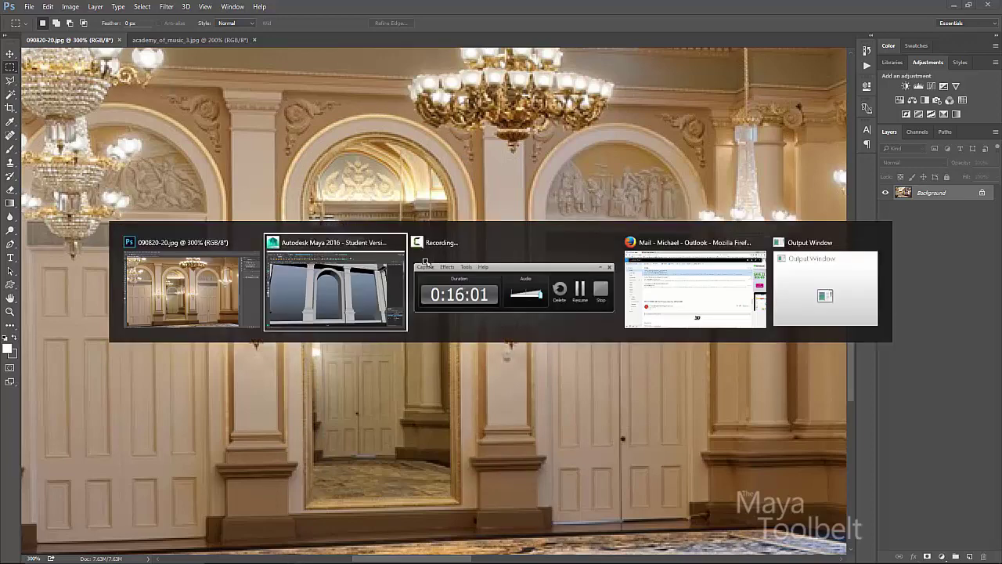
Undo the bevel on the arch frame's outer front edge loop
{"action": "left_click_drag", "start_coordinate": [458, 314], "coordinate": [376, 133], "text": "alt"}
{"action": "left_click", "coordinate": [363, 226]}
{"action": "left_click", "coordinate": [413, 160]}
{"action": "key", "text": "ctrl+z"}
{"action": "key", "text": "ctrl+z"}
{"action": "key", "text": "ctrl+z"}
{"action": "key", "text": "ctrl+z"}
{"action": "key", "text": "ctrl+z"}
{"action": "key", "text": "ctrl+z"}
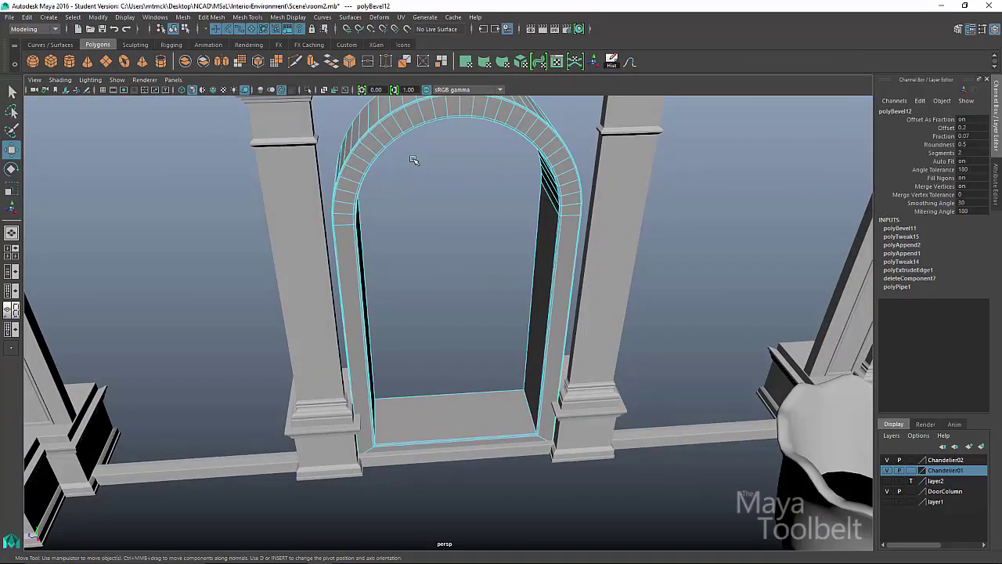
{"action": "key", "text": "ctrl+z"}
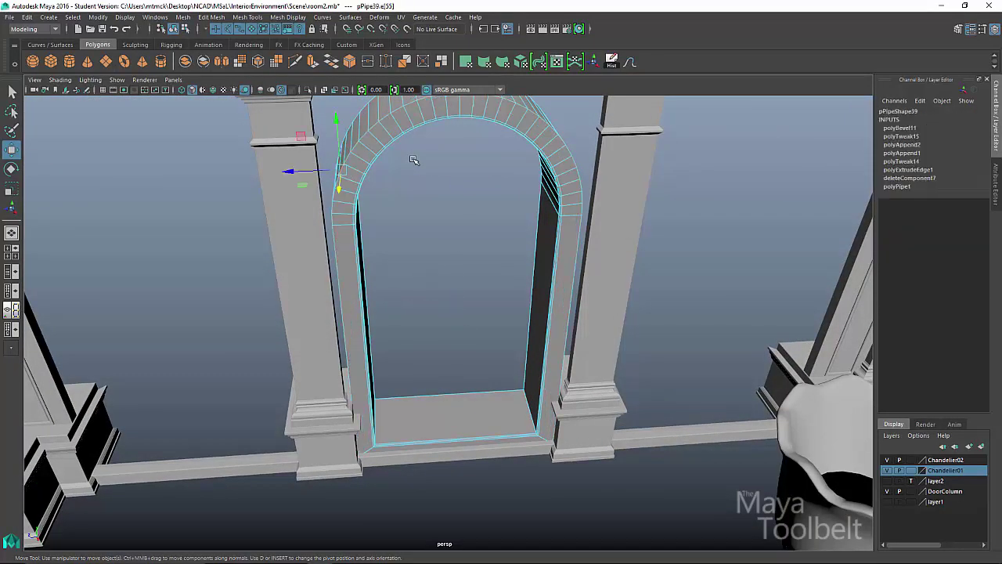
Delete the depth and back faces of the arch frame in wireframe display, keeping the front band with its bevelled inner edge
{"action": "double_click", "coordinate": [357, 145]}
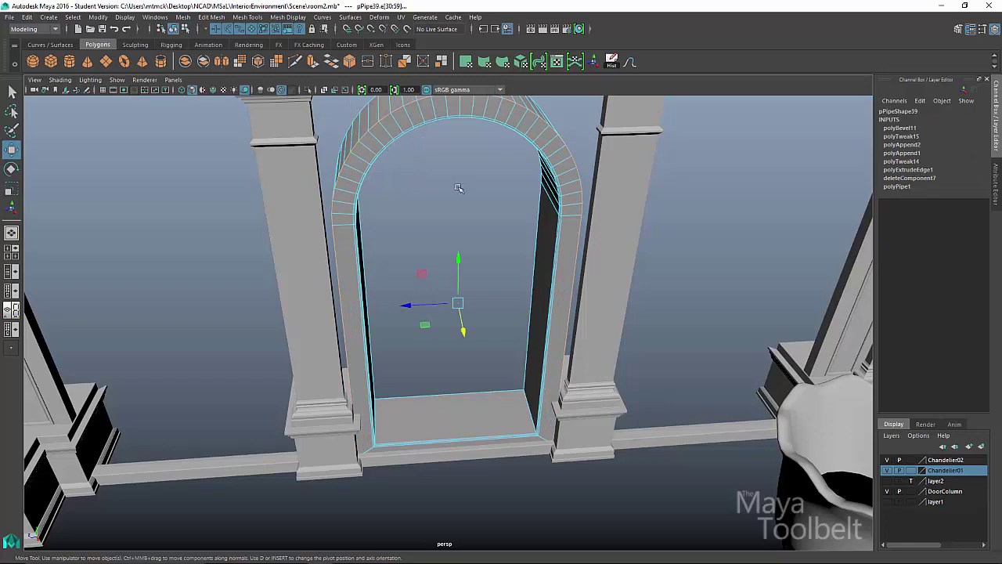
{"action": "left_click_drag", "start_coordinate": [458, 188], "coordinate": [433, 154], "text": "alt"}
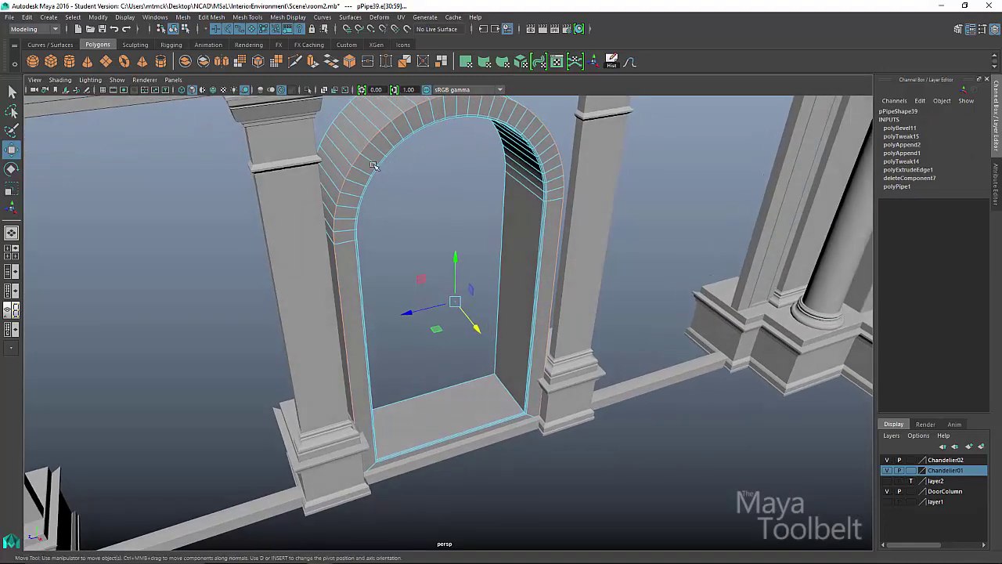
{"action": "left_click_drag", "start_coordinate": [374, 165], "coordinate": [414, 158], "text": "alt"}
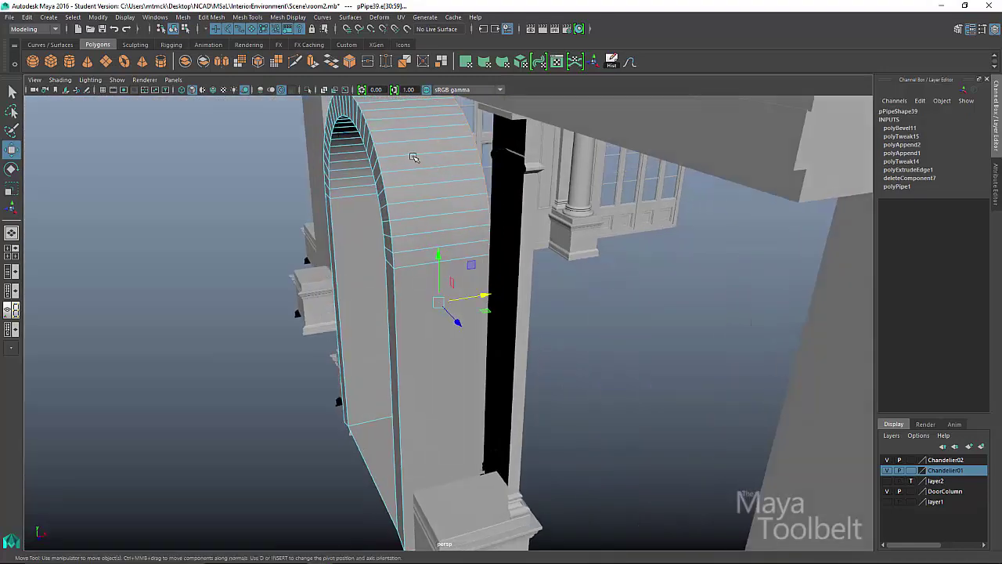
{"action": "right_click_drag", "start_coordinate": [409, 155], "coordinate": [406, 183]}
{"action": "left_click_drag", "start_coordinate": [408, 183], "coordinate": [407, 254], "text": "alt"}
{"action": "key", "text": "4"}
{"action": "left_click_drag", "start_coordinate": [642, 474], "coordinate": [251, 387]}
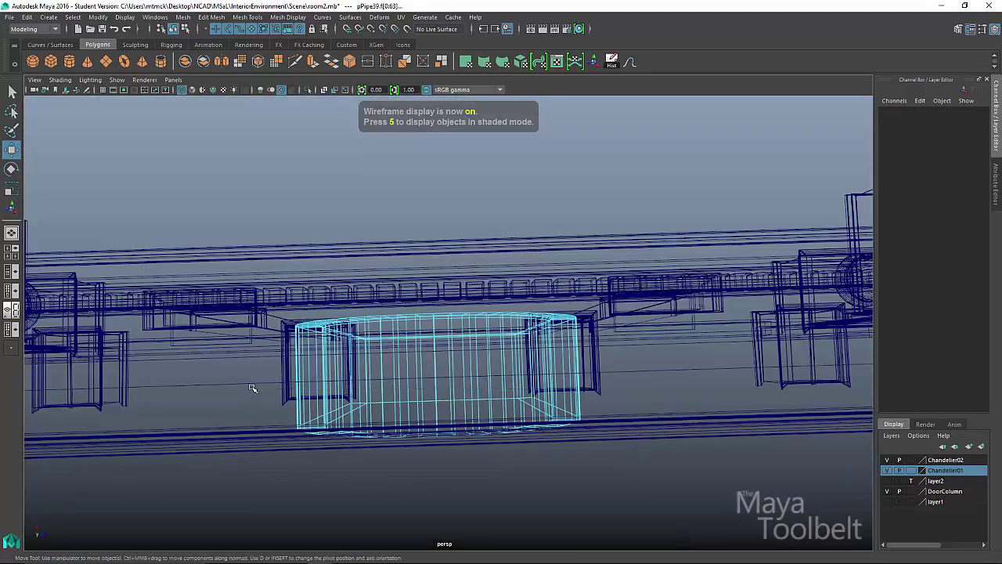
{"action": "key", "text": "Delete"}
{"action": "key", "text": "space"}
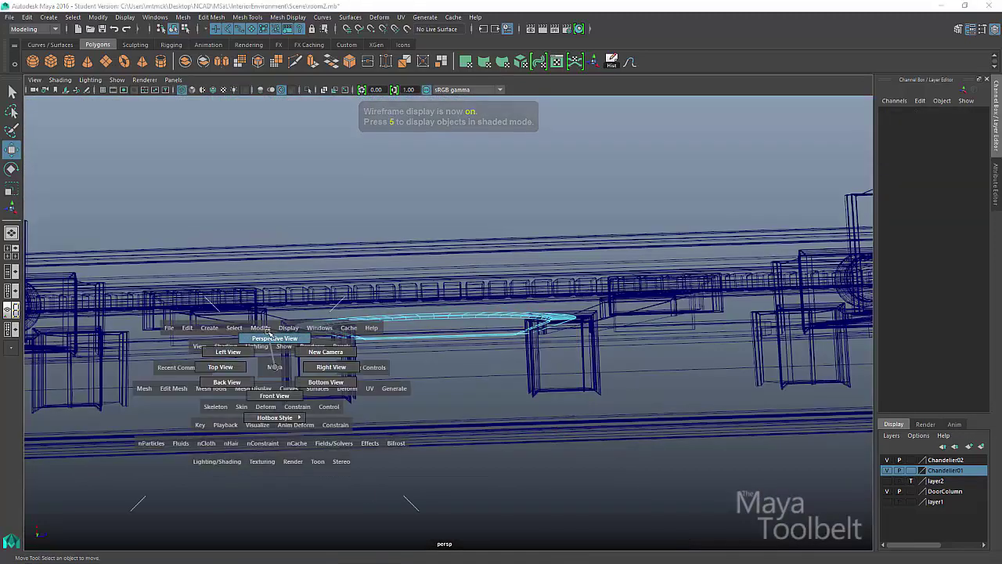
Frame the arch frame's remaining front faces in a new perspective camera view with shaded display
{"action": "left_click_drag", "start_coordinate": [268, 332], "coordinate": [269, 331]}
{"action": "left_click_drag", "start_coordinate": [459, 315], "coordinate": [379, 300], "text": "alt"}
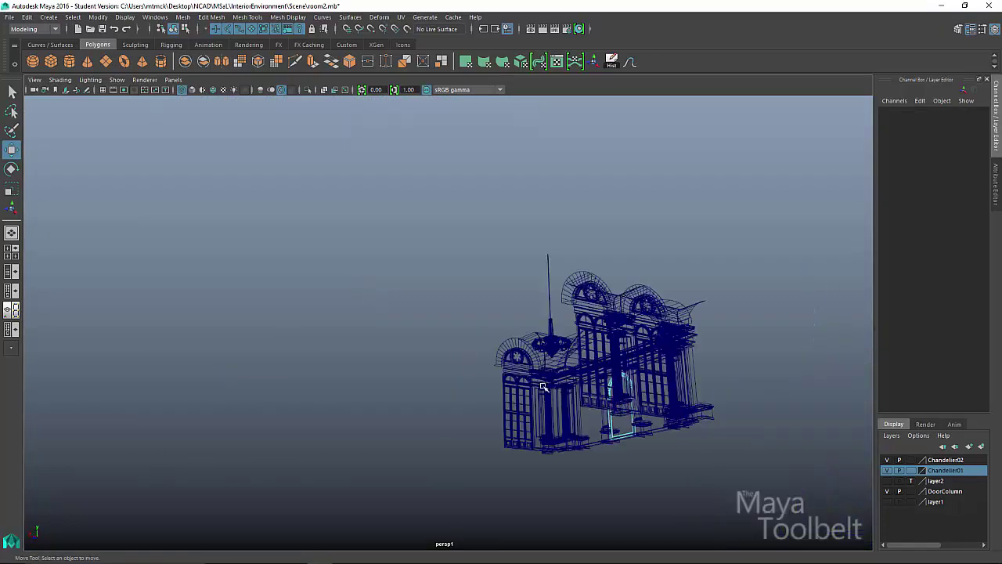
{"action": "left_click_drag", "start_coordinate": [543, 386], "coordinate": [699, 459]}
{"action": "key", "text": "f"}
{"action": "left_click_drag", "start_coordinate": [549, 357], "coordinate": [532, 369], "text": "alt"}
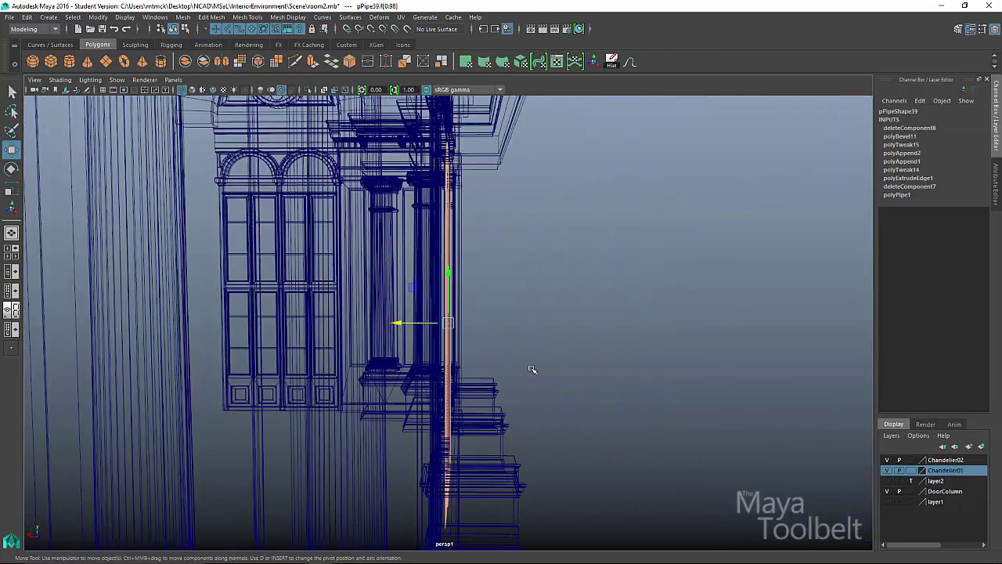
{"action": "key", "text": "5"}
Extrude the outer border edges of the arch frame, excluding the bottom edge, and pull them about 0.26 units forward into the room
{"action": "mouse_move", "coordinate": [400, 362]}
{"action": "left_mouse_down", "text": "alt"}
{"action": "mouse_move", "coordinate": [472, 369]}
{"action": "mouse_move", "coordinate": [440, 386]}
{"action": "mouse_move", "coordinate": [576, 397]}
{"action": "mouse_move", "coordinate": [383, 228]}
{"action": "left_mouse_up", "text": "alt"}
{"action": "right_click", "coordinate": [383, 228]}
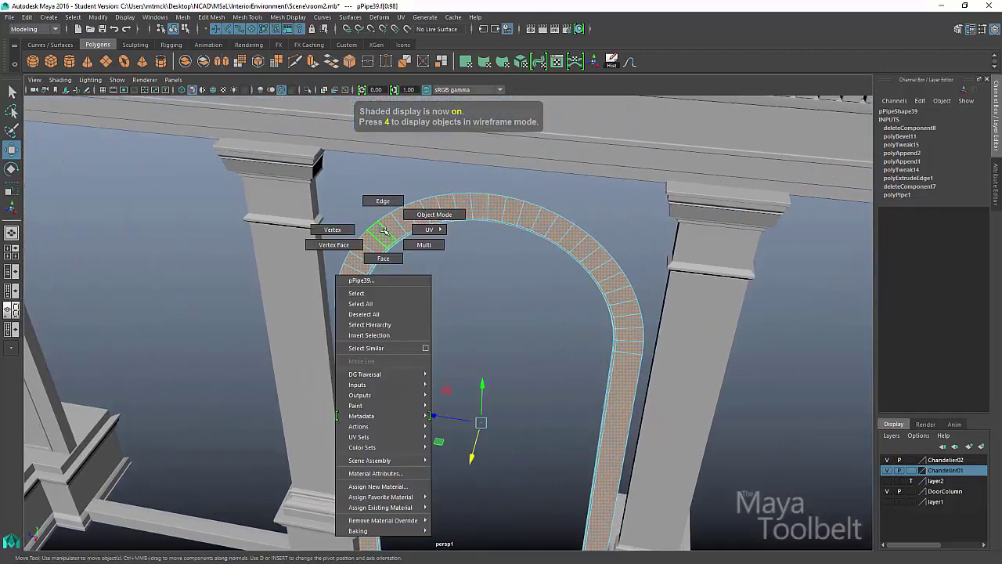
{"action": "right_click_drag", "start_coordinate": [383, 229], "coordinate": [384, 207]}
{"action": "double_click", "coordinate": [385, 212]}
{"action": "left_click_drag", "start_coordinate": [568, 336], "coordinate": [549, 381], "text": "alt"}
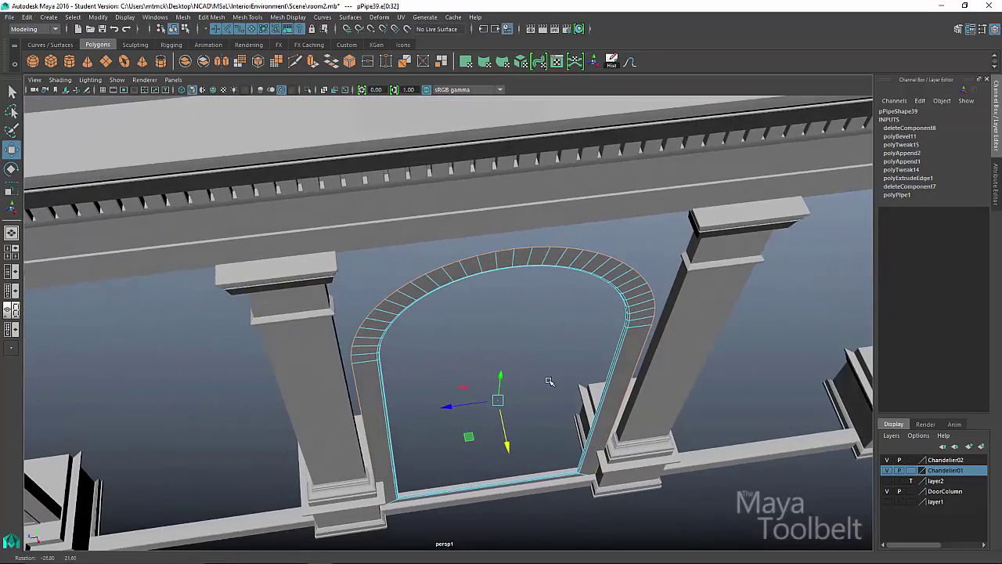
{"action": "left_click_drag", "start_coordinate": [456, 465], "coordinate": [504, 535]}
{"action": "left_click_drag", "start_coordinate": [617, 454], "coordinate": [501, 407], "text": "alt"}
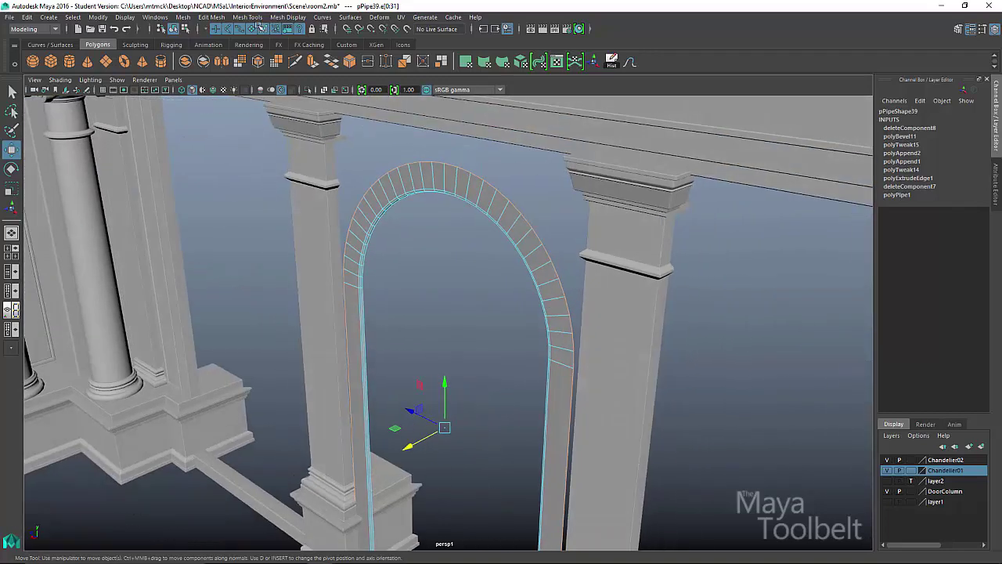
{"action": "left_click", "coordinate": [212, 17]}
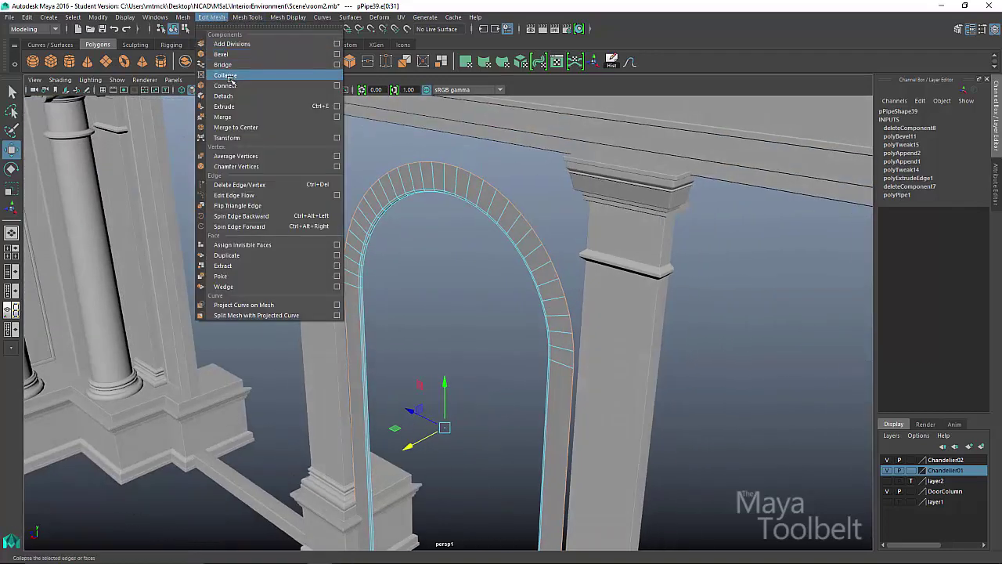
{"action": "left_click", "coordinate": [227, 105]}
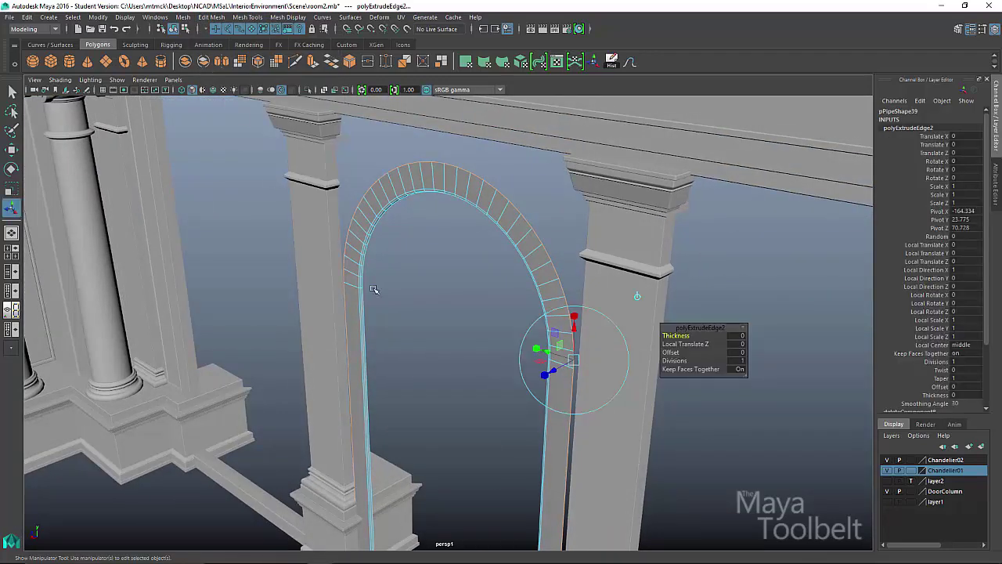
{"action": "left_click_drag", "start_coordinate": [374, 286], "coordinate": [364, 327], "text": "alt"}
{"action": "key", "text": "w"}
{"action": "left_click_drag", "start_coordinate": [305, 371], "coordinate": [306, 366]}
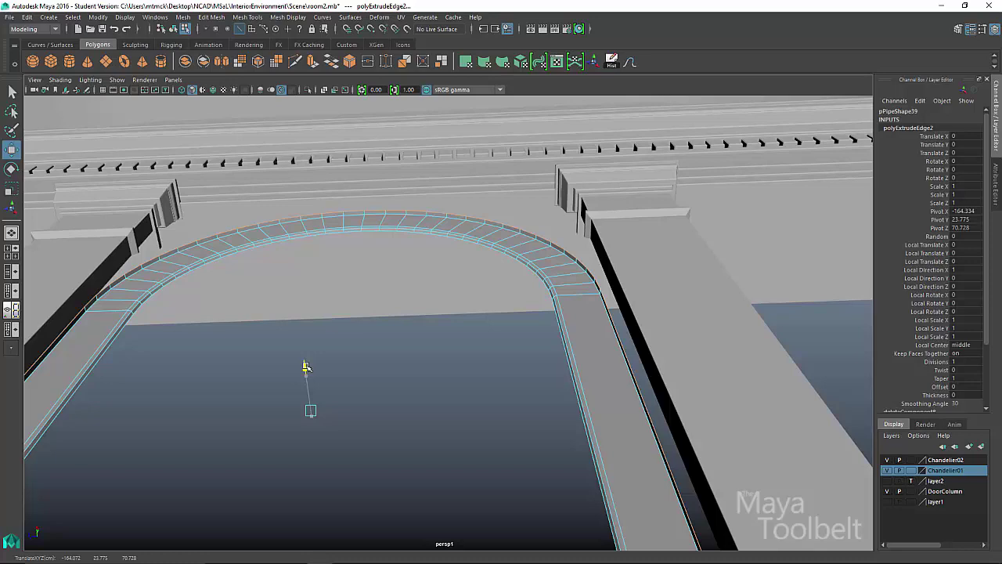
Extrude the arch frame's outer edges outward by about 0.9 units, and extrude them again about 0.25 units back toward the wall
{"action": "key", "text": "ctrl+e"}
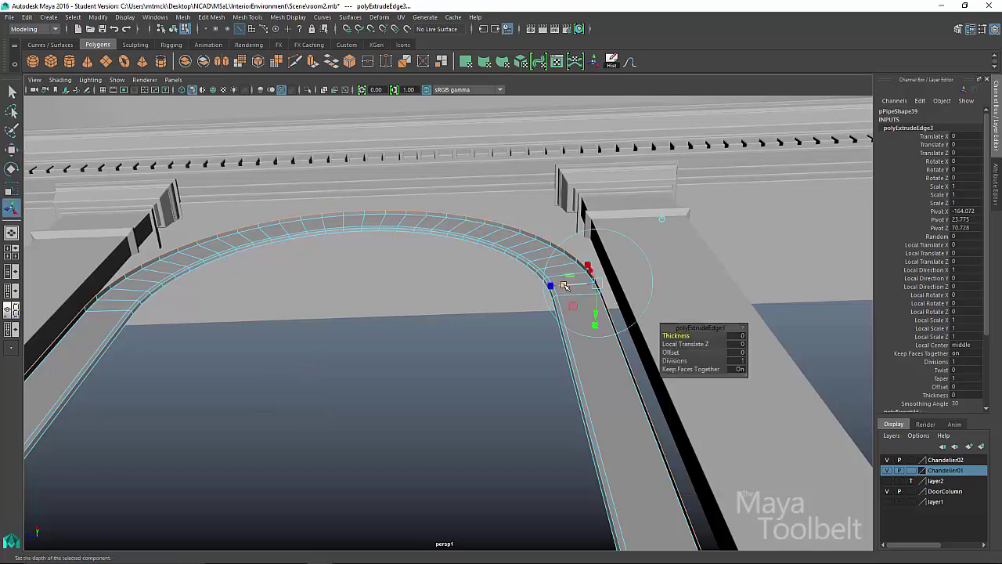
{"action": "left_click_drag", "start_coordinate": [564, 286], "coordinate": [406, 282]}
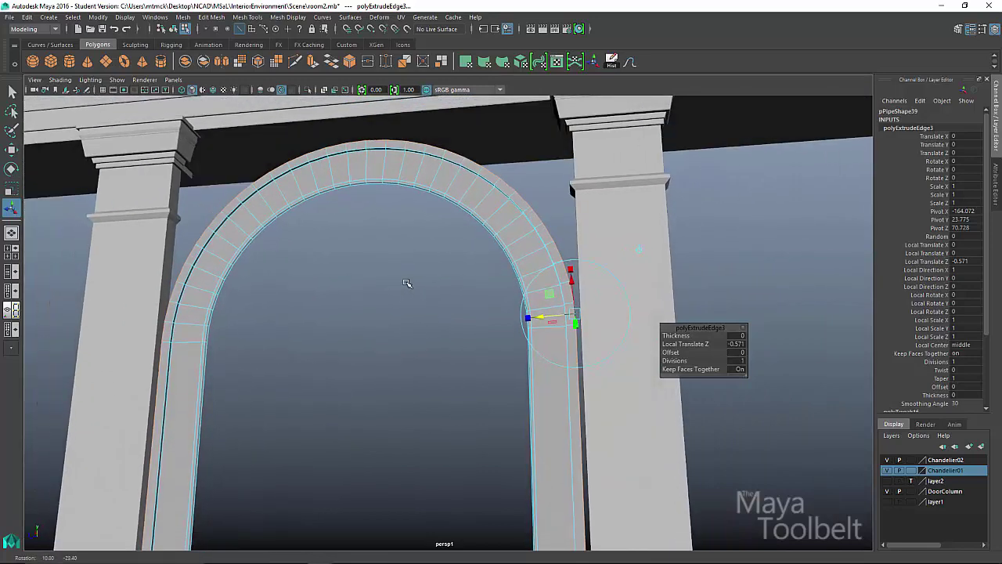
{"action": "middle_click_drag", "start_coordinate": [409, 297], "coordinate": [413, 298]}
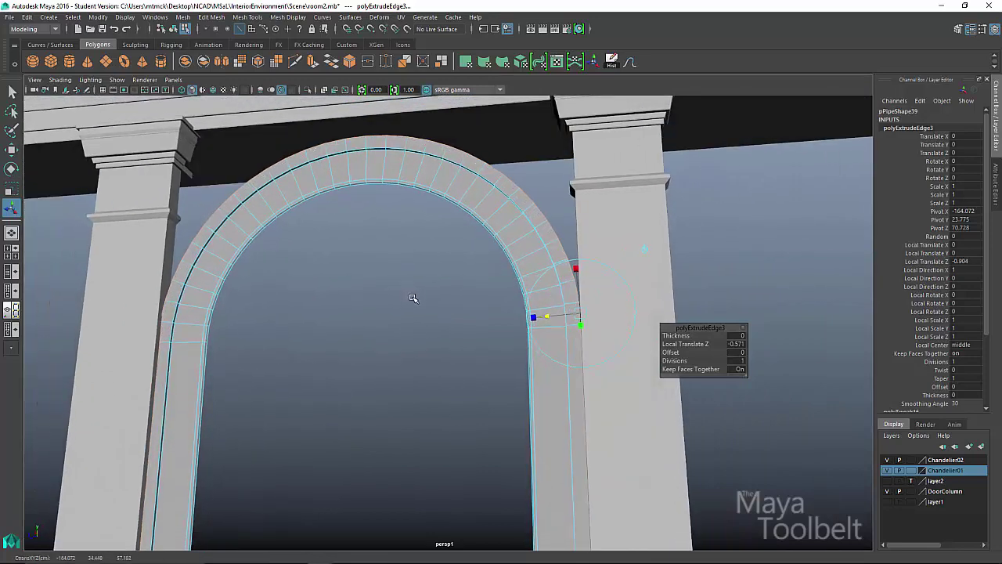
{"action": "key", "text": "g"}
{"action": "left_click_drag", "start_coordinate": [413, 298], "coordinate": [444, 316], "text": "alt"}
{"action": "key", "text": "w"}
{"action": "left_click_drag", "start_coordinate": [378, 372], "coordinate": [374, 372]}
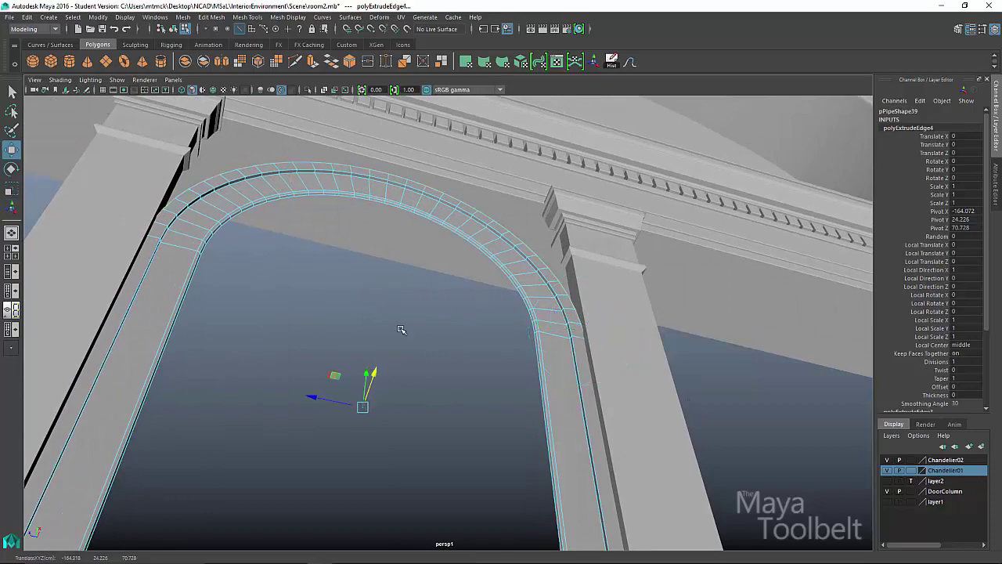
Bevel the edges of the arch frame's raised outer lip with a fraction of 0.5 and 1 segment, and return to object selection
{"action": "left_click_drag", "start_coordinate": [401, 330], "coordinate": [304, 133], "text": "alt"}
{"action": "right_click_drag", "start_coordinate": [303, 133], "coordinate": [303, 107]}
{"action": "left_click", "coordinate": [287, 110]}
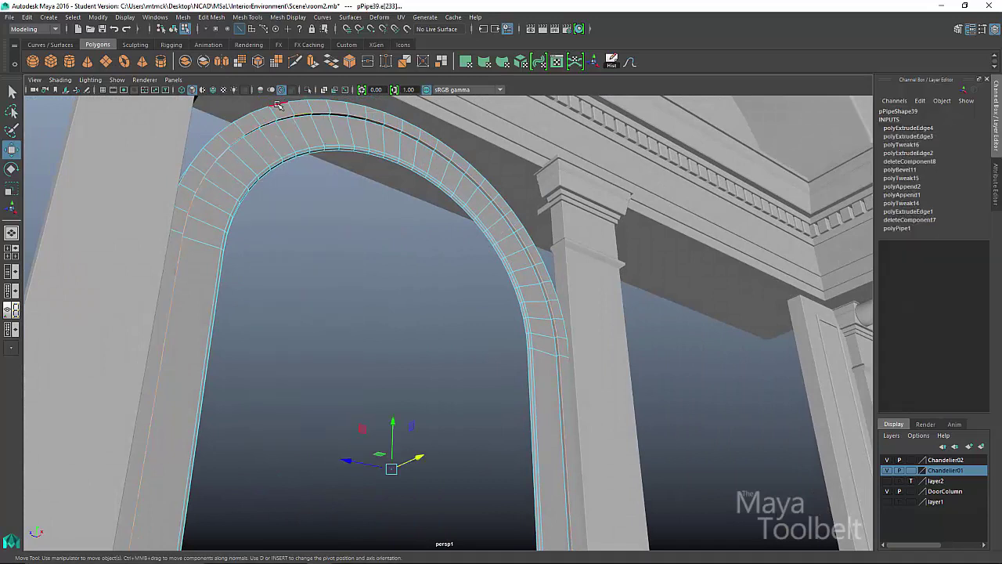
{"action": "left_click", "coordinate": [220, 16]}
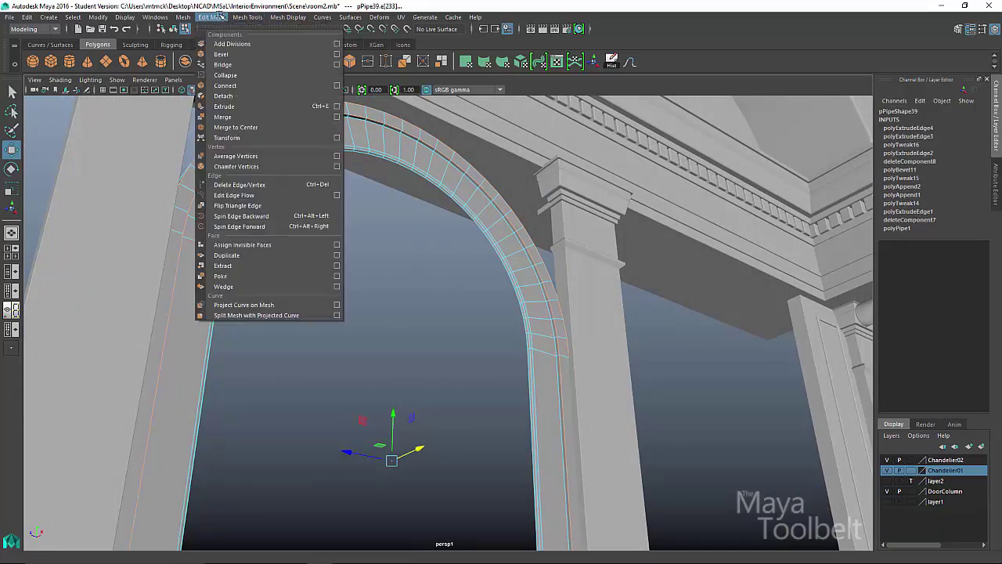
{"action": "left_click", "coordinate": [223, 55]}
{"action": "left_click_drag", "start_coordinate": [563, 270], "coordinate": [405, 232], "text": "alt"}
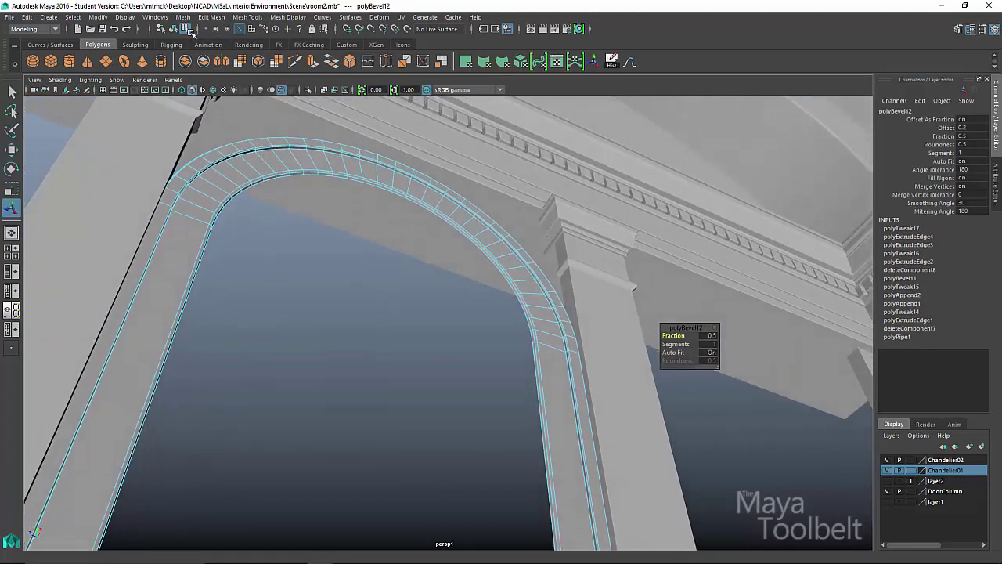
{"action": "left_click", "coordinate": [173, 29]}
{"action": "left_click", "coordinate": [519, 365]}
Inspect the arch frame between the pilasters, compare it with the mirror arch in the Photoshop reference photo, and return to Maya
{"action": "left_click_drag", "start_coordinate": [518, 364], "coordinate": [272, 268], "text": "alt"}
{"action": "mouse_move", "coordinate": [583, 309]}
{"action": "left_mouse_down", "text": "alt"}
{"action": "mouse_move", "coordinate": [583, 353]}
{"action": "mouse_move", "coordinate": [565, 272]}
{"action": "mouse_move", "coordinate": [604, 253]}
{"action": "mouse_move", "coordinate": [658, 329]}
{"action": "mouse_move", "coordinate": [663, 322]}
{"action": "mouse_move", "coordinate": [629, 318]}
{"action": "mouse_move", "coordinate": [621, 348]}
{"action": "mouse_move", "coordinate": [574, 326]}
{"action": "left_mouse_up", "text": "alt"}
{"action": "left_click", "coordinate": [507, 283]}
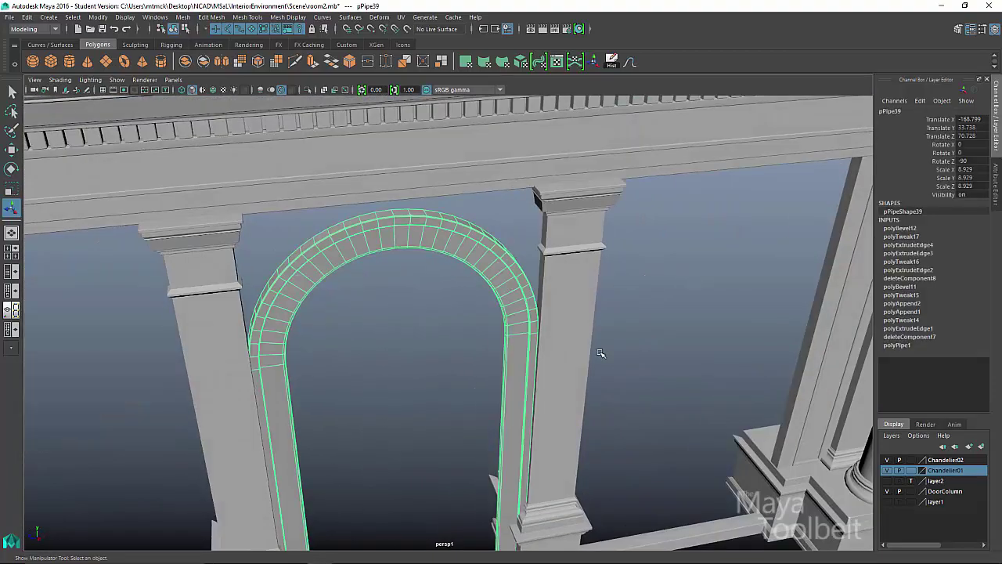
{"action": "right_click_drag", "start_coordinate": [600, 353], "coordinate": [436, 356], "text": "alt"}
{"action": "left_click_drag", "start_coordinate": [591, 470], "coordinate": [613, 365], "text": "alt"}
{"action": "middle_click_drag", "start_coordinate": [613, 365], "coordinate": [612, 296], "text": "alt"}
{"action": "key", "text": "w"}
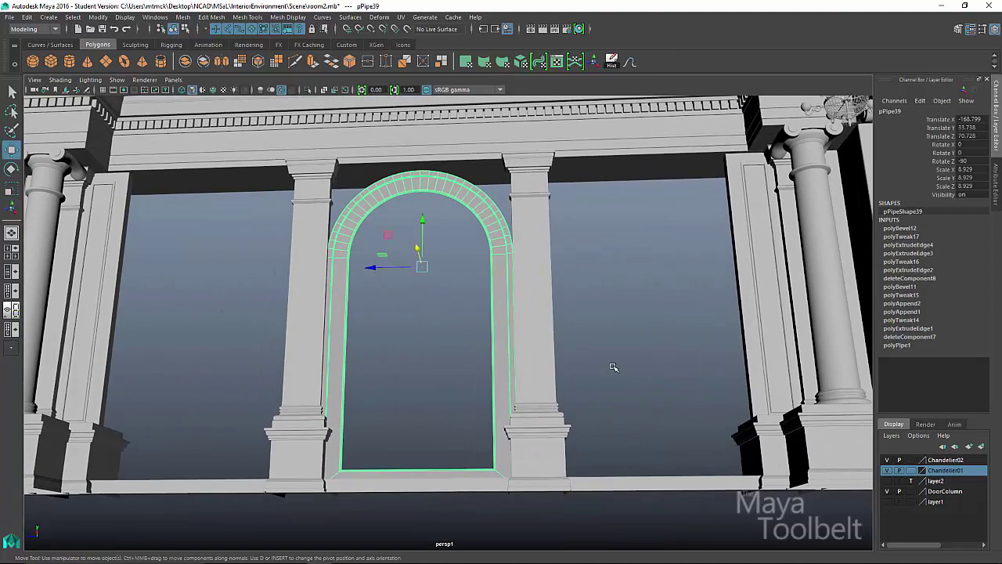
{"action": "key", "text": "alt+Tab"}
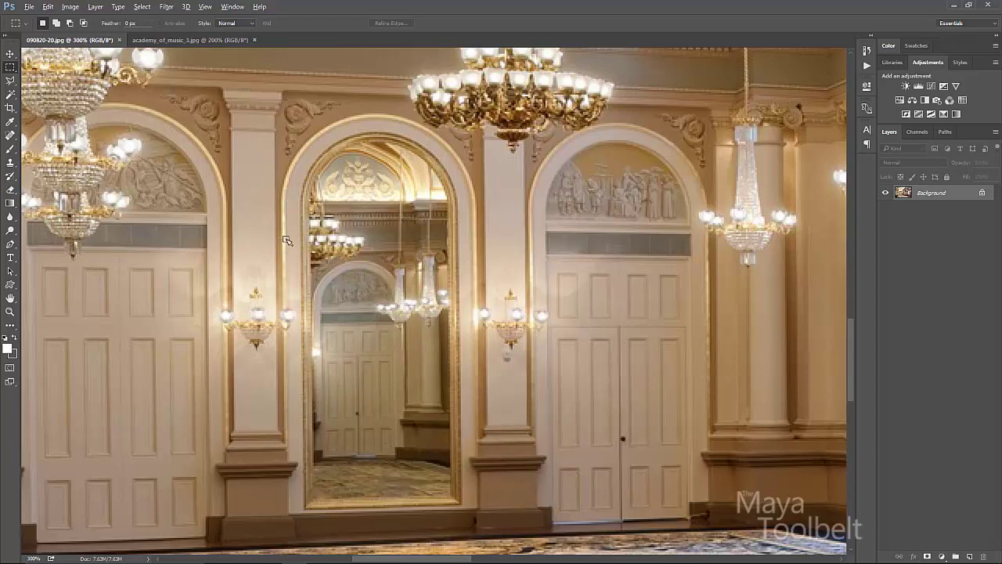
{"action": "key", "text": "alt+Tab"}
Scale the arch frame down slightly in width and height so it fits between the two middle pilasters
{"action": "scroll", "coordinate": [403, 294], "scroll_direction": "up", "scroll_amount": 5}
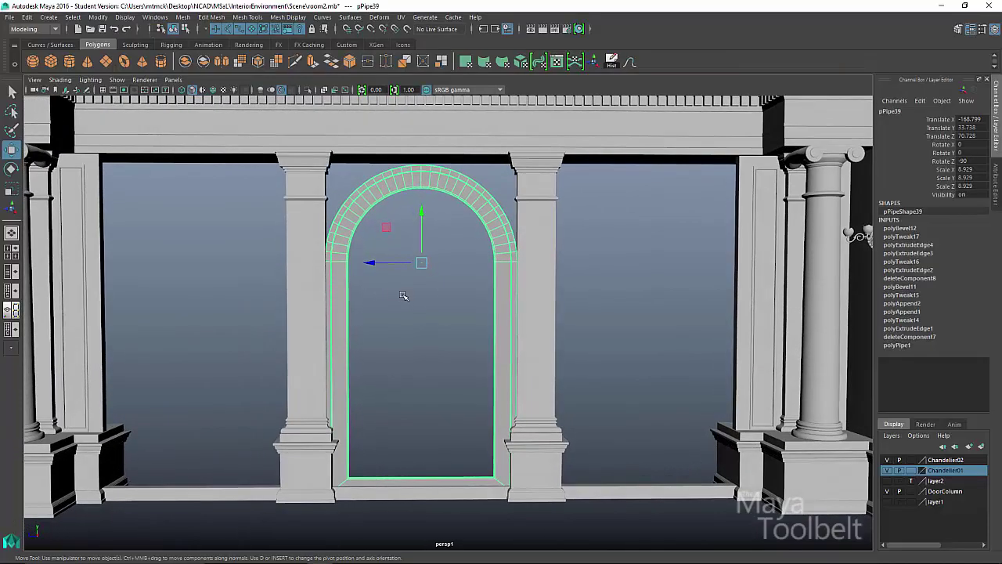
{"action": "key", "text": "r"}
{"action": "left_click_drag", "start_coordinate": [432, 294], "coordinate": [444, 267], "text": "alt"}
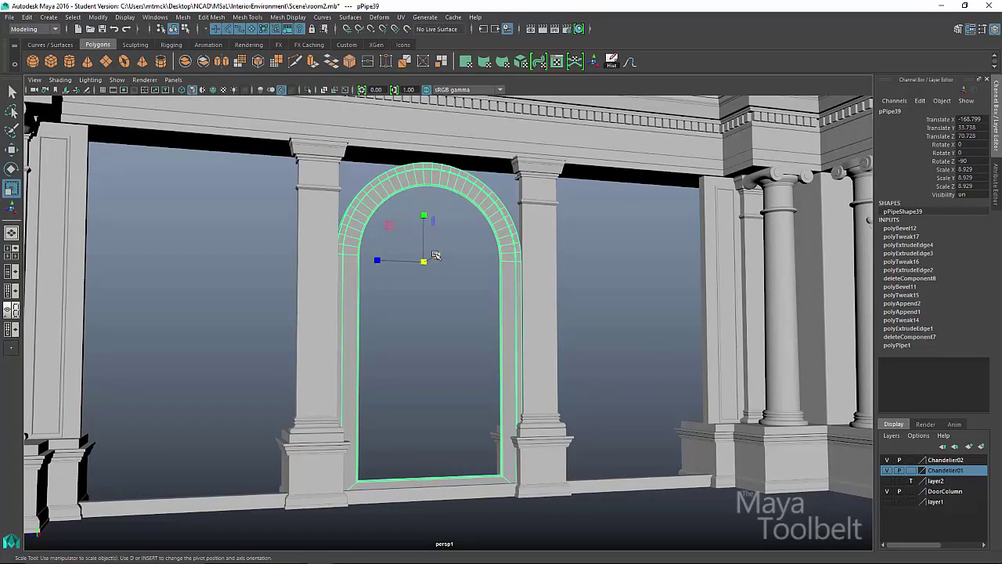
{"action": "left_click_drag", "start_coordinate": [626, 291], "coordinate": [657, 308], "text": "alt"}
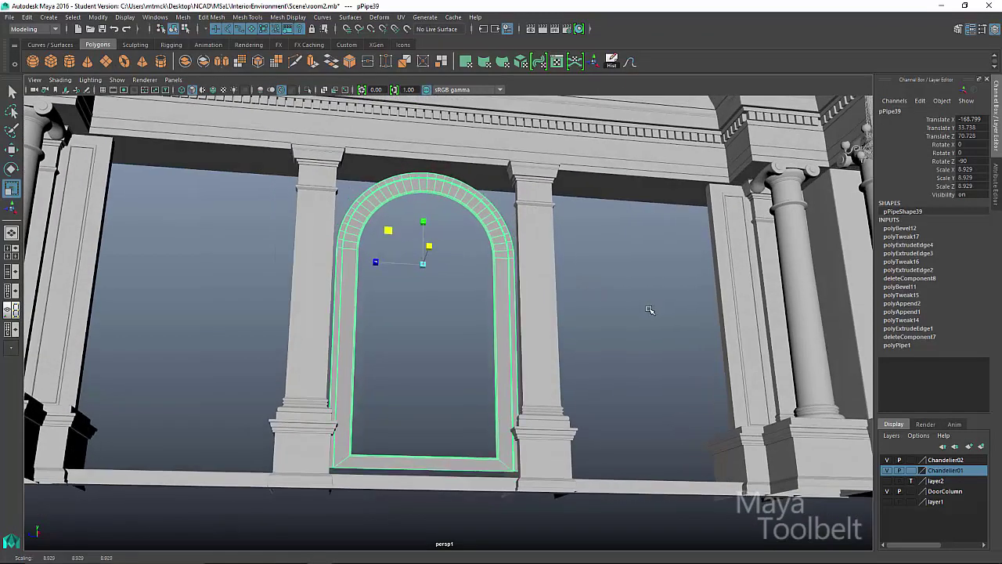
{"action": "left_click_drag", "start_coordinate": [649, 310], "coordinate": [609, 324], "text": "alt"}
{"action": "middle_click_drag", "start_coordinate": [609, 325], "coordinate": [608, 324], "text": "ctrl"}
{"action": "left_click_drag", "start_coordinate": [539, 260], "coordinate": [470, 232], "text": "alt"}
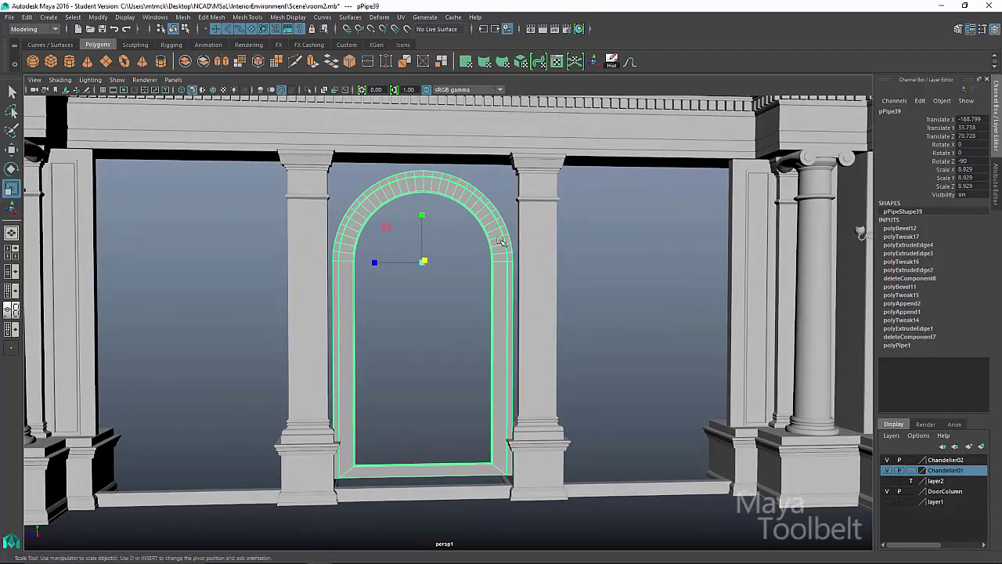
Move the arch frame's bottom vertices down to the top of the baseboard and return to object selection
{"action": "key", "text": "w"}
{"action": "right_click_drag", "start_coordinate": [509, 247], "coordinate": [468, 247]}
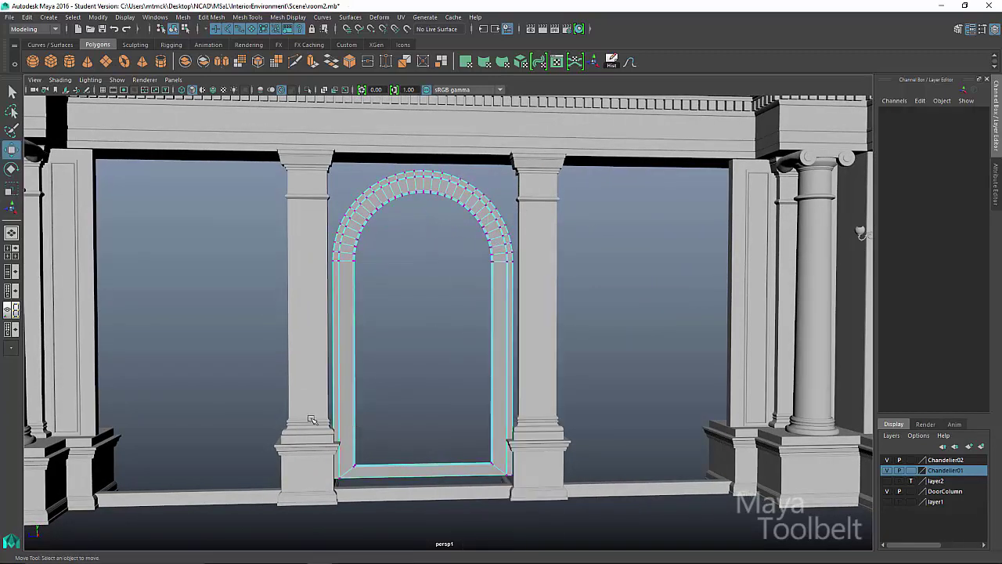
{"action": "left_click_drag", "start_coordinate": [208, 390], "coordinate": [533, 501]}
{"action": "left_click_drag", "start_coordinate": [423, 421], "coordinate": [427, 433]}
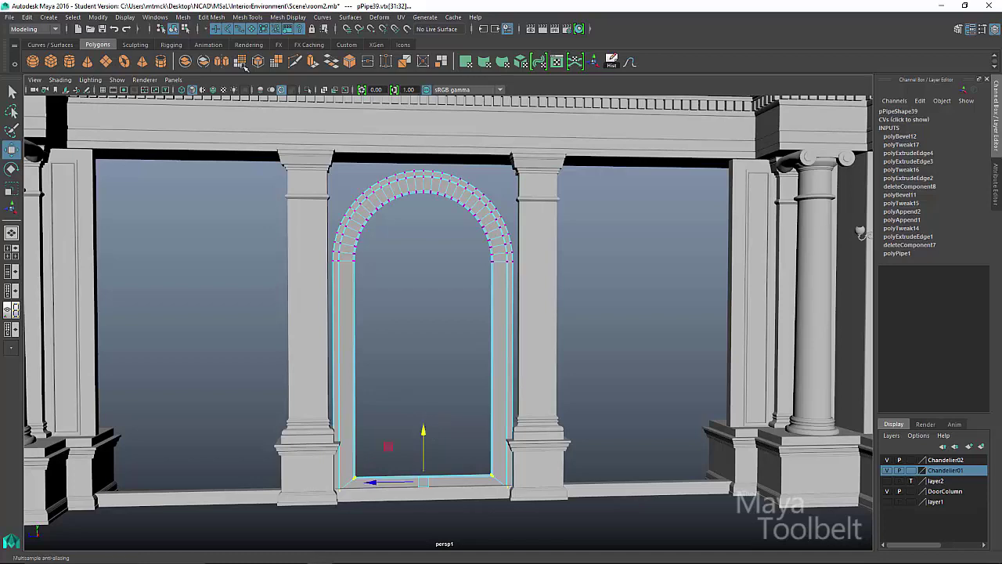
{"action": "left_click", "coordinate": [187, 29]}
{"action": "left_click", "coordinate": [173, 29]}
Duplicate the arch frame and move the copy along Z to about 39.1, into the adjacent bay beside the columns
{"action": "left_click_drag", "start_coordinate": [407, 313], "coordinate": [478, 345], "text": "alt"}
{"action": "scroll", "coordinate": [477, 344], "scroll_direction": "up", "scroll_amount": 3}
{"action": "middle_click_drag", "start_coordinate": [477, 391], "coordinate": [462, 313], "text": "alt"}
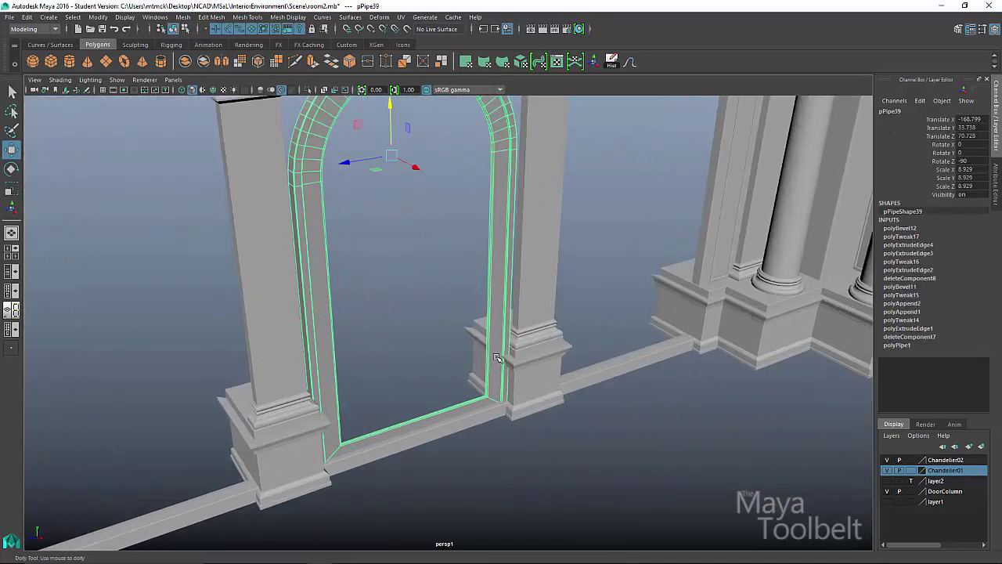
{"action": "left_click_drag", "start_coordinate": [462, 329], "coordinate": [519, 353], "text": "alt"}
{"action": "left_click_drag", "start_coordinate": [439, 257], "coordinate": [358, 280], "text": "alt"}
{"action": "key", "text": "ctrl+d"}
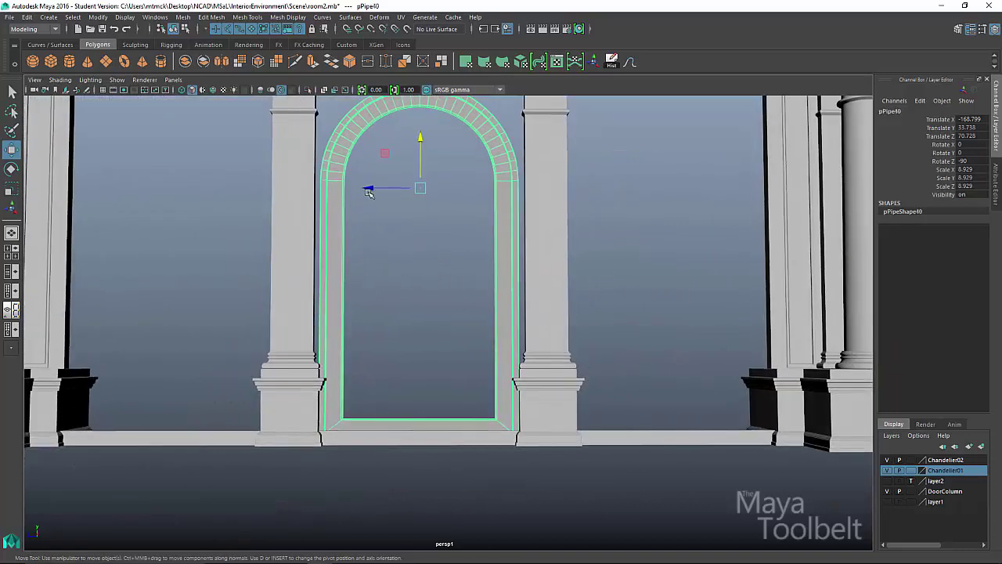
{"action": "left_click_drag", "start_coordinate": [369, 192], "coordinate": [600, 211]}
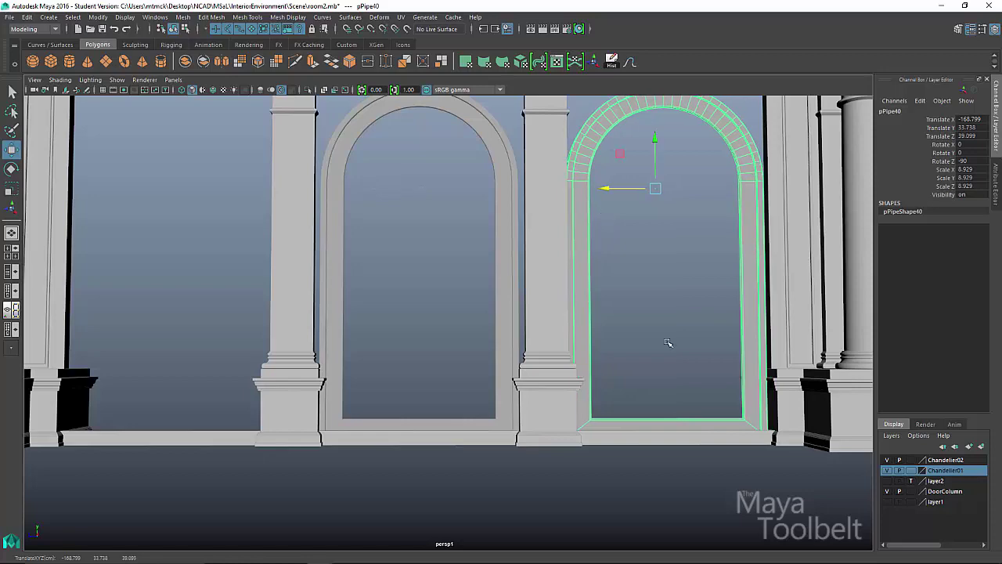
Nudge the duplicated arch frame along Z to 38.295, and compare its spacing with the door arch in the Photoshop reference photo
{"action": "middle_click_drag", "start_coordinate": [677, 332], "coordinate": [561, 342], "text": "alt"}
{"action": "left_click_drag", "start_coordinate": [561, 342], "coordinate": [563, 363], "text": "alt"}
{"action": "middle_click_drag", "start_coordinate": [563, 362], "coordinate": [570, 363]}
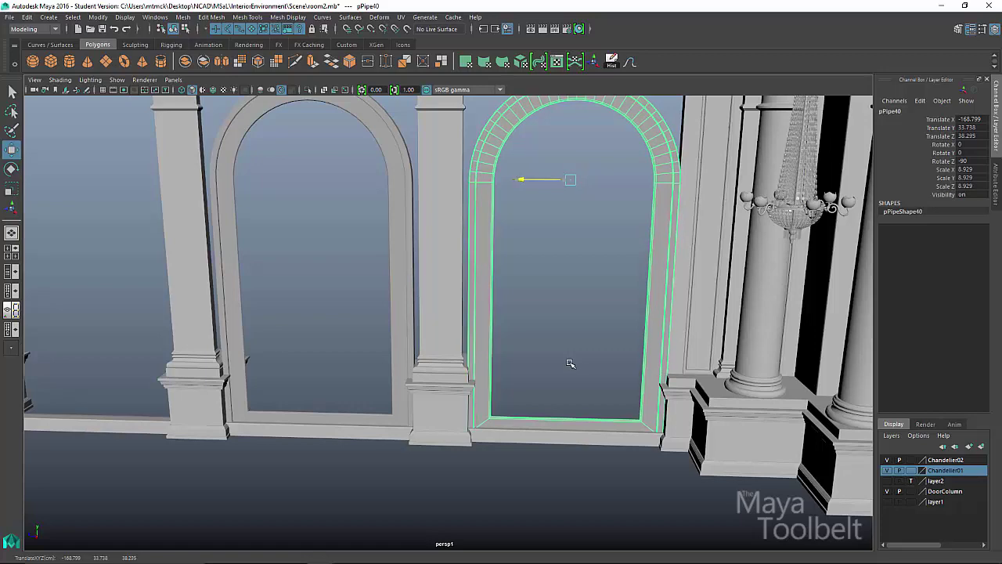
{"action": "left_click_drag", "start_coordinate": [596, 310], "coordinate": [582, 347], "text": "alt"}
{"action": "key", "text": "alt+Tab"}
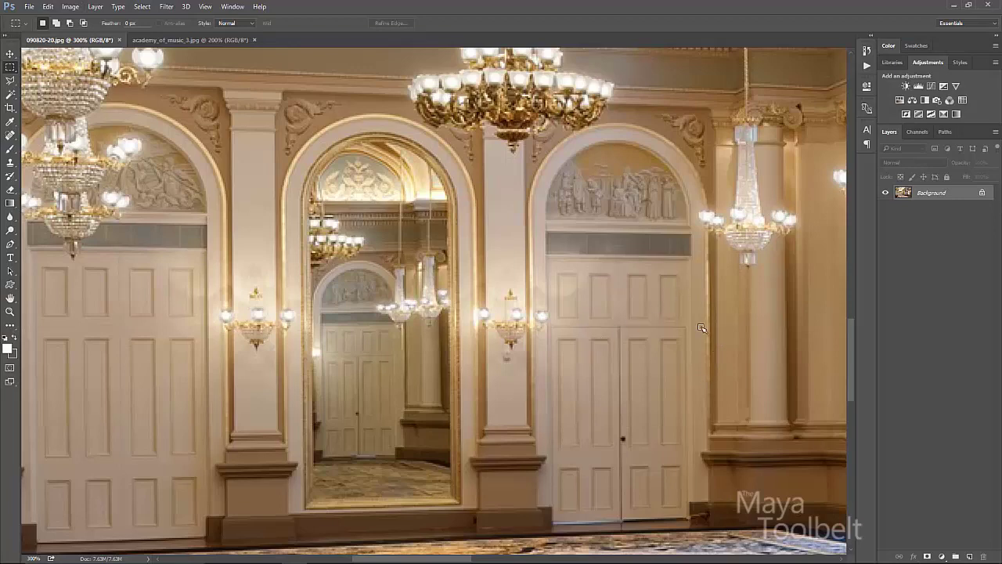
{"action": "key", "text": "alt+Tab"}
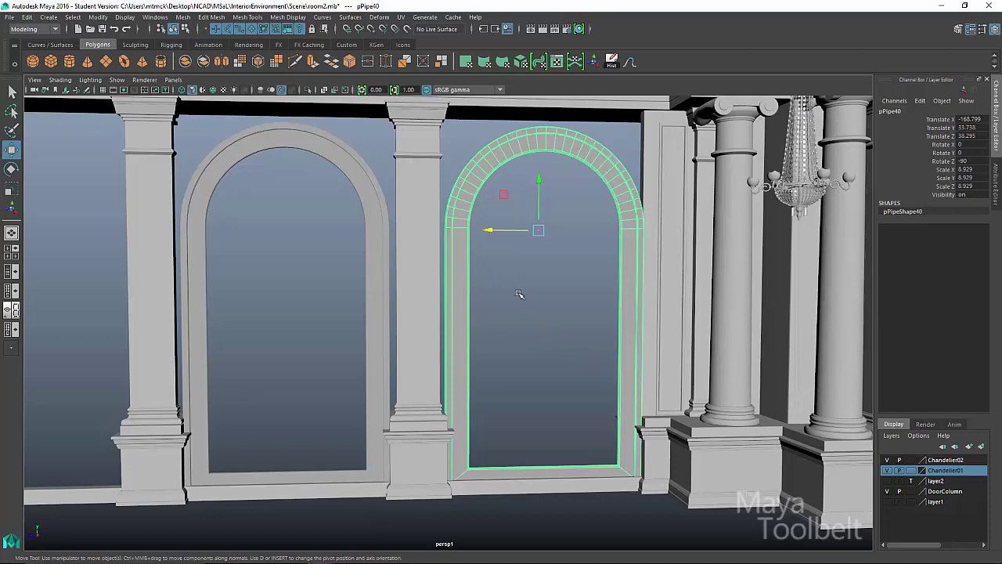
Fine-tune the duplicated arch frame's position to Z 38.588 and check the door arch in the Photoshop reference photo again
{"action": "left_click_drag", "start_coordinate": [488, 231], "coordinate": [487, 230]}
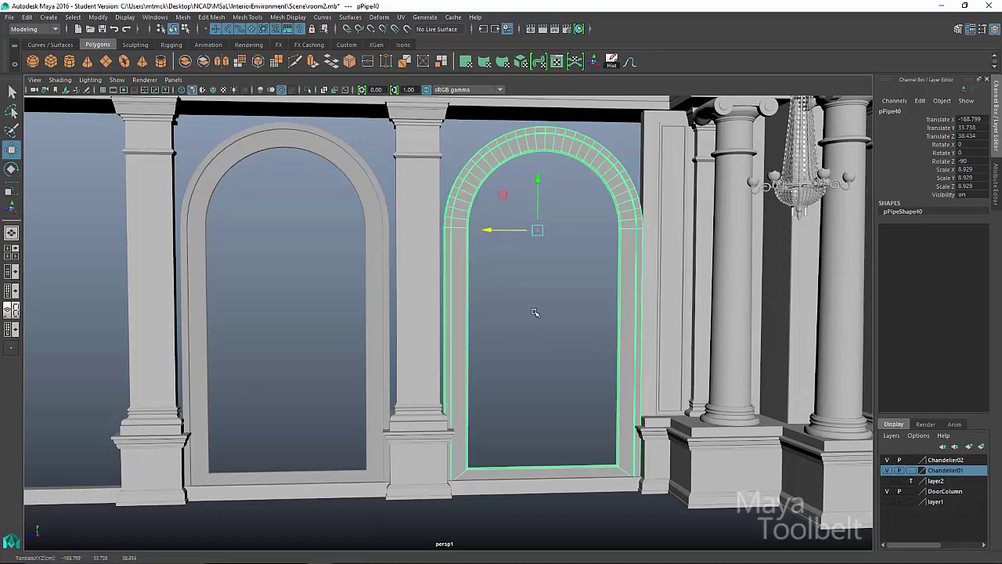
{"action": "left_click_drag", "start_coordinate": [535, 313], "coordinate": [535, 361], "text": "alt"}
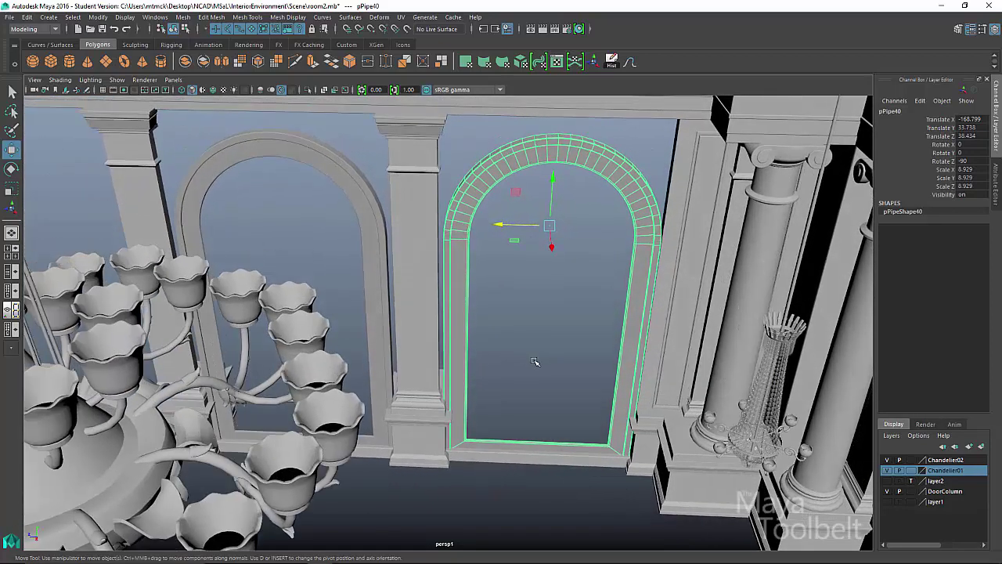
{"action": "middle_click_drag", "start_coordinate": [534, 362], "coordinate": [535, 361]}
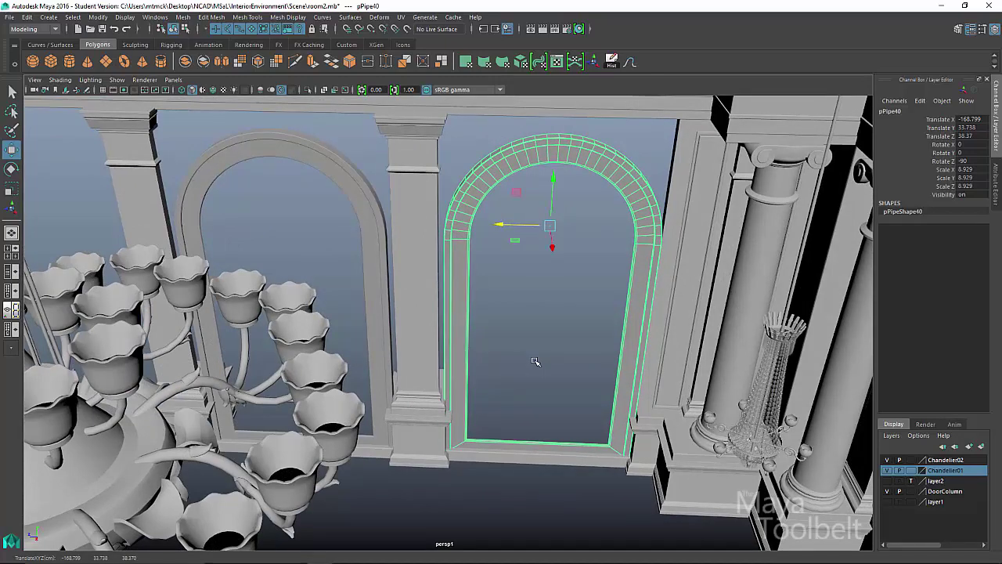
{"action": "left_click_drag", "start_coordinate": [535, 361], "coordinate": [628, 308], "text": "alt"}
{"action": "middle_click_drag", "start_coordinate": [606, 338], "coordinate": [599, 336]}
{"action": "left_click_drag", "start_coordinate": [563, 332], "coordinate": [541, 342], "text": "alt"}
{"action": "key", "text": "alt+Tab"}
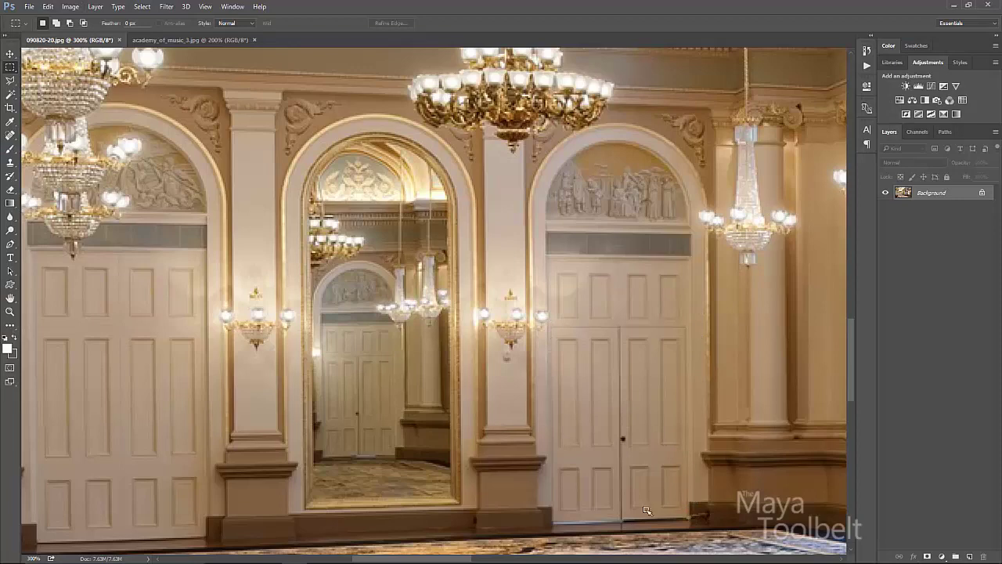
{"action": "key", "text": "alt+Tab"}
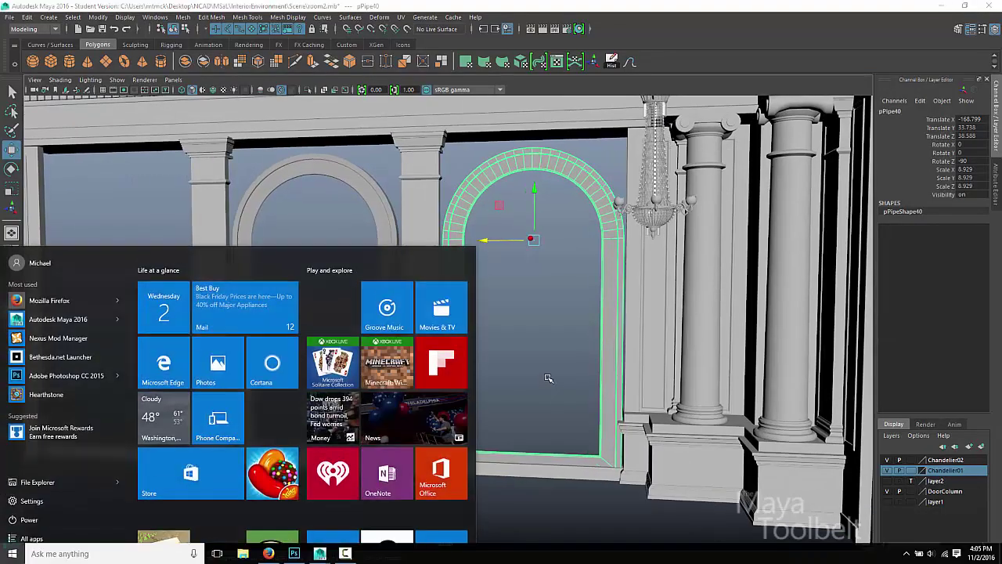
Delete the bottom crosspiece faces of the duplicated arch frame so its opening reaches the baseboard like a doorway
{"action": "right_click_drag", "start_coordinate": [539, 249], "coordinate": [537, 369]}
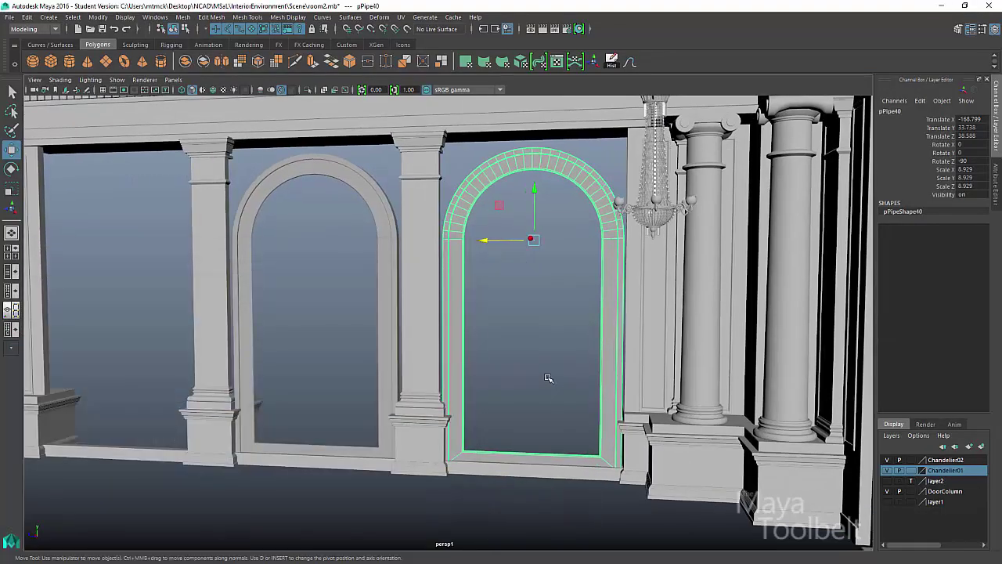
{"action": "right_click_drag", "start_coordinate": [547, 252], "coordinate": [548, 378]}
{"action": "right_click_drag", "start_coordinate": [541, 286], "coordinate": [542, 283]}
{"action": "left_click", "coordinate": [528, 460]}
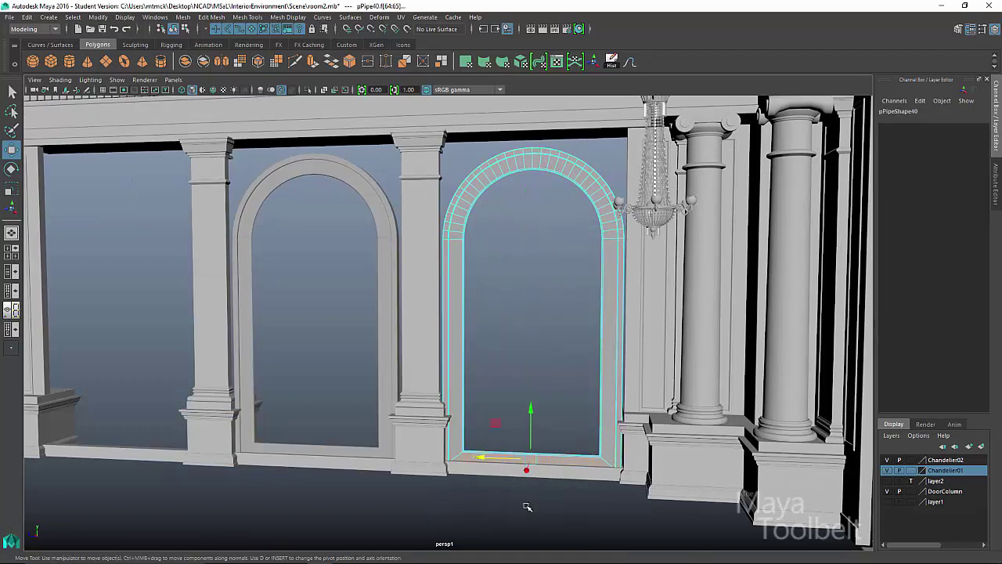
{"action": "key", "text": "Delete"}
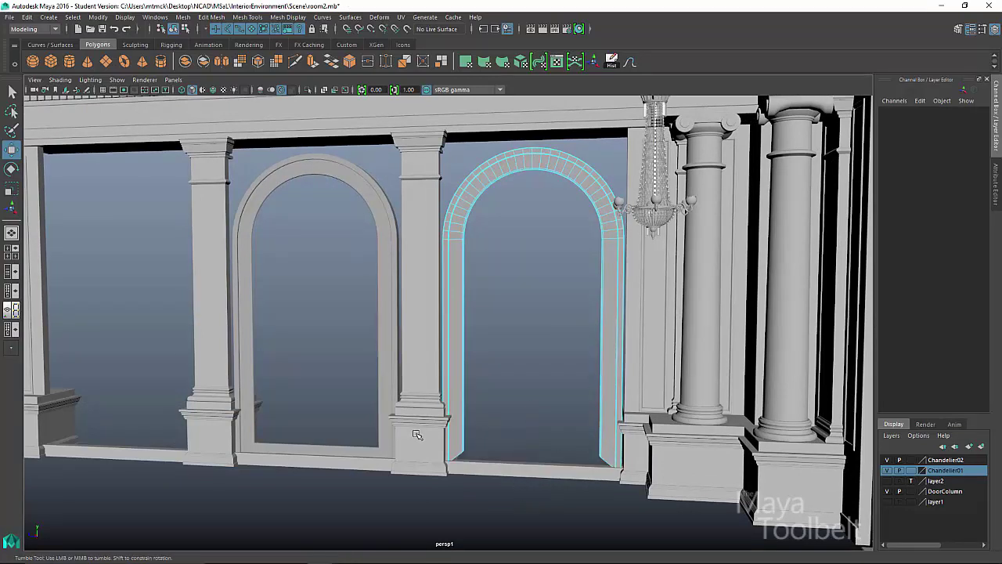
Move the door arch's inner bottom corner vertices on both jambs down to the top of the baseboard
{"action": "left_click_drag", "start_coordinate": [416, 435], "coordinate": [426, 429], "text": "alt"}
{"action": "middle_click_drag", "start_coordinate": [386, 354], "coordinate": [357, 270], "text": "alt"}
{"action": "right_click_drag", "start_coordinate": [356, 270], "coordinate": [617, 349], "text": "alt"}
{"action": "right_click_drag", "start_coordinate": [696, 367], "coordinate": [641, 290]}
{"action": "left_click_drag", "start_coordinate": [687, 396], "coordinate": [687, 394]}
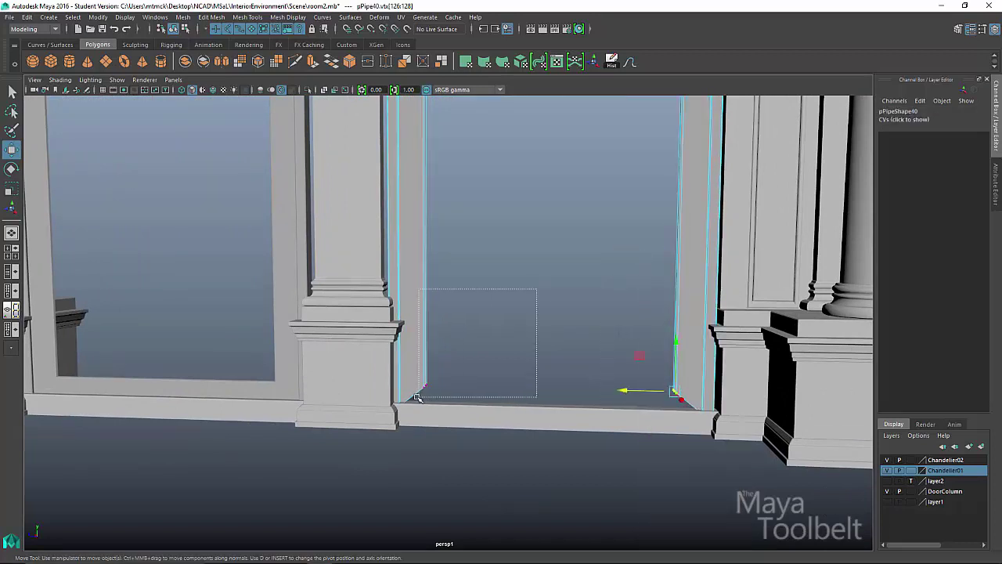
{"action": "left_click_drag", "start_coordinate": [417, 397], "coordinate": [418, 395], "text": "shift"}
{"action": "key", "text": "4"}
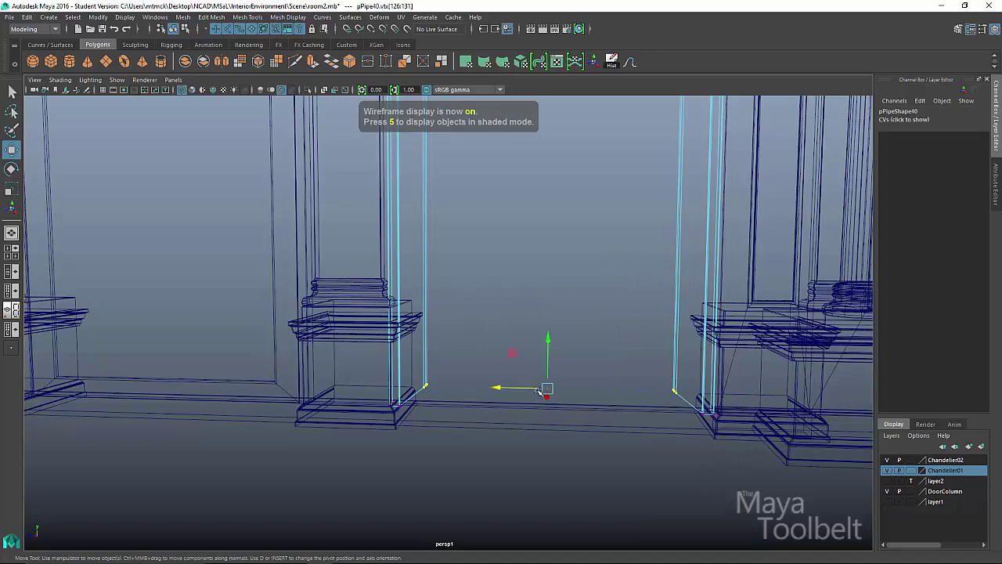
{"action": "left_click_drag", "start_coordinate": [547, 336], "coordinate": [511, 364]}
{"action": "key", "text": "5"}
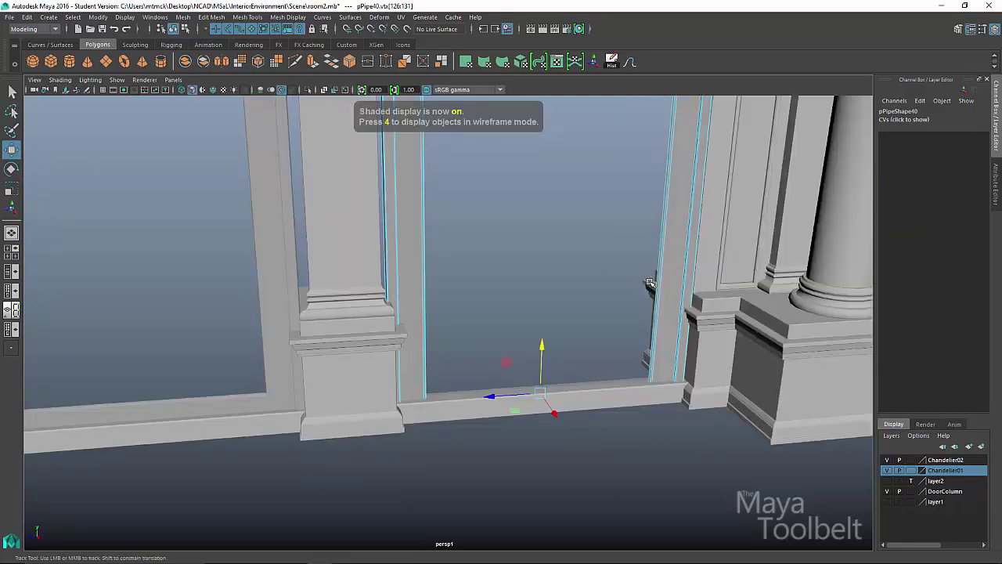
{"action": "mouse_move", "coordinate": [558, 336]}
{"action": "left_mouse_down", "text": "alt"}
{"action": "mouse_move", "coordinate": [476, 313]}
{"action": "mouse_move", "coordinate": [468, 276]}
{"action": "mouse_move", "coordinate": [529, 415]}
{"action": "left_mouse_up", "text": "alt"}
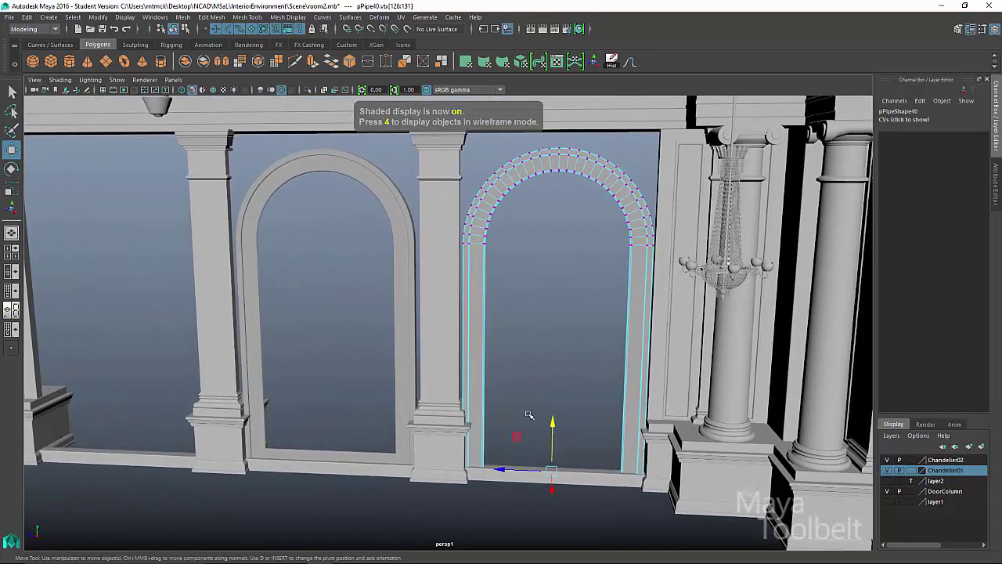
Insert an edge loop in the baseboard in line with the door arch jamb beside the pilaster
{"action": "left_click", "coordinate": [462, 469]}
{"action": "middle_click_drag", "start_coordinate": [368, 411], "coordinate": [352, 351], "text": "alt"}
{"action": "right_click_drag", "start_coordinate": [351, 351], "coordinate": [665, 454], "text": "alt"}
{"action": "middle_click_drag", "start_coordinate": [506, 410], "coordinate": [483, 344], "text": "alt"}
{"action": "right_click_drag", "start_coordinate": [484, 344], "coordinate": [583, 383], "text": "alt"}
{"action": "left_click_drag", "start_coordinate": [583, 388], "coordinate": [353, 369], "text": "alt"}
{"action": "right_click_drag", "start_coordinate": [558, 364], "coordinate": [529, 273]}
{"action": "left_click_drag", "start_coordinate": [575, 253], "coordinate": [469, 449]}
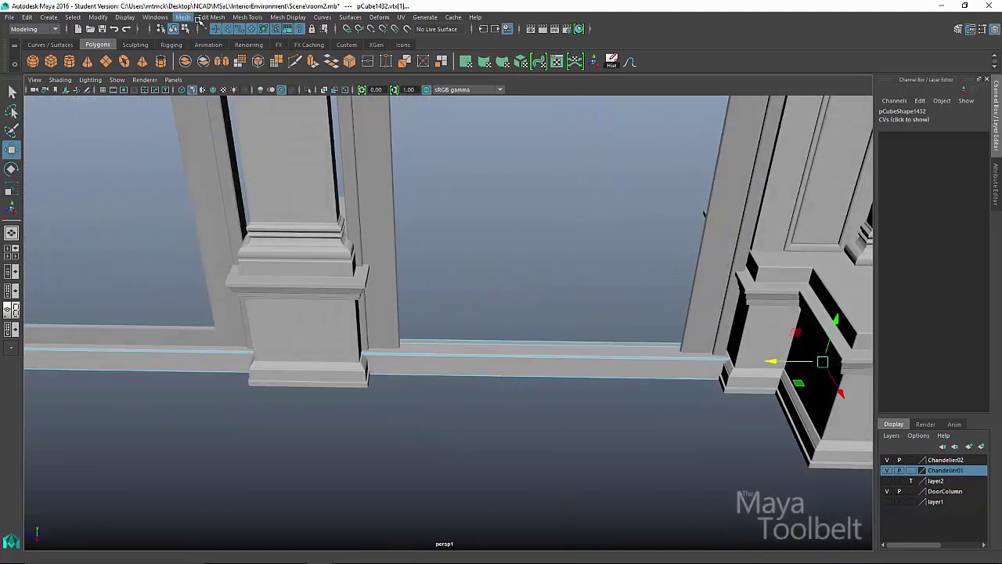
{"action": "left_click", "coordinate": [238, 17]}
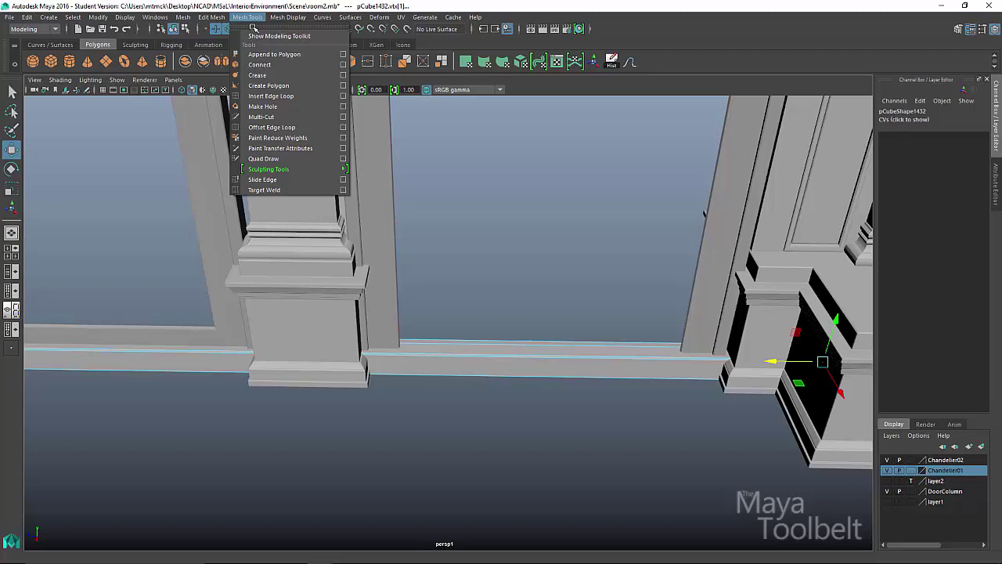
{"action": "left_click", "coordinate": [274, 94]}
{"action": "left_click_drag", "start_coordinate": [336, 335], "coordinate": [592, 376], "text": "alt"}
{"action": "scroll", "coordinate": [592, 376], "scroll_direction": "up", "scroll_amount": 4}
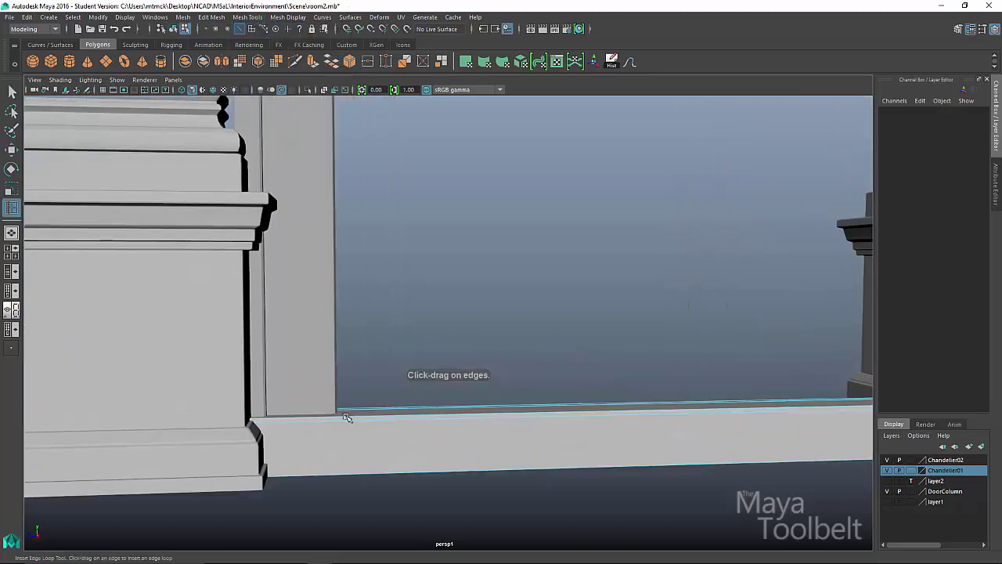
{"action": "left_click_drag", "start_coordinate": [347, 417], "coordinate": [338, 420]}
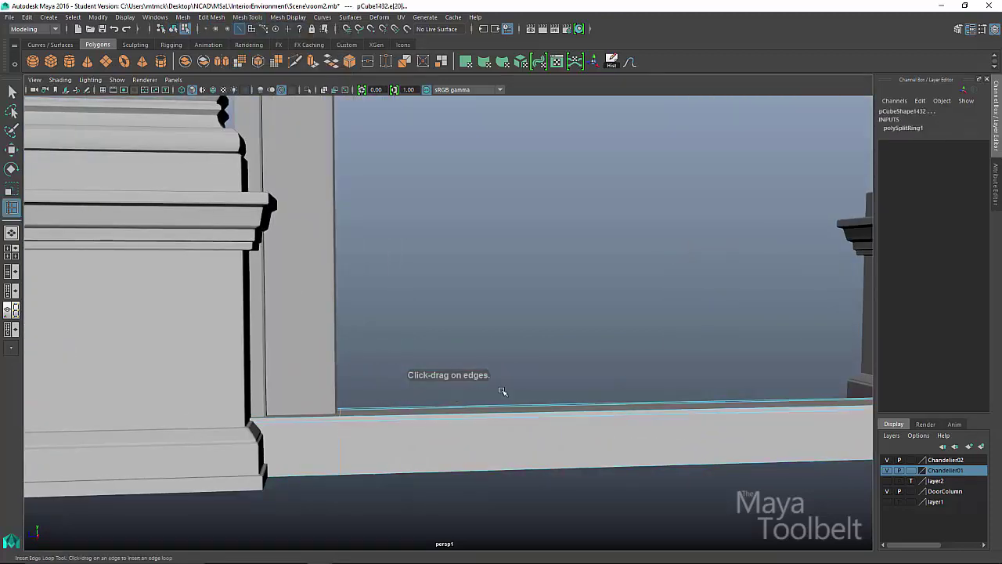
Insert a second baseboard edge loop in line with the door arch's other jamb, nearest the large columns
{"action": "middle_click_drag", "start_coordinate": [647, 394], "coordinate": [314, 389], "text": "alt"}
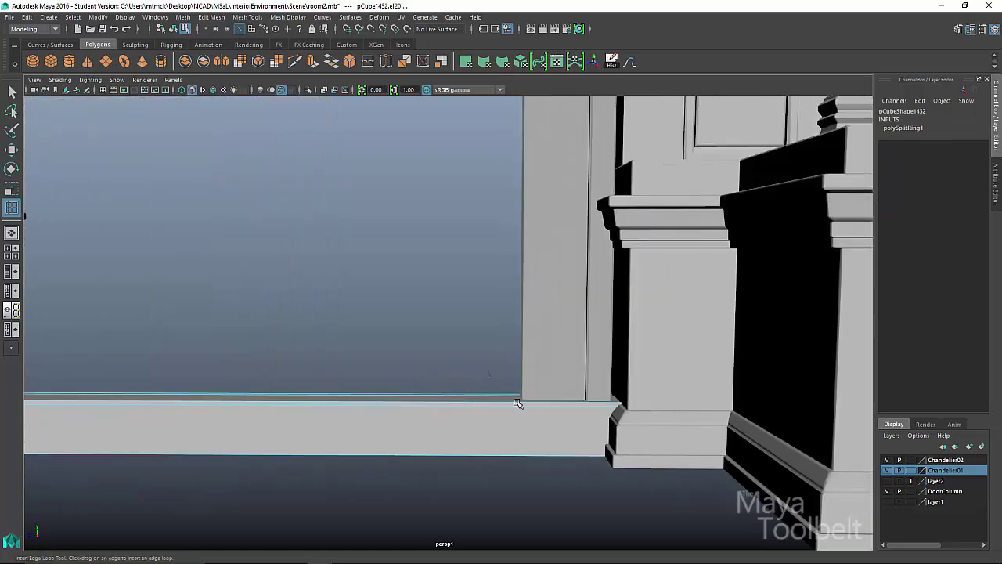
{"action": "left_click_drag", "start_coordinate": [517, 403], "coordinate": [519, 402]}
{"action": "key", "text": "w"}
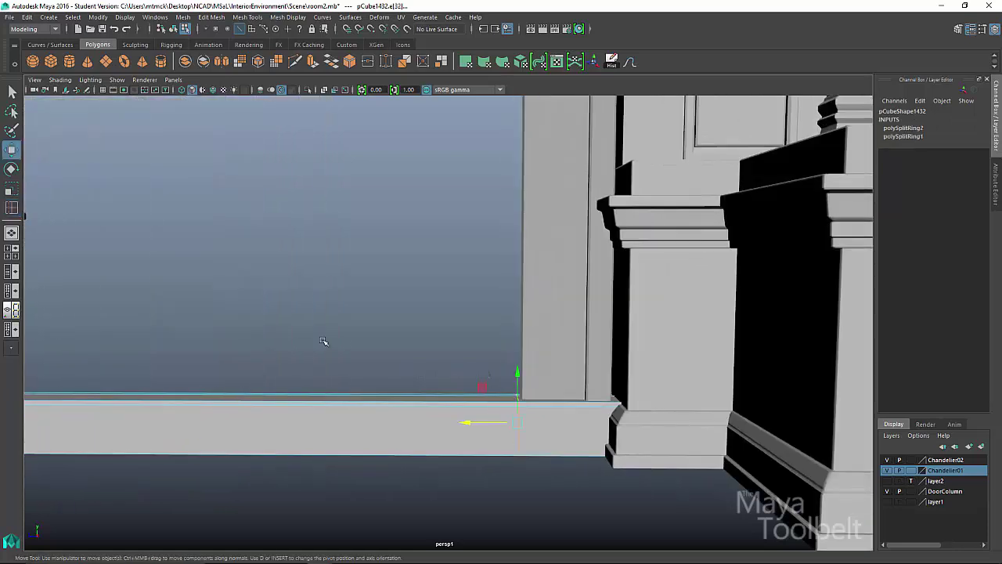
Delete the baseboard faces between the two edge loops to clear the doorway
{"action": "left_click_drag", "start_coordinate": [324, 342], "coordinate": [436, 376], "text": "alt"}
{"action": "right_click_drag", "start_coordinate": [435, 252], "coordinate": [436, 287]}
{"action": "left_click_drag", "start_coordinate": [436, 316], "coordinate": [435, 455]}
{"action": "key", "text": "Delete"}
Select the open border edges at both cut baseboard ends and cap them with Fill Hole
{"action": "left_click_drag", "start_coordinate": [453, 387], "coordinate": [506, 405], "text": "alt"}
{"action": "right_click_drag", "start_coordinate": [572, 252], "coordinate": [574, 316]}
{"action": "right_click_drag", "start_coordinate": [575, 222], "coordinate": [575, 221]}
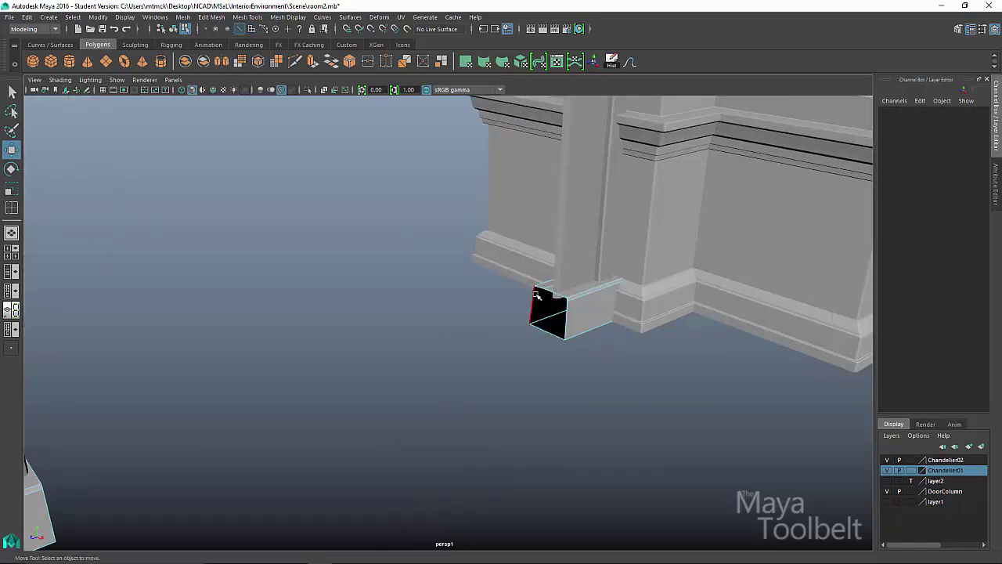
{"action": "double_click", "coordinate": [536, 296]}
{"action": "left_click_drag", "start_coordinate": [461, 337], "coordinate": [304, 312], "text": "alt"}
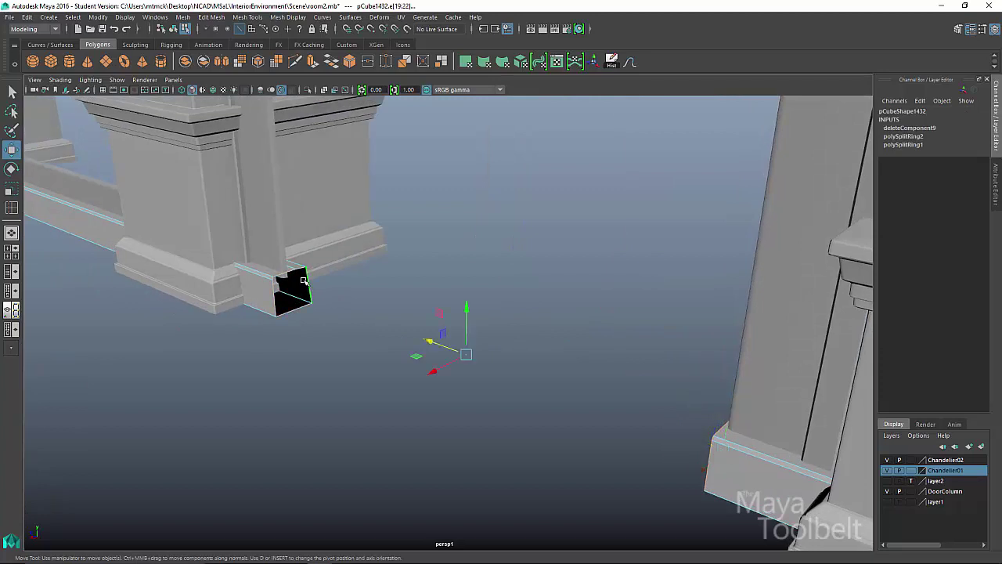
{"action": "left_click", "coordinate": [183, 17]}
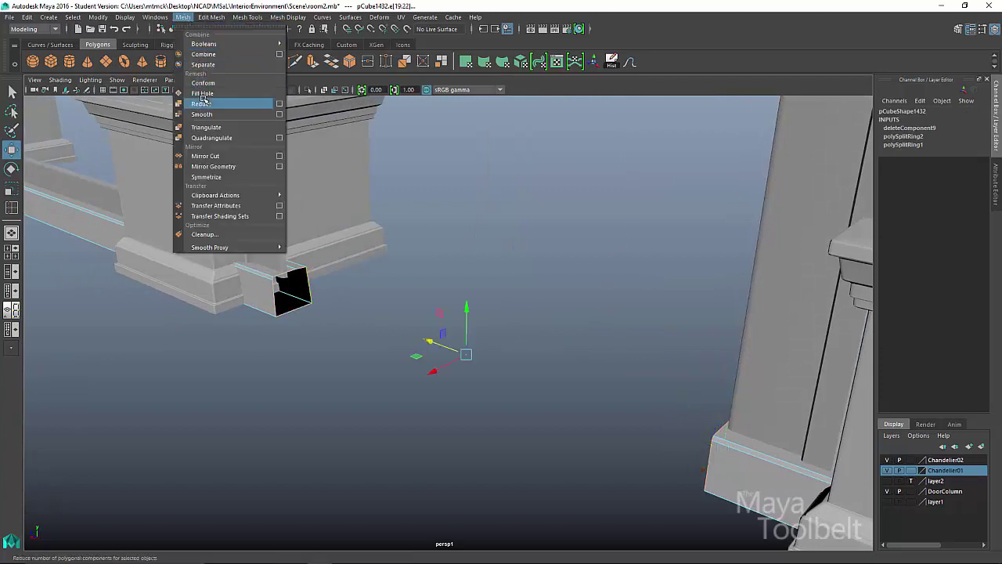
{"action": "left_click", "coordinate": [205, 89]}
{"action": "left_click_drag", "start_coordinate": [206, 119], "coordinate": [261, 290], "text": "alt"}
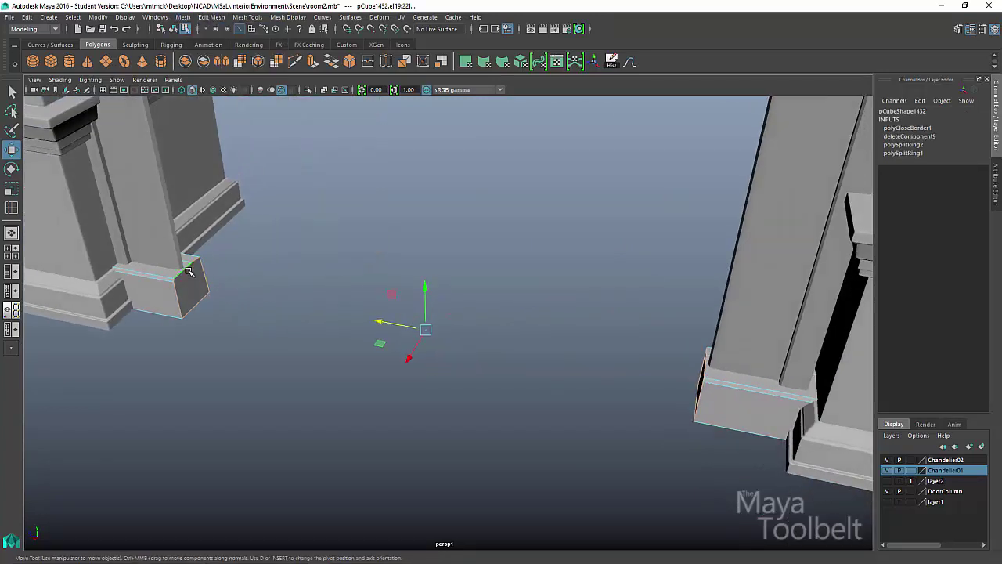
Select the two new end faces of the baseboard and bevel them with 2 segments
{"action": "right_click_drag", "start_coordinate": [183, 276], "coordinate": [462, 360]}
{"action": "left_click_drag", "start_coordinate": [462, 360], "coordinate": [612, 330], "text": "alt"}
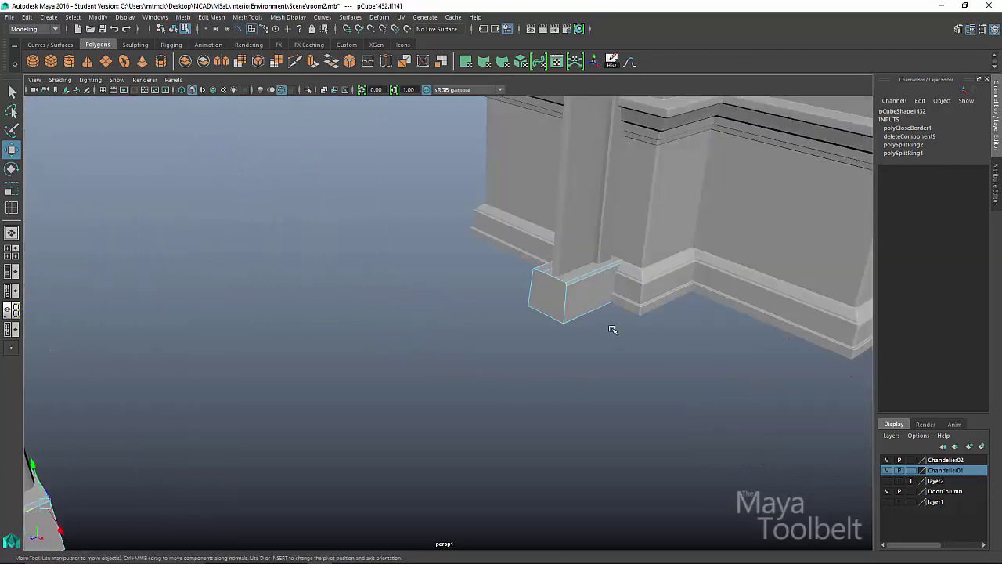
{"action": "left_click", "coordinate": [552, 305], "text": "shift"}
{"action": "left_click", "coordinate": [215, 17]}
{"action": "left_click", "coordinate": [227, 50]}
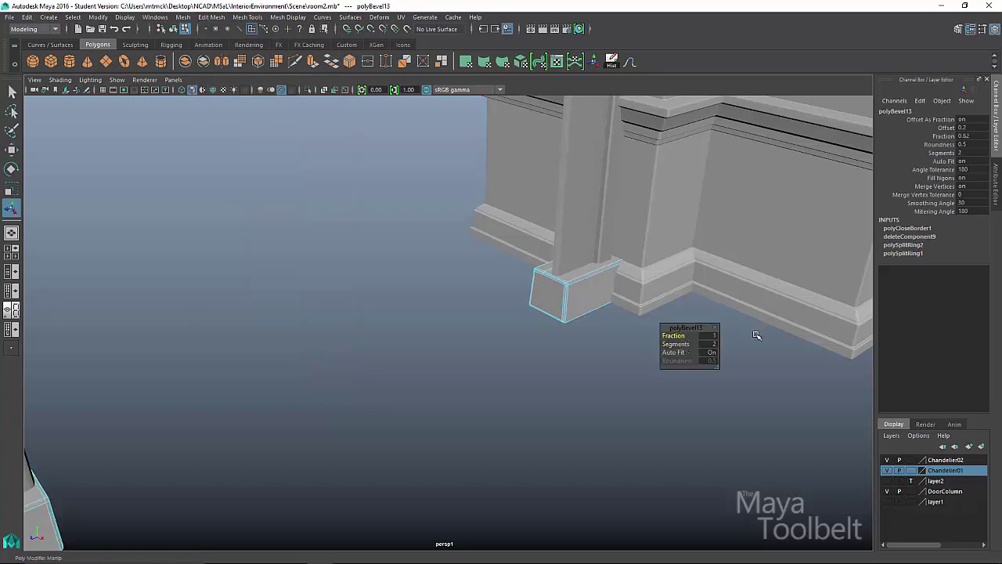
{"action": "left_click", "coordinate": [603, 407]}
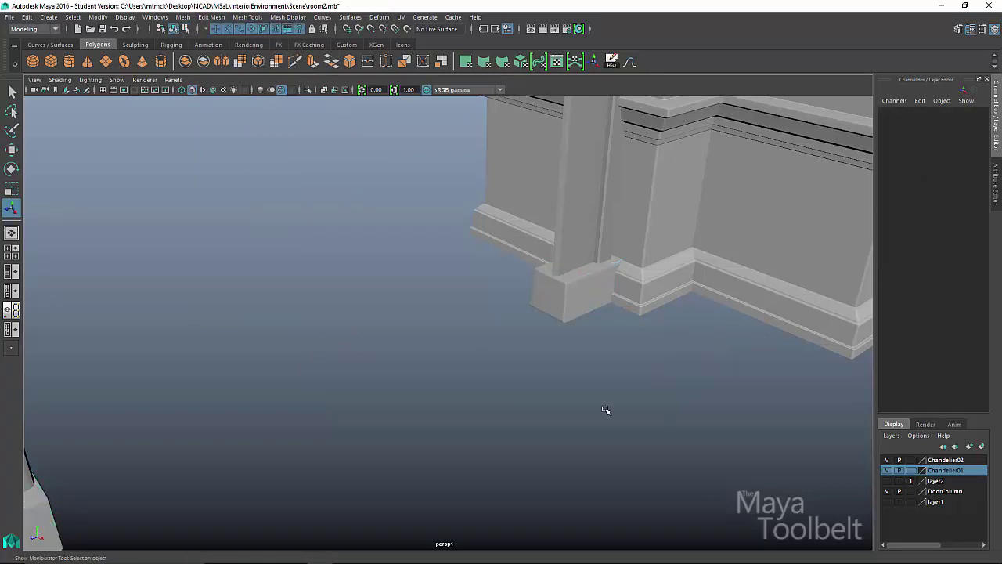
Examine the cut baseboard and both arches along the wall from several angles
{"action": "left_click_drag", "start_coordinate": [604, 407], "coordinate": [342, 338], "text": "alt"}
{"action": "middle_click_drag", "start_coordinate": [197, 347], "coordinate": [832, 347], "text": "alt"}
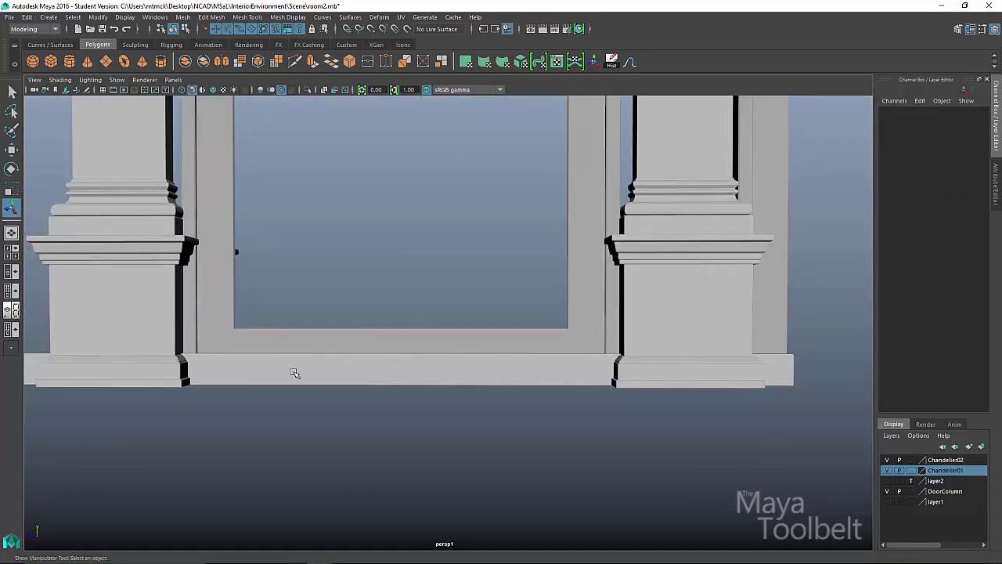
{"action": "left_click_drag", "start_coordinate": [221, 357], "coordinate": [616, 329], "text": "alt"}
{"action": "left_click", "coordinate": [555, 313]}
{"action": "middle_click_drag", "start_coordinate": [723, 211], "coordinate": [462, 325], "text": "alt"}
{"action": "right_click_drag", "start_coordinate": [462, 337], "coordinate": [588, 373], "text": "alt"}
{"action": "left_click_drag", "start_coordinate": [525, 272], "coordinate": [477, 233], "text": "alt"}
{"action": "left_click_drag", "start_coordinate": [447, 323], "coordinate": [567, 274], "text": "alt"}
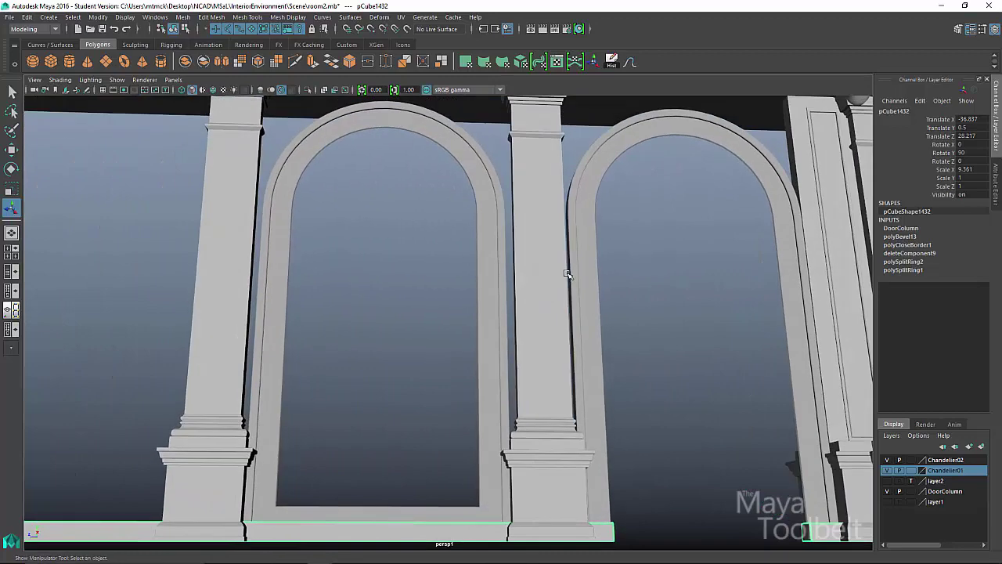
Select the edges along the mirror arch frame's inner rim and convert the selection to a face path
{"action": "left_click", "coordinate": [296, 163]}
{"action": "left_click_drag", "start_coordinate": [288, 172], "coordinate": [380, 133], "text": "alt"}
{"action": "right_click", "coordinate": [337, 113]}
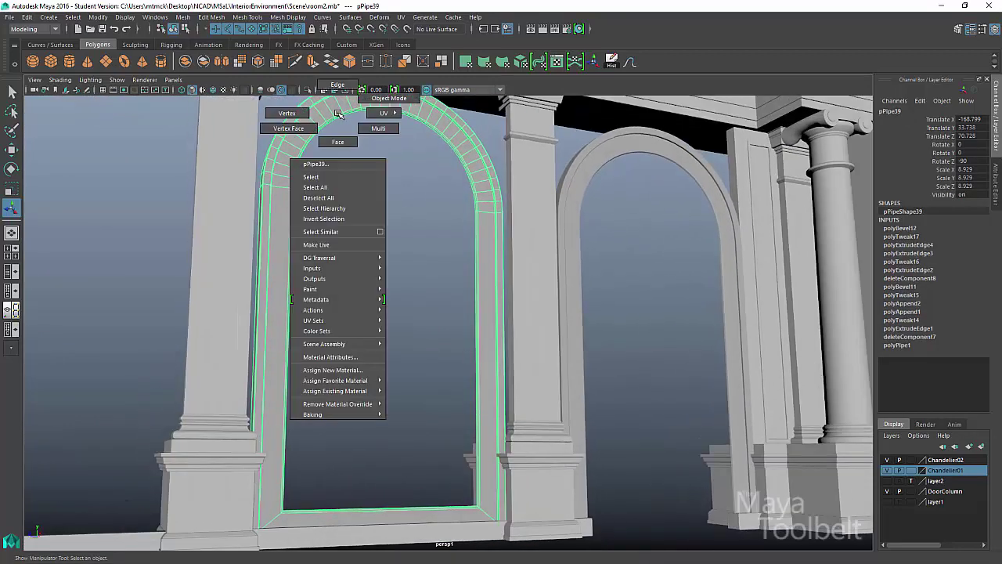
{"action": "right_click_drag", "start_coordinate": [338, 114], "coordinate": [342, 92]}
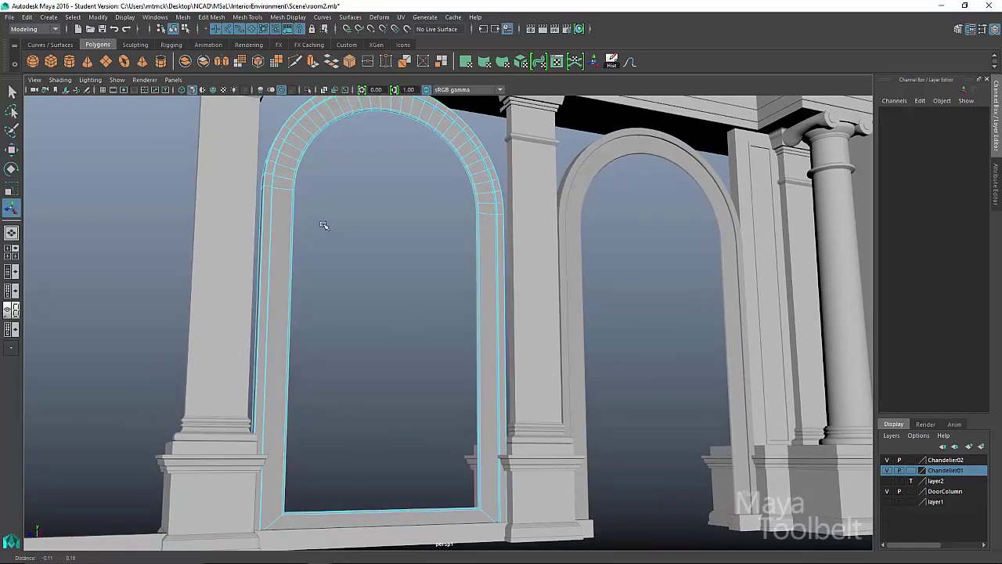
{"action": "middle_click_drag", "start_coordinate": [324, 224], "coordinate": [458, 327], "text": "alt"}
{"action": "right_click_drag", "start_coordinate": [458, 327], "coordinate": [631, 221], "text": "alt"}
{"action": "left_click_drag", "start_coordinate": [631, 221], "coordinate": [584, 221], "text": "alt"}
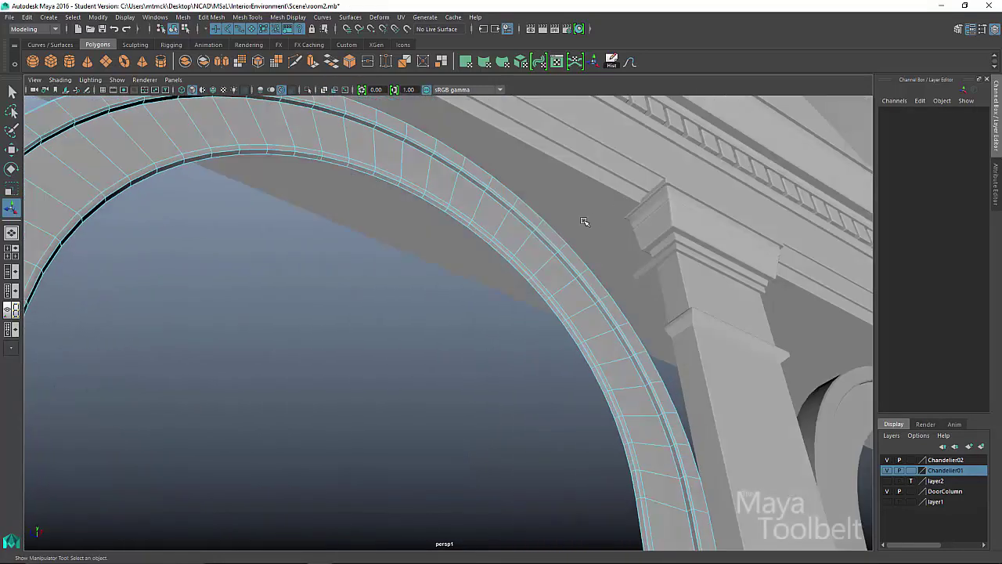
{"action": "left_click", "coordinate": [500, 251]}
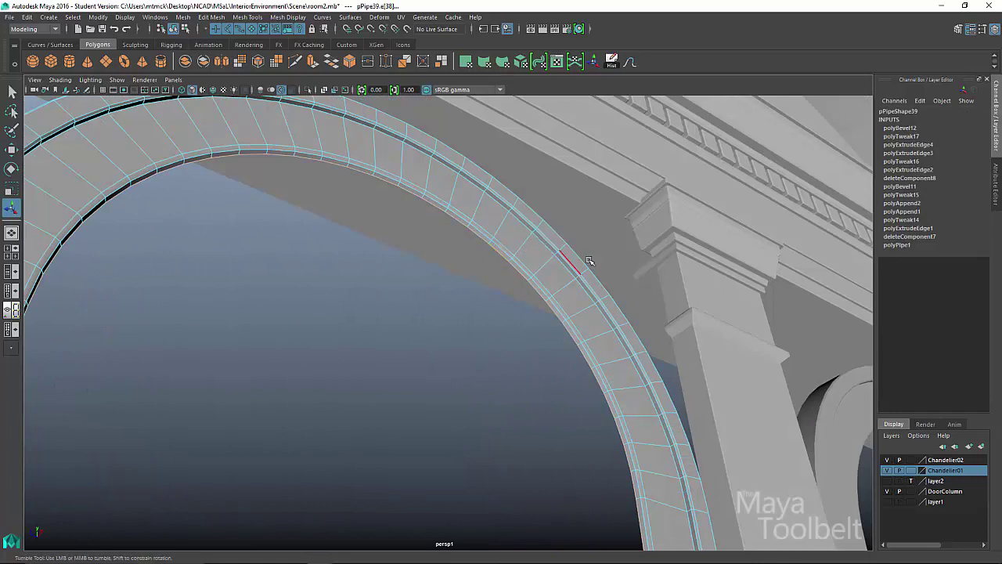
{"action": "left_click_drag", "start_coordinate": [588, 260], "coordinate": [565, 262], "text": "alt"}
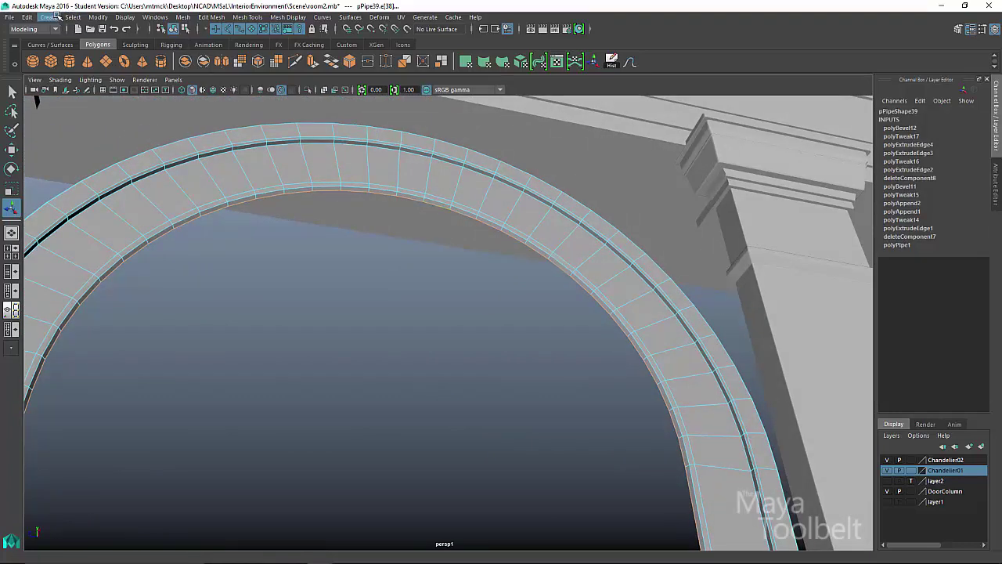
{"action": "left_click", "coordinate": [71, 18]}
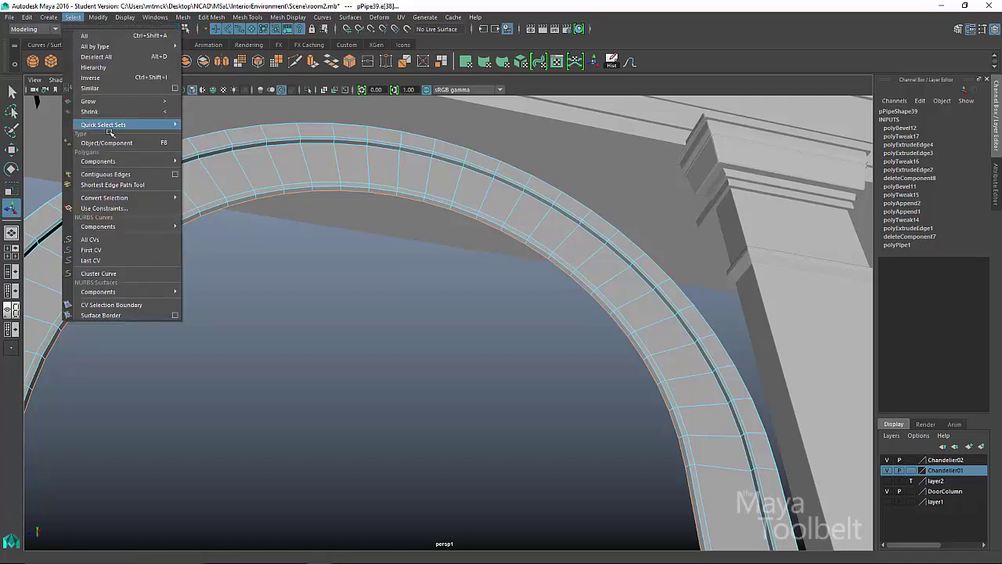
{"action": "mouse_move", "coordinate": [180, 198]}
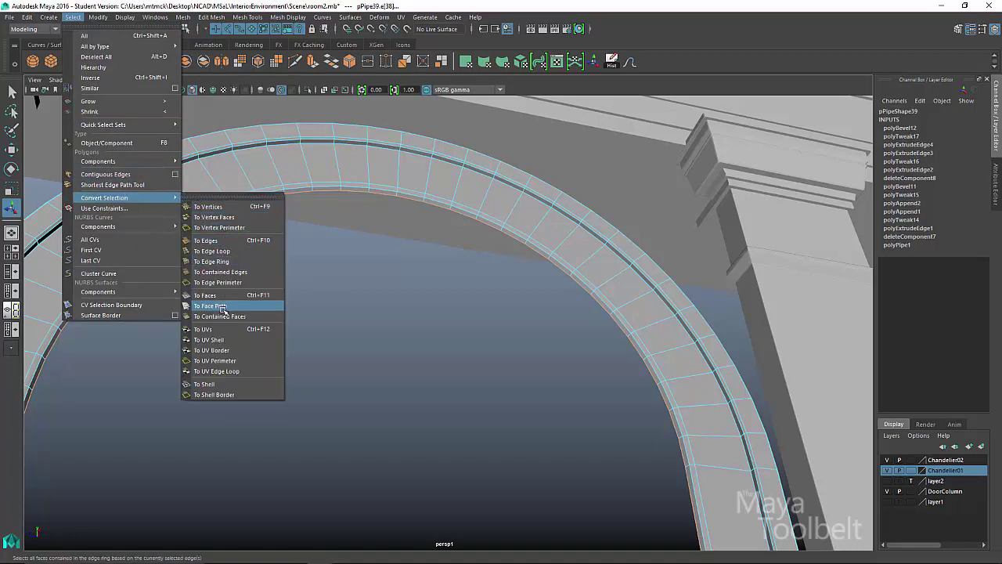
{"action": "left_click", "coordinate": [211, 305]}
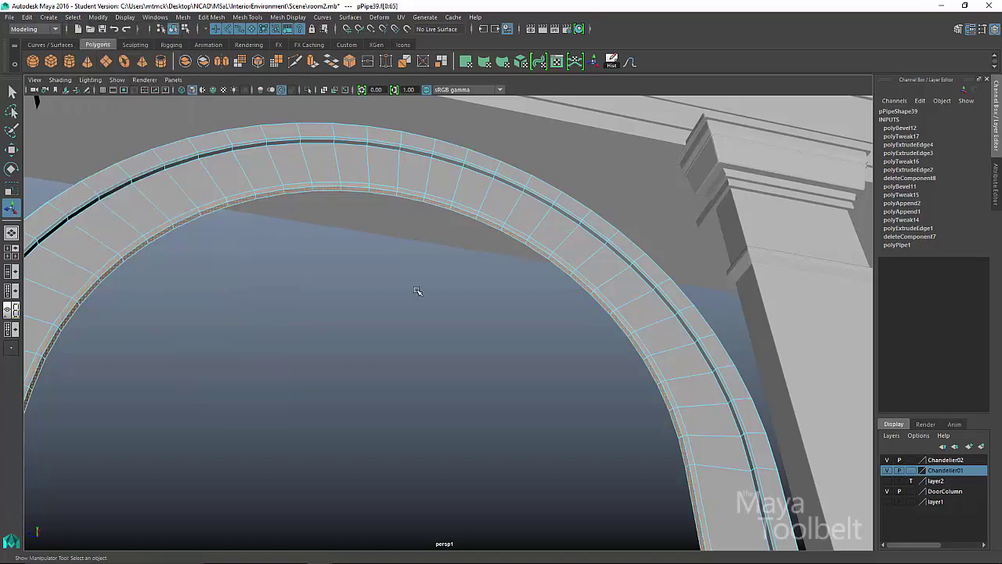
Extrude the selected strip of faces along the mirror frame's inner rim
{"action": "mouse_move", "coordinate": [531, 342]}
{"action": "left_mouse_down", "text": "alt"}
{"action": "mouse_move", "coordinate": [557, 347]}
{"action": "mouse_move", "coordinate": [526, 330]}
{"action": "left_mouse_up", "text": "alt"}
{"action": "key", "text": "w"}
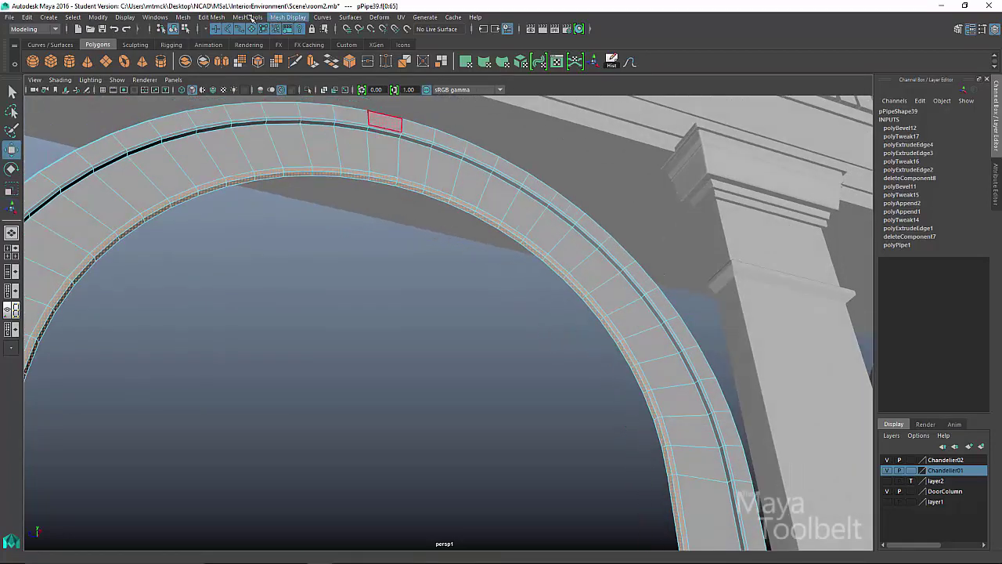
{"action": "left_click", "coordinate": [221, 19]}
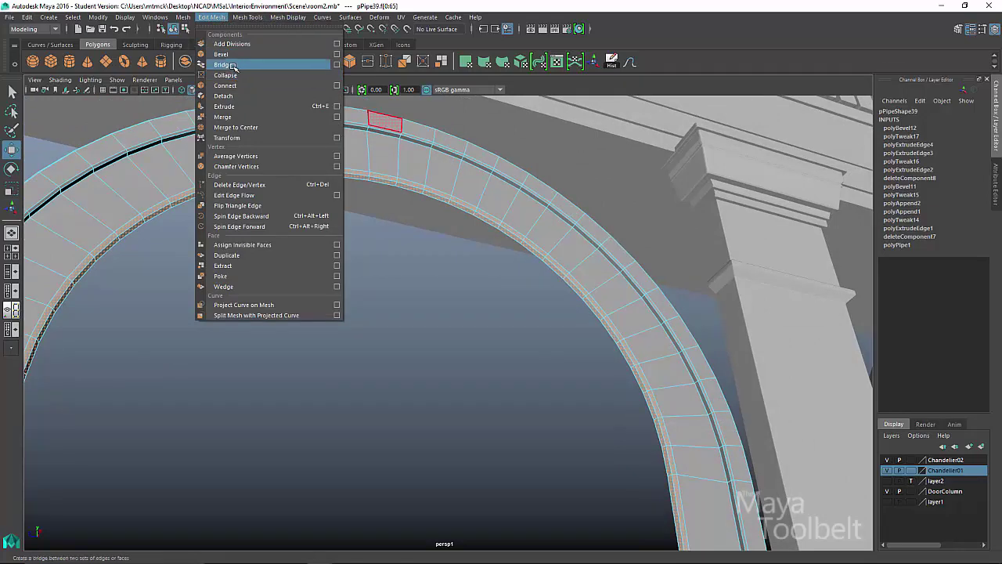
{"action": "left_click", "coordinate": [224, 106]}
{"action": "mouse_move", "coordinate": [457, 305]}
{"action": "left_mouse_down", "text": "alt"}
{"action": "mouse_move", "coordinate": [642, 312]}
{"action": "mouse_move", "coordinate": [473, 383]}
{"action": "mouse_move", "coordinate": [451, 362]}
{"action": "mouse_move", "coordinate": [483, 337]}
{"action": "mouse_move", "coordinate": [496, 346]}
{"action": "mouse_move", "coordinate": [463, 329]}
{"action": "mouse_move", "coordinate": [454, 290]}
{"action": "left_mouse_up", "text": "alt"}
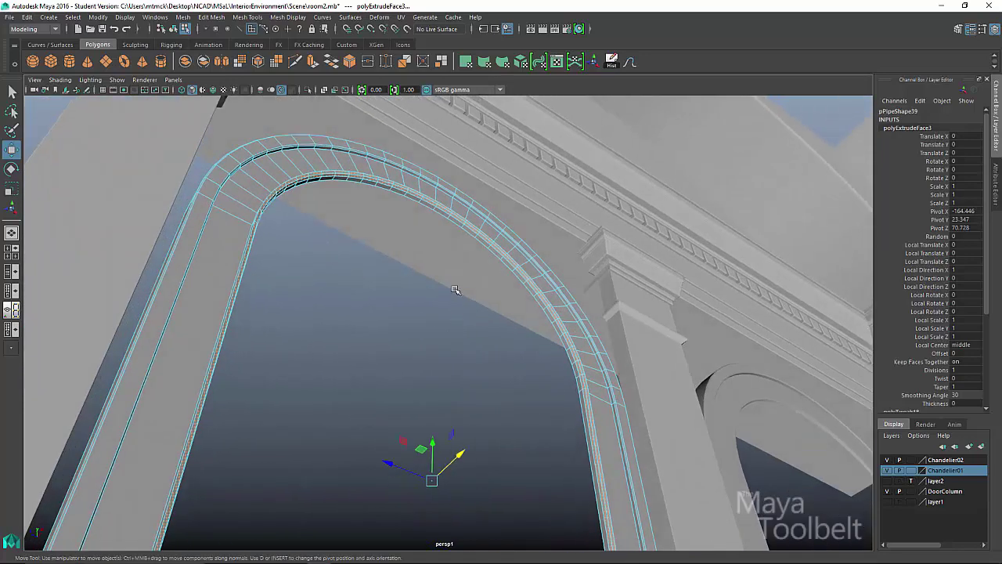
Select an edge loop along the mirror frame's inner rim and scale it slightly
{"action": "right_click", "coordinate": [419, 199]}
{"action": "right_click_drag", "start_coordinate": [420, 195], "coordinate": [419, 182]}
{"action": "middle_click_drag", "start_coordinate": [331, 252], "coordinate": [329, 308], "text": "alt"}
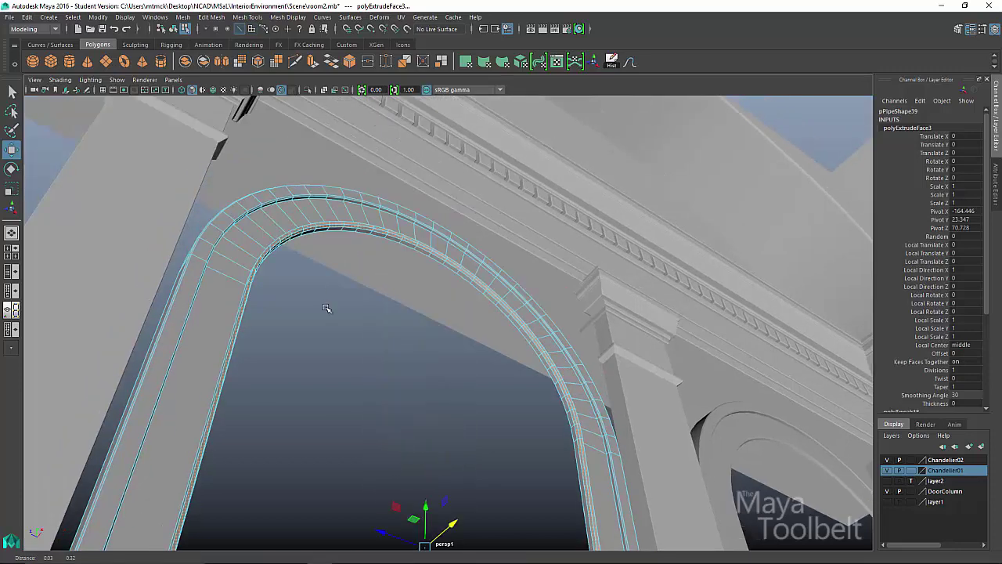
{"action": "right_click_drag", "start_coordinate": [329, 309], "coordinate": [499, 321], "text": "alt"}
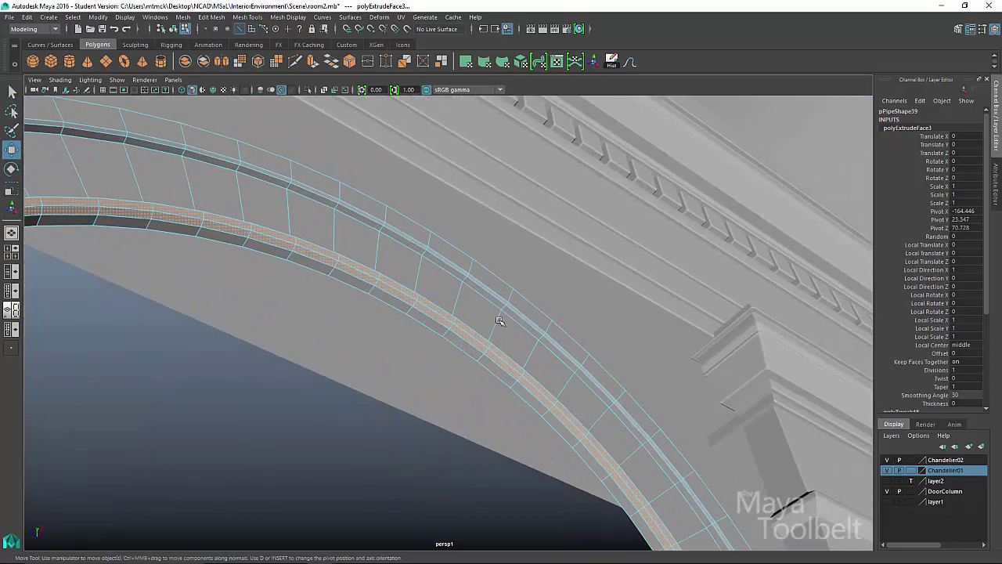
{"action": "left_click", "coordinate": [407, 311]}
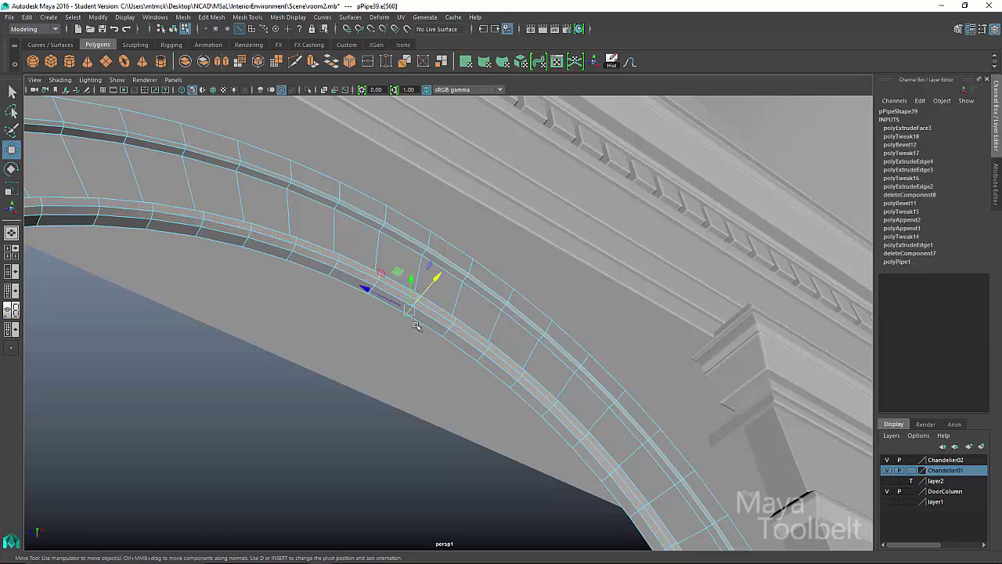
{"action": "key", "text": "q"}
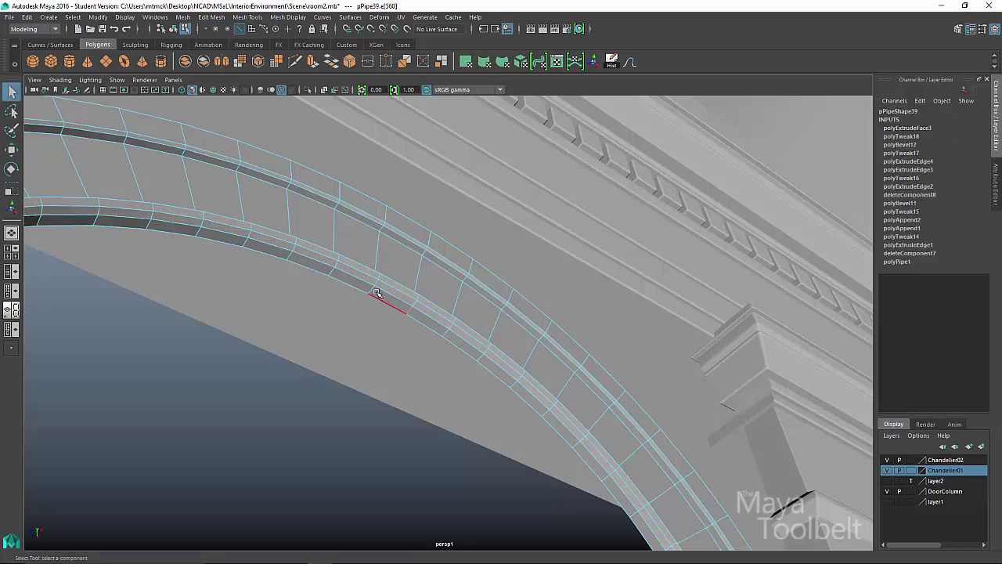
{"action": "left_click_drag", "start_coordinate": [513, 329], "coordinate": [447, 351], "text": "alt"}
{"action": "key", "text": "w"}
{"action": "key", "text": "r"}
{"action": "middle_click_drag", "start_coordinate": [513, 356], "coordinate": [519, 359]}
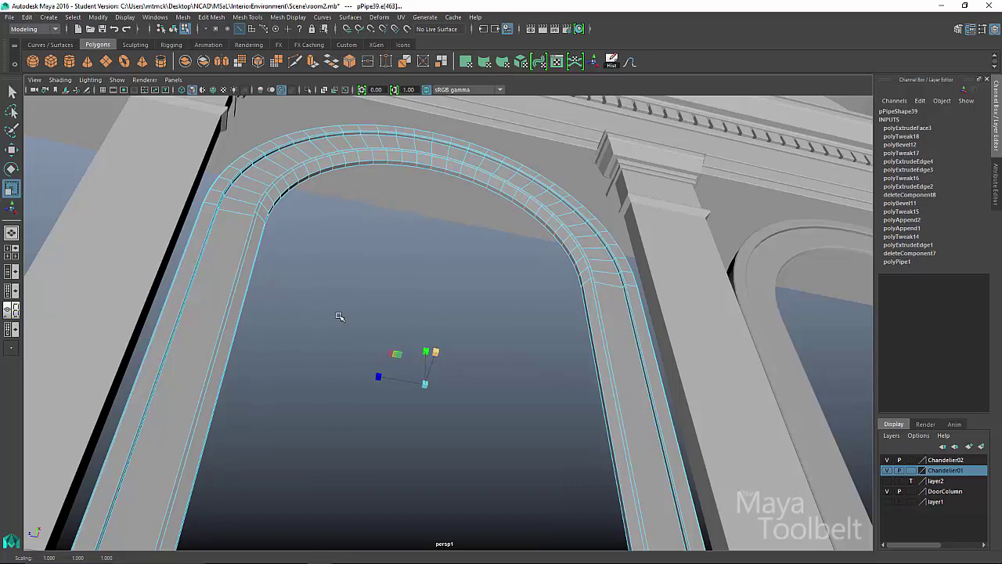
Move the edge loops of the mirror frame's inner moulding in depth, snapping them to existing frame vertices
{"action": "left_click_drag", "start_coordinate": [339, 317], "coordinate": [282, 254], "text": "alt"}
{"action": "key", "text": "w"}
{"action": "right_click", "coordinate": [280, 252]}
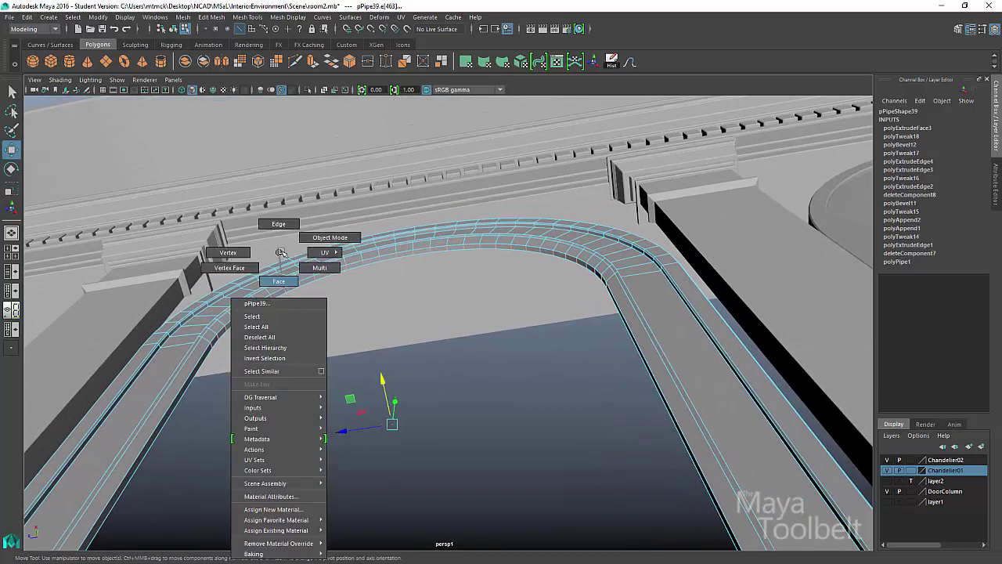
{"action": "right_click_drag", "start_coordinate": [281, 252], "coordinate": [278, 224]}
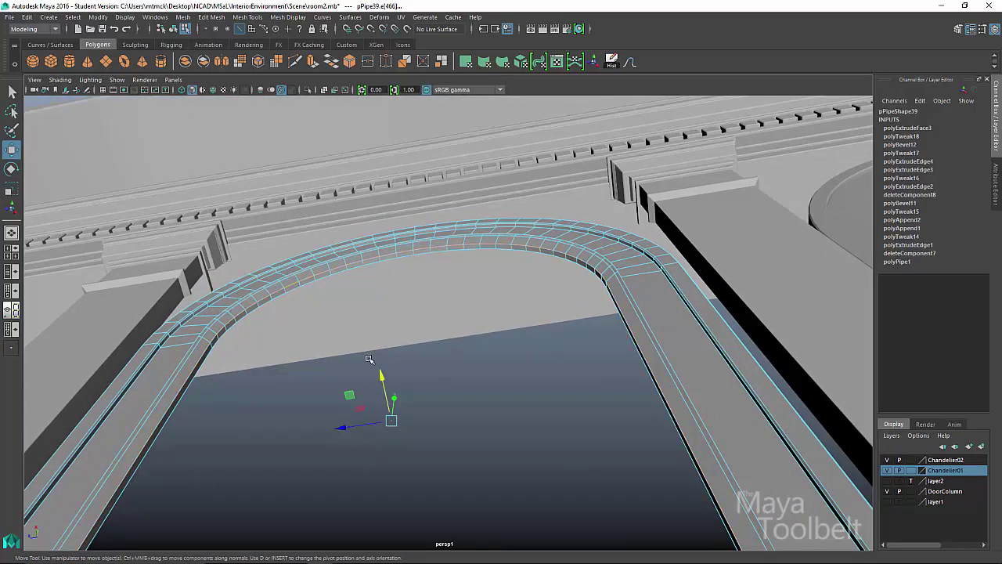
{"action": "left_click_drag", "start_coordinate": [381, 375], "coordinate": [380, 372]}
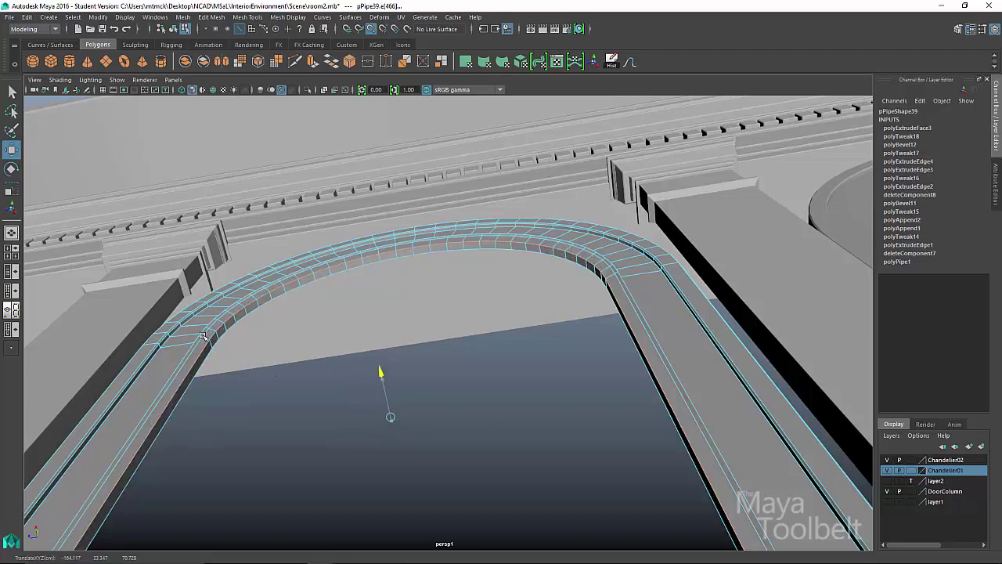
{"action": "left_click_drag", "start_coordinate": [313, 280], "coordinate": [451, 244], "text": "alt"}
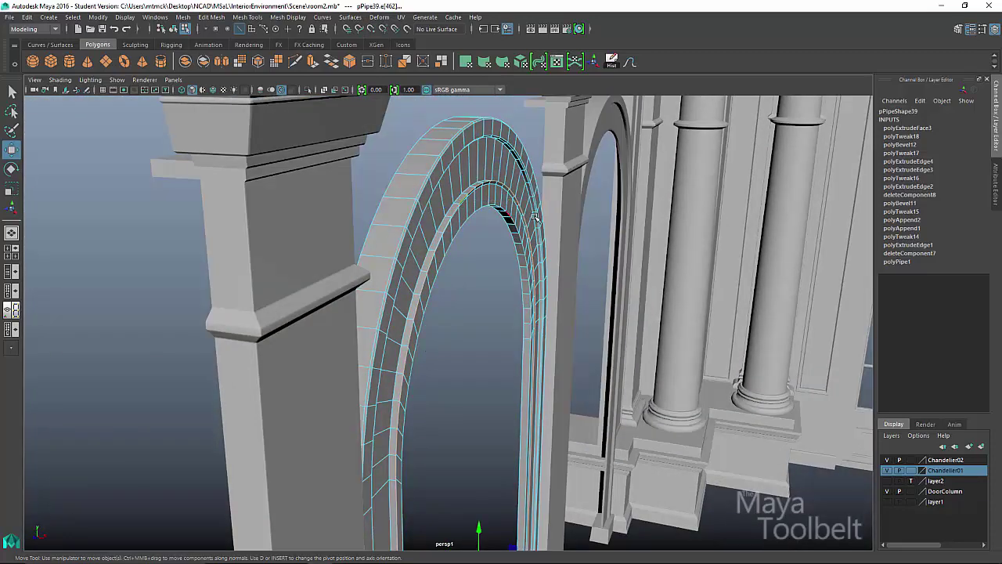
{"action": "middle_click_drag", "start_coordinate": [535, 435], "coordinate": [535, 375], "text": "alt"}
{"action": "middle_click_drag", "start_coordinate": [584, 482], "coordinate": [583, 483]}
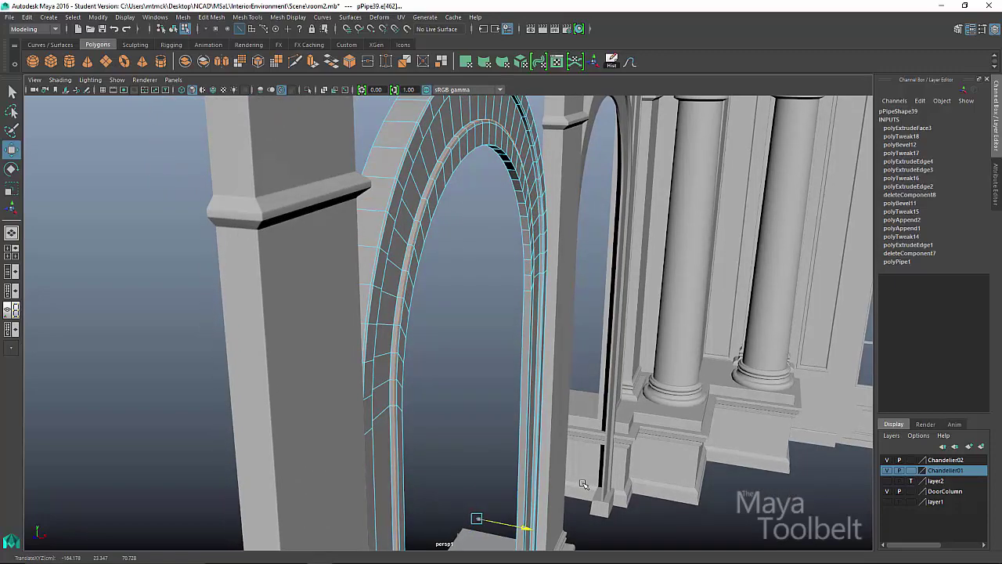
Examine the reshaped inner moulding around the mirror frame, from the arch down to the baseboard corners
{"action": "left_click_drag", "start_coordinate": [594, 369], "coordinate": [517, 335], "text": "alt"}
{"action": "right_click_drag", "start_coordinate": [623, 464], "coordinate": [610, 474], "text": "alt"}
{"action": "middle_click_drag", "start_coordinate": [611, 475], "coordinate": [606, 416], "text": "alt"}
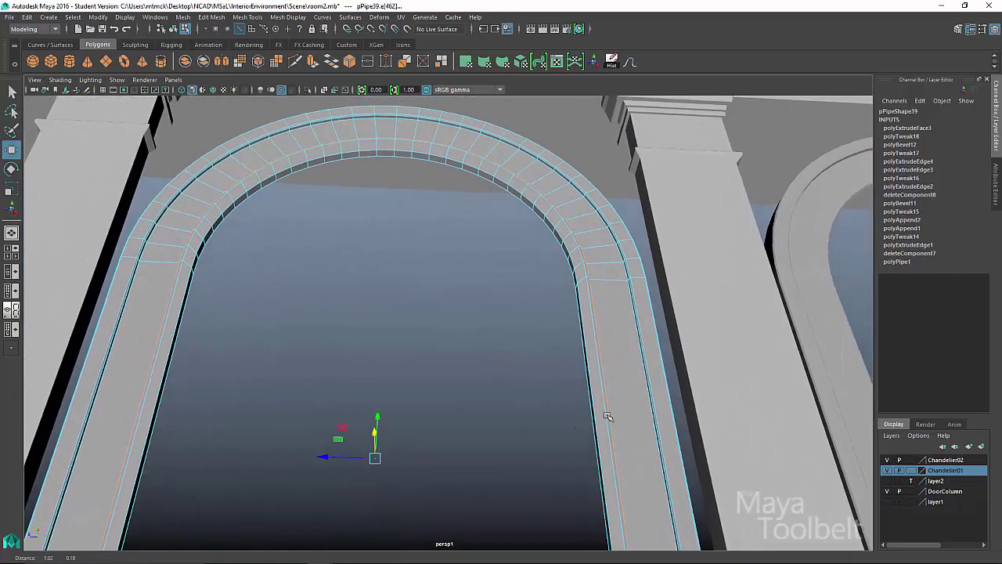
{"action": "right_click_drag", "start_coordinate": [606, 415], "coordinate": [315, 394], "text": "alt"}
{"action": "left_click_drag", "start_coordinate": [316, 394], "coordinate": [324, 284], "text": "alt"}
{"action": "middle_click_drag", "start_coordinate": [324, 285], "coordinate": [316, 117], "text": "alt"}
{"action": "right_click_drag", "start_coordinate": [376, 313], "coordinate": [608, 325], "text": "alt"}
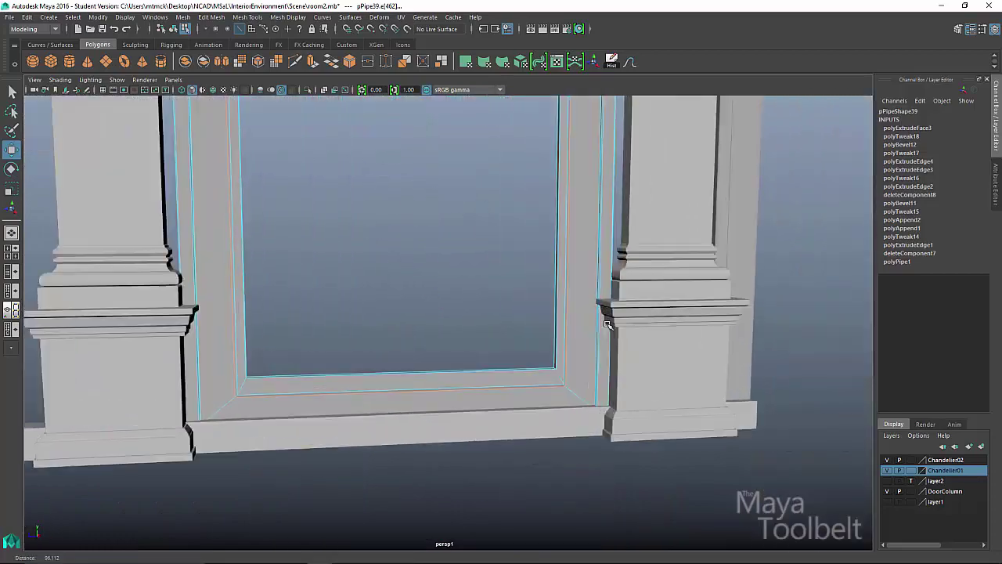
{"action": "left_click_drag", "start_coordinate": [607, 324], "coordinate": [595, 381], "text": "alt"}
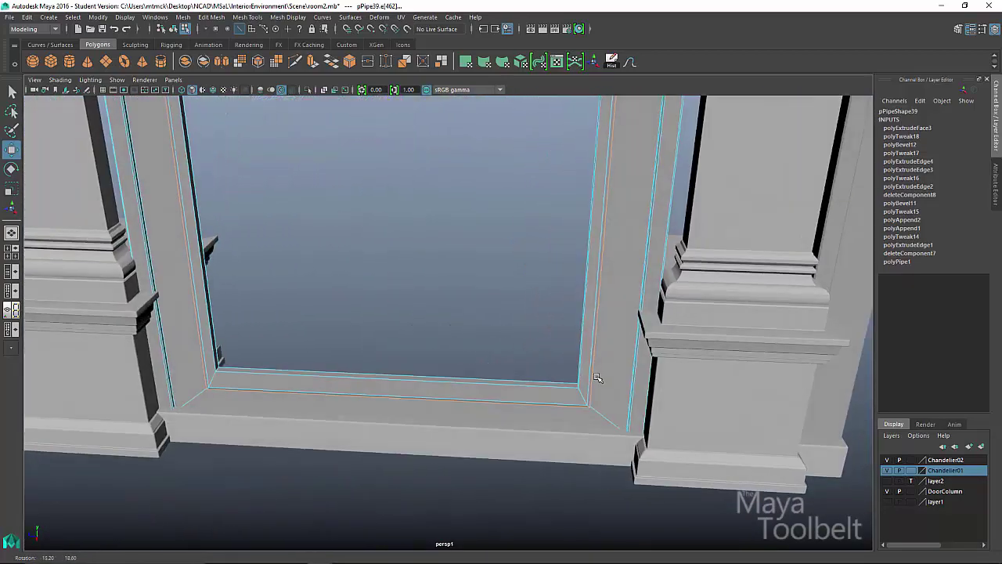
{"action": "middle_click_drag", "start_coordinate": [562, 358], "coordinate": [595, 469], "text": "alt"}
{"action": "right_click_drag", "start_coordinate": [595, 469], "coordinate": [386, 224], "text": "alt"}
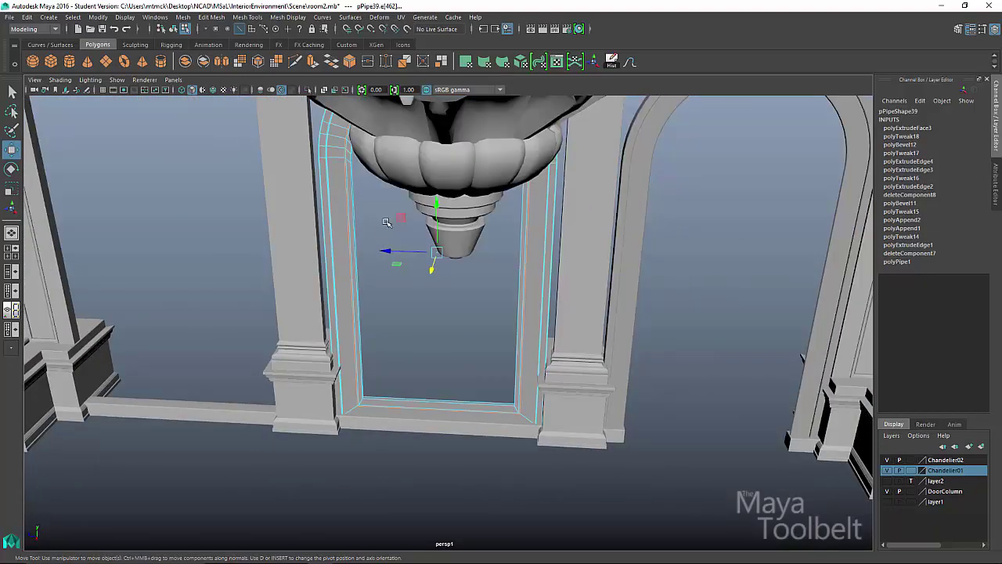
{"action": "middle_click_drag", "start_coordinate": [394, 240], "coordinate": [416, 356], "text": "alt"}
{"action": "left_click_drag", "start_coordinate": [415, 356], "coordinate": [430, 286], "text": "alt"}
{"action": "right_click_drag", "start_coordinate": [431, 286], "coordinate": [568, 337], "text": "alt"}
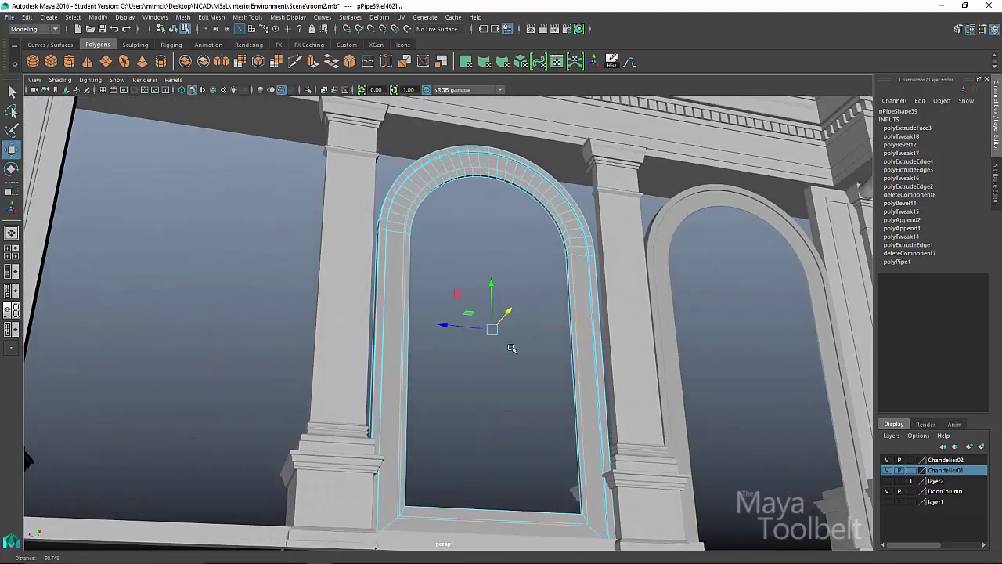
Select the mirror frame's innermost edge loop and scale it inward in width, then adjust its height
{"action": "left_click_drag", "start_coordinate": [570, 266], "coordinate": [514, 364], "text": "alt"}
{"action": "left_click_drag", "start_coordinate": [396, 163], "coordinate": [433, 436], "text": "alt"}
{"action": "key", "text": "r"}
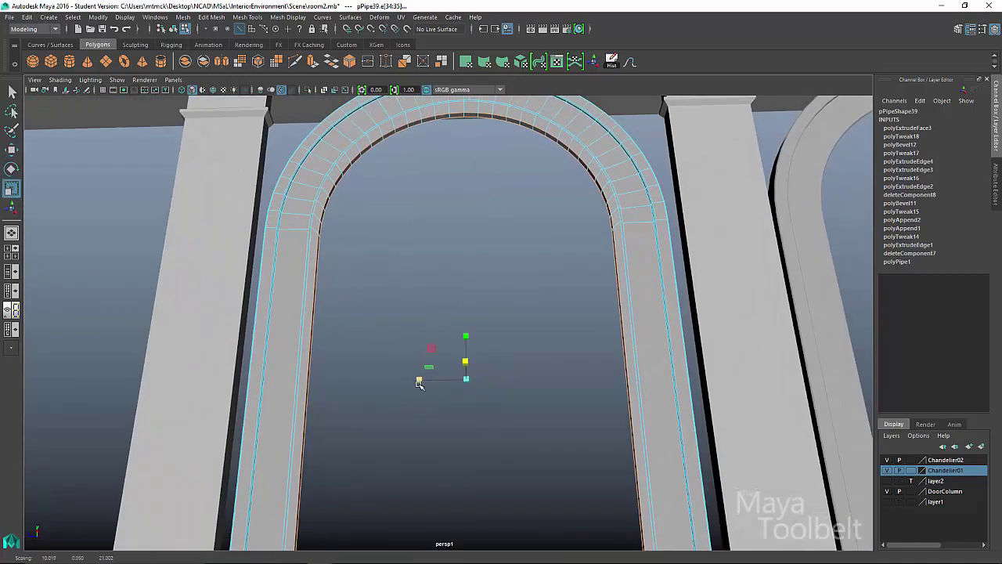
{"action": "middle_click_drag", "start_coordinate": [476, 439], "coordinate": [480, 443]}
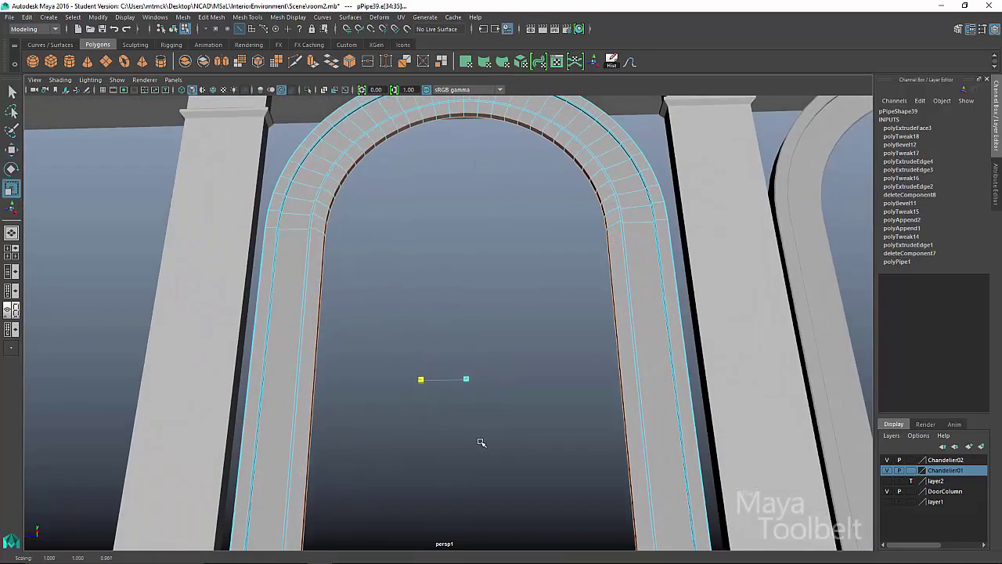
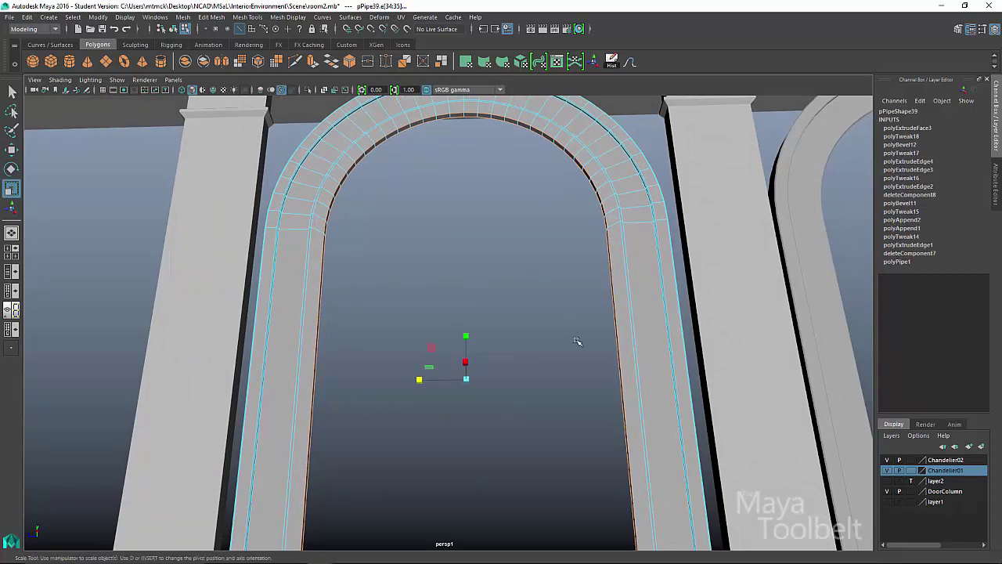
{"action": "left_click_drag", "start_coordinate": [577, 341], "coordinate": [552, 365], "text": "alt"}
{"action": "middle_click_drag", "start_coordinate": [552, 365], "coordinate": [550, 368]}
{"action": "left_click_drag", "start_coordinate": [550, 352], "coordinate": [575, 336], "text": "alt"}
{"action": "left_click_drag", "start_coordinate": [483, 373], "coordinate": [483, 372]}
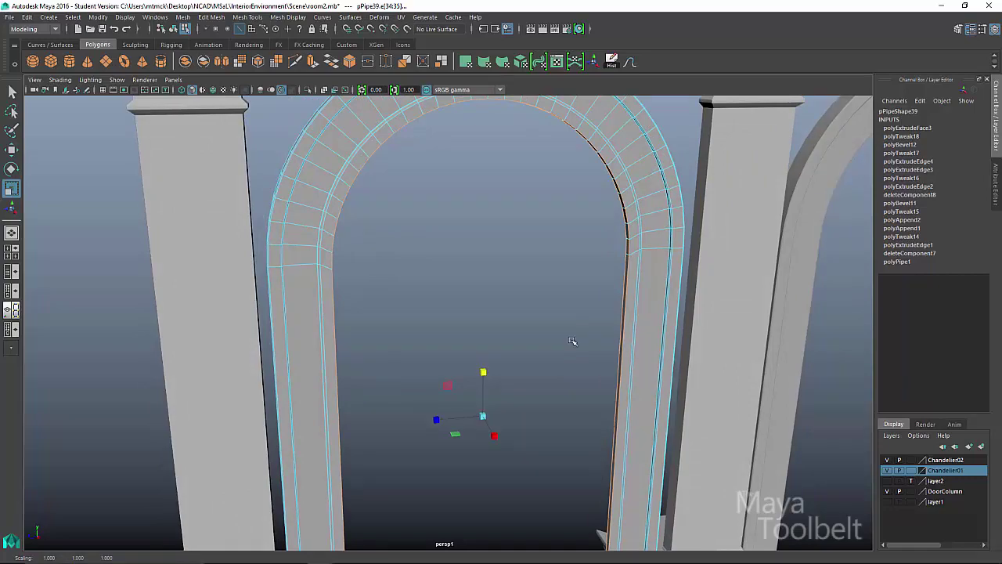
Bevel the edge loop on the mirror frame's inner moulding with 2 segments and a fraction of 0.48
{"action": "left_click_drag", "start_coordinate": [572, 341], "coordinate": [474, 280], "text": "alt"}
{"action": "key", "text": "w"}
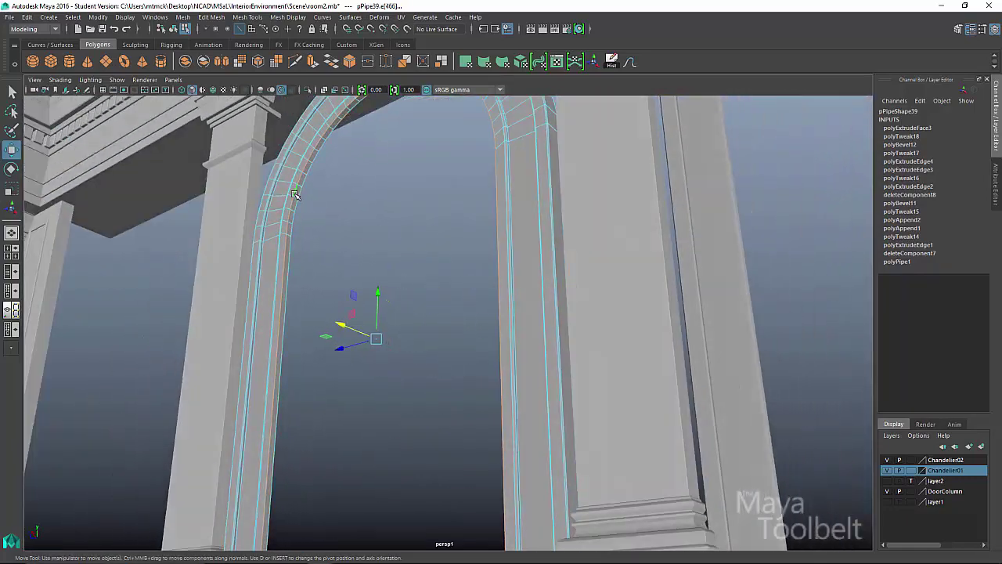
{"action": "left_click", "coordinate": [211, 17]}
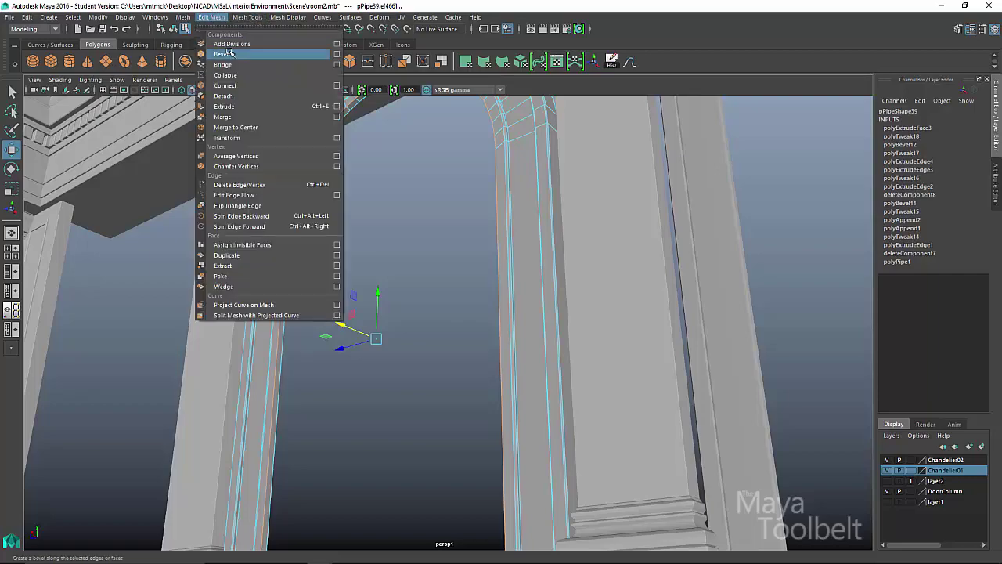
{"action": "left_click", "coordinate": [227, 53]}
{"action": "left_click_drag", "start_coordinate": [438, 219], "coordinate": [379, 198], "text": "alt"}
{"action": "left_click_drag", "start_coordinate": [383, 184], "coordinate": [360, 252], "text": "alt"}
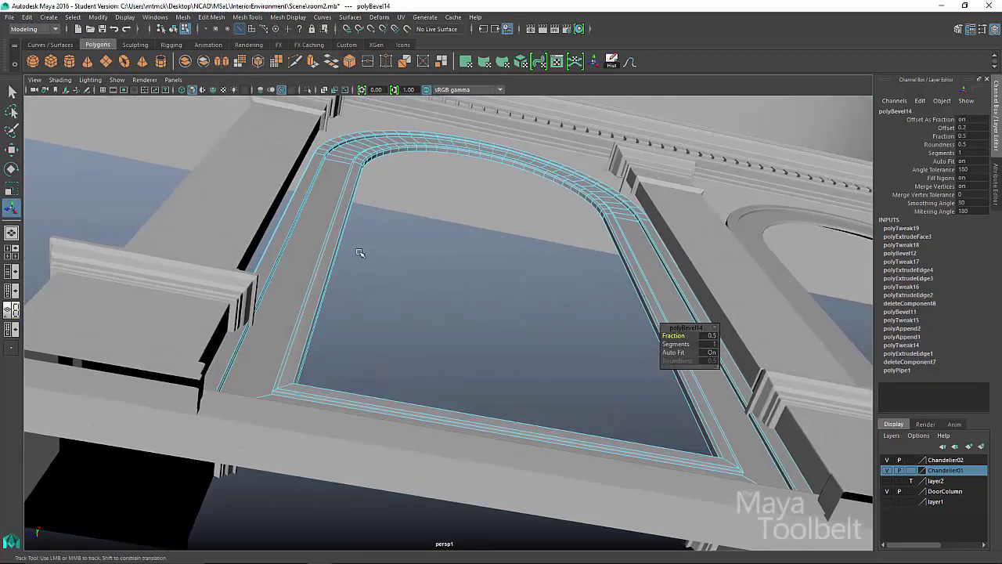
{"action": "middle_click_drag", "start_coordinate": [360, 253], "coordinate": [360, 244], "text": "alt"}
{"action": "right_click_drag", "start_coordinate": [360, 243], "coordinate": [476, 277], "text": "alt"}
{"action": "left_click_drag", "start_coordinate": [476, 277], "coordinate": [619, 313], "text": "alt"}
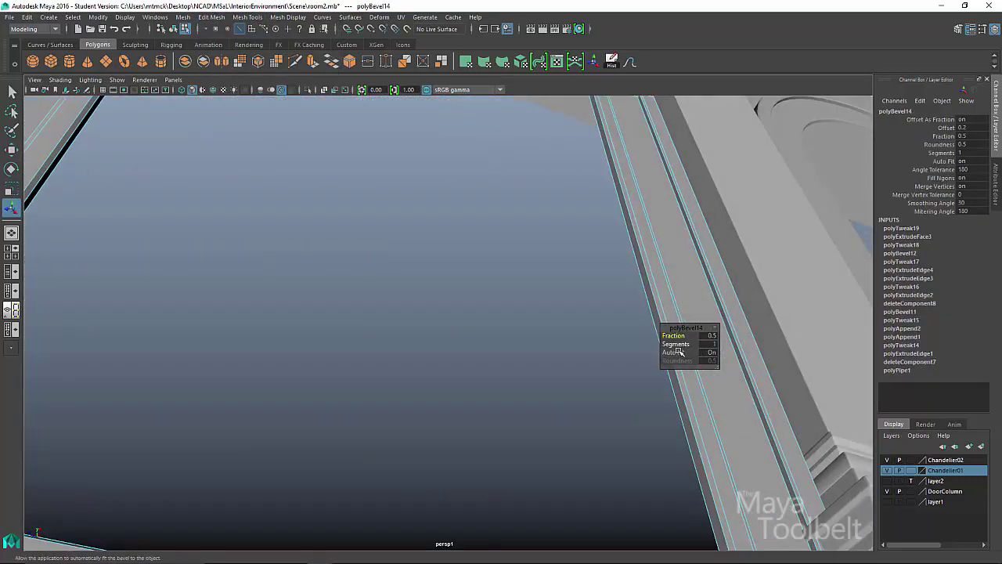
{"action": "left_click_drag", "start_coordinate": [678, 349], "coordinate": [478, 302]}
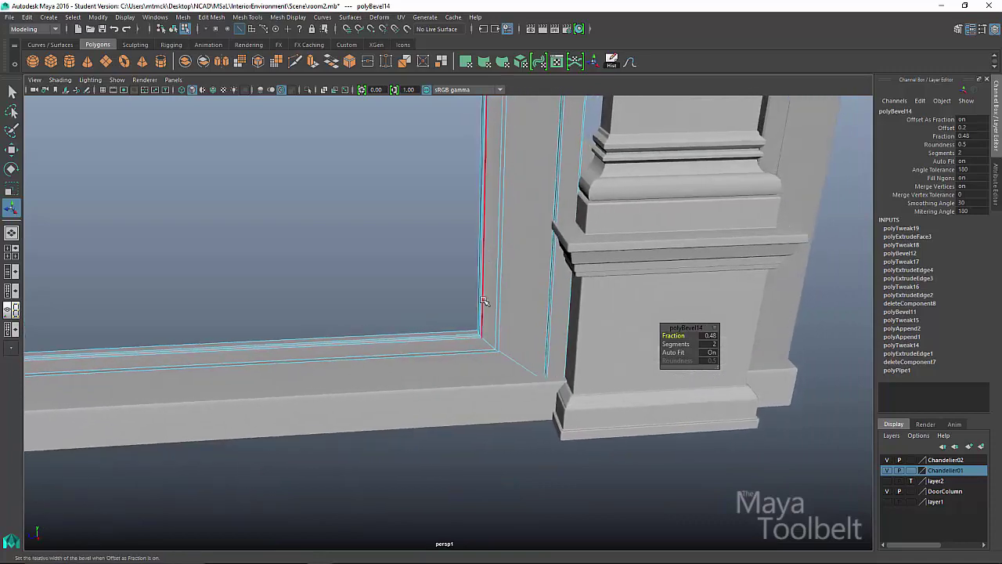
Bevel another edge loop on the mirror frame's inner moulding with 1 segment and a fraction of 0.41
{"action": "key", "text": "w"}
{"action": "left_click", "coordinate": [486, 346]}
{"action": "left_click_drag", "start_coordinate": [391, 313], "coordinate": [503, 280], "text": "alt"}
{"action": "key", "text": "ctrl+b"}
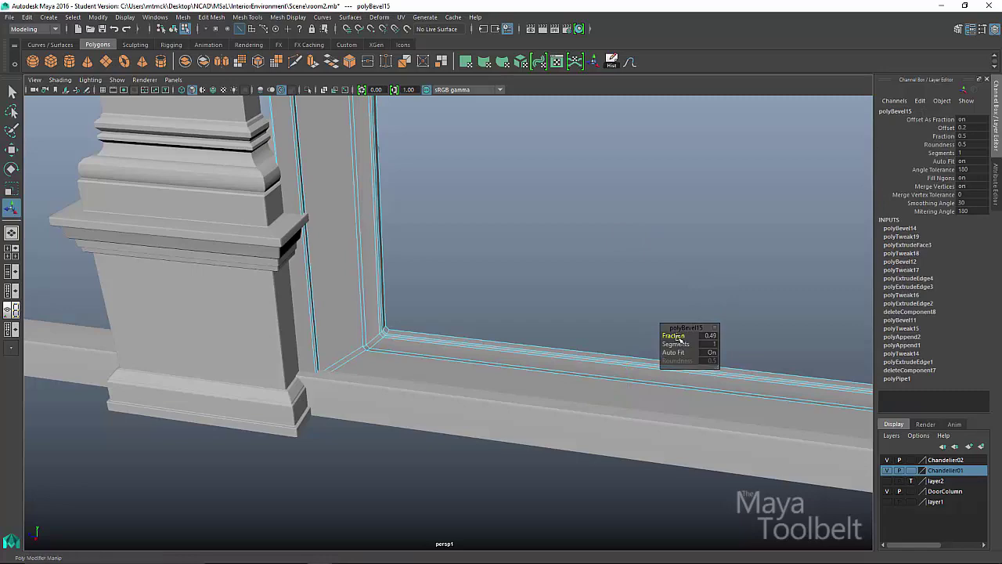
Leave component mode and examine the bevelled mirror frame in the wall from several angles
{"action": "middle_click_drag", "start_coordinate": [722, 207], "coordinate": [706, 305], "text": "alt"}
{"action": "right_click_drag", "start_coordinate": [707, 305], "coordinate": [551, 91], "text": "alt"}
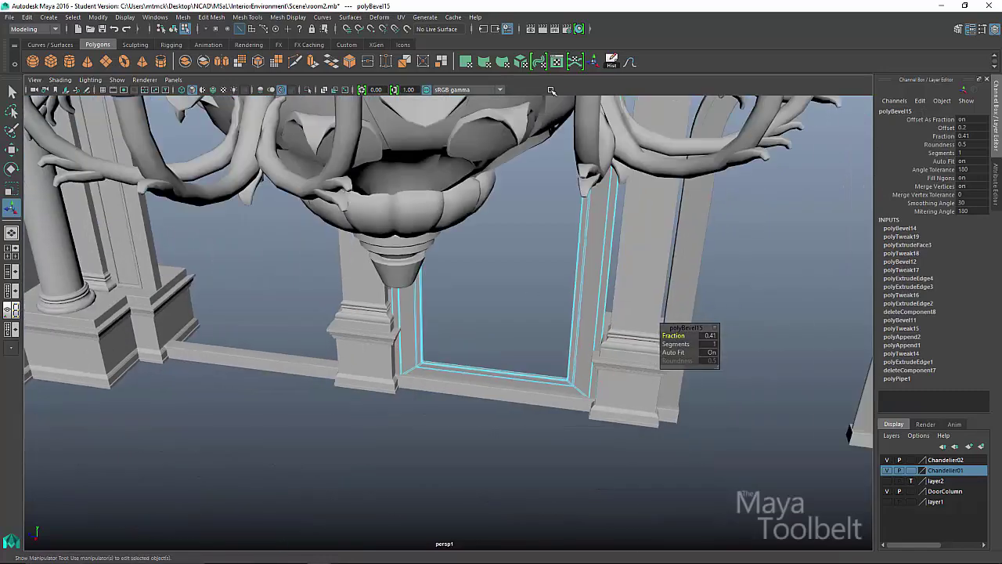
{"action": "left_click_drag", "start_coordinate": [540, 322], "coordinate": [512, 186], "text": "alt"}
{"action": "middle_click_drag", "start_coordinate": [511, 186], "coordinate": [430, 376], "text": "alt"}
{"action": "left_click_drag", "start_coordinate": [430, 375], "coordinate": [550, 378], "text": "alt"}
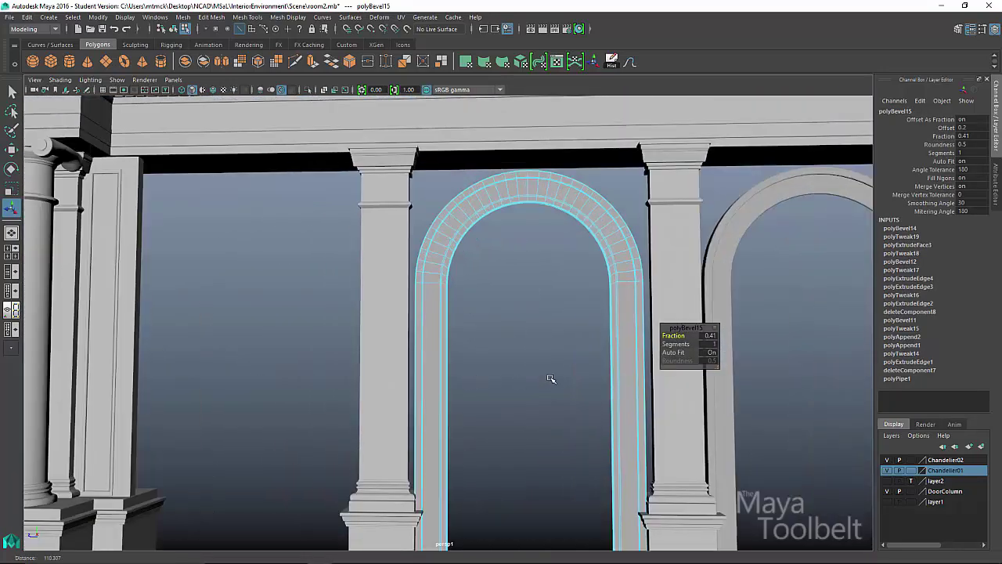
{"action": "right_click_drag", "start_coordinate": [348, 241], "coordinate": [429, 243], "text": "alt"}
{"action": "middle_click_drag", "start_coordinate": [429, 243], "coordinate": [385, 205], "text": "alt"}
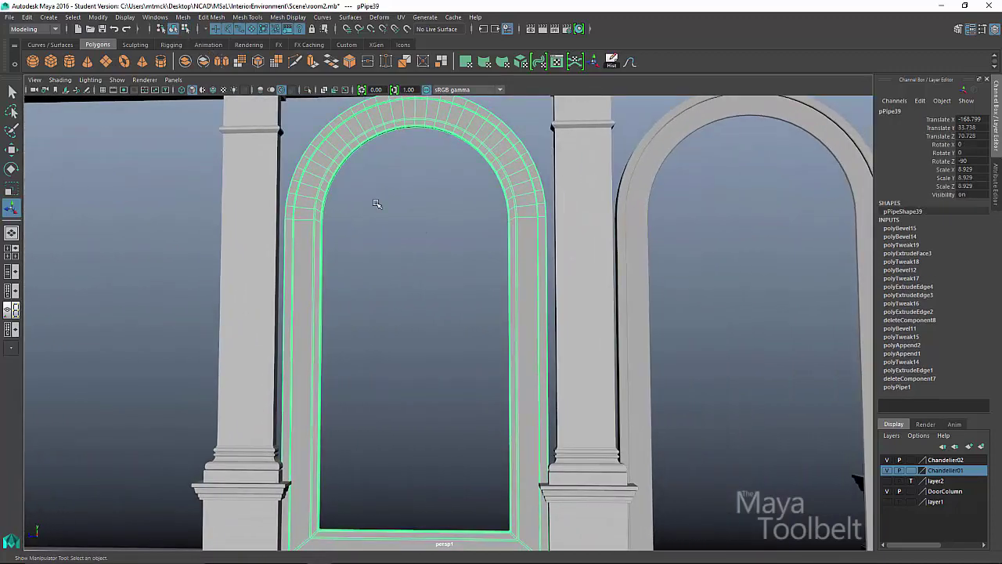
{"action": "left_click", "coordinate": [376, 203]}
{"action": "left_click_drag", "start_coordinate": [376, 203], "coordinate": [356, 143], "text": "alt"}
{"action": "left_click", "coordinate": [353, 141]}
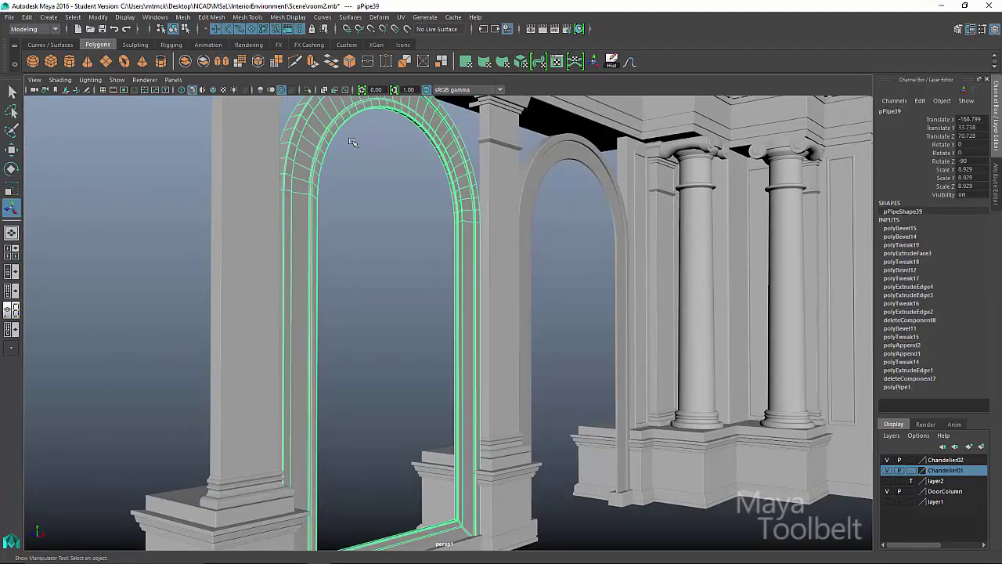
{"action": "left_click_drag", "start_coordinate": [393, 203], "coordinate": [659, 277], "text": "alt"}
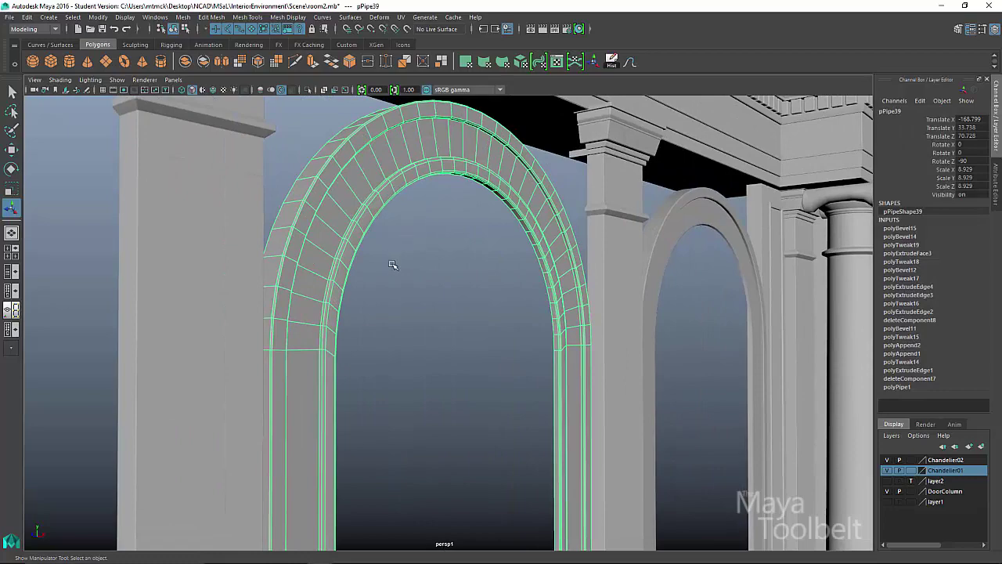
{"action": "left_click_drag", "start_coordinate": [392, 265], "coordinate": [414, 265], "text": "alt"}
{"action": "left_click_drag", "start_coordinate": [440, 200], "coordinate": [488, 255], "text": "alt"}
Select the border edges around the mirror frame's opening and fill the hole with a face
{"action": "right_click", "coordinate": [424, 247]}
{"action": "right_click_drag", "start_coordinate": [423, 247], "coordinate": [423, 220]}
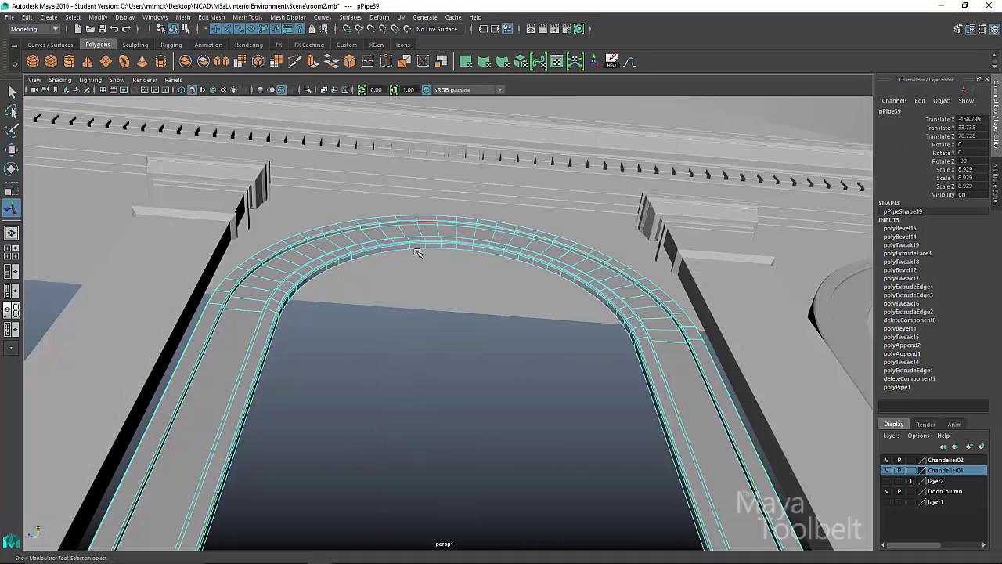
{"action": "double_click", "coordinate": [418, 249]}
{"action": "left_click_drag", "start_coordinate": [503, 267], "coordinate": [533, 223], "text": "alt"}
{"action": "mouse_move", "coordinate": [533, 223]}
{"action": "middle_mouse_down", "text": "alt"}
{"action": "mouse_move", "coordinate": [535, 337]}
{"action": "mouse_move", "coordinate": [516, 218]}
{"action": "middle_mouse_up", "text": "alt"}
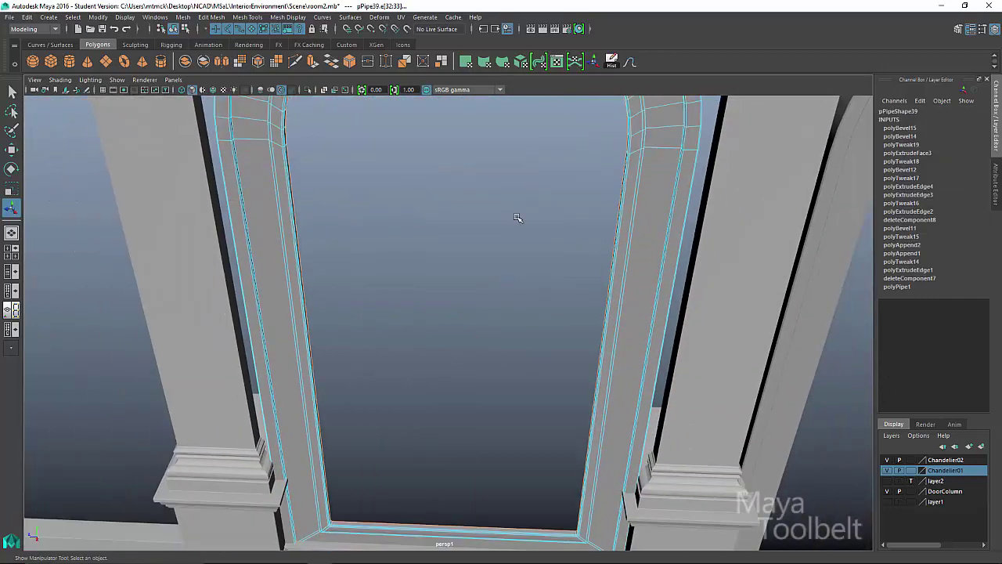
{"action": "left_click", "coordinate": [182, 16]}
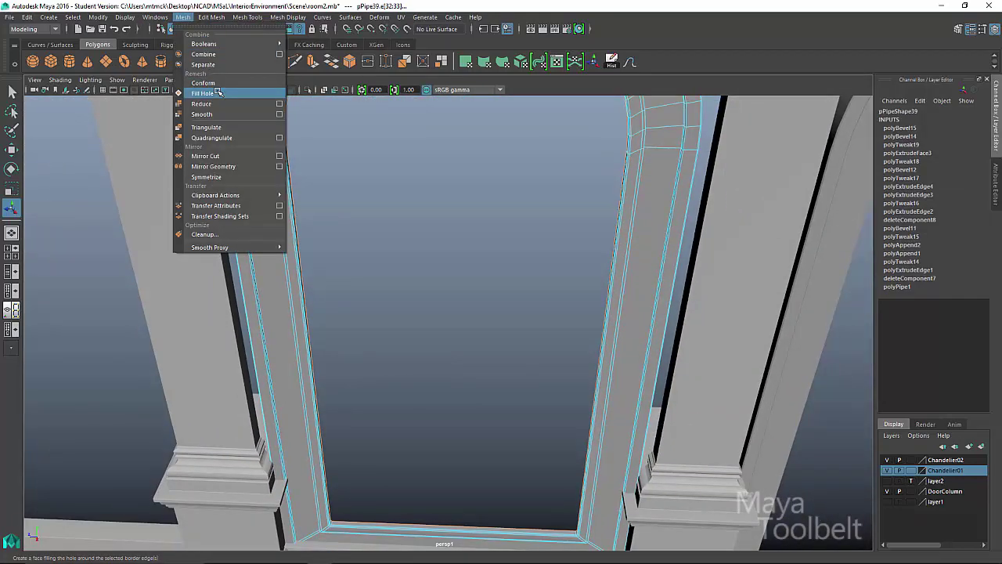
{"action": "left_click", "coordinate": [227, 93]}
Select the new face filling the mirror frame's opening, inspect it from several angles, and return to object mode
{"action": "left_click_drag", "start_coordinate": [540, 317], "coordinate": [613, 260], "text": "alt"}
{"action": "right_click_drag", "start_coordinate": [612, 260], "coordinate": [466, 274], "text": "alt"}
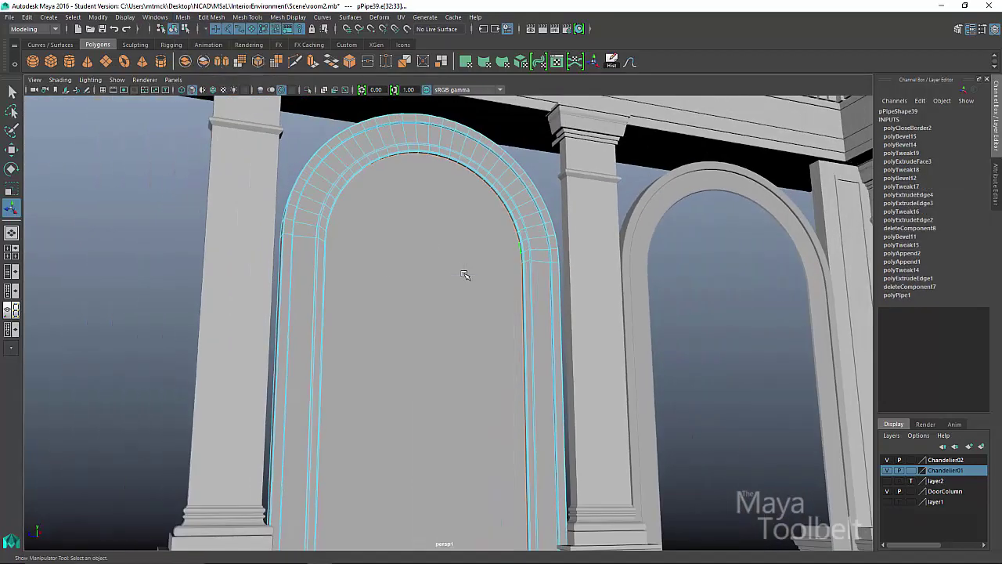
{"action": "left_click", "coordinate": [468, 274]}
{"action": "left_click_drag", "start_coordinate": [591, 298], "coordinate": [613, 334], "text": "alt"}
{"action": "middle_click_drag", "start_coordinate": [354, 217], "coordinate": [370, 311], "text": "alt"}
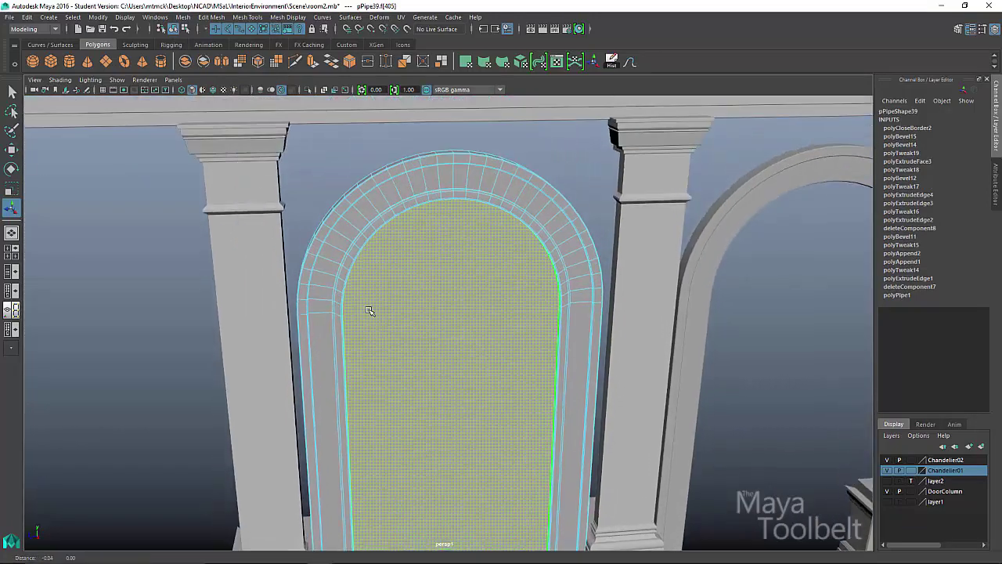
{"action": "left_click", "coordinate": [174, 29]}
{"action": "left_click_drag", "start_coordinate": [532, 219], "coordinate": [485, 200], "text": "alt"}
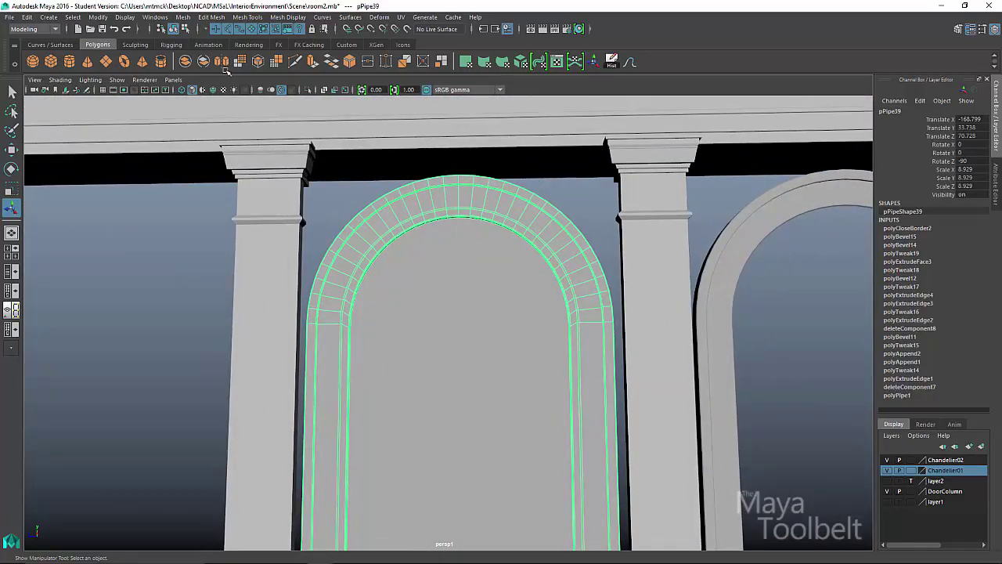
In the side view, draw a polygon plane about 28 wide and 48 high covering the mirror's bay between the pilasters
{"action": "key", "text": "space"}
{"action": "left_click_drag", "start_coordinate": [401, 256], "coordinate": [454, 255]}
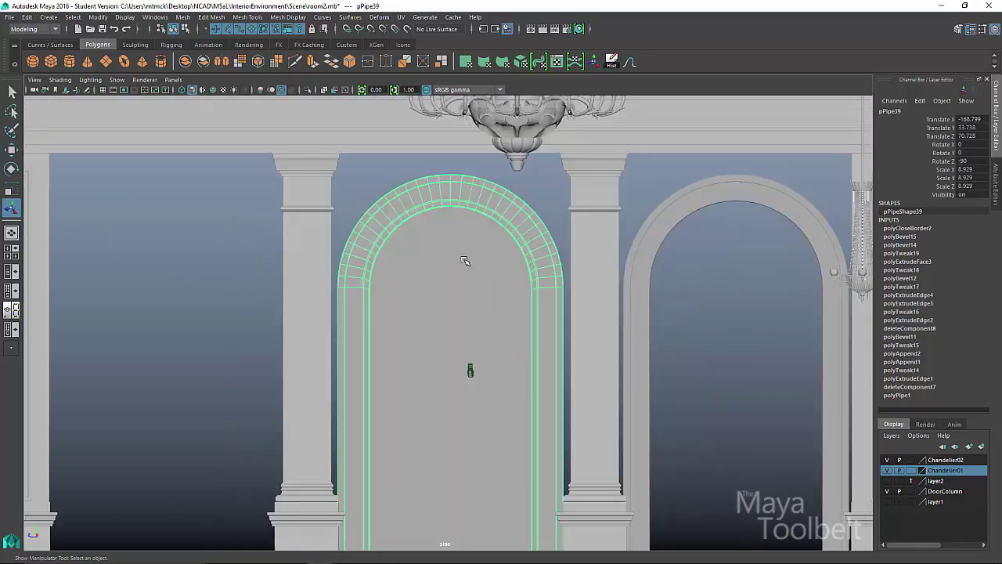
{"action": "middle_click_drag", "start_coordinate": [469, 365], "coordinate": [491, 284], "text": "alt"}
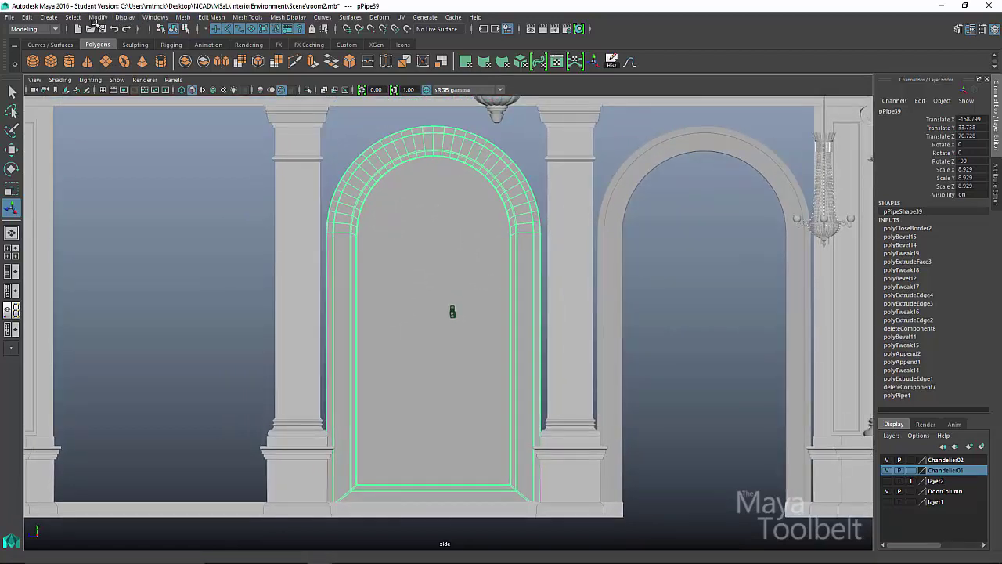
{"action": "left_click", "coordinate": [49, 17]}
{"action": "mouse_move", "coordinate": [72, 54]}
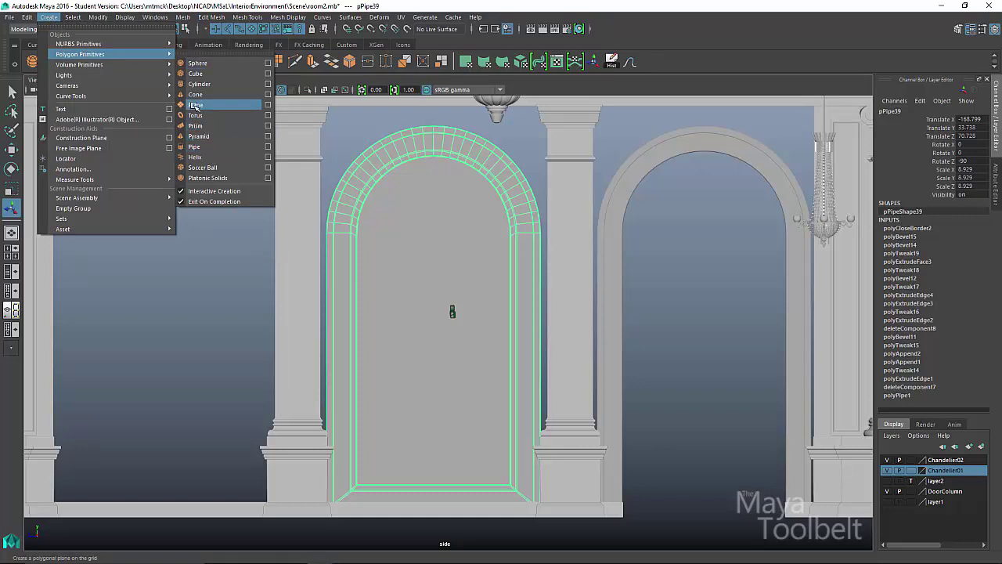
{"action": "left_click", "coordinate": [194, 105]}
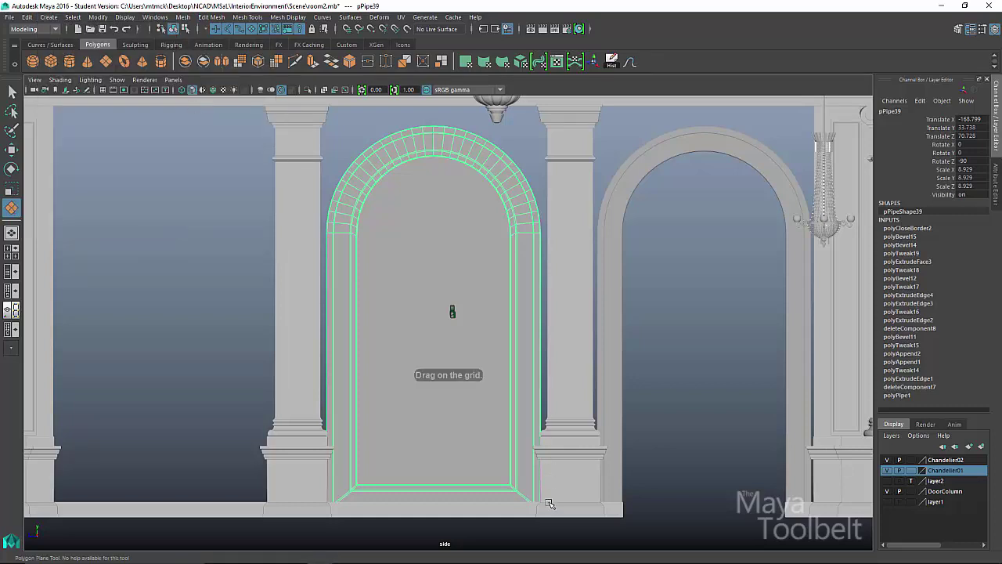
{"action": "mouse_move", "coordinate": [551, 505]}
{"action": "left_mouse_down"}
{"action": "mouse_move", "coordinate": [431, 235]}
{"action": "mouse_move", "coordinate": [308, 111]}
{"action": "mouse_move", "coordinate": [315, 101]}
{"action": "left_mouse_up"}
Move the new wall plane along X to about -164.47 so it sits at the mirror frame between the pilasters
{"action": "key", "text": "w"}
{"action": "key", "text": "space"}
{"action": "left_click_drag", "start_coordinate": [385, 171], "coordinate": [385, 144]}
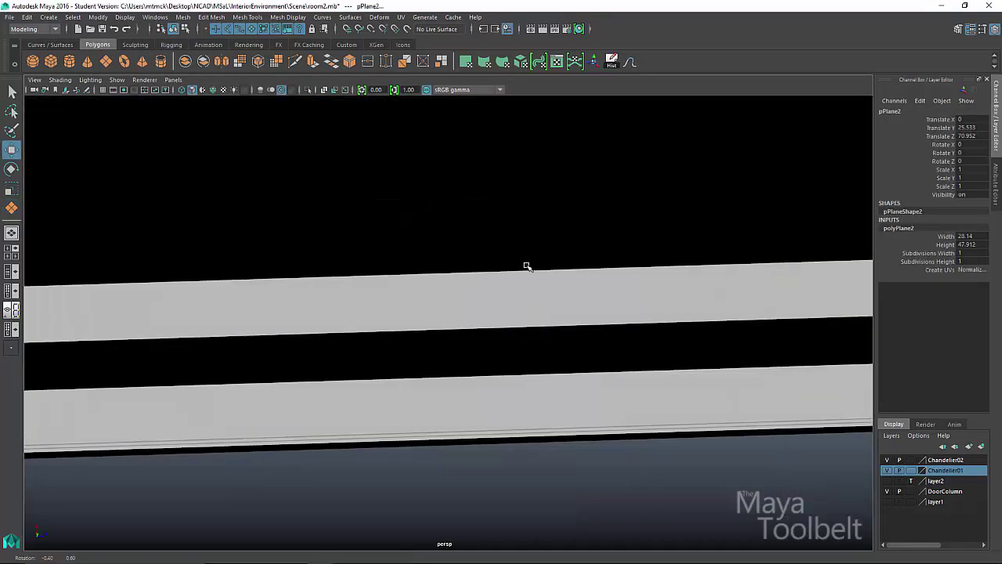
{"action": "key", "text": "f"}
{"action": "left_click_drag", "start_coordinate": [570, 266], "coordinate": [117, 239], "text": "alt"}
{"action": "left_click_drag", "start_coordinate": [357, 285], "coordinate": [396, 297], "text": "alt"}
{"action": "key", "text": "f"}
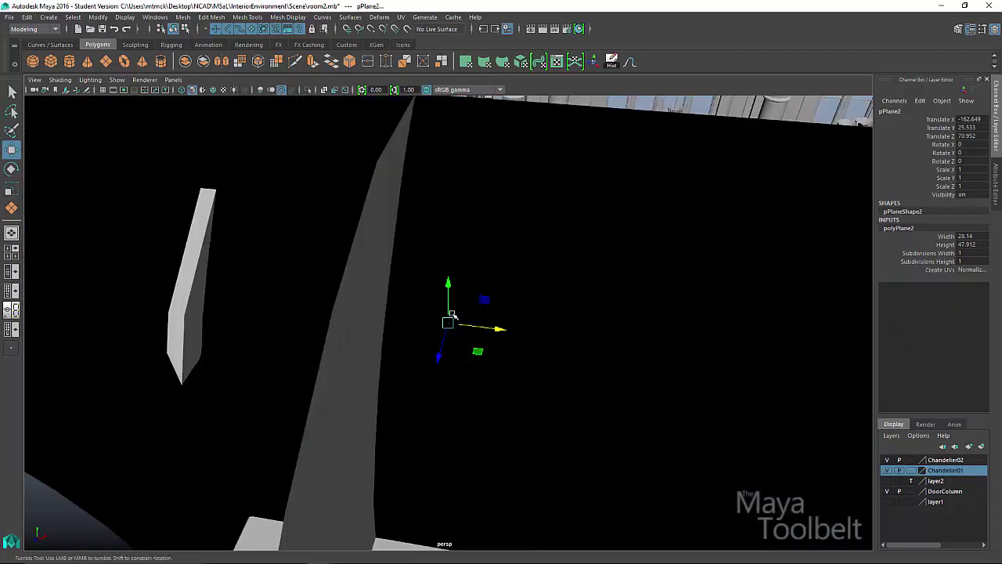
{"action": "left_click_drag", "start_coordinate": [452, 314], "coordinate": [465, 338], "text": "alt"}
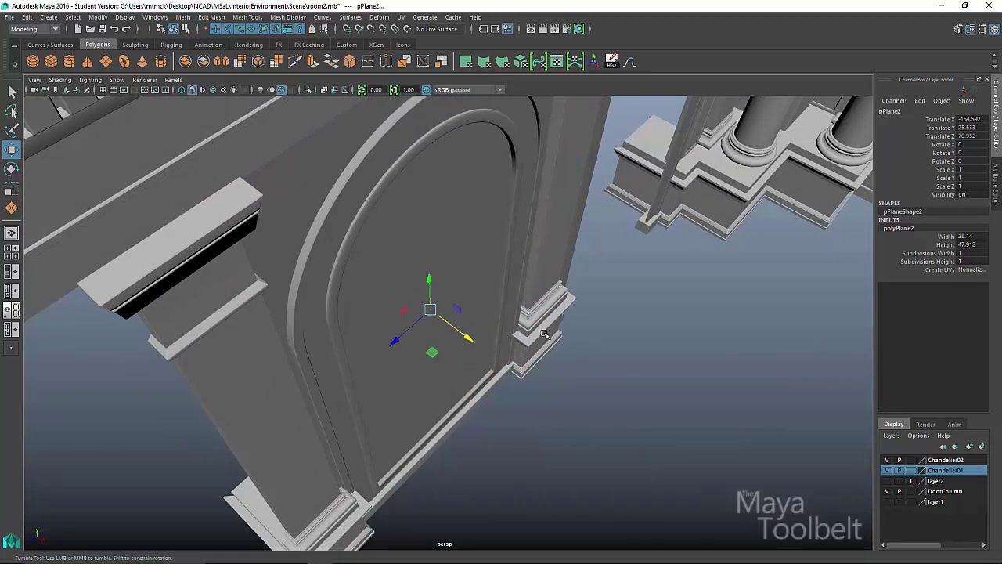
{"action": "left_click_drag", "start_coordinate": [545, 335], "coordinate": [437, 491], "text": "alt"}
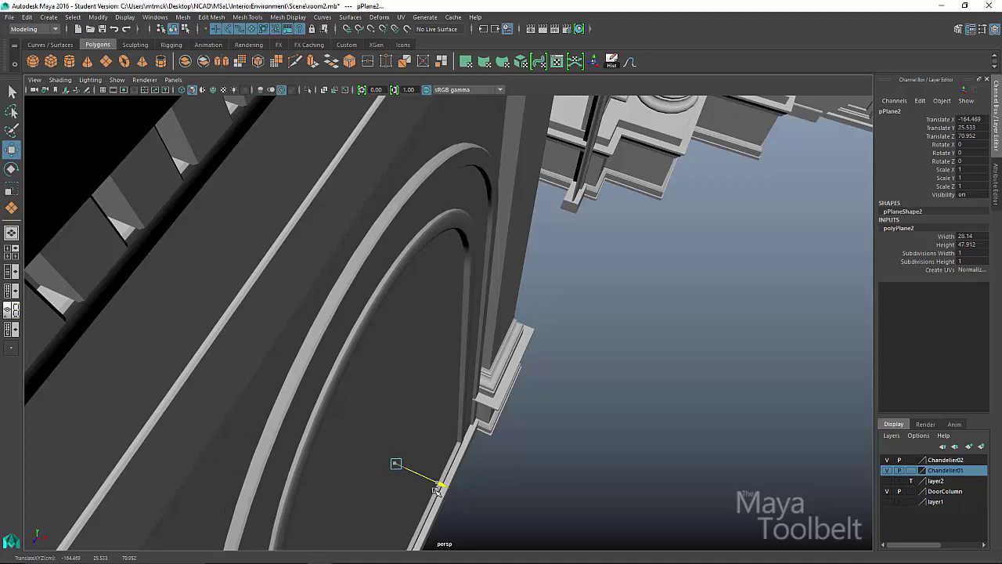
{"action": "left_click_drag", "start_coordinate": [535, 421], "coordinate": [340, 336], "text": "alt"}
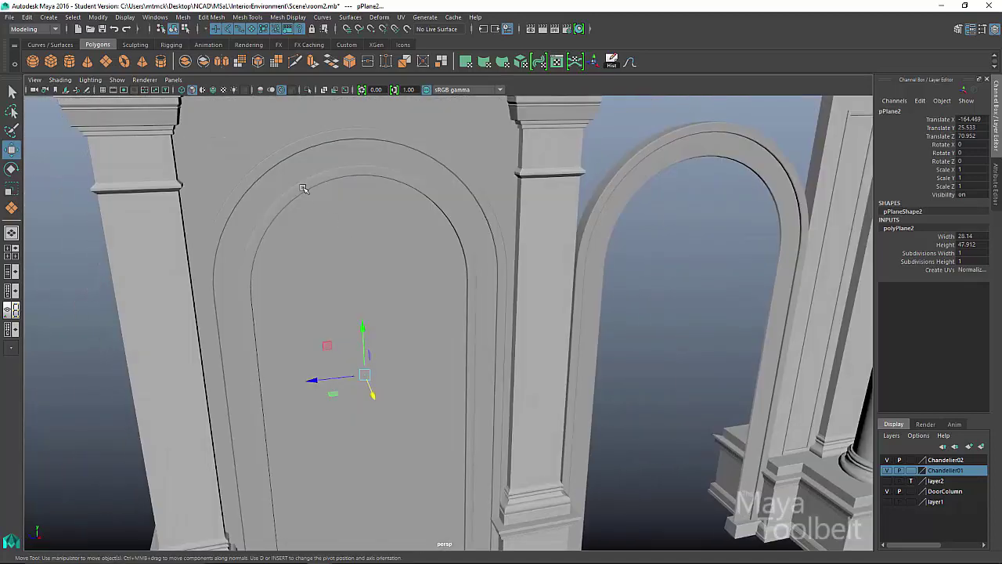
Adjust the mirror frame's depth against the wall plane by moving it along X to about -168.72
{"action": "left_click", "coordinate": [302, 188]}
{"action": "left_click_drag", "start_coordinate": [405, 267], "coordinate": [398, 344], "text": "alt"}
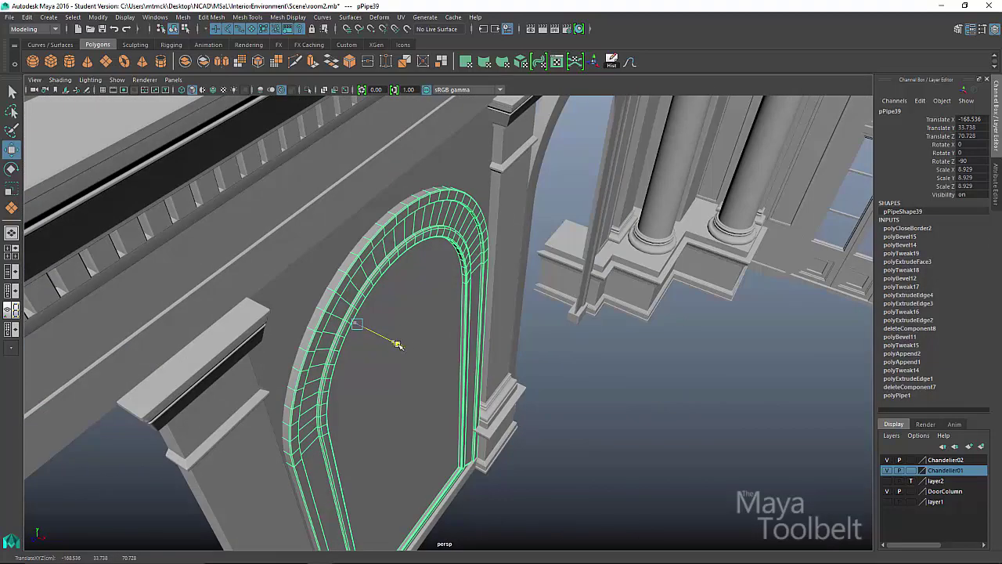
{"action": "mouse_move", "coordinate": [398, 345]}
{"action": "middle_mouse_down"}
{"action": "mouse_move", "coordinate": [434, 363]}
{"action": "mouse_move", "coordinate": [395, 347]}
{"action": "middle_mouse_up"}
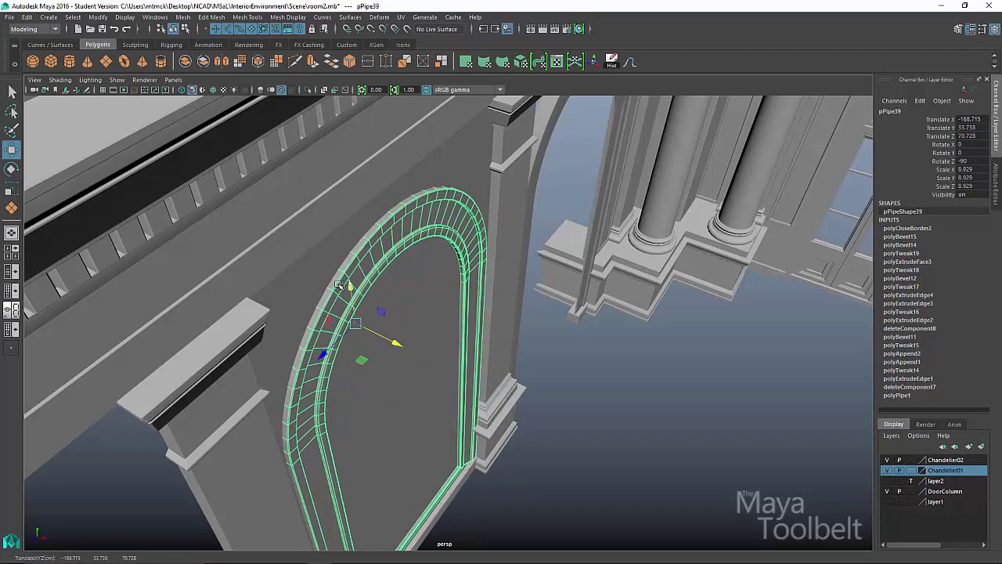
Shift the wall plane's face along X to about -164.65 to expose more of the mirror frame, and return to object mode
{"action": "left_click", "coordinate": [306, 277]}
{"action": "right_click_drag", "start_coordinate": [306, 277], "coordinate": [304, 288]}
{"action": "left_click", "coordinate": [302, 287]}
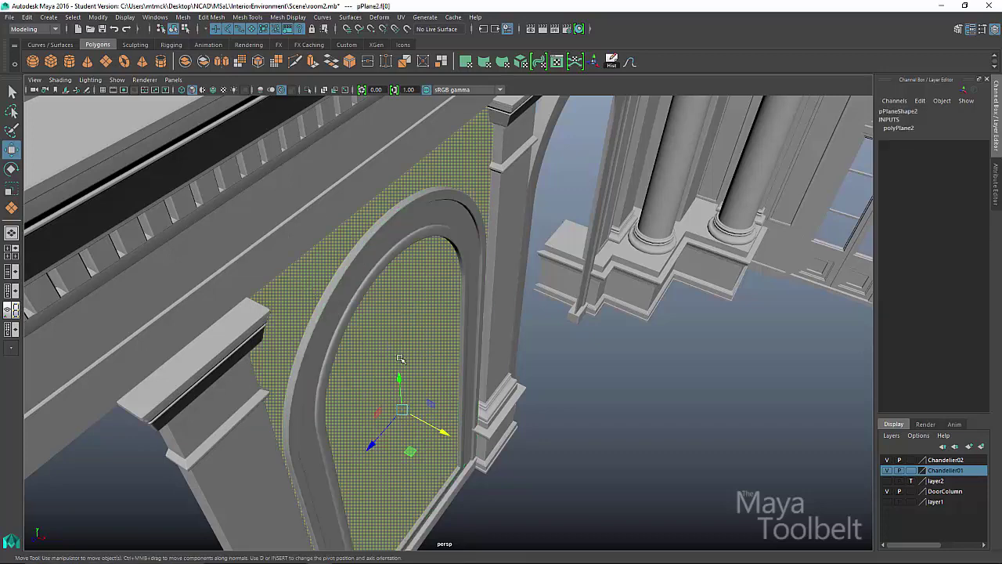
{"action": "left_click_drag", "start_coordinate": [446, 432], "coordinate": [443, 432]}
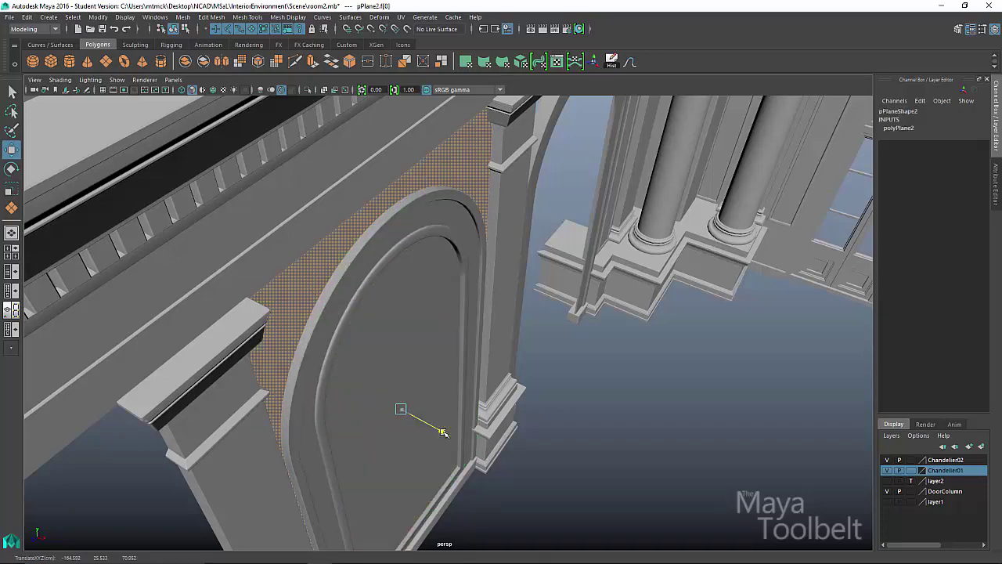
{"action": "left_click_drag", "start_coordinate": [517, 412], "coordinate": [496, 347], "text": "alt"}
{"action": "right_click_drag", "start_coordinate": [496, 347], "coordinate": [478, 353], "text": "alt"}
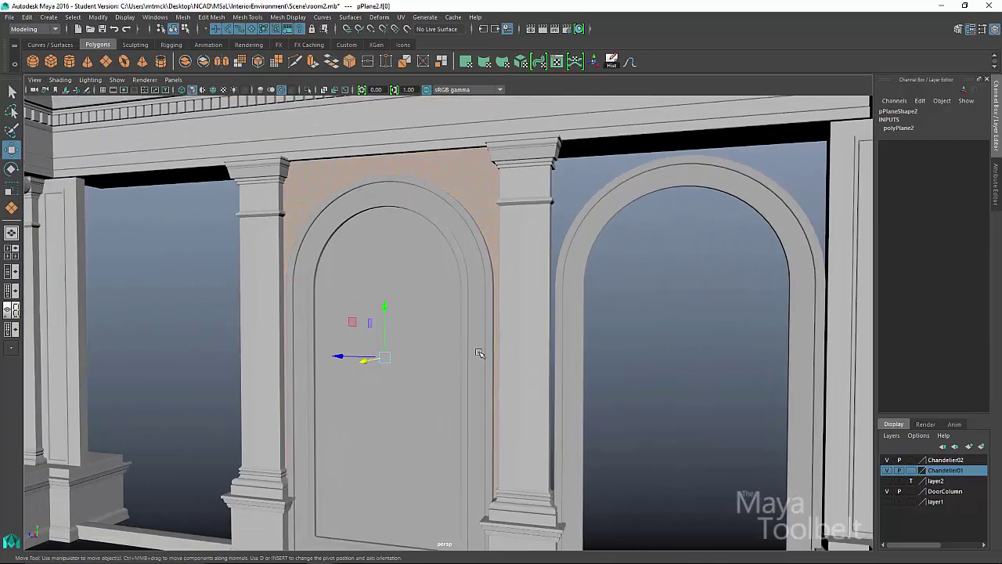
{"action": "left_click_drag", "start_coordinate": [479, 353], "coordinate": [602, 403], "text": "alt"}
{"action": "right_click_drag", "start_coordinate": [602, 403], "coordinate": [666, 394], "text": "alt"}
{"action": "left_click_drag", "start_coordinate": [666, 394], "coordinate": [636, 365], "text": "alt"}
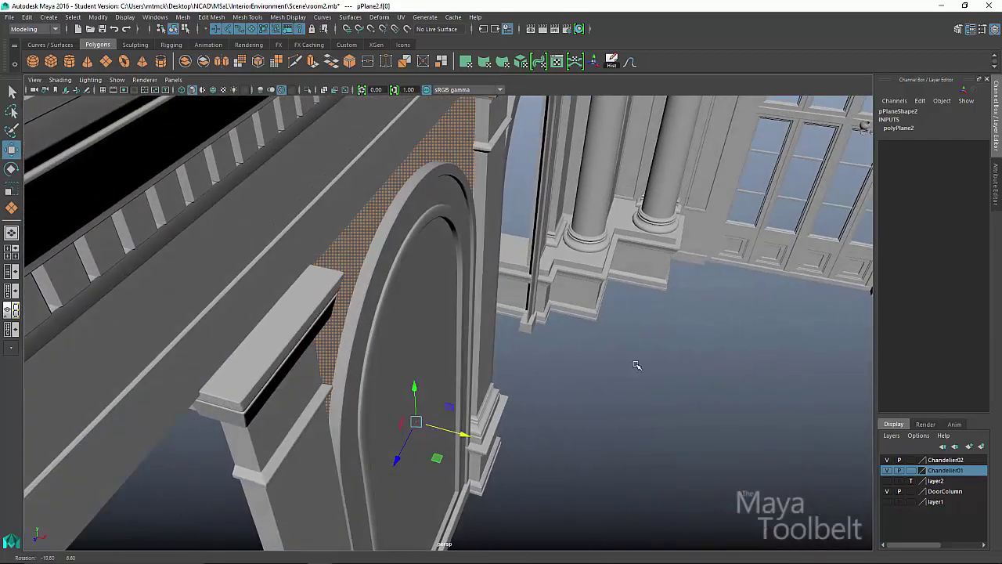
{"action": "left_click_drag", "start_coordinate": [472, 442], "coordinate": [464, 435]}
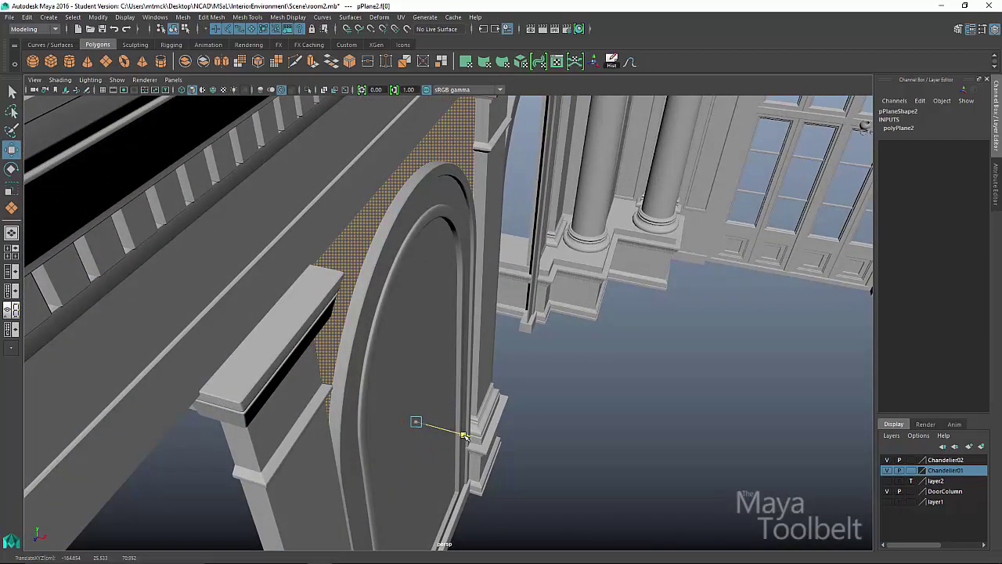
{"action": "left_click_drag", "start_coordinate": [516, 371], "coordinate": [438, 313], "text": "alt"}
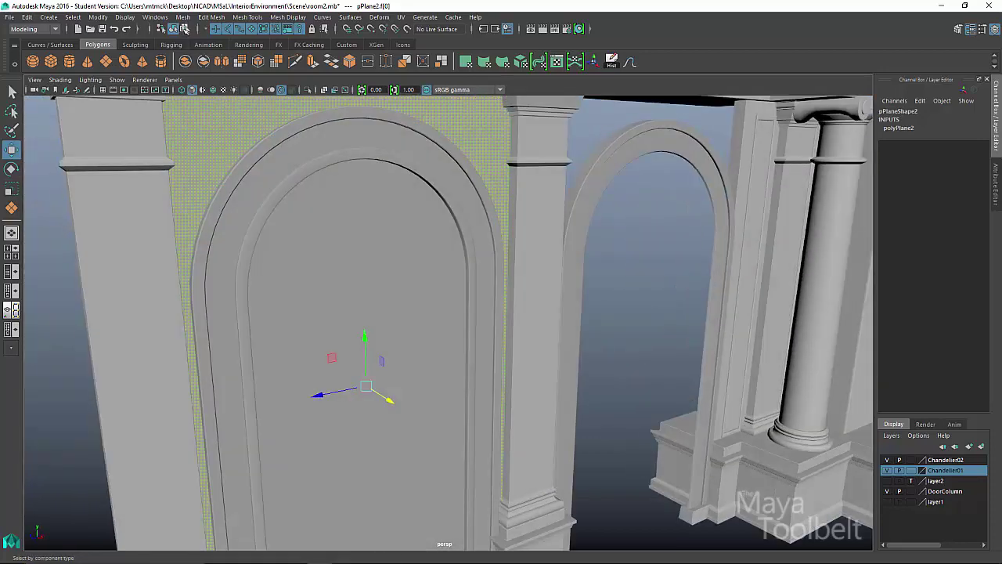
{"action": "left_click", "coordinate": [173, 29]}
{"action": "left_click_drag", "start_coordinate": [613, 281], "coordinate": [482, 138], "text": "alt"}
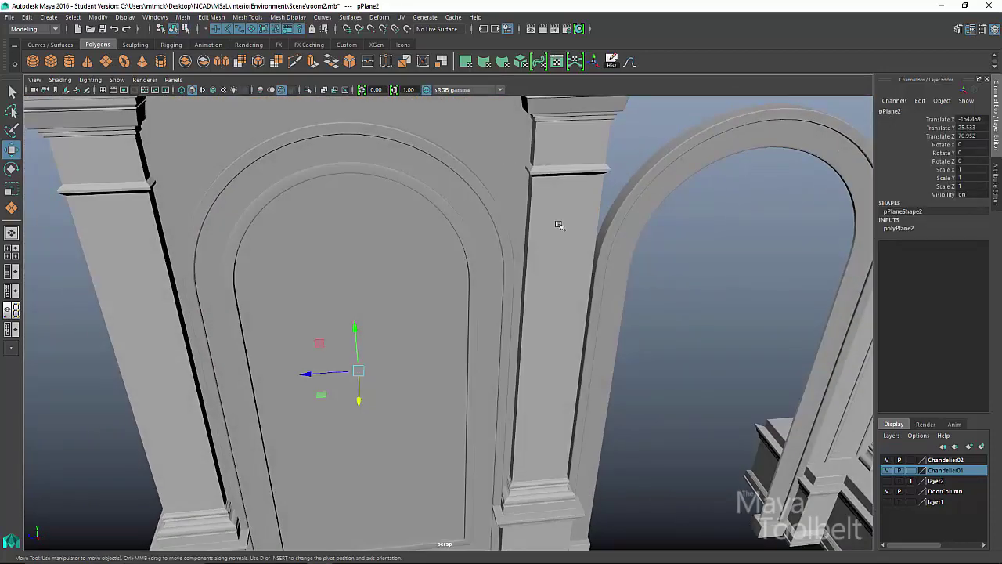
Extend the wall plane across the open bay left of the mirror by moving its side edge along Z to about 118.6
{"action": "left_click_drag", "start_coordinate": [559, 224], "coordinate": [383, 195], "text": "alt"}
{"action": "right_click_drag", "start_coordinate": [383, 195], "coordinate": [447, 198], "text": "alt"}
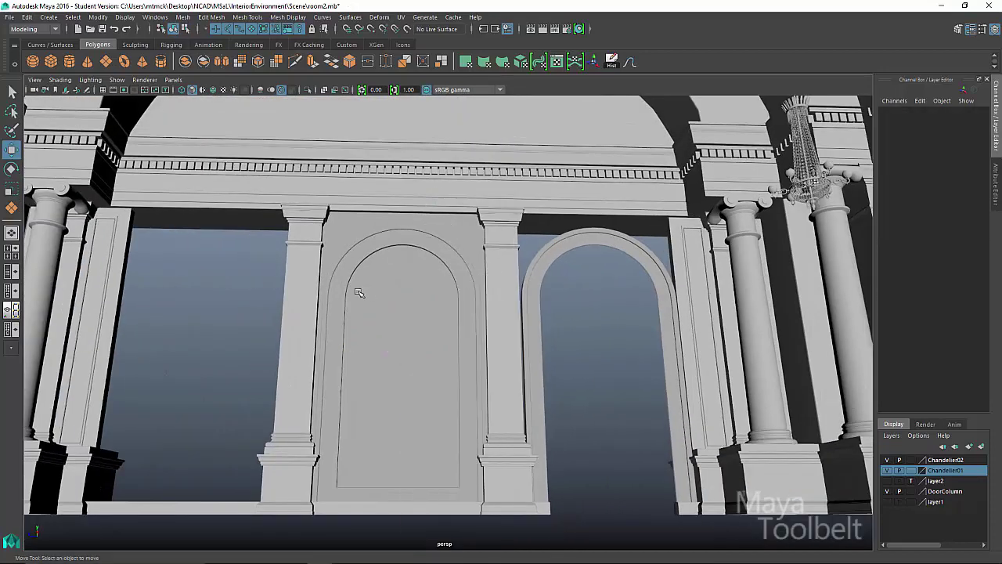
{"action": "left_click", "coordinate": [315, 312]}
{"action": "left_click_drag", "start_coordinate": [345, 320], "coordinate": [68, 354], "text": "alt"}
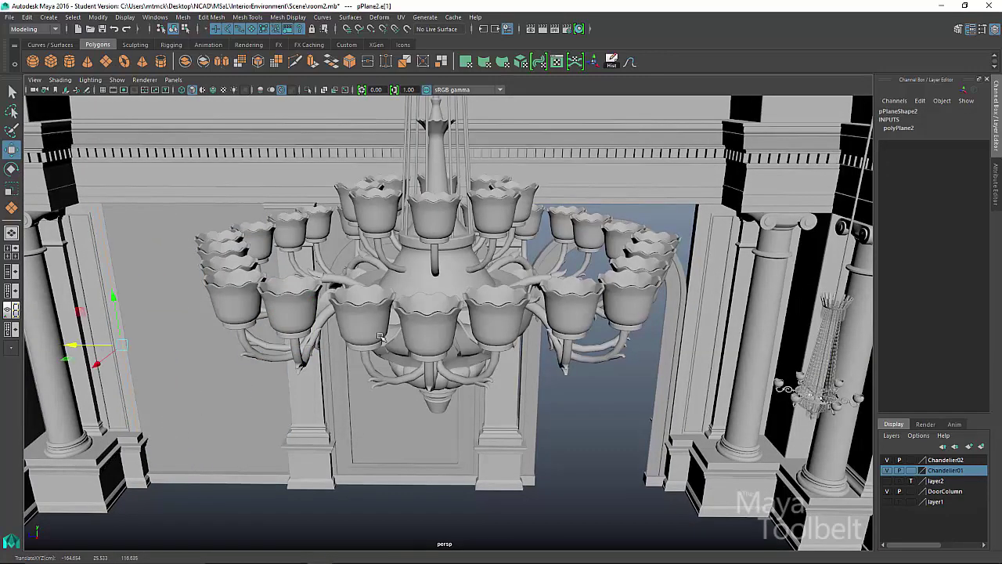
Extend the wall plane's opposite edge along Z to about 28.8, behind the door arch, check the corner and return to object mode
{"action": "left_click_drag", "start_coordinate": [505, 322], "coordinate": [493, 305], "text": "alt"}
{"action": "left_click", "coordinate": [490, 332]}
{"action": "left_click_drag", "start_coordinate": [504, 353], "coordinate": [505, 318], "text": "alt"}
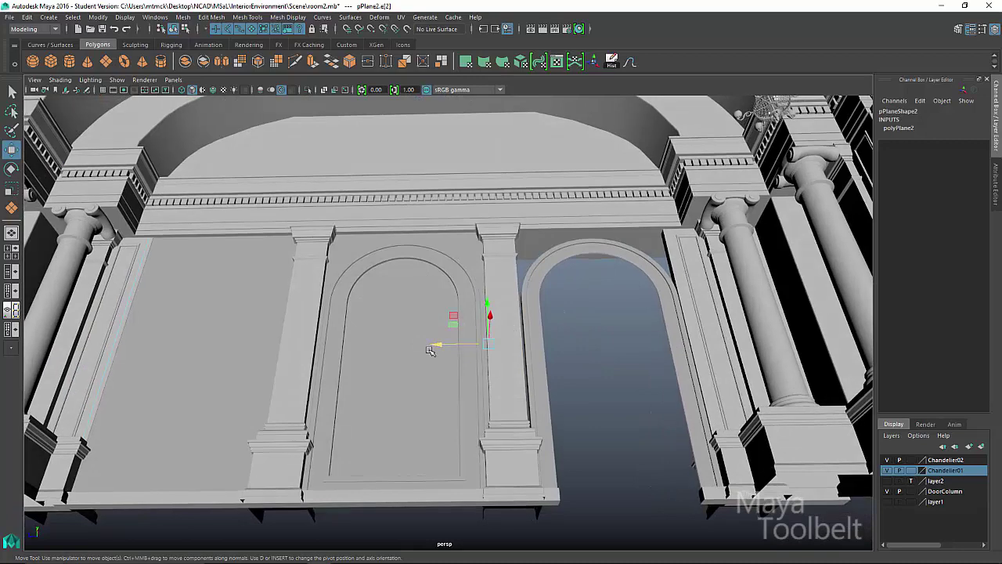
{"action": "left_click_drag", "start_coordinate": [430, 350], "coordinate": [637, 389]}
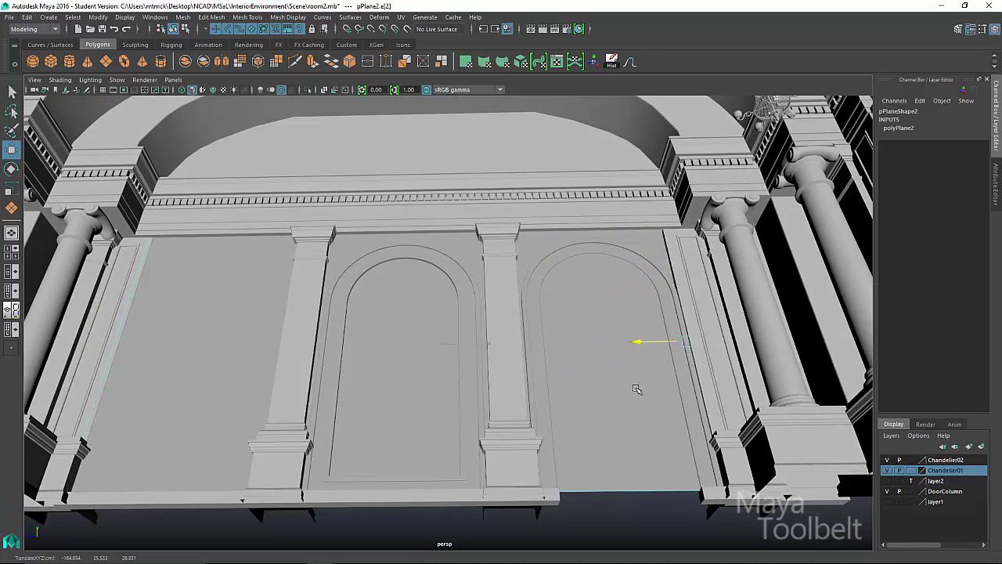
{"action": "left_click_drag", "start_coordinate": [571, 311], "coordinate": [427, 358], "text": "alt"}
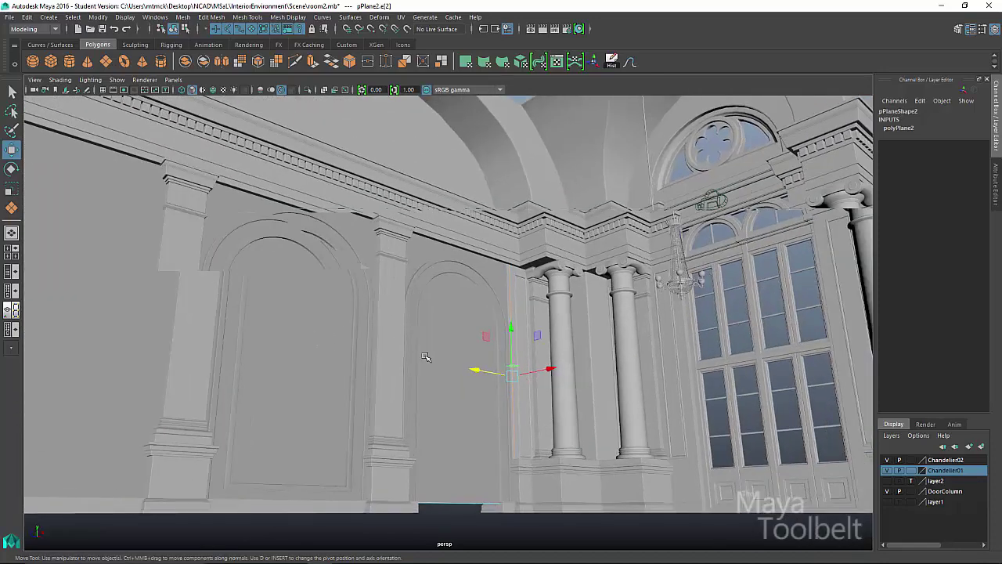
{"action": "right_click_drag", "start_coordinate": [427, 358], "coordinate": [854, 489], "text": "alt"}
{"action": "mouse_move", "coordinate": [627, 292]}
{"action": "left_mouse_down", "text": "alt"}
{"action": "mouse_move", "coordinate": [709, 381]}
{"action": "mouse_move", "coordinate": [637, 280]}
{"action": "left_mouse_up", "text": "alt"}
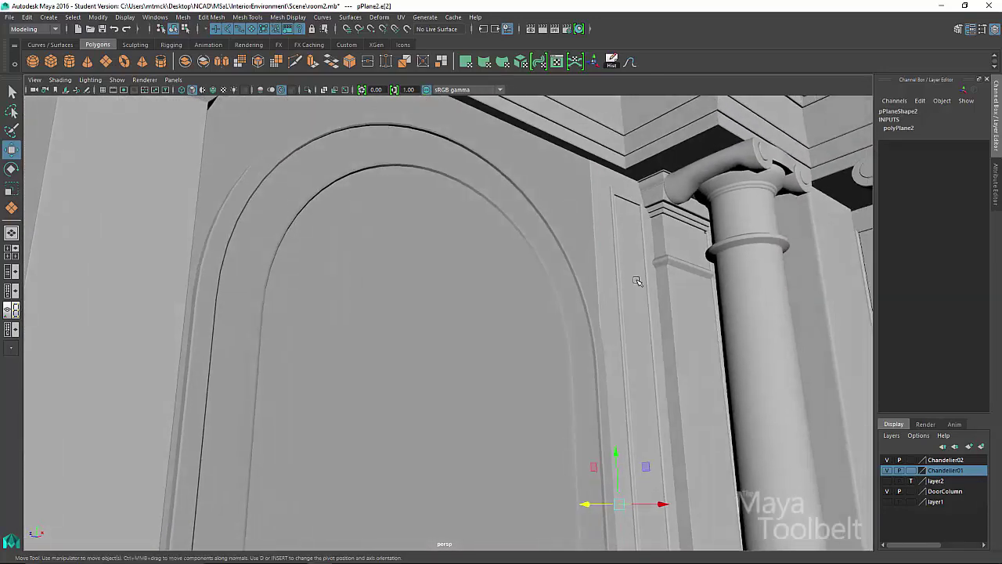
{"action": "left_click", "coordinate": [176, 28]}
Select the door arch, mirror frame and wall plane together and move them back along X, bringing the plane to about -164.95
{"action": "left_click_drag", "start_coordinate": [577, 295], "coordinate": [364, 227], "text": "alt"}
{"action": "left_click", "coordinate": [409, 221]}
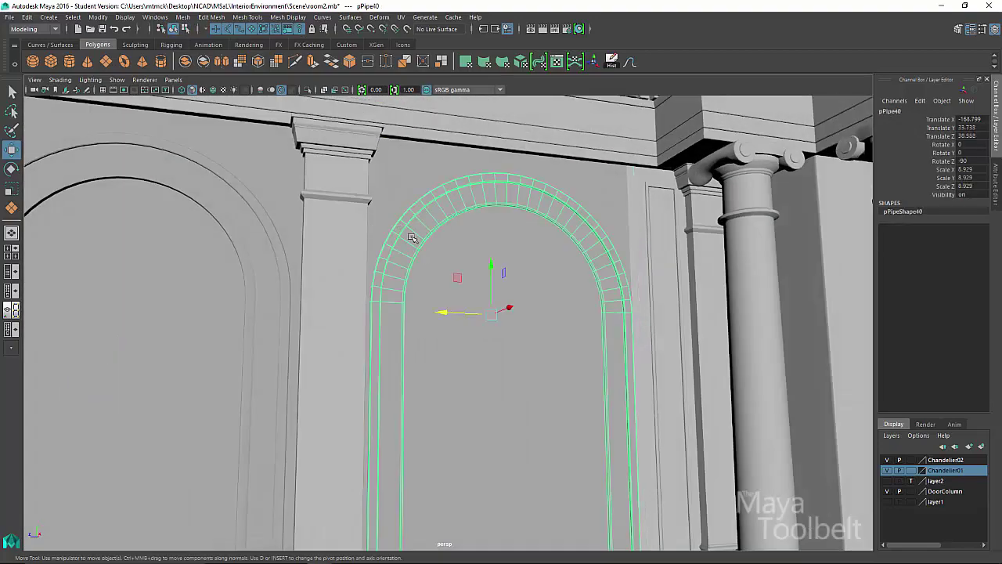
{"action": "left_click_drag", "start_coordinate": [613, 363], "coordinate": [653, 390], "text": "alt"}
{"action": "right_click_drag", "start_coordinate": [653, 390], "coordinate": [319, 278], "text": "alt"}
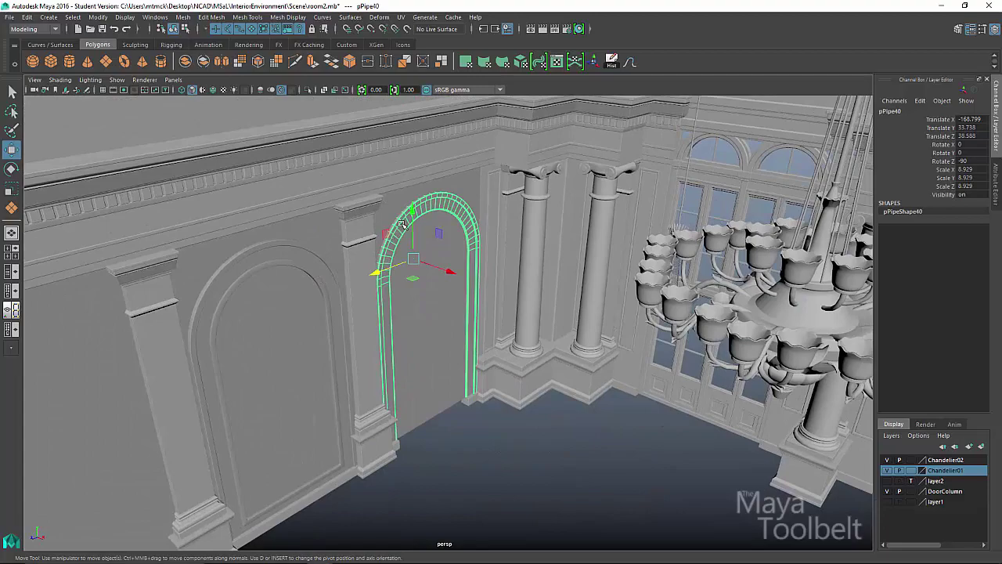
{"action": "left_click", "coordinate": [313, 254]}
{"action": "left_click_drag", "start_coordinate": [313, 254], "coordinate": [437, 410], "text": "alt"}
{"action": "middle_click_drag", "start_coordinate": [445, 437], "coordinate": [616, 454], "text": "alt"}
{"action": "right_click_drag", "start_coordinate": [615, 454], "coordinate": [648, 452], "text": "alt"}
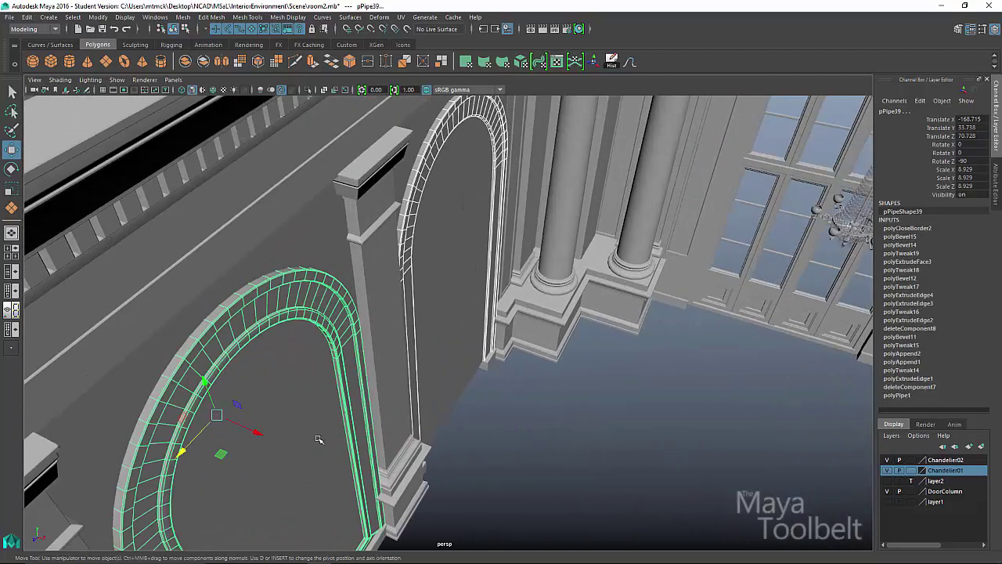
{"action": "left_click_drag", "start_coordinate": [257, 431], "coordinate": [288, 316]}
{"action": "left_click", "coordinate": [291, 505]}
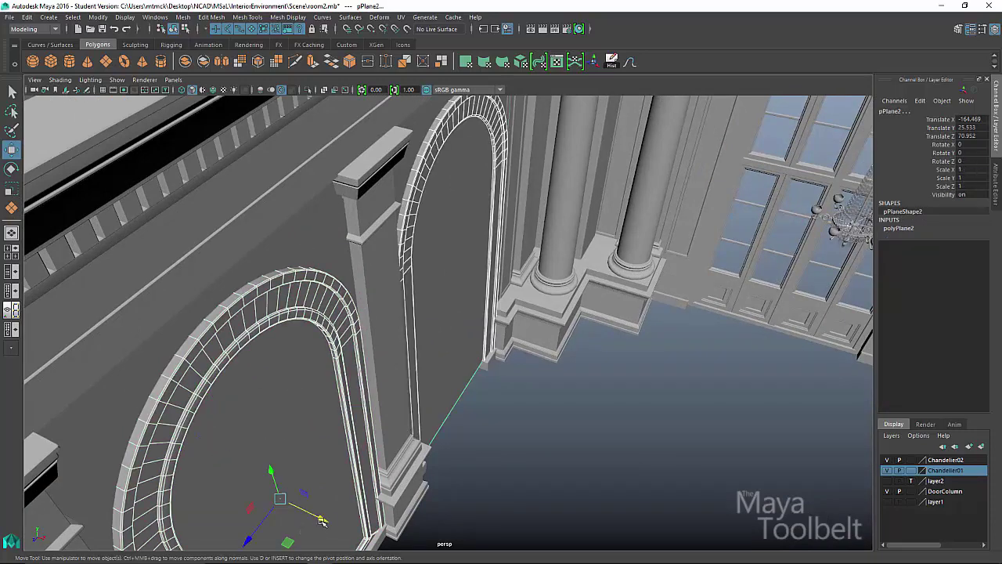
{"action": "left_click_drag", "start_coordinate": [321, 521], "coordinate": [317, 518]}
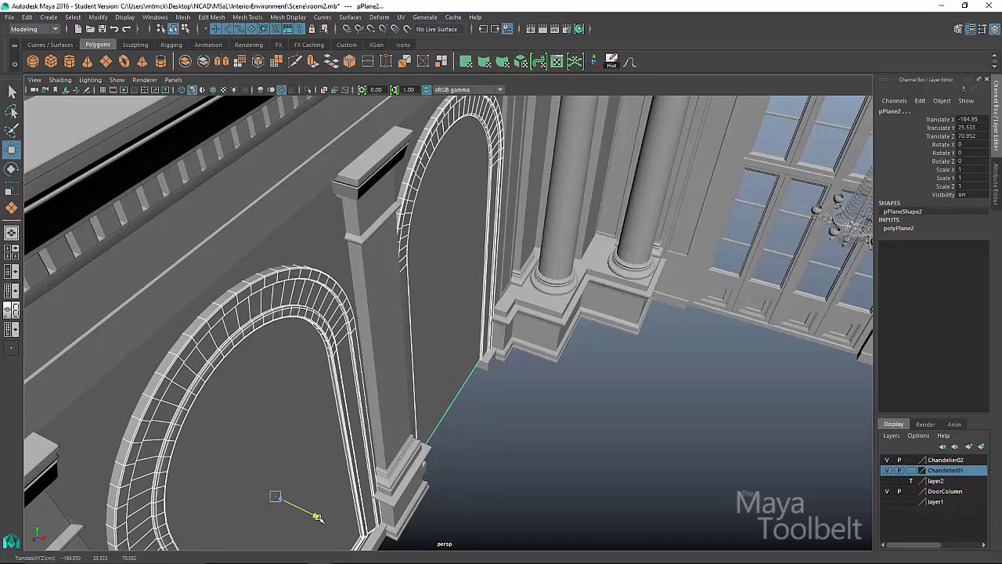
Deselect everything, examine the enclosed end wall from several angles, and switch to the reference photo in Photoshop
{"action": "left_click", "coordinate": [582, 474]}
{"action": "left_click_drag", "start_coordinate": [581, 475], "coordinate": [602, 423], "text": "alt"}
{"action": "right_click_drag", "start_coordinate": [602, 423], "coordinate": [586, 440], "text": "alt"}
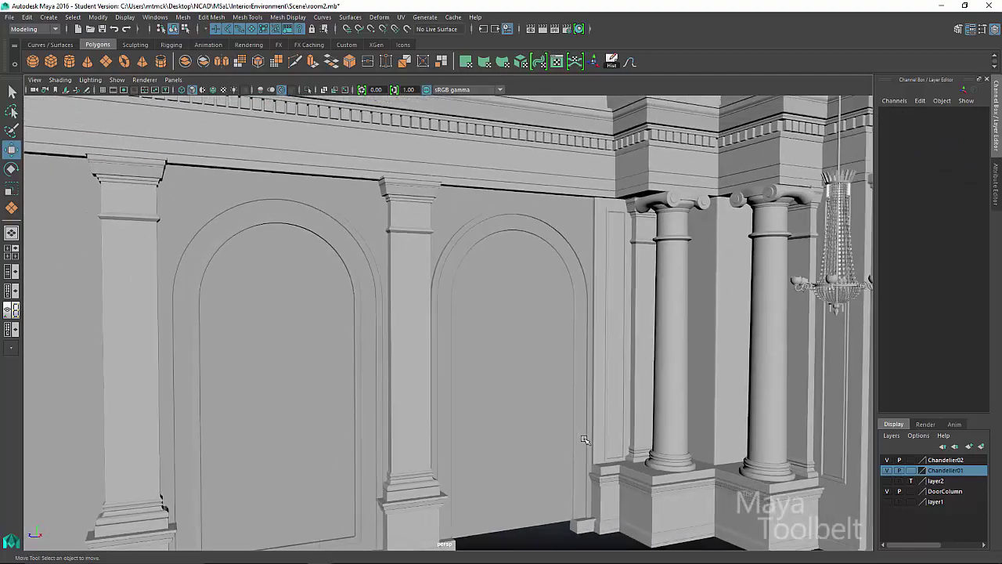
{"action": "left_click_drag", "start_coordinate": [586, 440], "coordinate": [520, 399], "text": "alt"}
{"action": "right_click_drag", "start_coordinate": [520, 400], "coordinate": [386, 431], "text": "alt"}
{"action": "left_click_drag", "start_coordinate": [387, 432], "coordinate": [410, 282], "text": "alt"}
{"action": "right_click_drag", "start_coordinate": [410, 282], "coordinate": [659, 441], "text": "alt"}
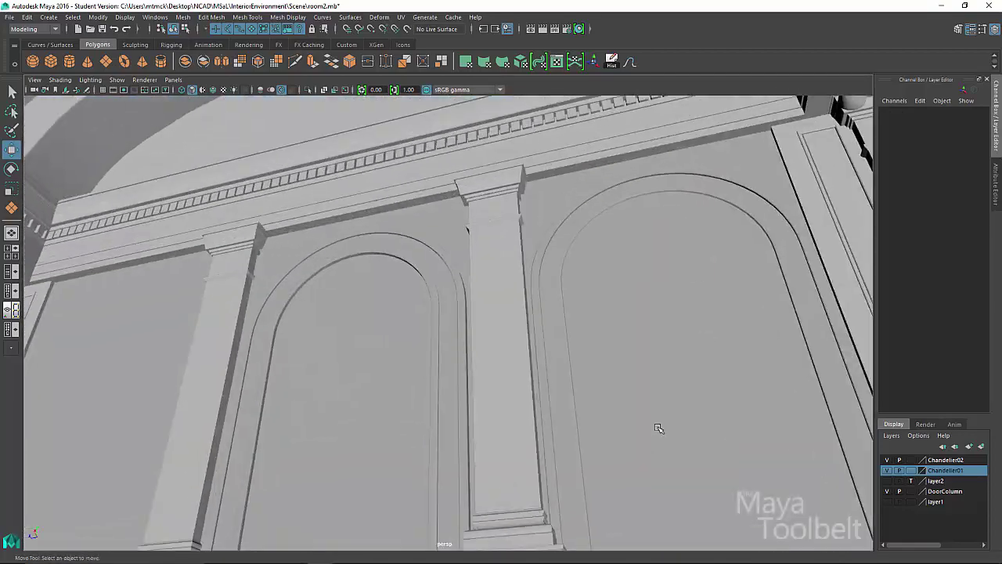
{"action": "left_click", "coordinate": [658, 428]}
{"action": "left_click_drag", "start_coordinate": [657, 350], "coordinate": [477, 282], "text": "alt"}
{"action": "key", "text": "alt+Tab"}
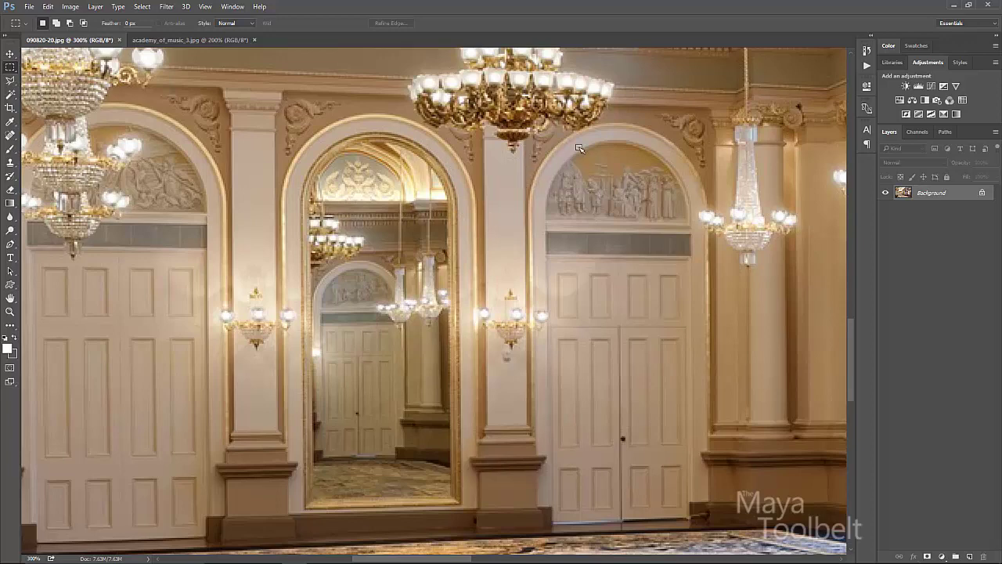
Switch back to Maya, select the door arch right of the mirror and move it forward along X to about -168.99
{"action": "key", "text": "alt+Tab"}
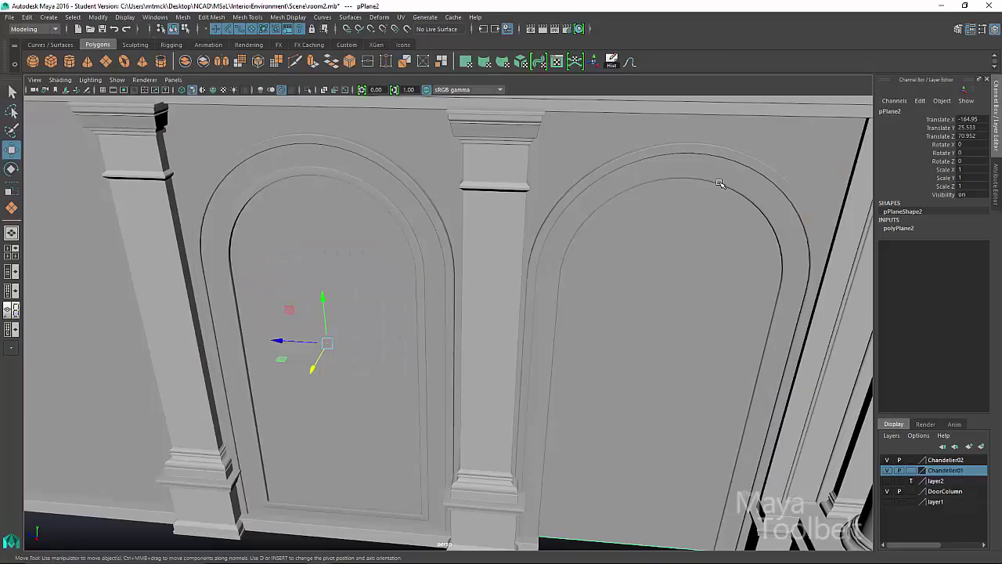
{"action": "left_click", "coordinate": [719, 183]}
{"action": "left_click_drag", "start_coordinate": [714, 368], "coordinate": [626, 298], "text": "alt"}
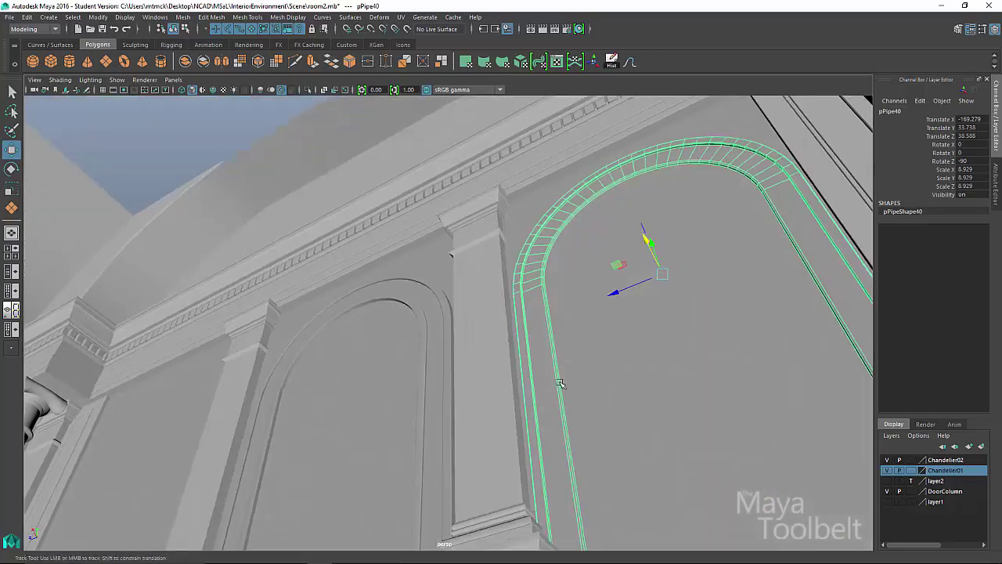
{"action": "middle_click_drag", "start_coordinate": [732, 405], "coordinate": [602, 384], "text": "alt"}
{"action": "left_click_drag", "start_coordinate": [602, 385], "coordinate": [547, 321], "text": "alt"}
{"action": "left_click", "coordinate": [547, 322]}
{"action": "left_click_drag", "start_coordinate": [566, 287], "coordinate": [561, 266], "text": "alt"}
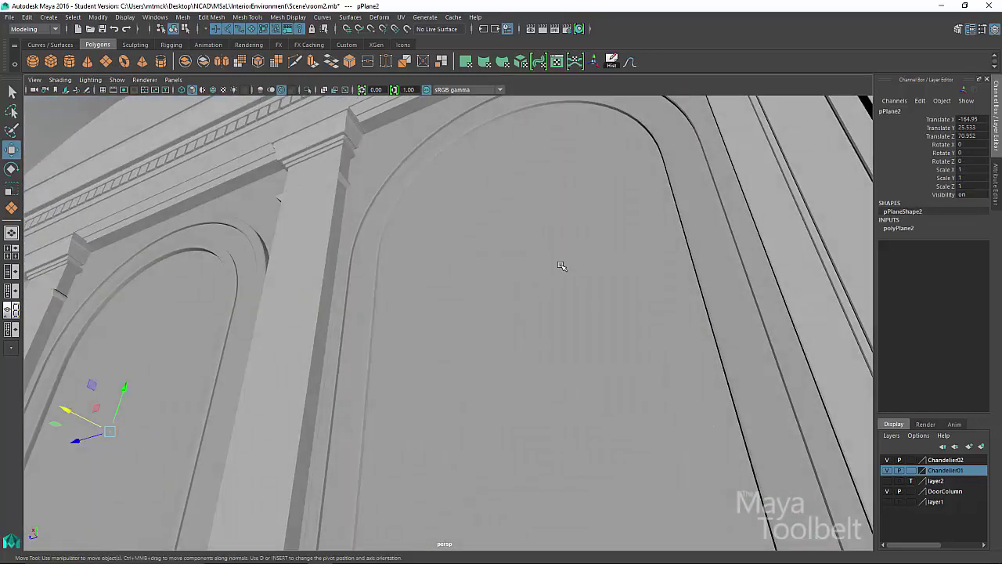
{"action": "left_click", "coordinate": [400, 161]}
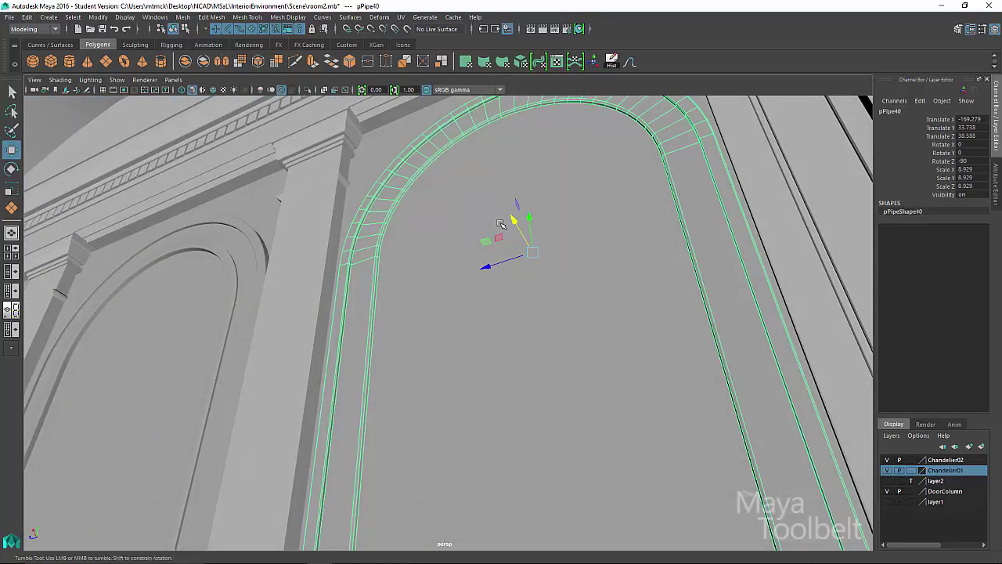
{"action": "left_click_drag", "start_coordinate": [501, 224], "coordinate": [569, 336], "text": "alt"}
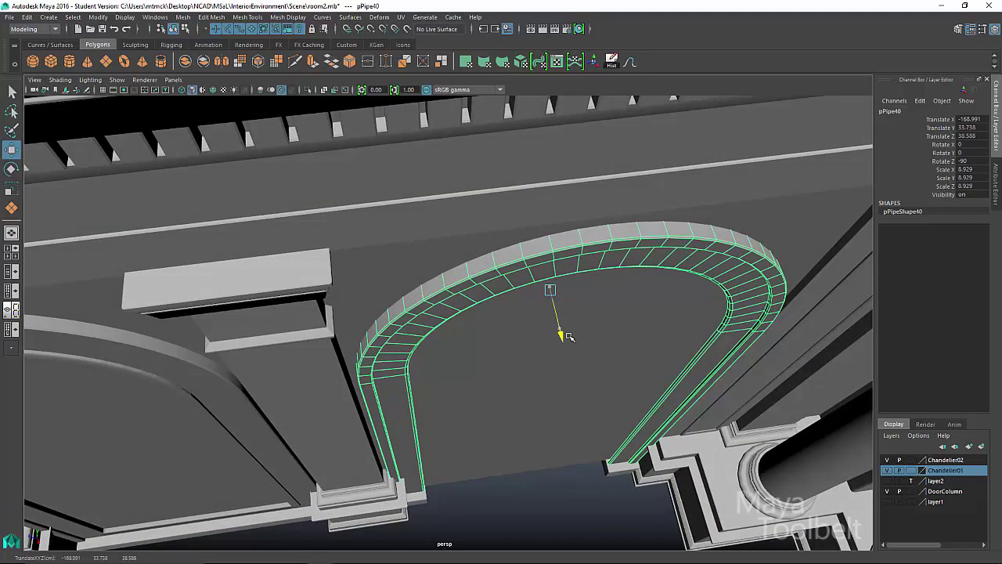
Match the door arch's depth to the mirror frame by setting its Translate X to -169.195, compare both objects and deselect
{"action": "left_click", "coordinate": [224, 383]}
{"action": "middle_click_drag", "start_coordinate": [484, 360], "coordinate": [538, 340], "text": "alt"}
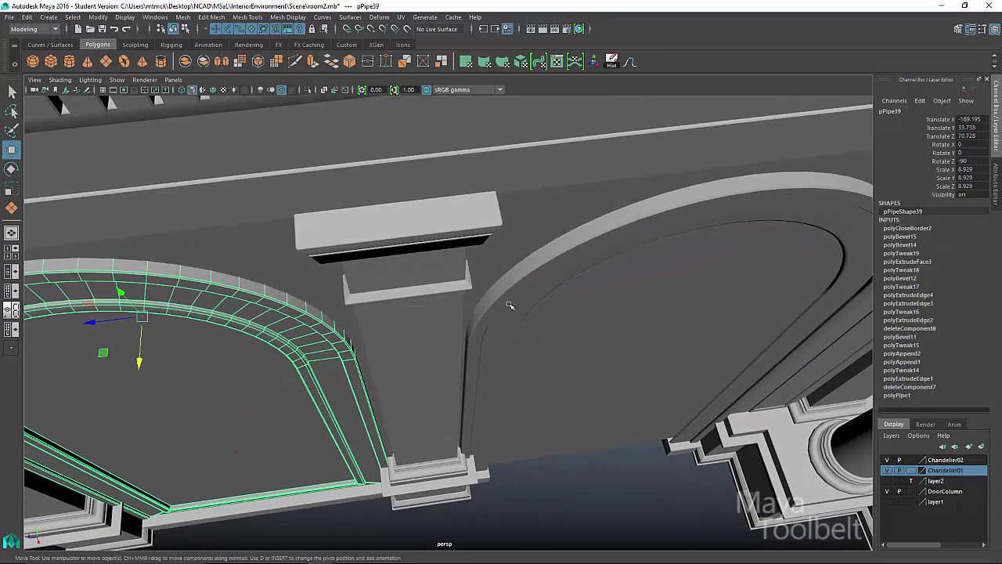
{"action": "left_click", "coordinate": [510, 306], "text": "shift"}
{"action": "left_click_drag", "start_coordinate": [552, 346], "coordinate": [266, 324], "text": "alt"}
{"action": "left_click", "coordinate": [534, 332]}
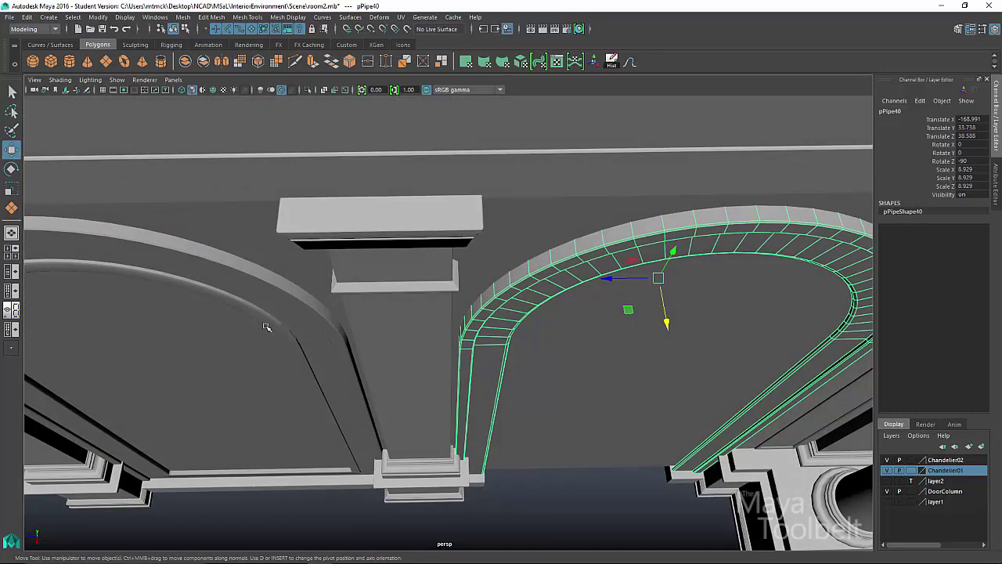
{"action": "left_click", "coordinate": [267, 324]}
{"action": "left_click", "coordinate": [563, 289]}
{"action": "left_click", "coordinate": [288, 300]}
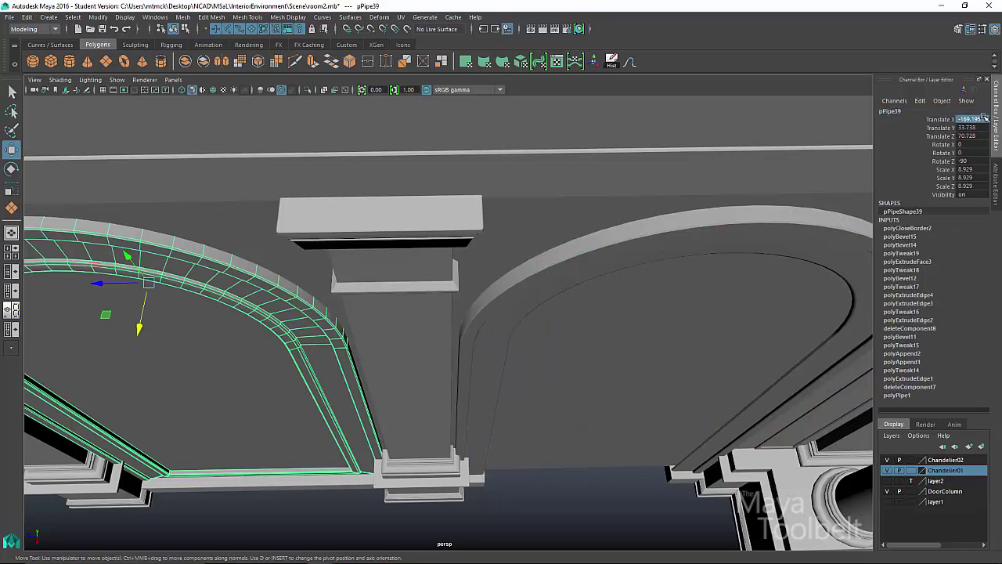
{"action": "left_click", "coordinate": [510, 291]}
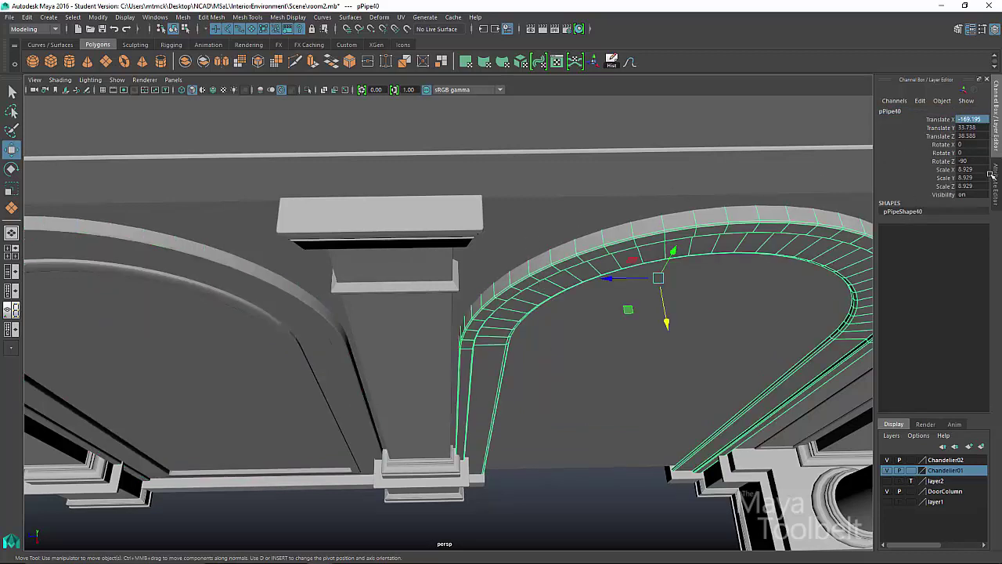
{"action": "middle_click_drag", "start_coordinate": [990, 174], "coordinate": [990, 175]}
{"action": "left_click", "coordinate": [320, 343]}
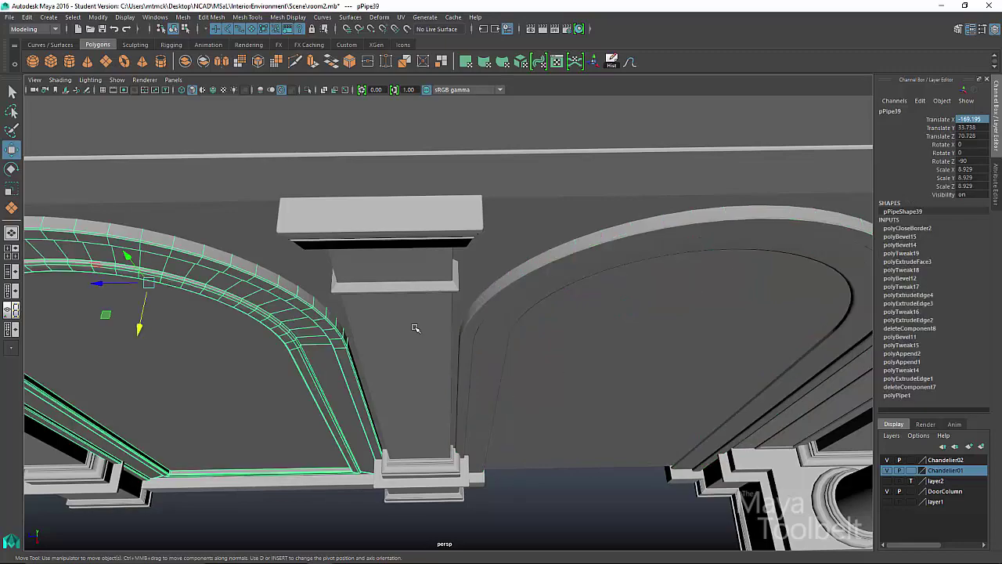
{"action": "left_click", "coordinate": [479, 313]}
{"action": "left_click", "coordinate": [327, 309]}
{"action": "left_click", "coordinate": [550, 480]}
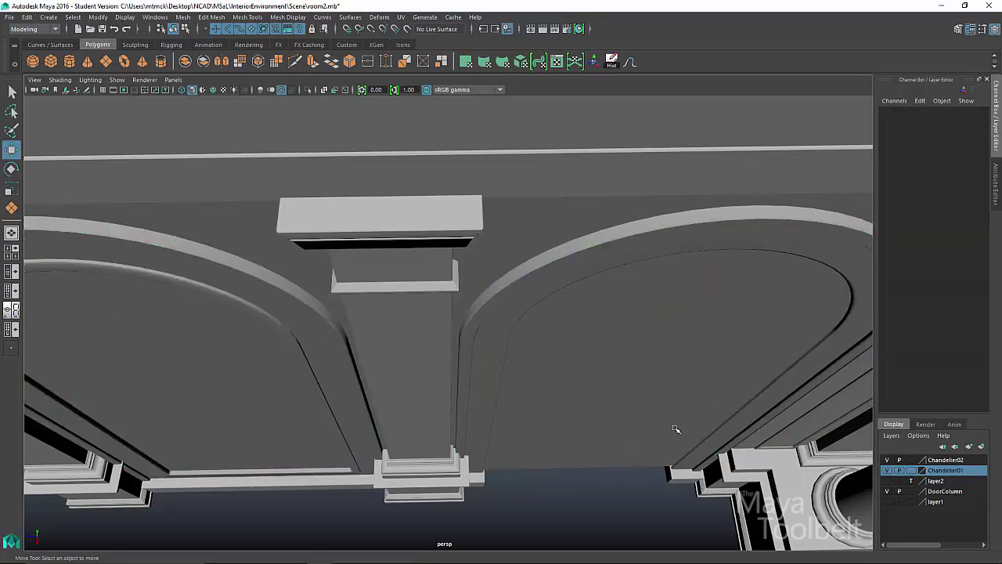
Examine the door arch's alignment with the mirror frame, pilasters and wall plane from several angles
{"action": "scroll", "coordinate": [510, 380], "scroll_direction": "up", "scroll_amount": 5}
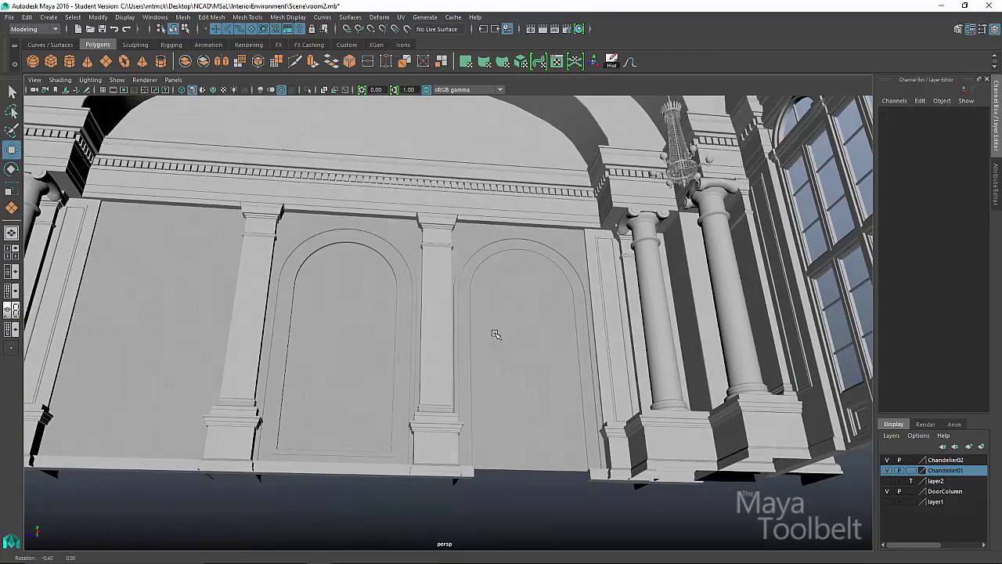
{"action": "left_click_drag", "start_coordinate": [496, 334], "coordinate": [458, 365], "text": "alt"}
{"action": "left_click", "coordinate": [477, 277]}
{"action": "middle_click_drag", "start_coordinate": [368, 371], "coordinate": [517, 336], "text": "alt"}
{"action": "right_click_drag", "start_coordinate": [517, 336], "coordinate": [635, 331], "text": "alt"}
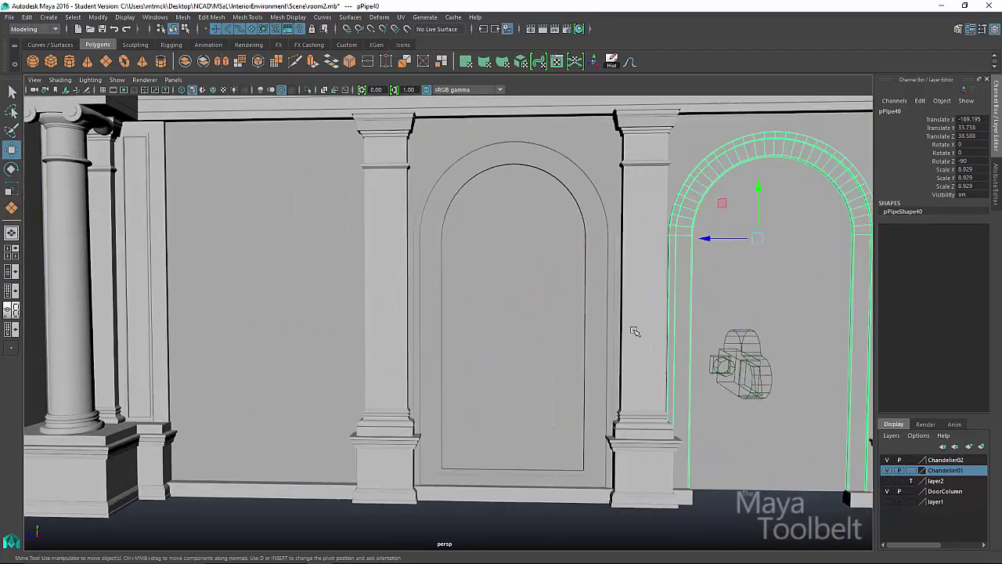
{"action": "middle_click_drag", "start_coordinate": [635, 331], "coordinate": [497, 349], "text": "alt"}
{"action": "left_click_drag", "start_coordinate": [496, 349], "coordinate": [518, 325], "text": "alt"}
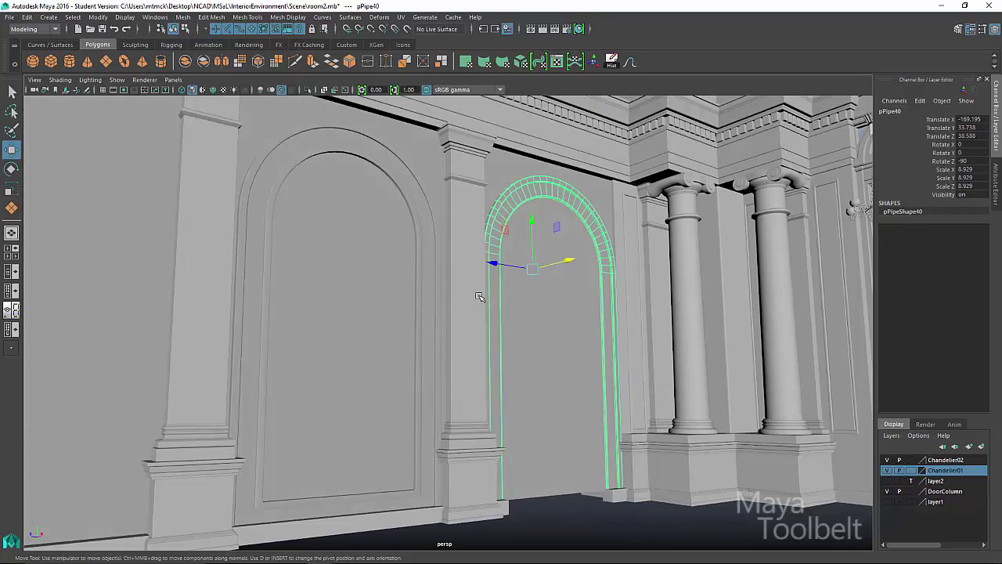
{"action": "left_click_drag", "start_coordinate": [563, 503], "coordinate": [603, 251], "text": "alt"}
{"action": "left_click", "coordinate": [545, 487]}
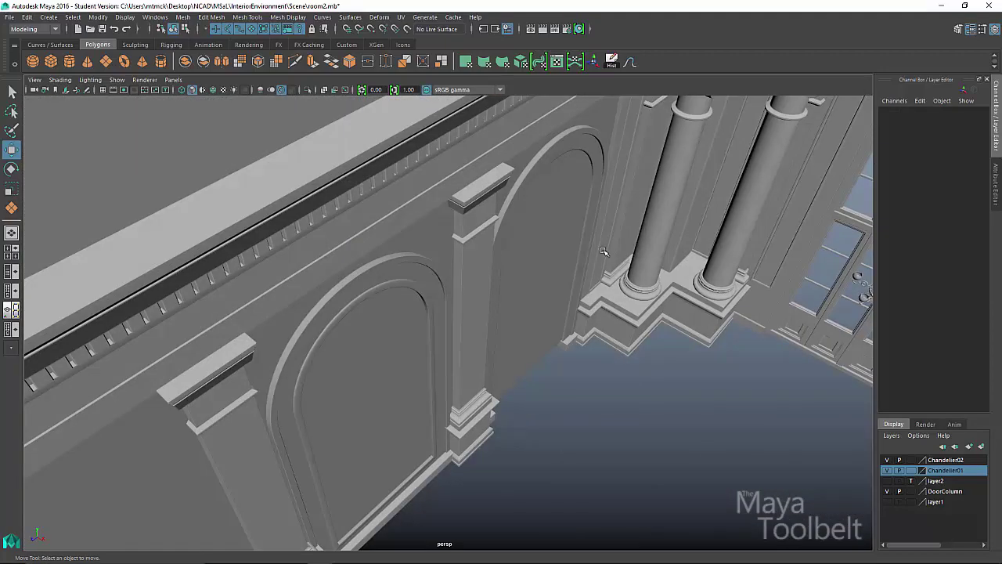
{"action": "left_click_drag", "start_coordinate": [542, 268], "coordinate": [523, 304], "text": "alt"}
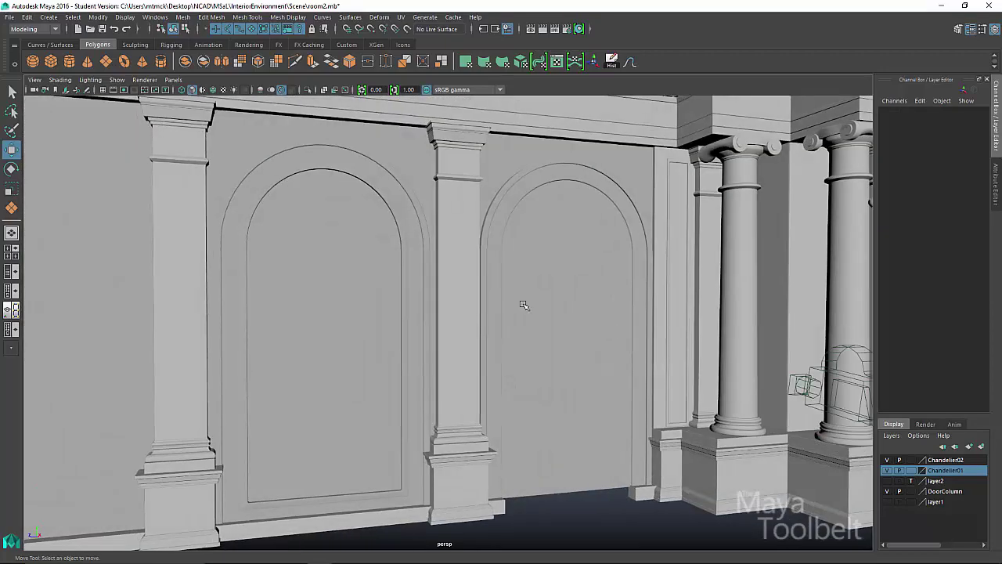
{"action": "left_click_drag", "start_coordinate": [606, 328], "coordinate": [468, 369], "text": "alt"}
{"action": "left_click_drag", "start_coordinate": [374, 389], "coordinate": [67, 331], "text": "alt"}
{"action": "left_click_drag", "start_coordinate": [622, 331], "coordinate": [374, 475], "text": "alt"}
Check the door design in the Photoshop reference photo, return to Maya and review the end wall within the whole room in shaded display
{"action": "key", "text": "alt+Tab"}
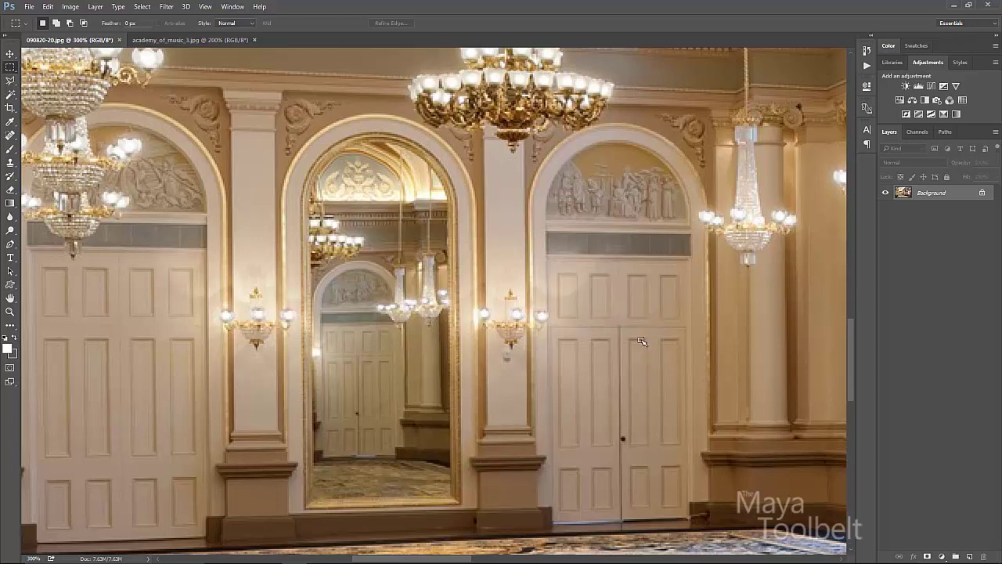
{"action": "key", "text": "alt+Tab"}
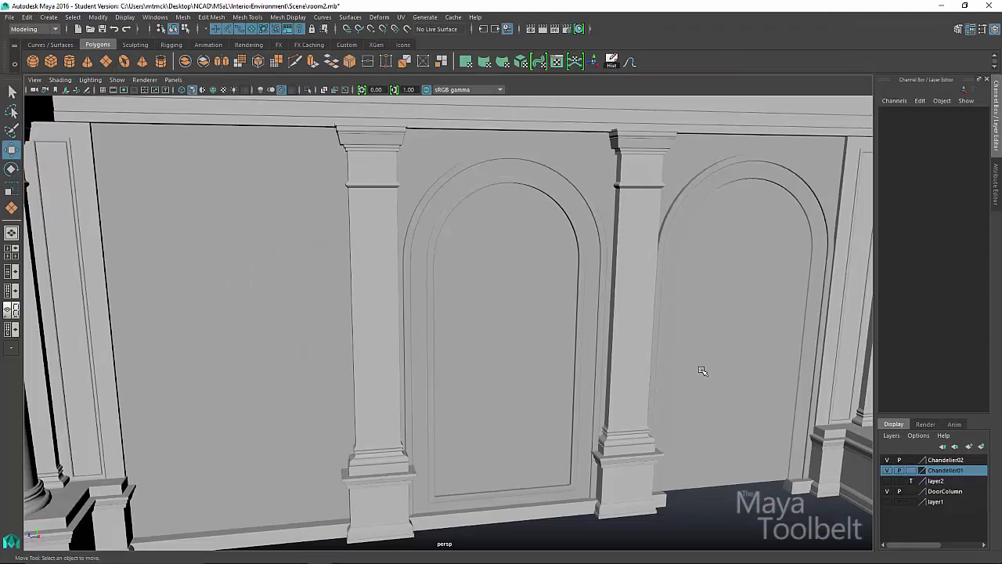
{"action": "left_click_drag", "start_coordinate": [702, 371], "coordinate": [706, 379], "text": "alt"}
{"action": "right_click_drag", "start_coordinate": [705, 379], "coordinate": [564, 364], "text": "alt"}
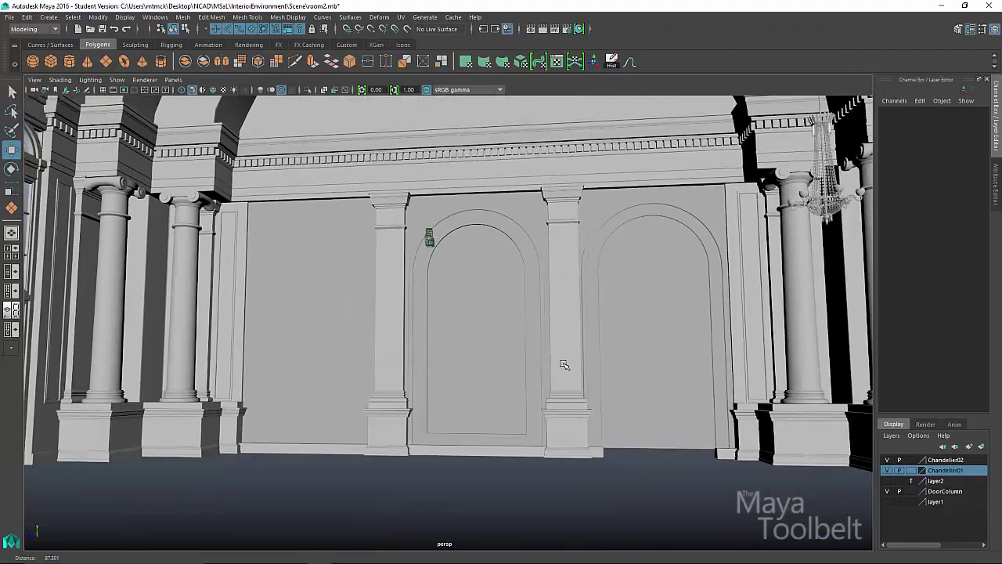
{"action": "left_click_drag", "start_coordinate": [564, 364], "coordinate": [538, 335], "text": "alt"}
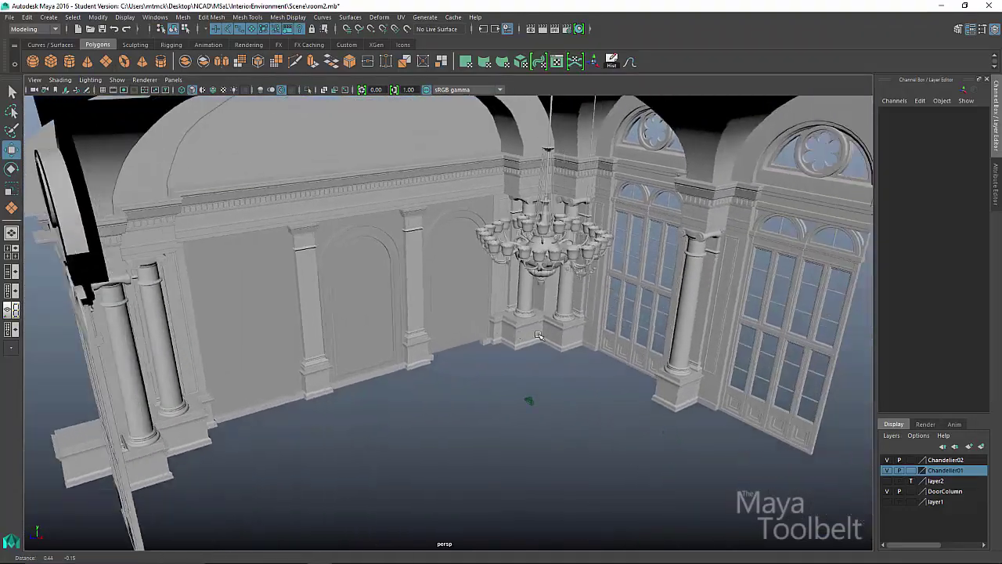
{"action": "right_click_drag", "start_coordinate": [538, 335], "coordinate": [415, 317], "text": "alt"}
{"action": "left_click_drag", "start_coordinate": [416, 318], "coordinate": [464, 349], "text": "alt"}
{"action": "mouse_move", "coordinate": [463, 348]}
{"action": "right_mouse_down", "text": "alt"}
{"action": "mouse_move", "coordinate": [505, 333]}
{"action": "mouse_move", "coordinate": [599, 444]}
{"action": "right_mouse_up", "text": "alt"}
{"action": "key", "text": "5"}
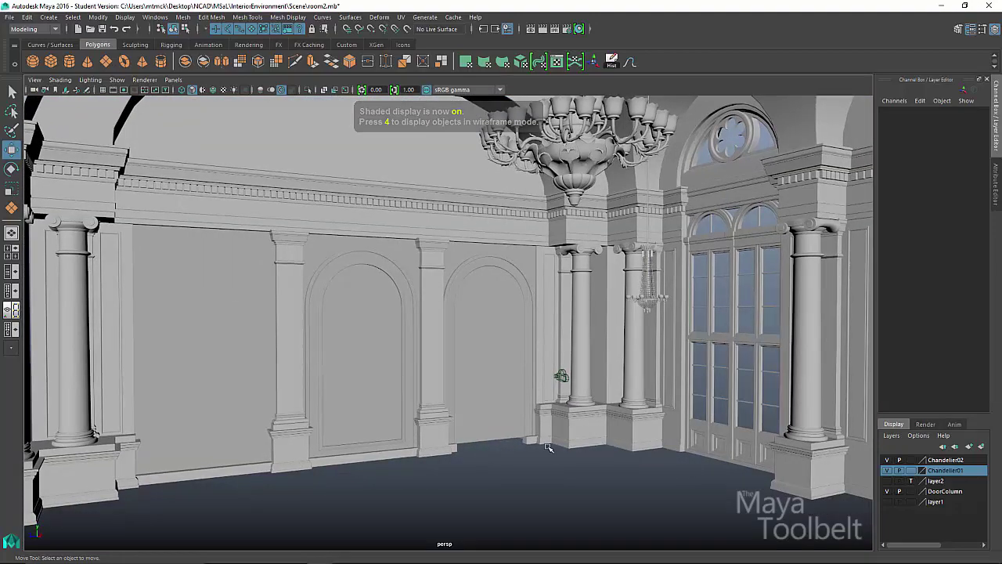